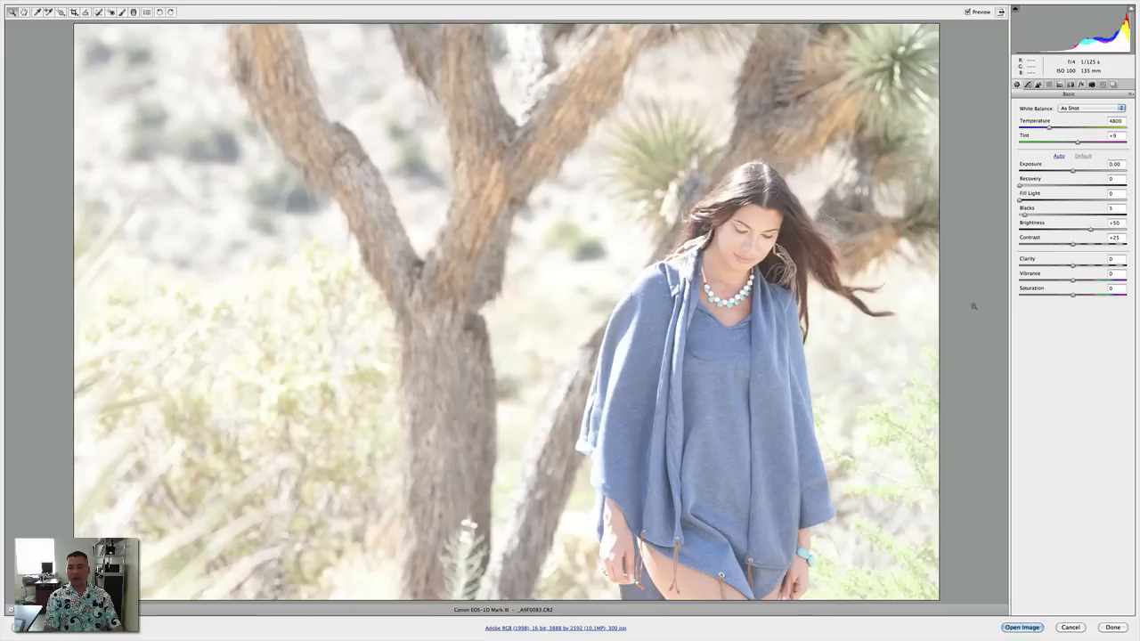
Open the raw photo as a smart object and view it in full screen mode
key(shift)
shift+click(1022, 627)
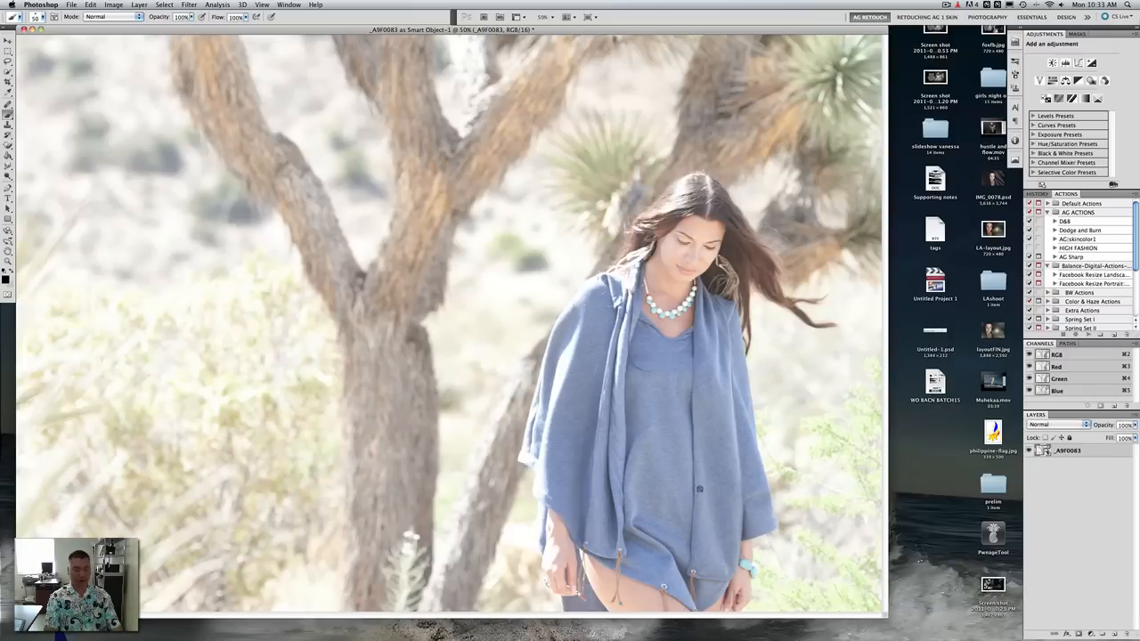
key(f)
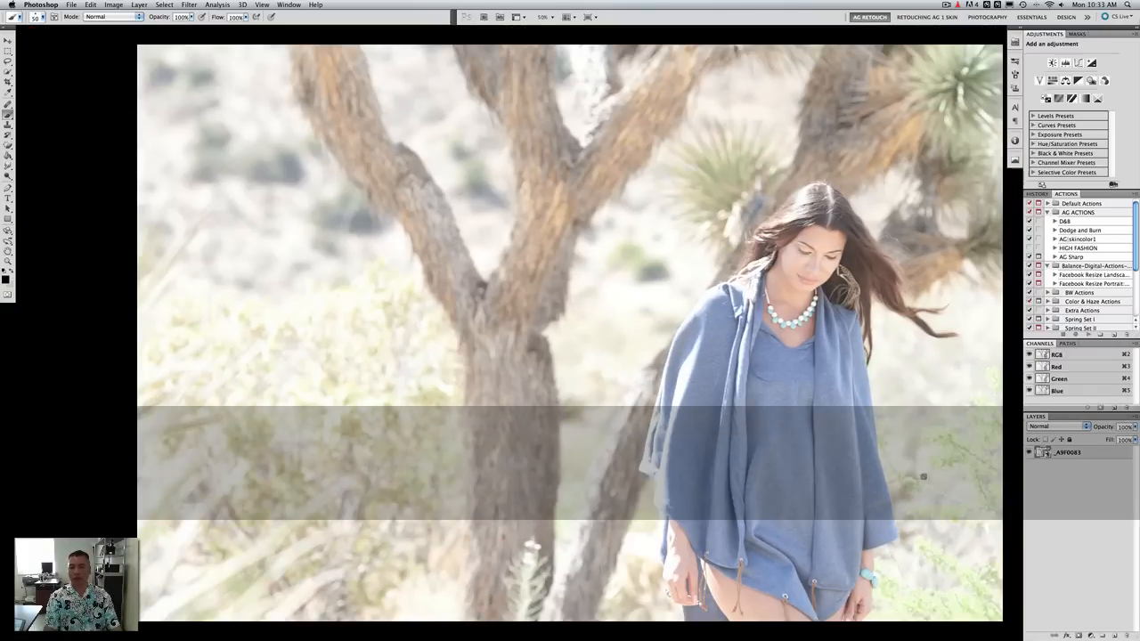
Create an independent copy of the _A9F0083 layer with New Smart Object via Copy
right_click(1042, 452)
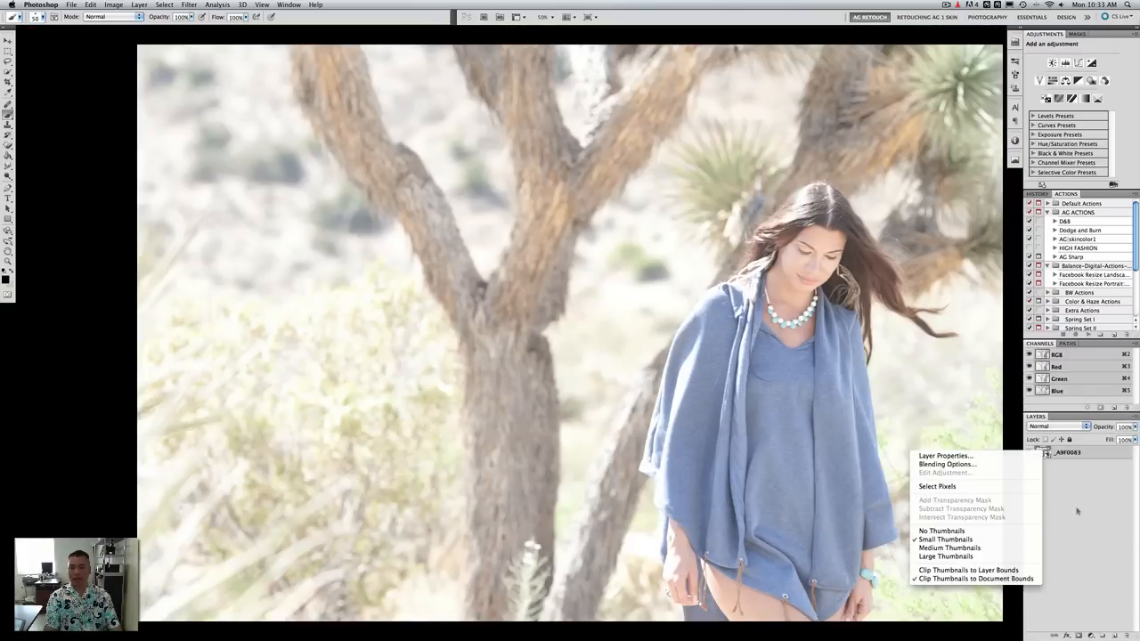
click(1076, 508)
key(super)
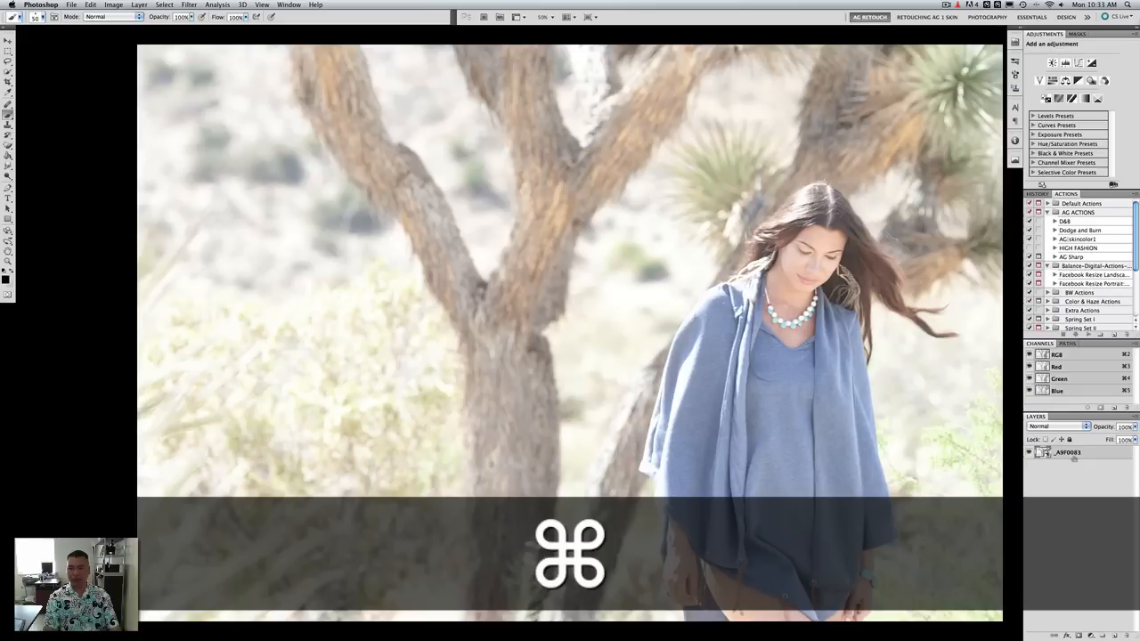
right_click(1074, 456)
click(1041, 464)
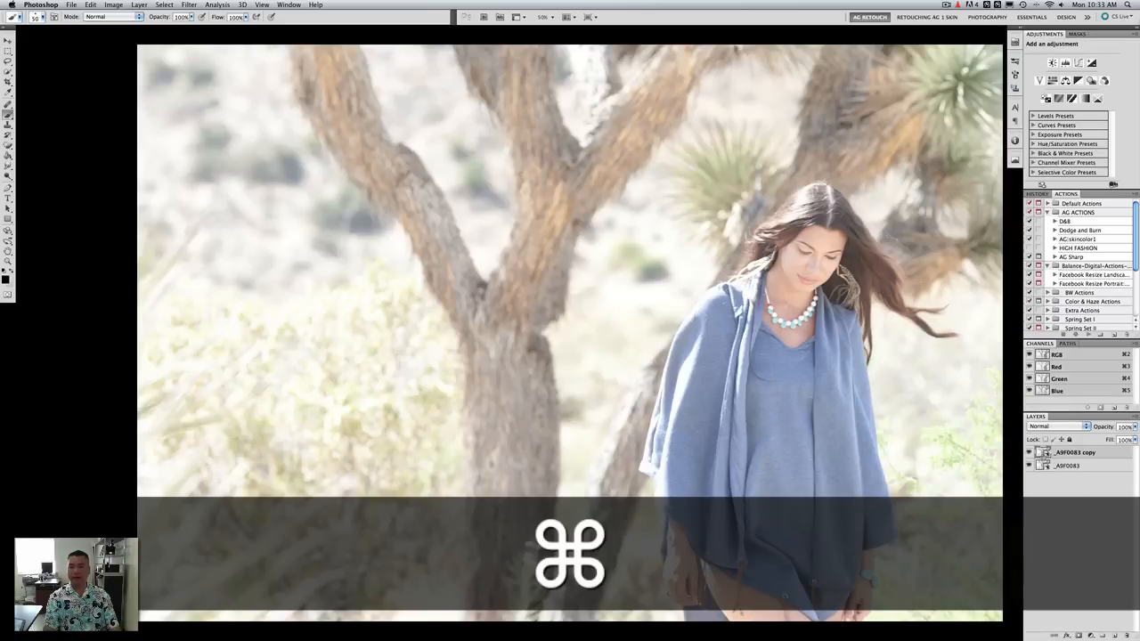
In the copied smart object's raw settings, set exposure to -0.50, blacks to 0, brightness to +43 and clarity to +58
double_click(1043, 453)
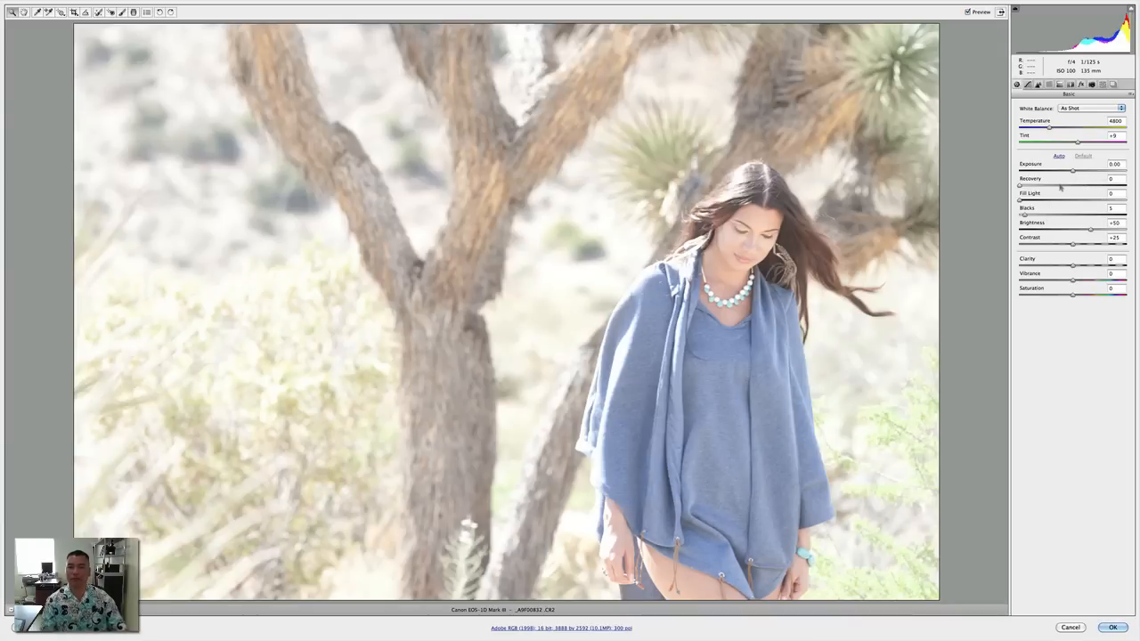
drag(1074, 172, 1067, 172)
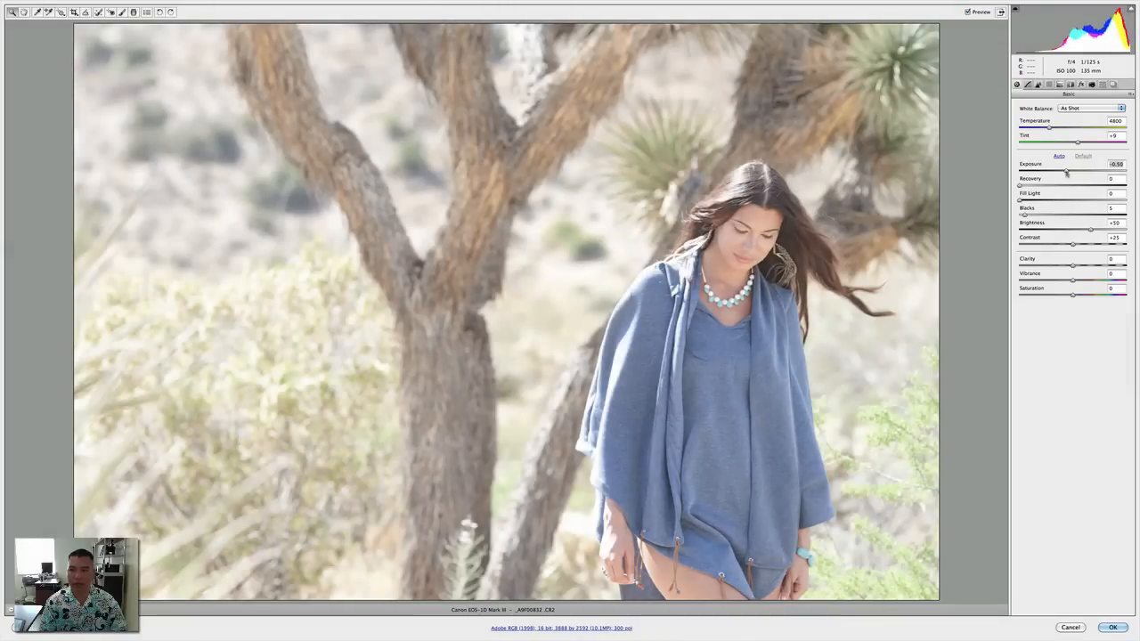
drag(1024, 215, 1015, 216)
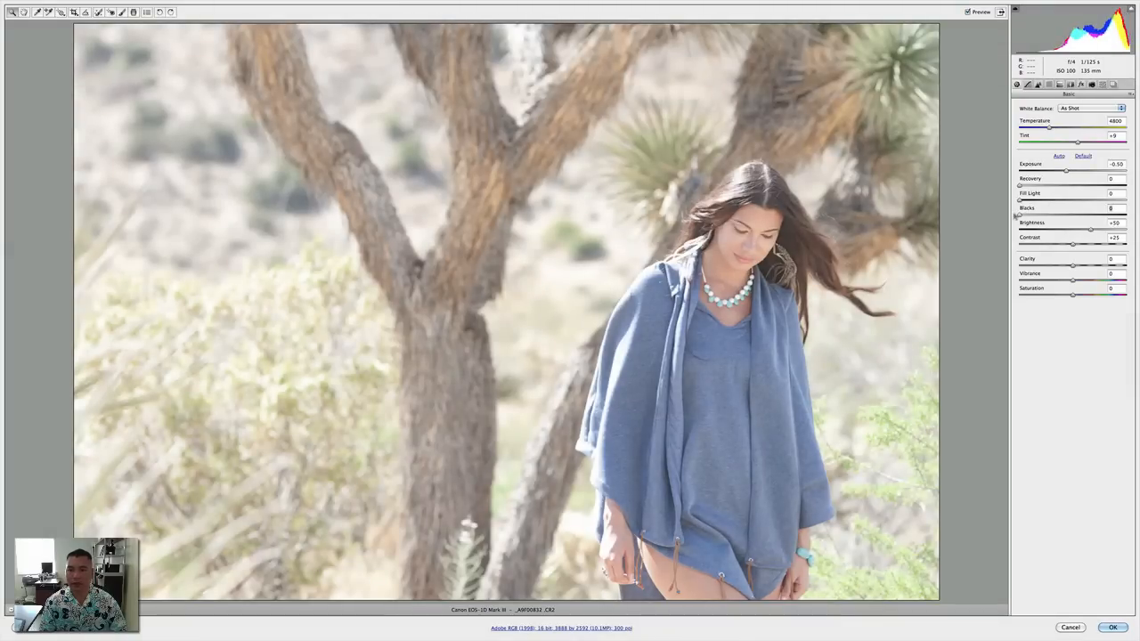
drag(1090, 230, 1105, 269)
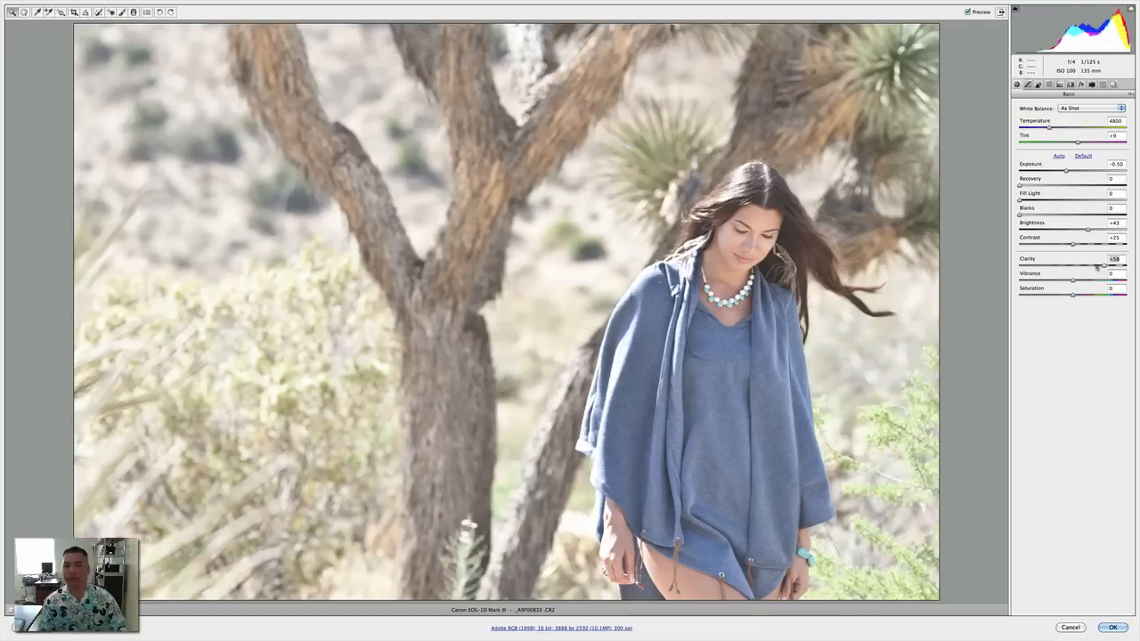
Refine the copy's raw settings to exposure -0.05 and brightness +36, and apply them
drag(1066, 170, 1072, 173)
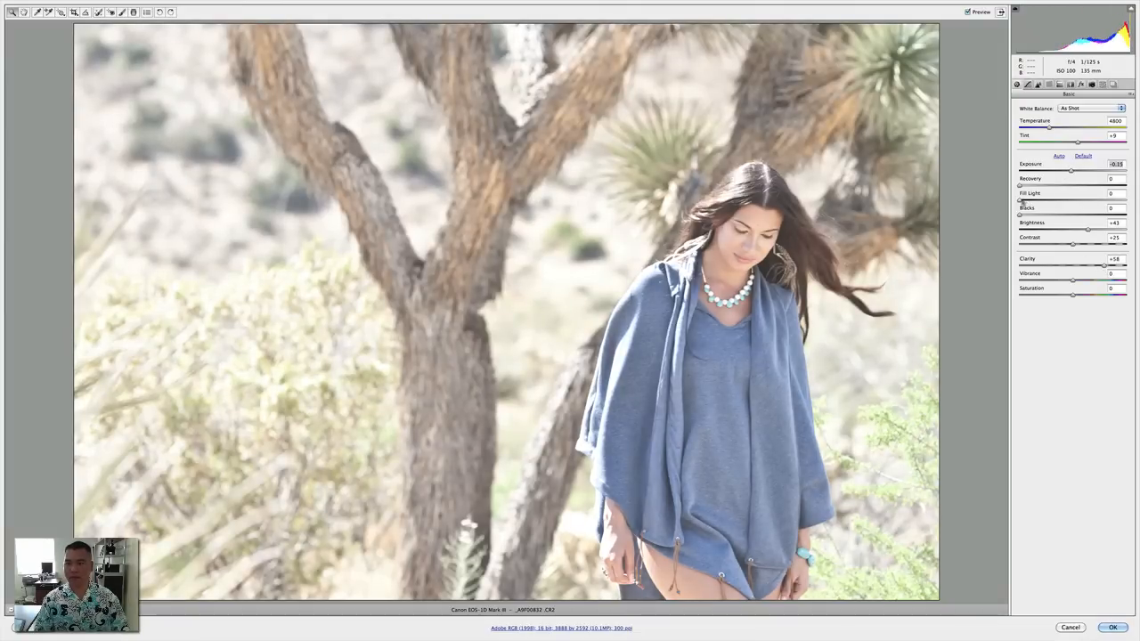
drag(1087, 230, 1085, 230)
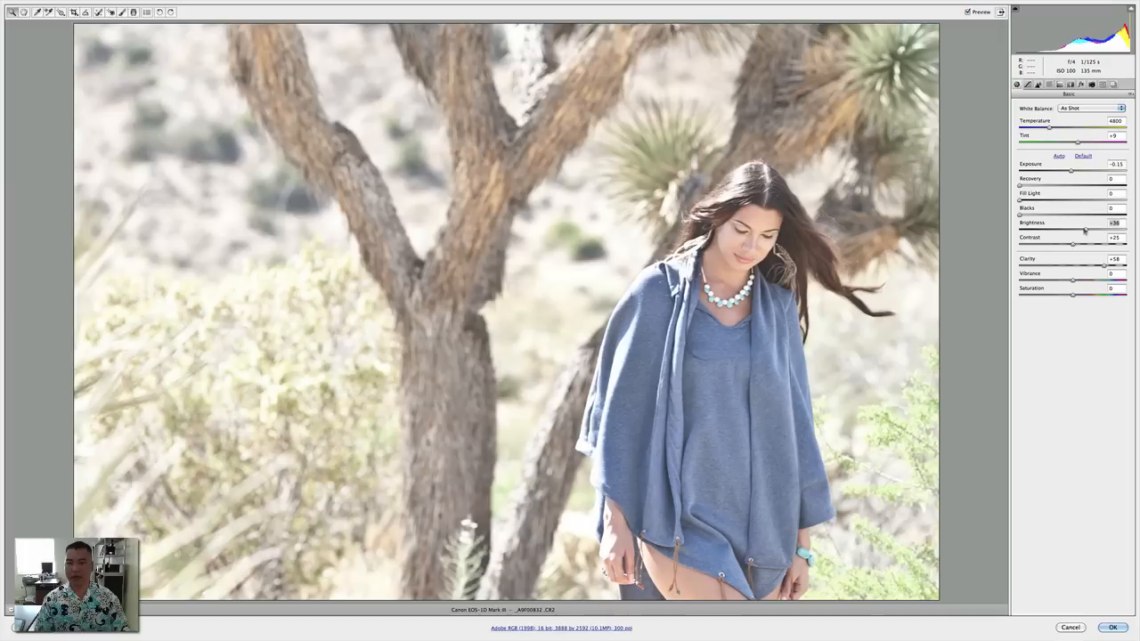
drag(1072, 172, 1074, 171)
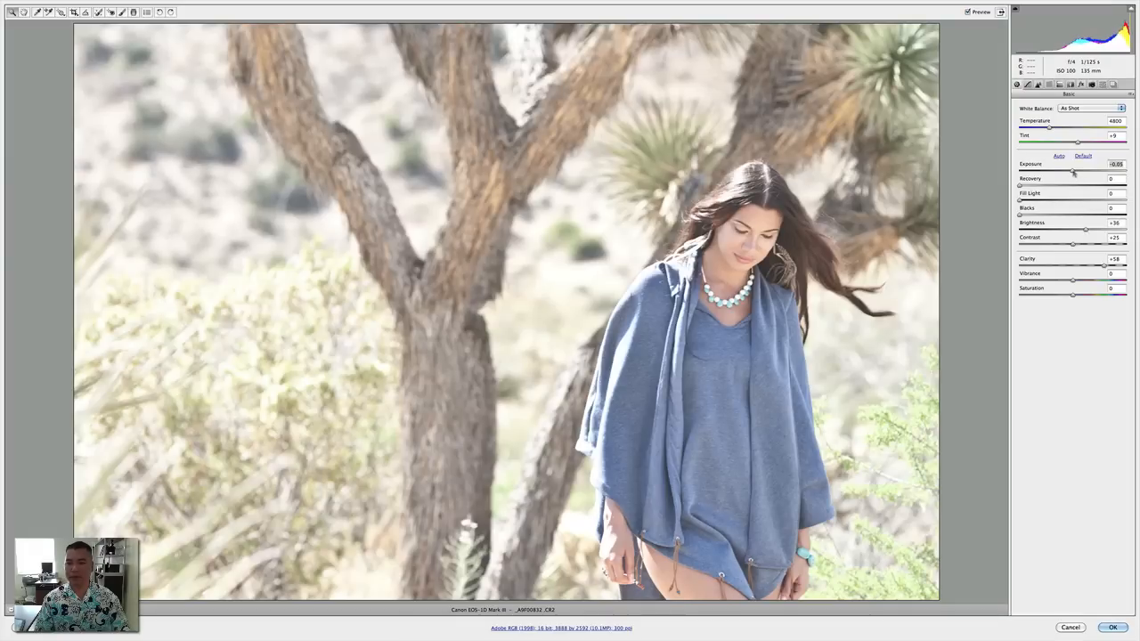
click(1112, 628)
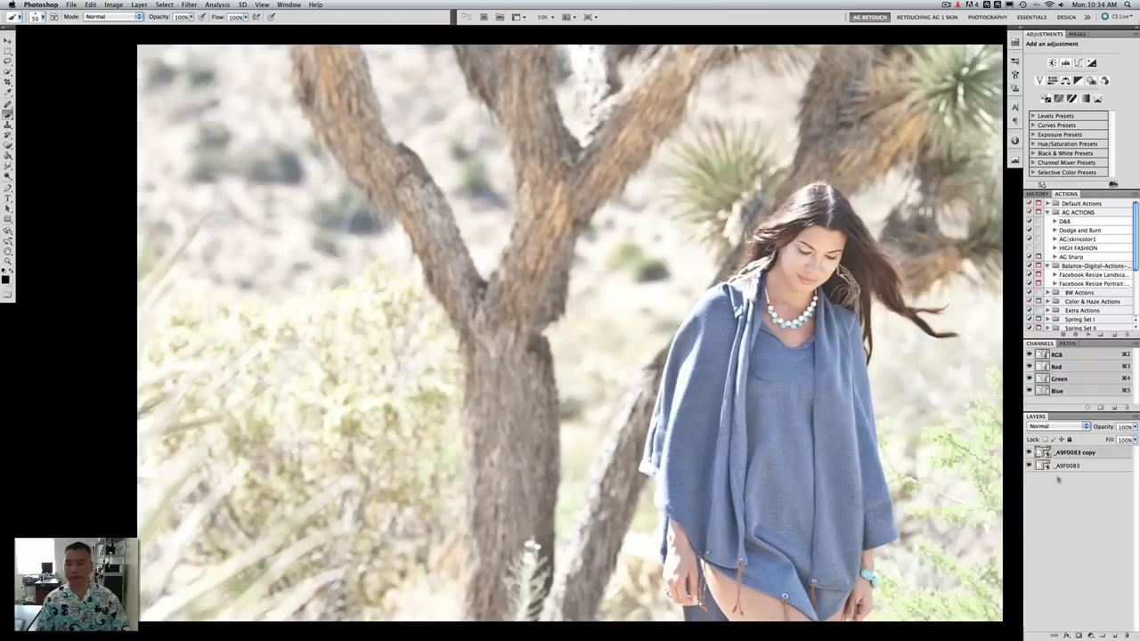
Compare the photo with and without the adjusted copy by toggling that layer's visibility
click(1030, 453)
click(1030, 453)
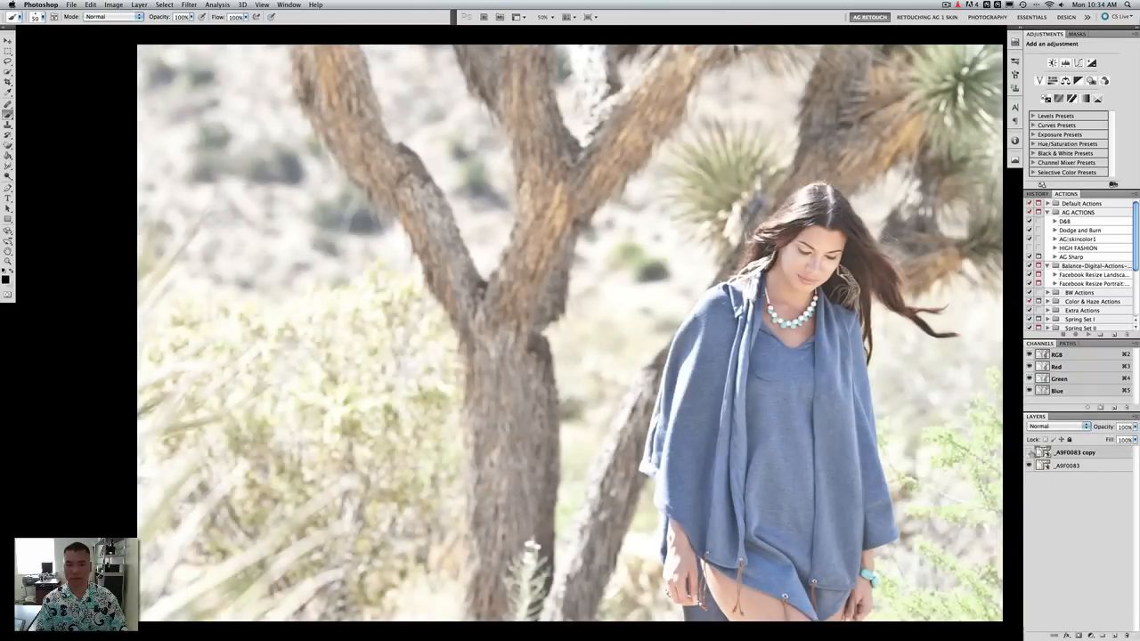
click(1030, 452)
click(1030, 453)
click(1029, 452)
click(1029, 453)
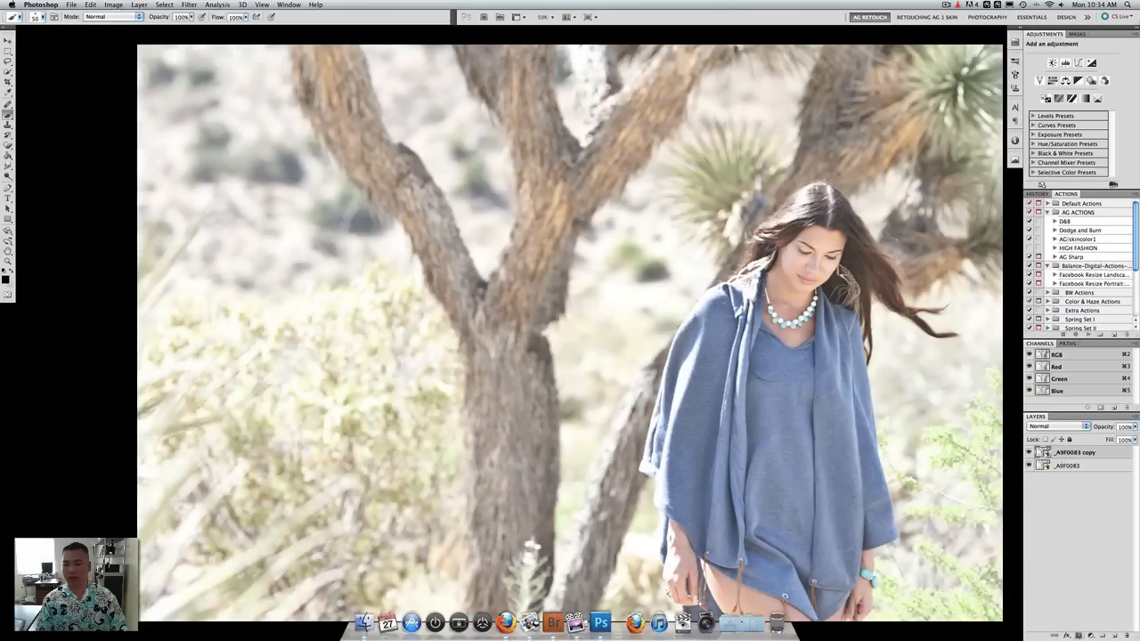
Add a layer mask to the smart object copy and paint black over the woman's face, reducing the brush from 150 to 80 px
click(1079, 635)
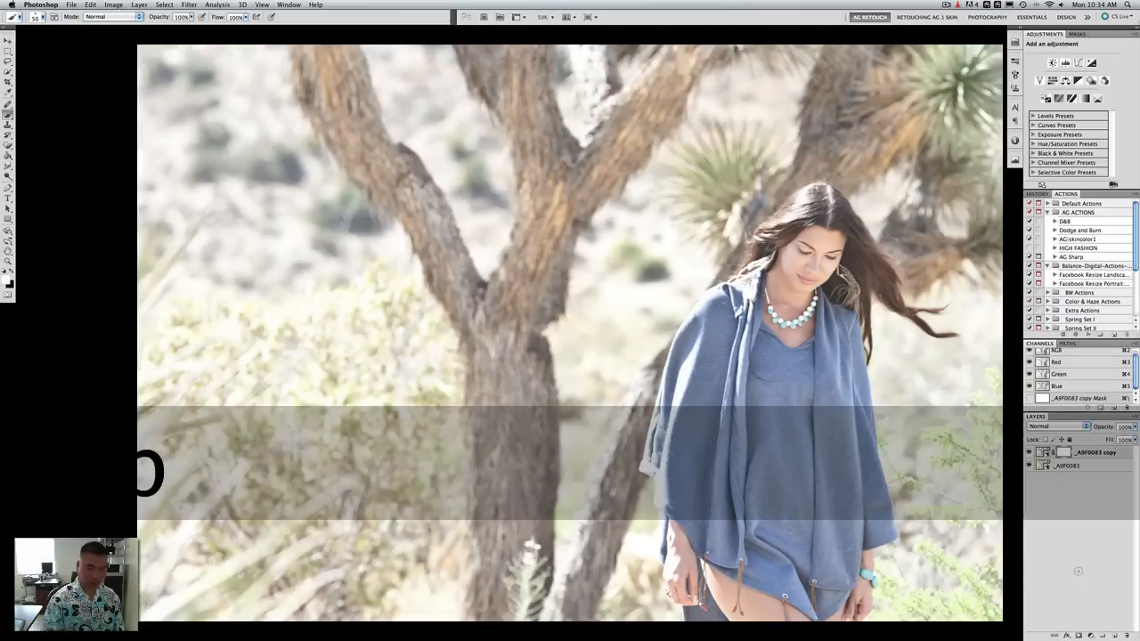
key(bracketright)
key(bracketright)
key(bracketright)
key(bracketright)
key(bracketright)
key(bracketright)
key(bracketright)
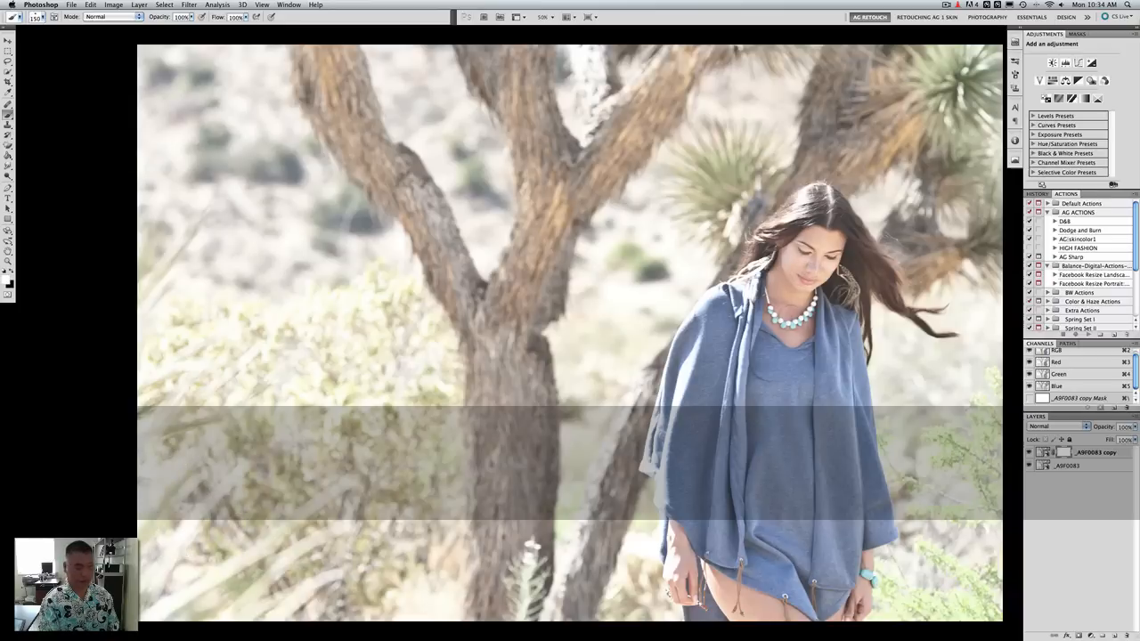
key(x)
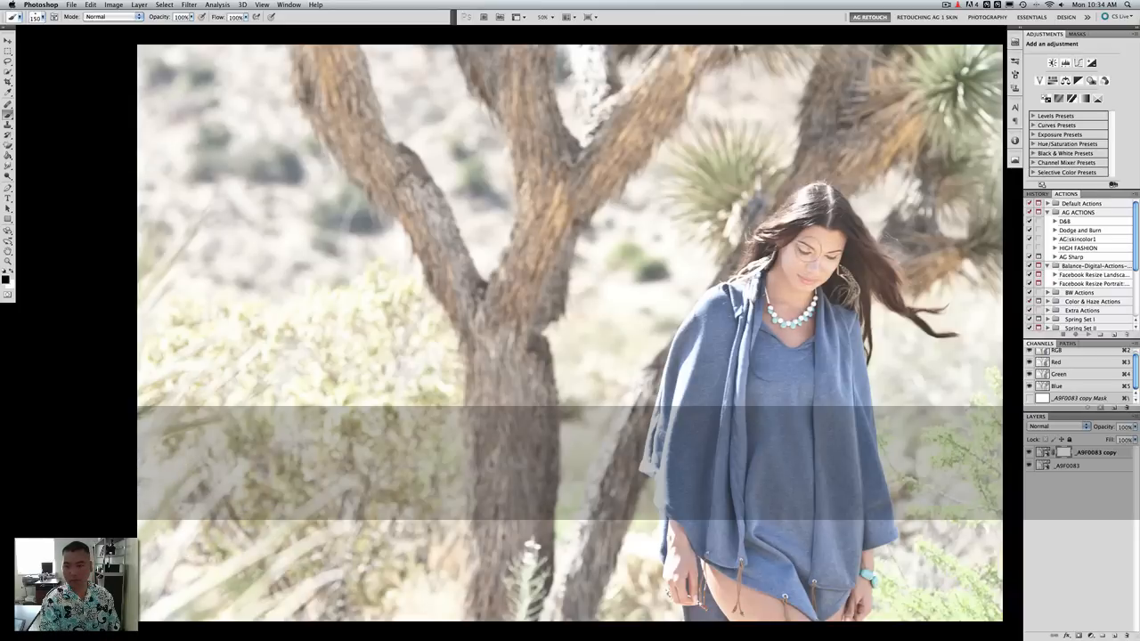
key(bracketleft)
key(bracketleft)
key(bracketleft)
key(bracketleft)
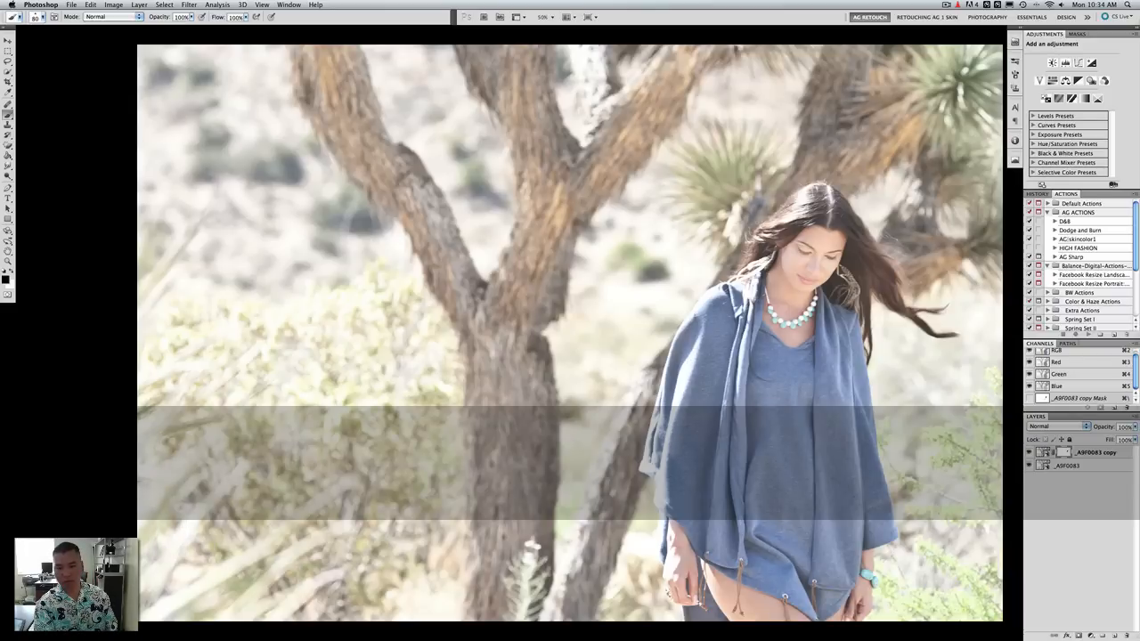
Undo the last mask stroke and paint black over the woman's dress with a 250 px brush
key(super+alt+z)
key(bracketright)
key(bracketright)
key(bracketright)
key(bracketright)
key(bracketright)
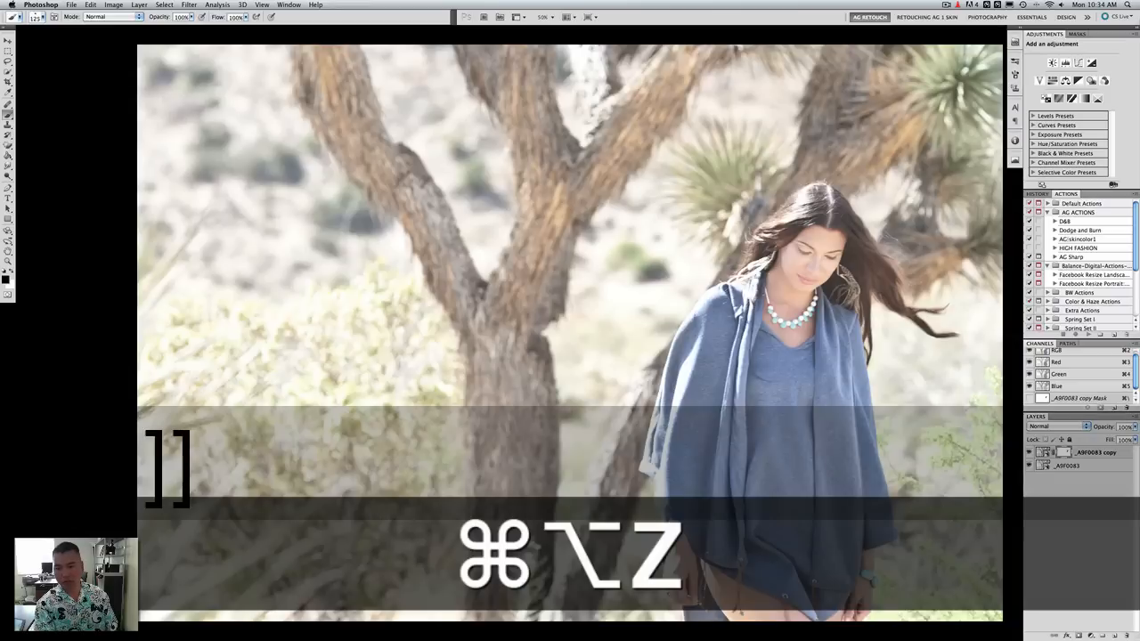
key(bracketright)
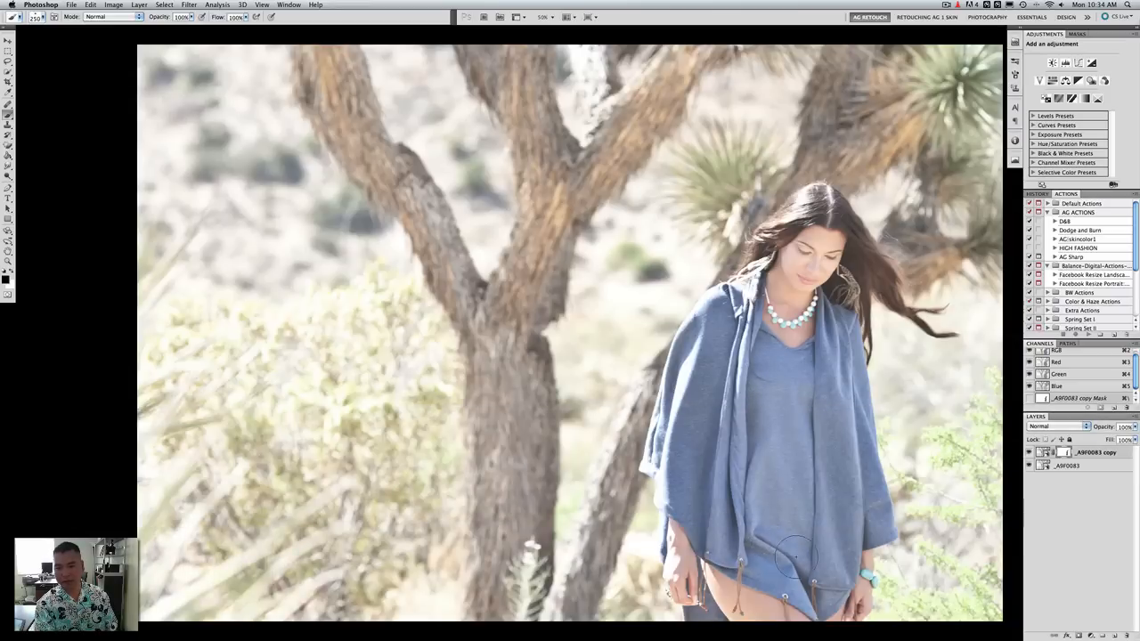
mouse_move(814, 568)
mouse_down()
mouse_move(814, 353)
mouse_move(790, 311)
mouse_move(818, 257)
mouse_move(856, 283)
mouse_move(821, 233)
mouse_move(800, 252)
mouse_move(782, 300)
mouse_up()
Mask out the narrower areas around the woman's legs and clothing edges, shrinking the brush to 100 and 70 px
key(bracketleft)
key(bracketleft)
key(bracketleft)
key(bracketleft)
key(bracketleft)
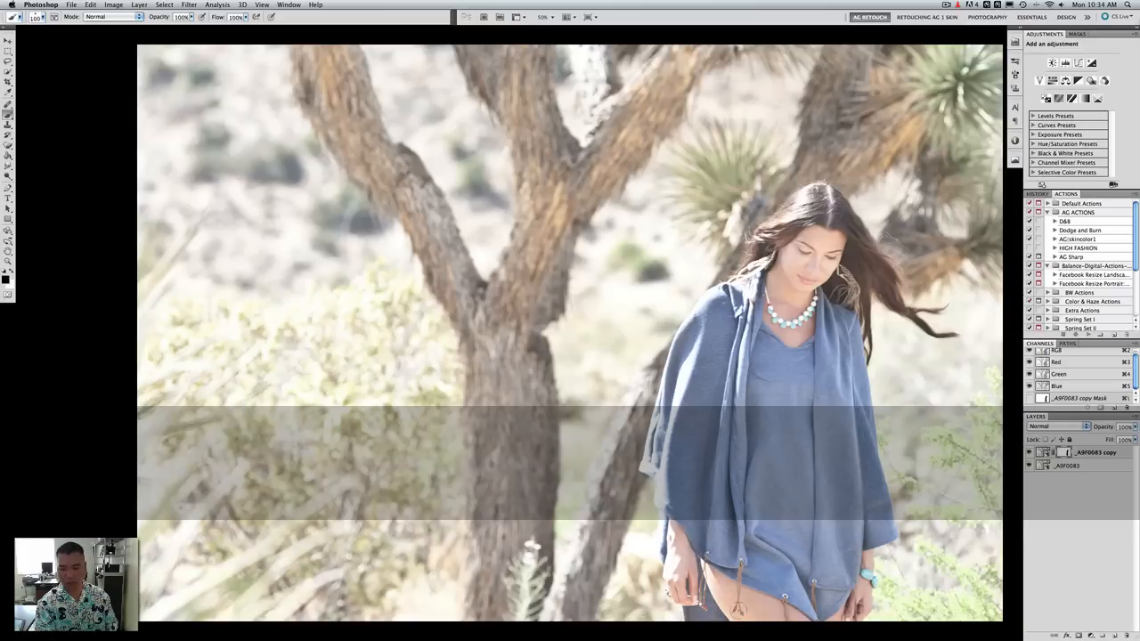
key(bracketleft)
key(bracketleft)
key(bracketleft)
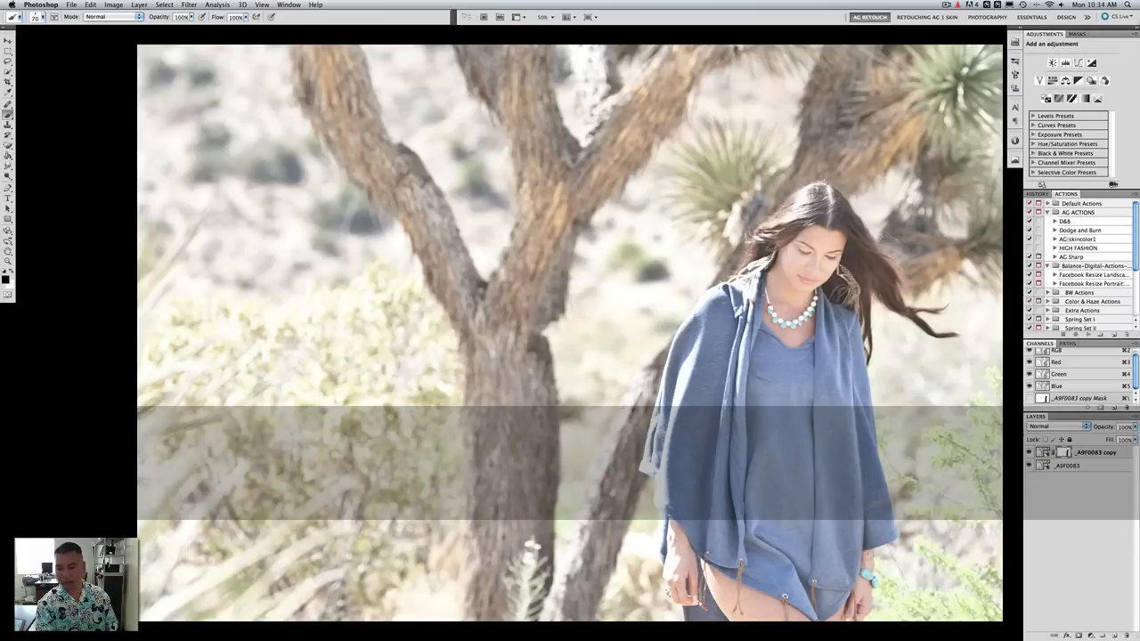
Mask out the rest of the woman's shawl in black with the brush enlarged to 250 px
key(bracketright)
key(bracketright)
key(bracketright)
key(bracketright)
key(bracketright)
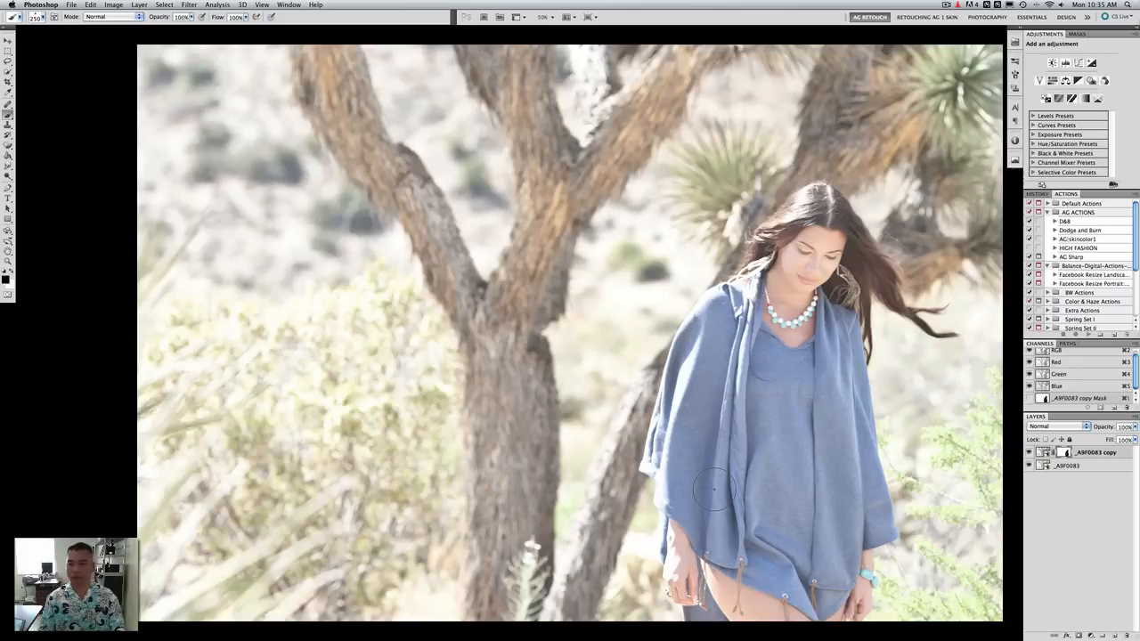
Flatten the image and duplicate the Background layer
right_click(1075, 467)
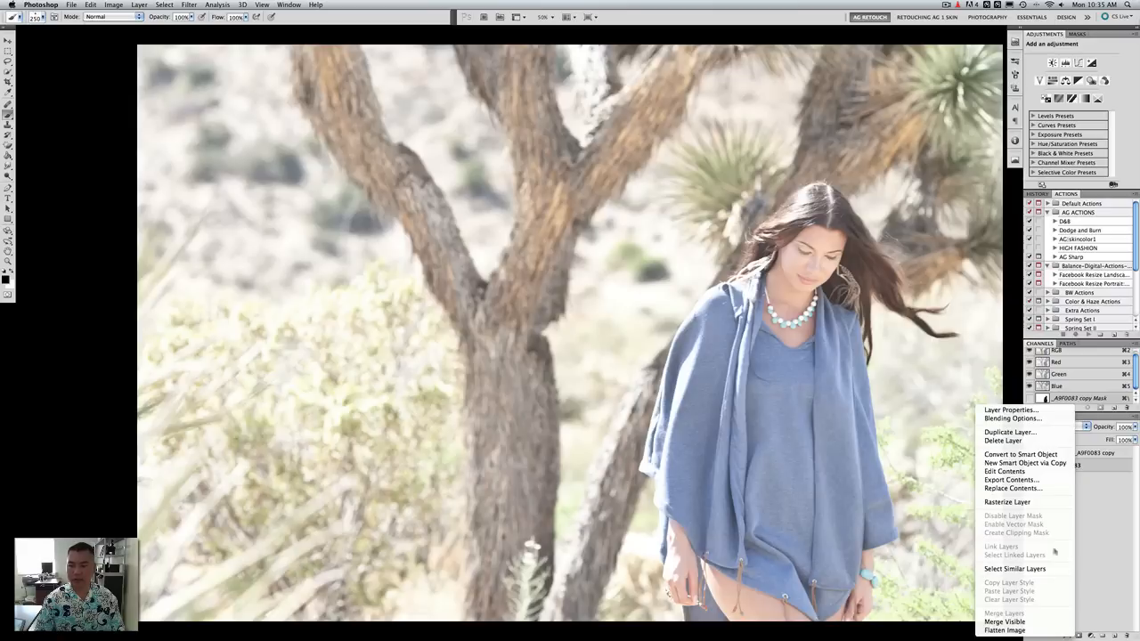
click(1030, 630)
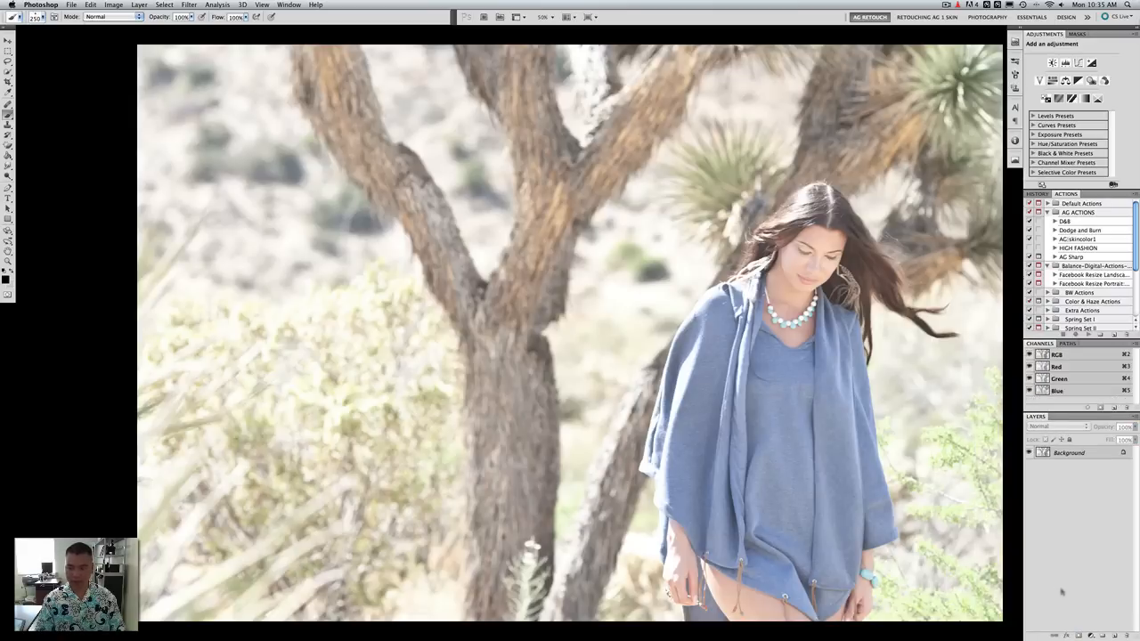
key(super+j)
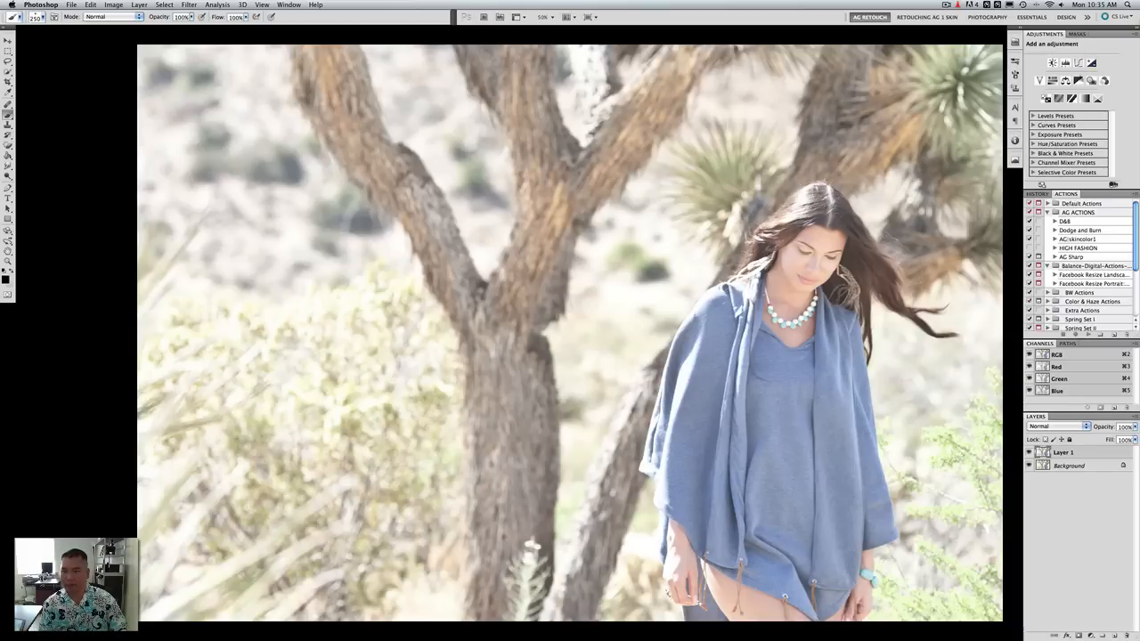
Add a Black & White adjustment layer with reds at 47, greens at 60 and blues at 60
click(1079, 80)
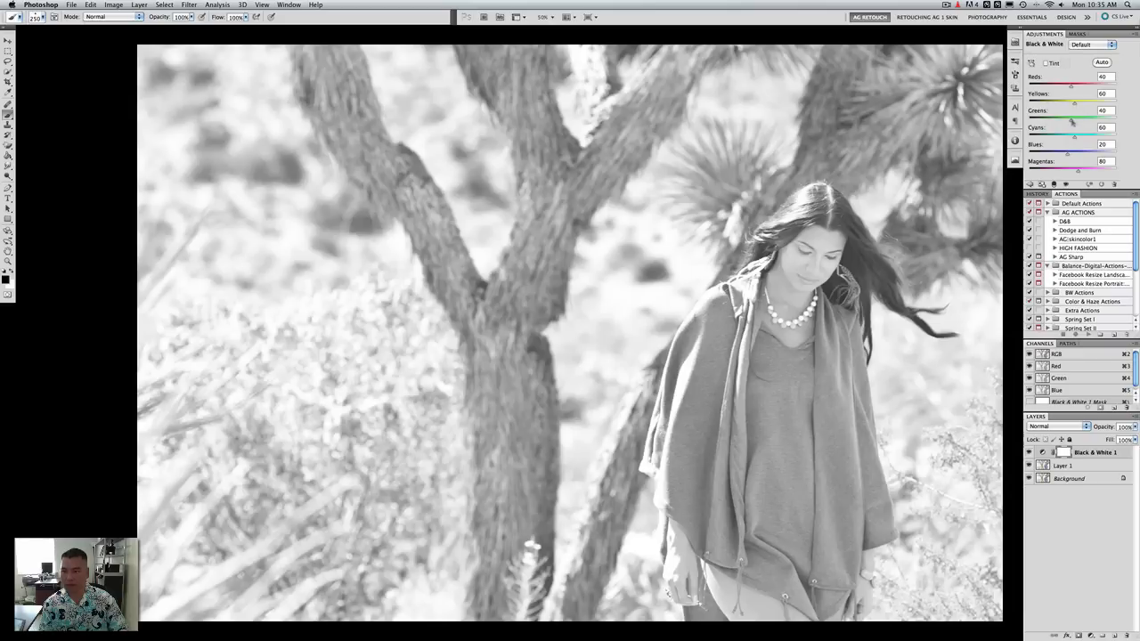
drag(1072, 121, 1078, 121)
drag(1065, 157, 1073, 156)
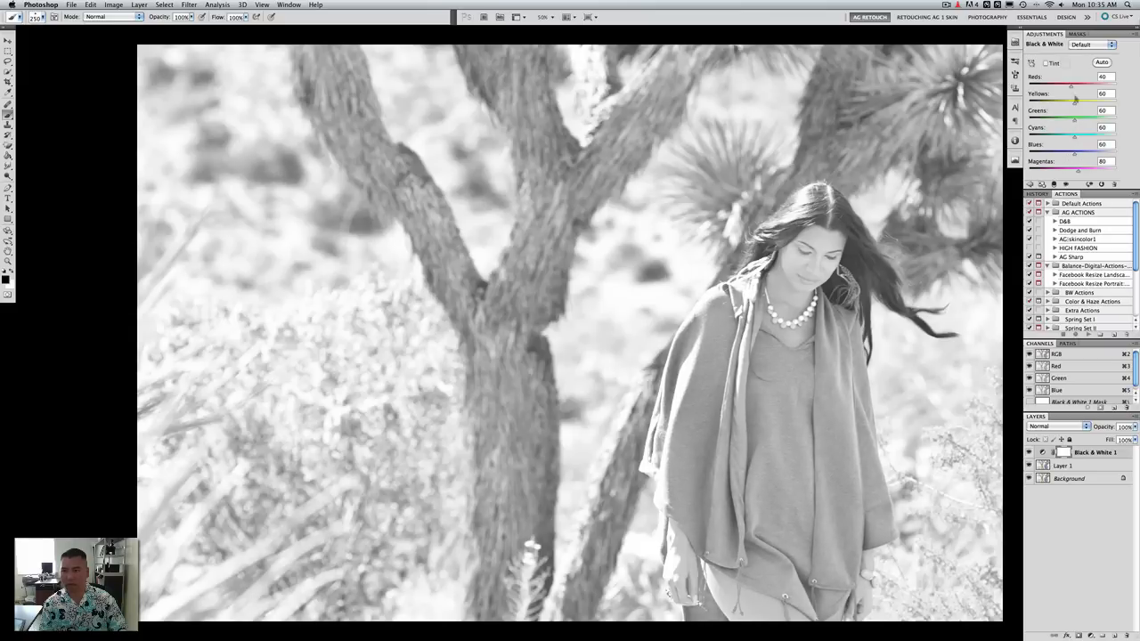
drag(1072, 86, 1069, 86)
Lower the Black & White adjustment layer's opacity to 55%
click(1135, 427)
drag(1131, 438, 1124, 438)
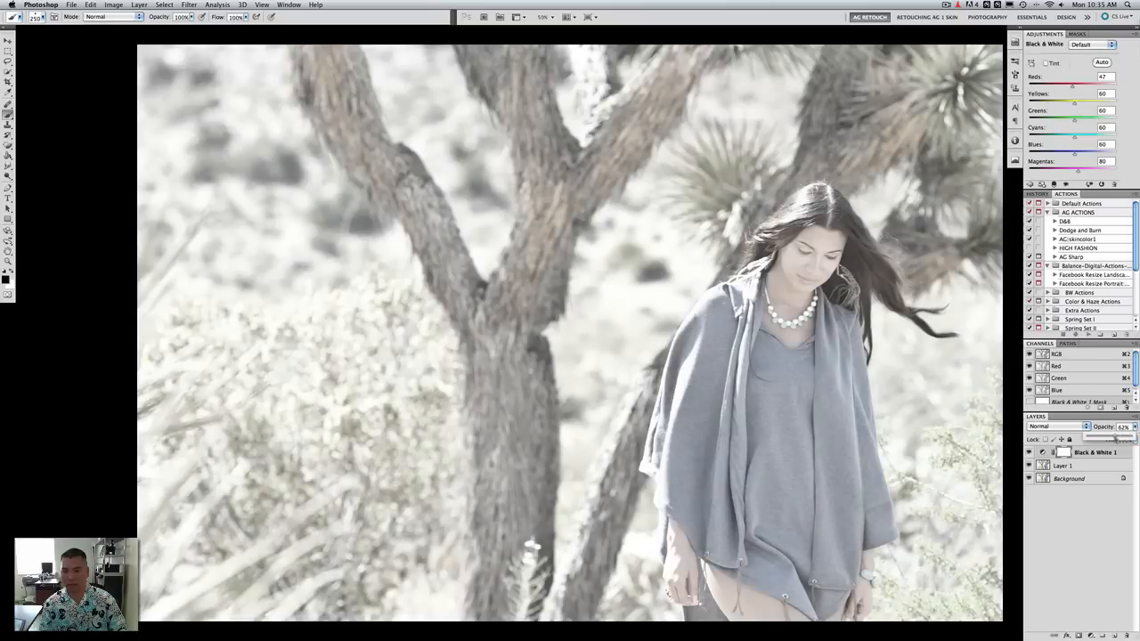
drag(1114, 440, 1114, 440)
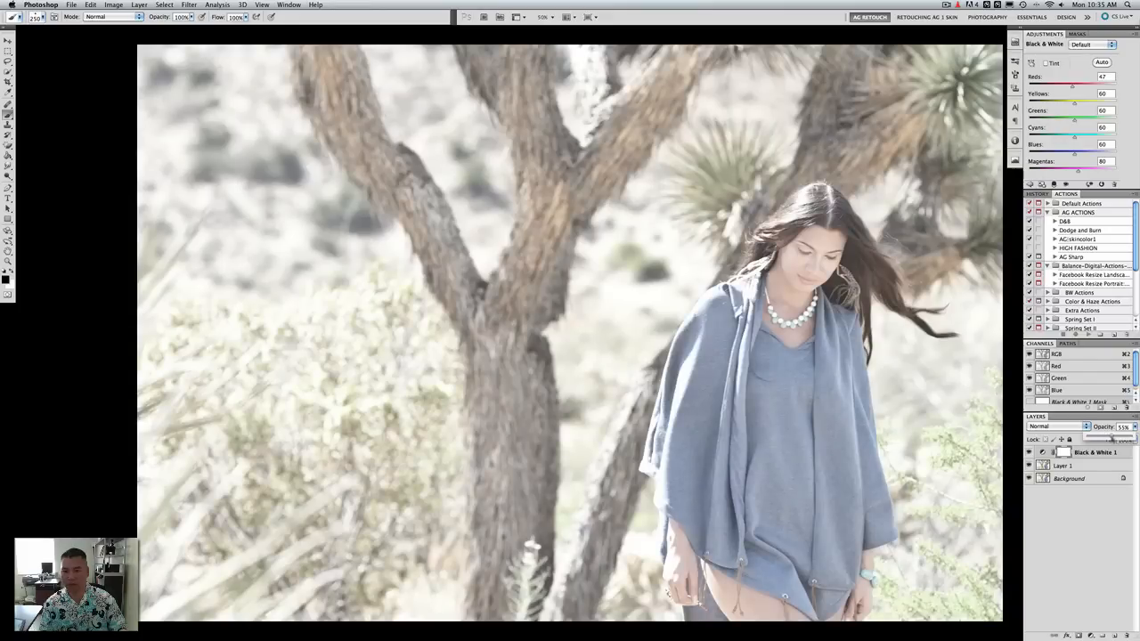
click(1099, 453)
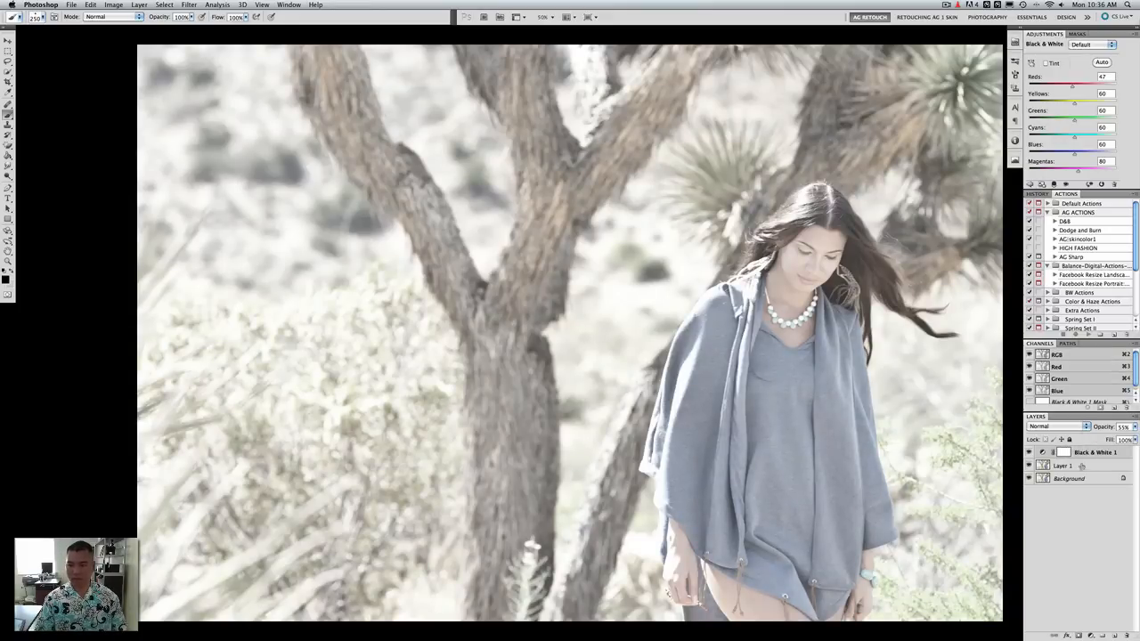
Add a Curves layer above Layer 1 that darkens the midtones (input 129, output 104), and invert its mask to black
click(1081, 465)
click(1079, 62)
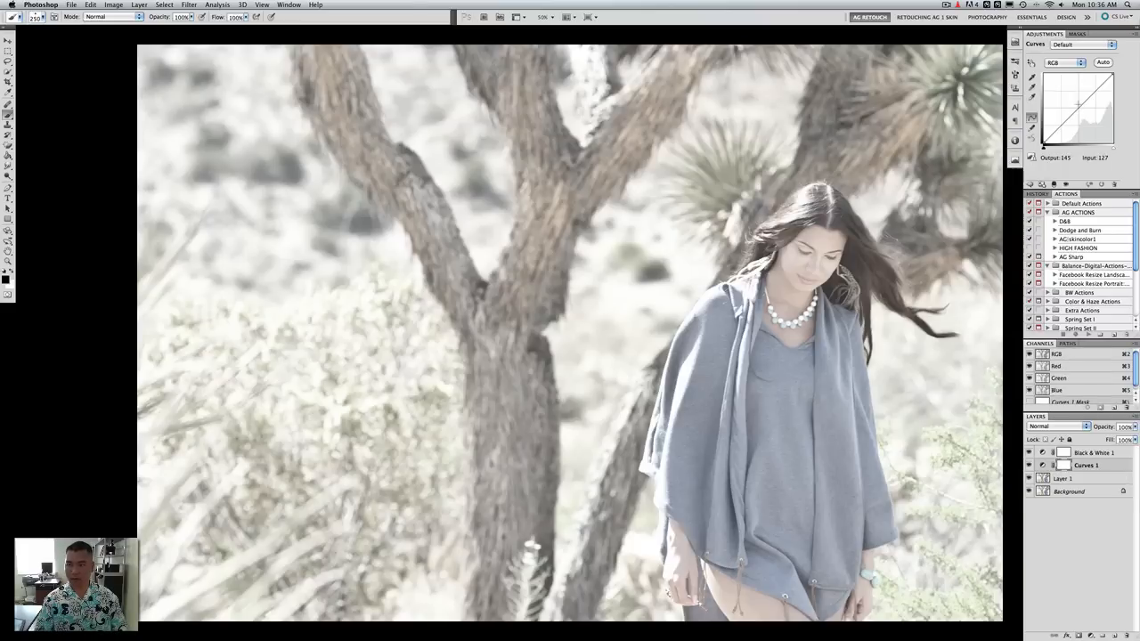
drag(1077, 110, 1079, 115)
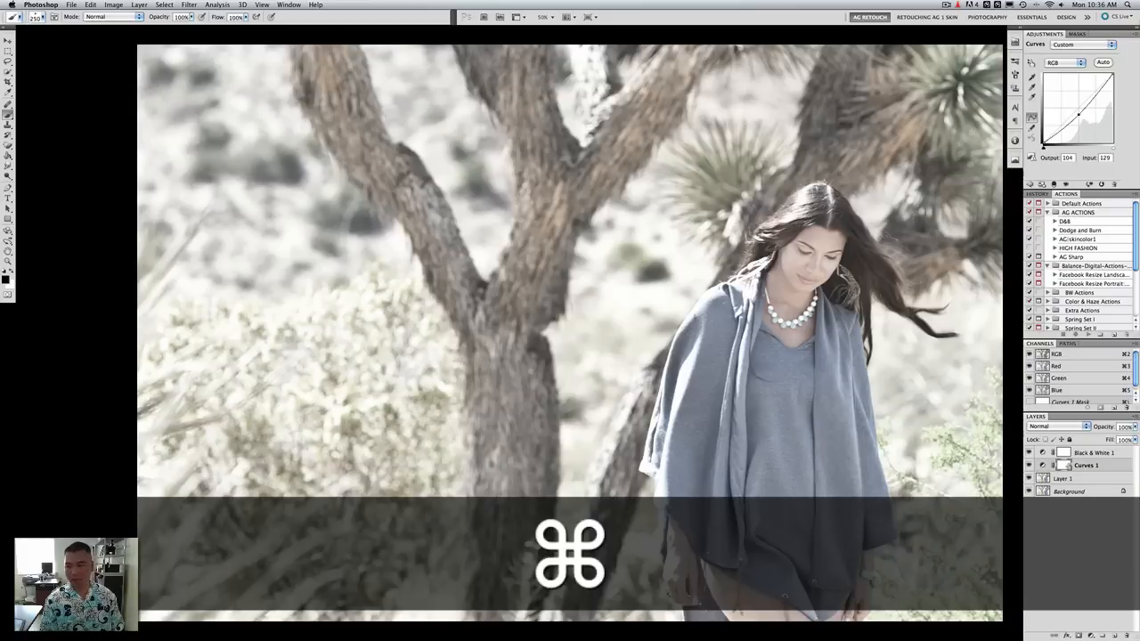
key(super+i)
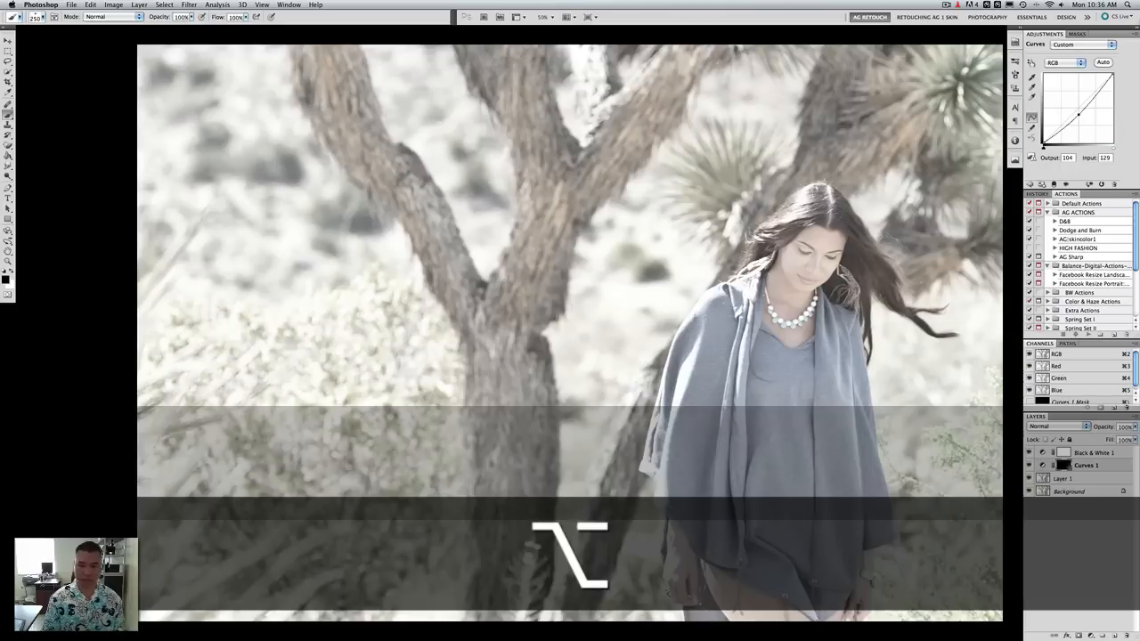
Paint white over the background on the Curves 1 mask with a large soft brush, leaving the woman masked out
key(bracketright)
key(bracketright)
key(bracketright)
key(bracketright)
key(bracketright)
key(bracketright)
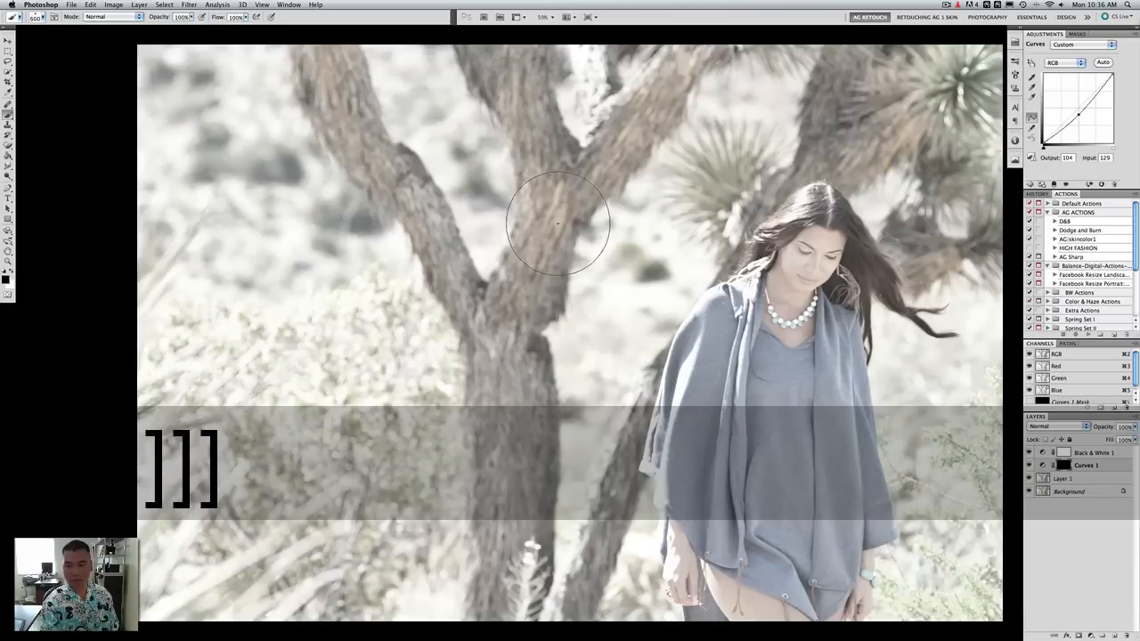
key(bracketright)
key(bracketright)
key(bracketright)
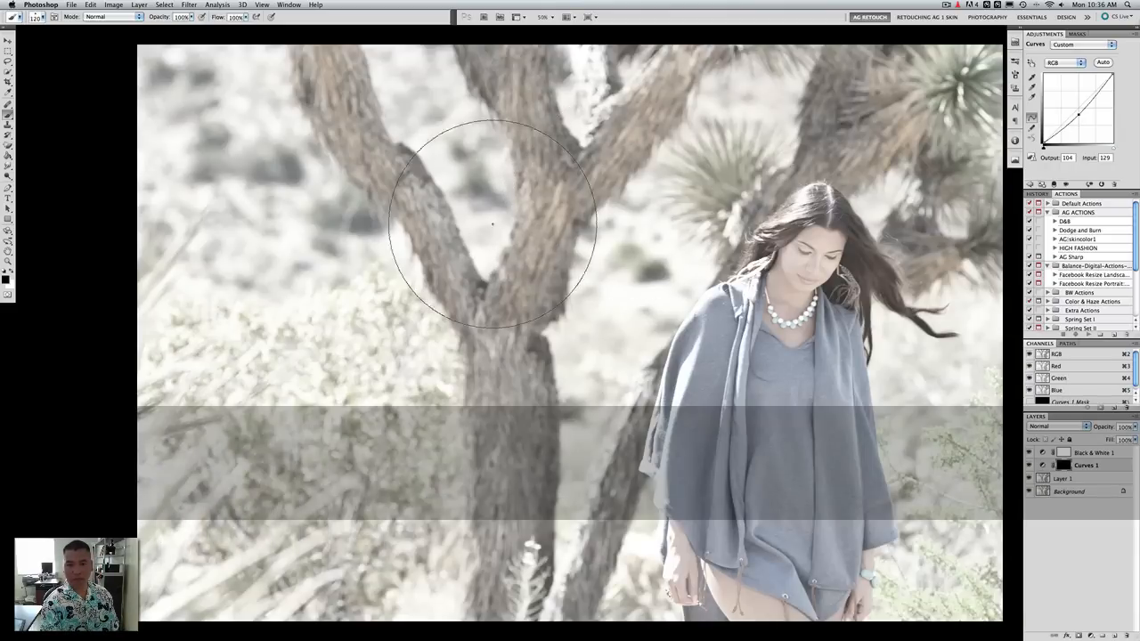
key(x)
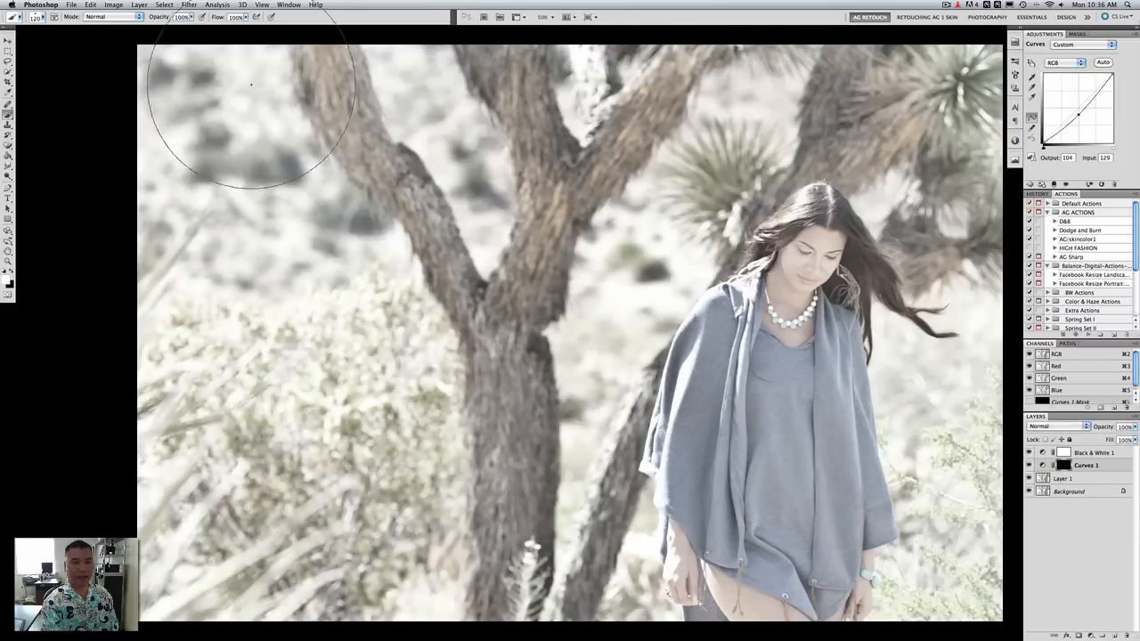
key(bracketleft)
key(bracketleft)
key(bracketleft)
key(bracketleft)
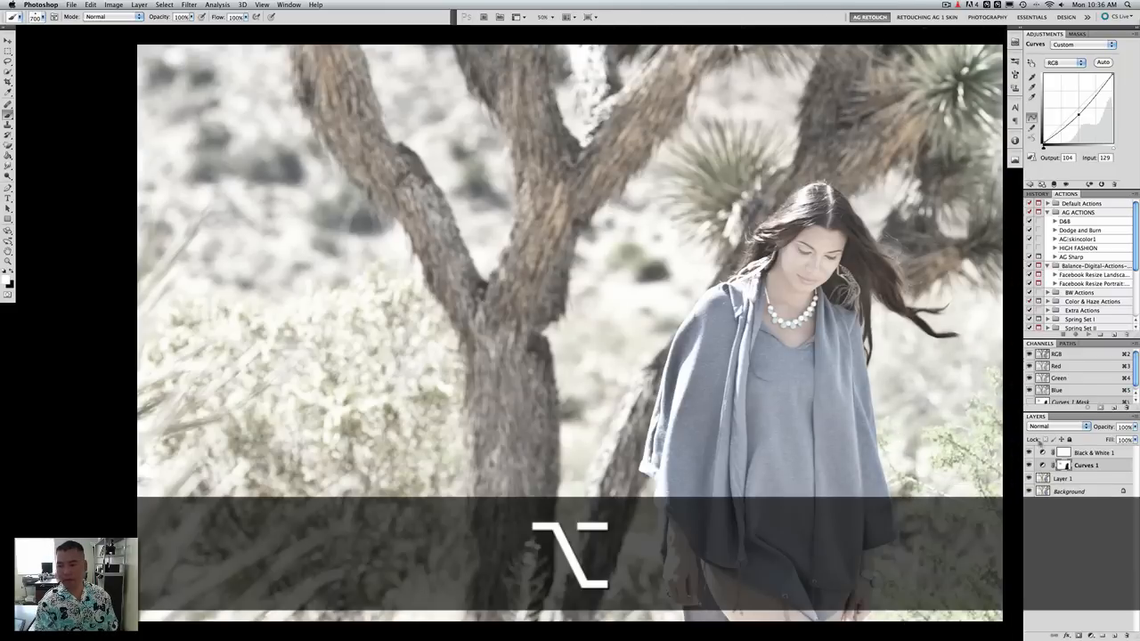
Fill the missed grey background patches in the Curves 1 mask with white, and adjust the curve point to input 132, output 101
alt+click(1064, 465)
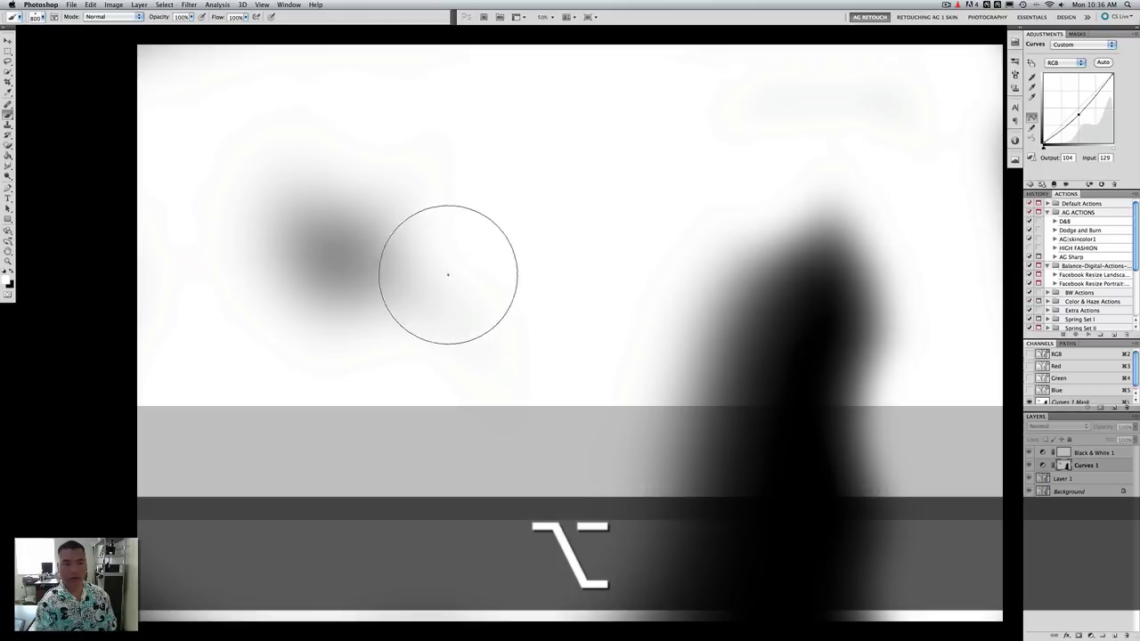
key(bracketright)
key(bracketright)
drag(372, 315, 267, 356)
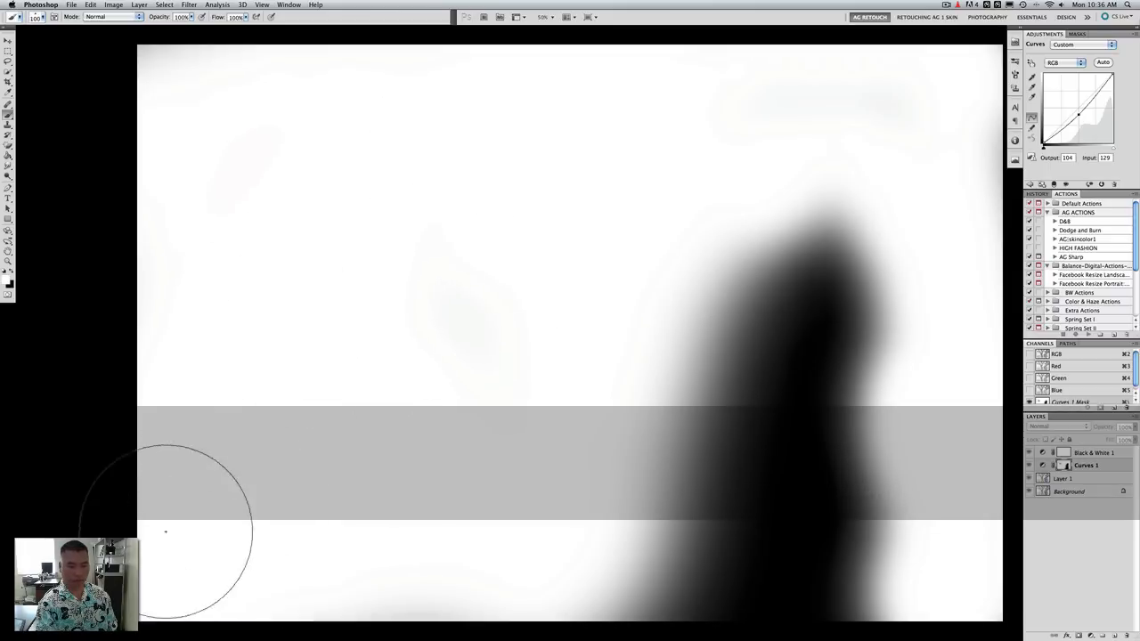
key(bracketleft)
key(bracketleft)
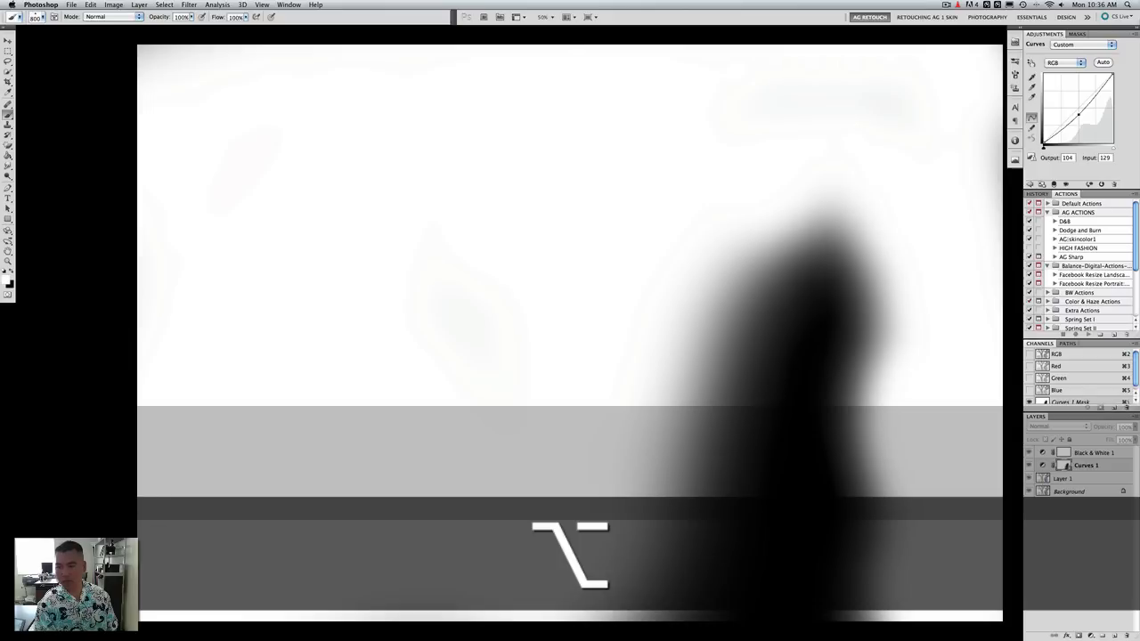
alt+click(1064, 465)
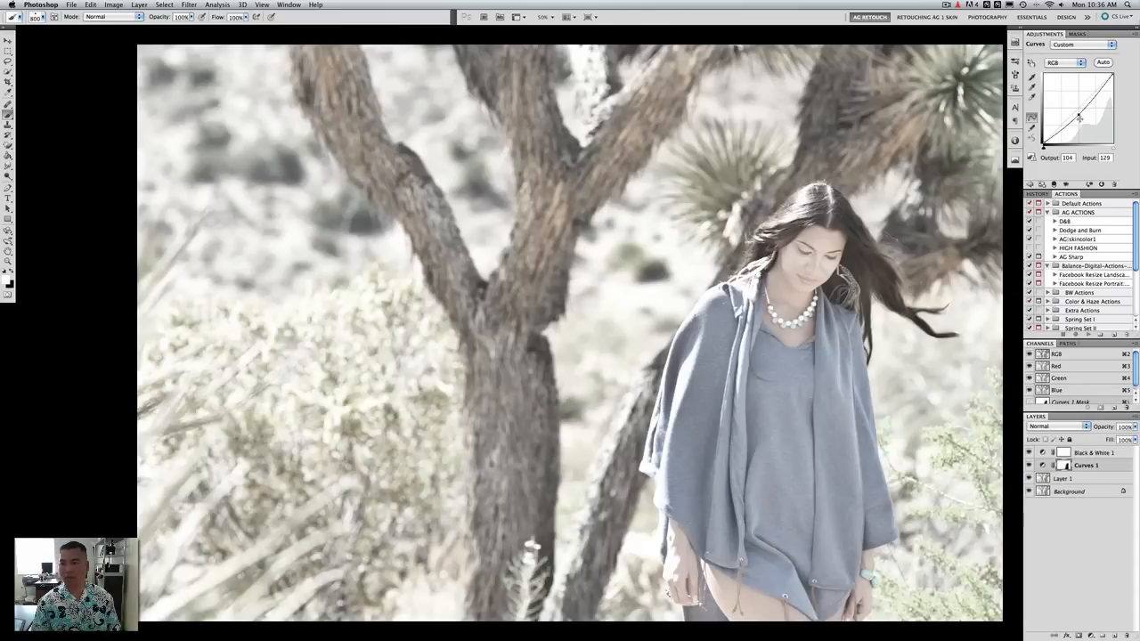
drag(1079, 116, 1079, 115)
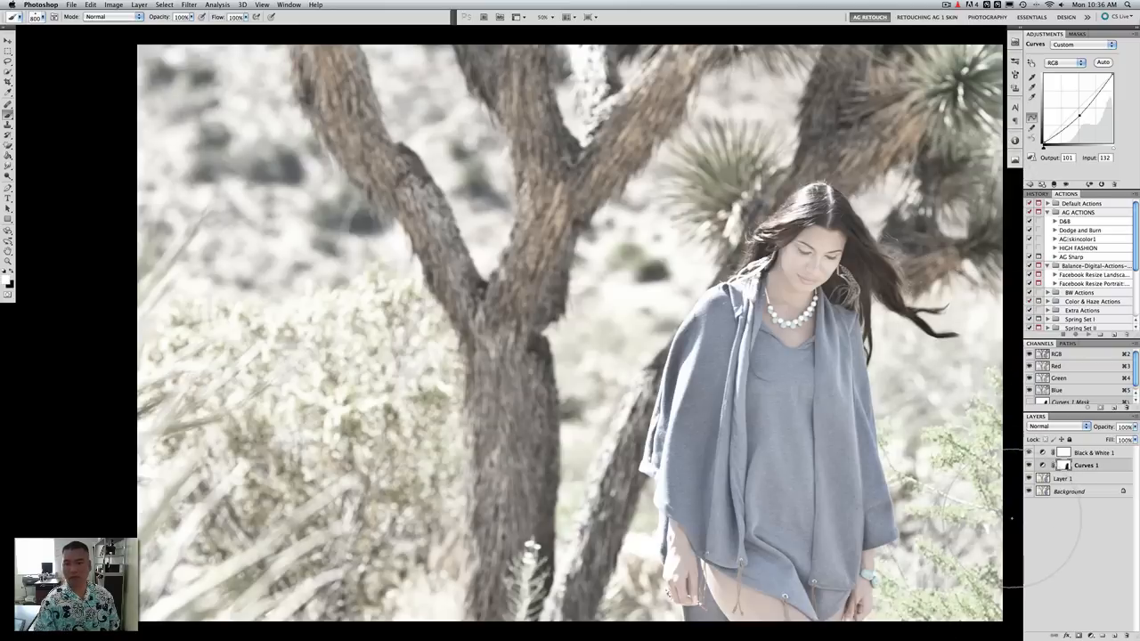
Adjust the Black & White 1 layer to yellows 137 and cyans 32
click(1089, 456)
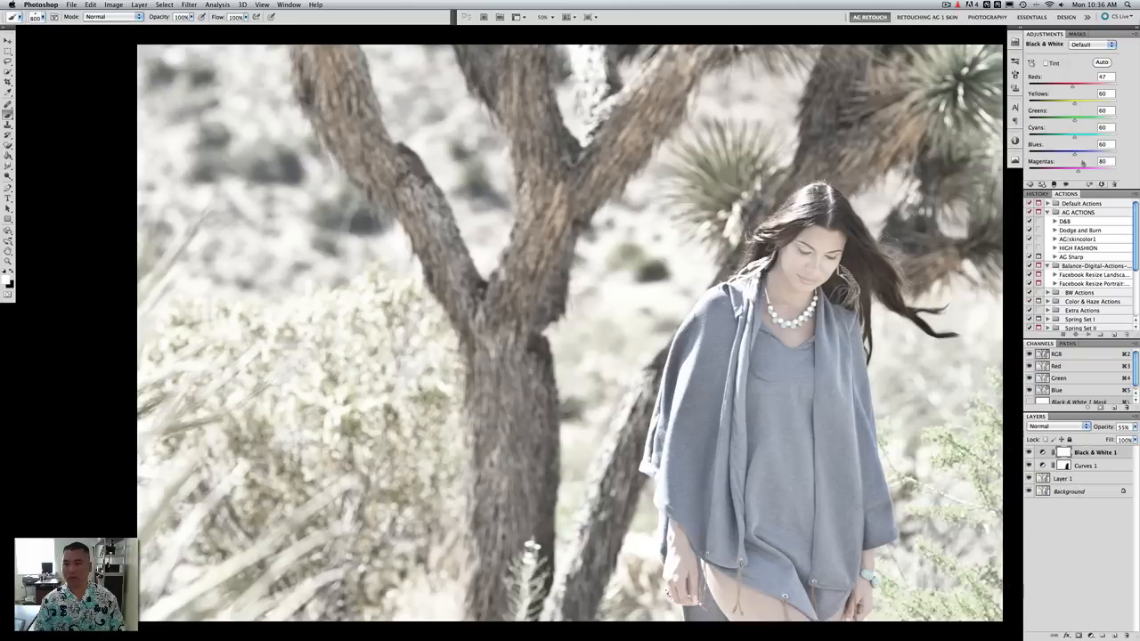
drag(1075, 154, 1081, 155)
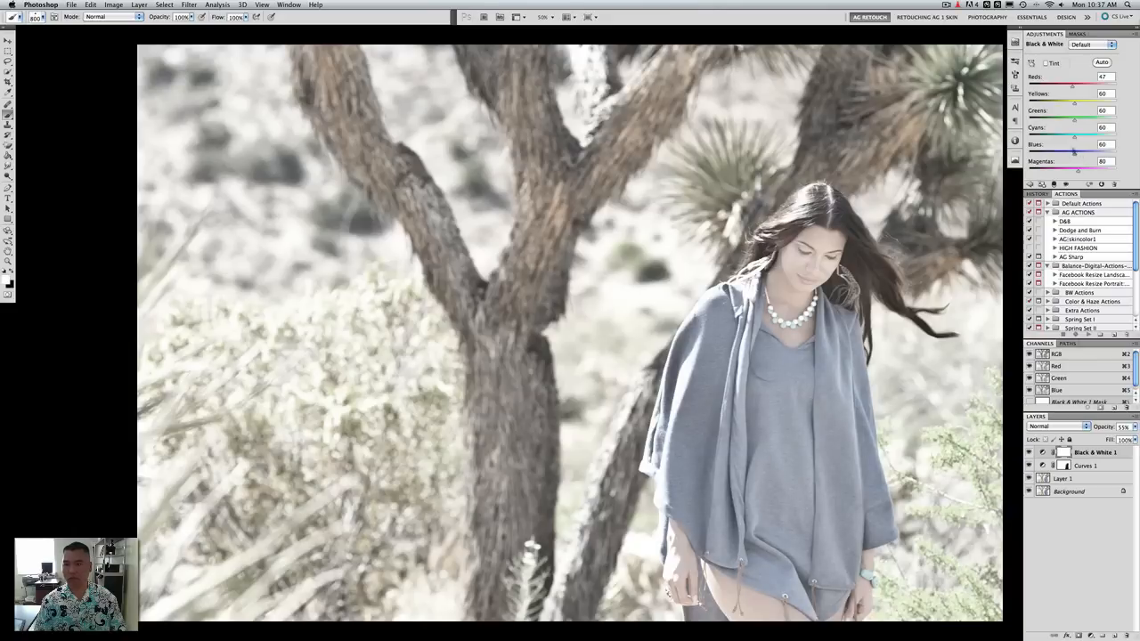
drag(1079, 138, 1085, 106)
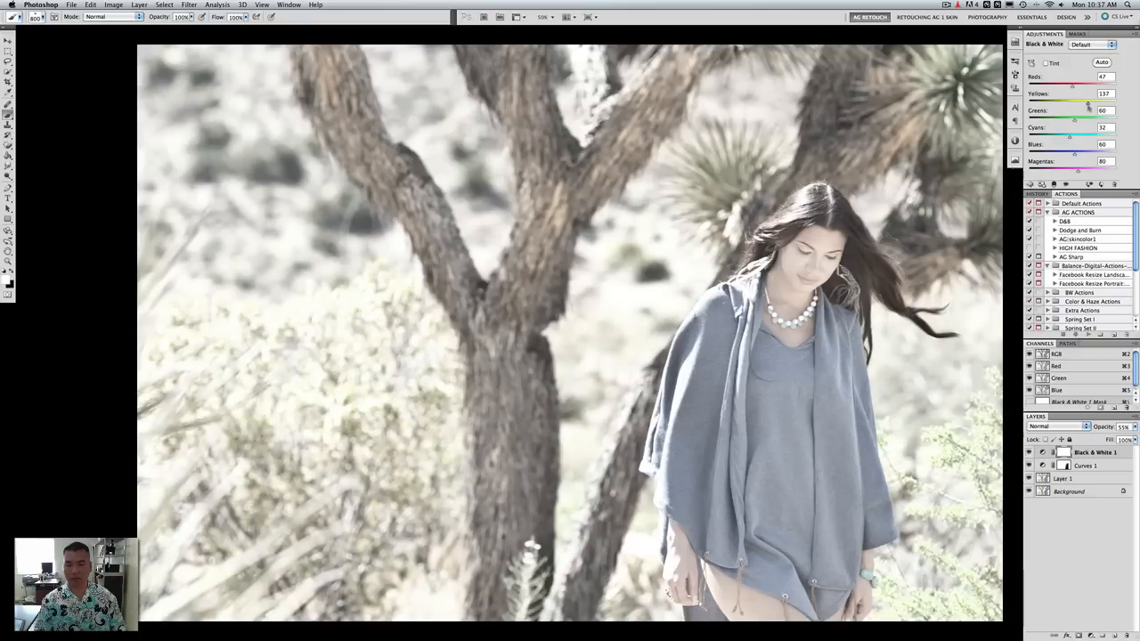
Add a second Black & White adjustment layer with reds -174, greens -200, cyans 88 and blues -29, at 21% opacity
click(1081, 455)
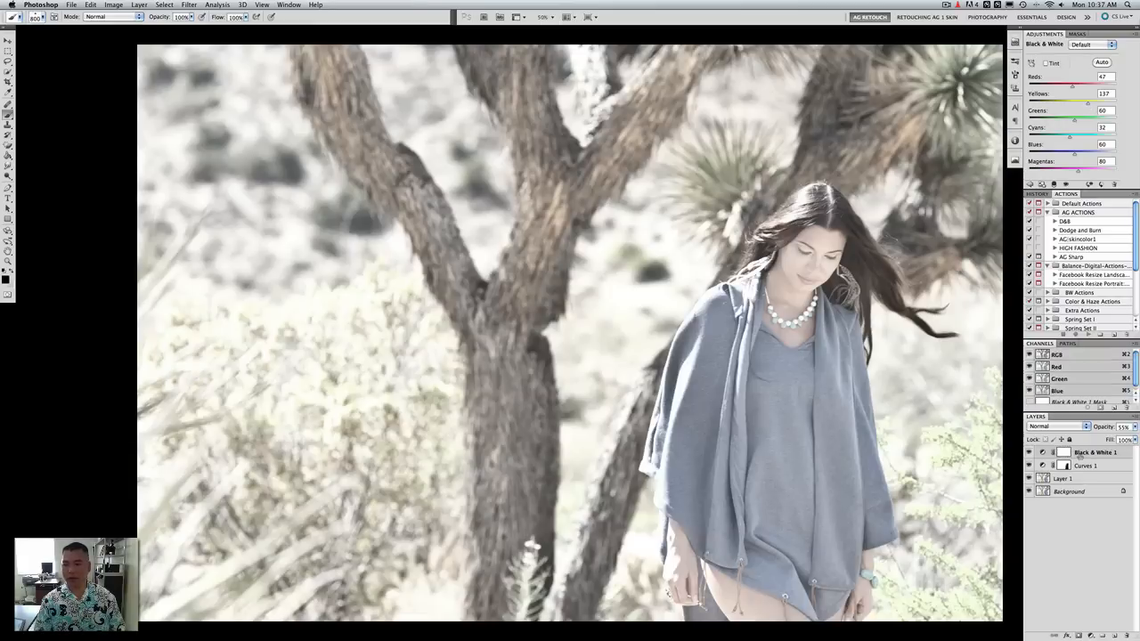
click(1032, 184)
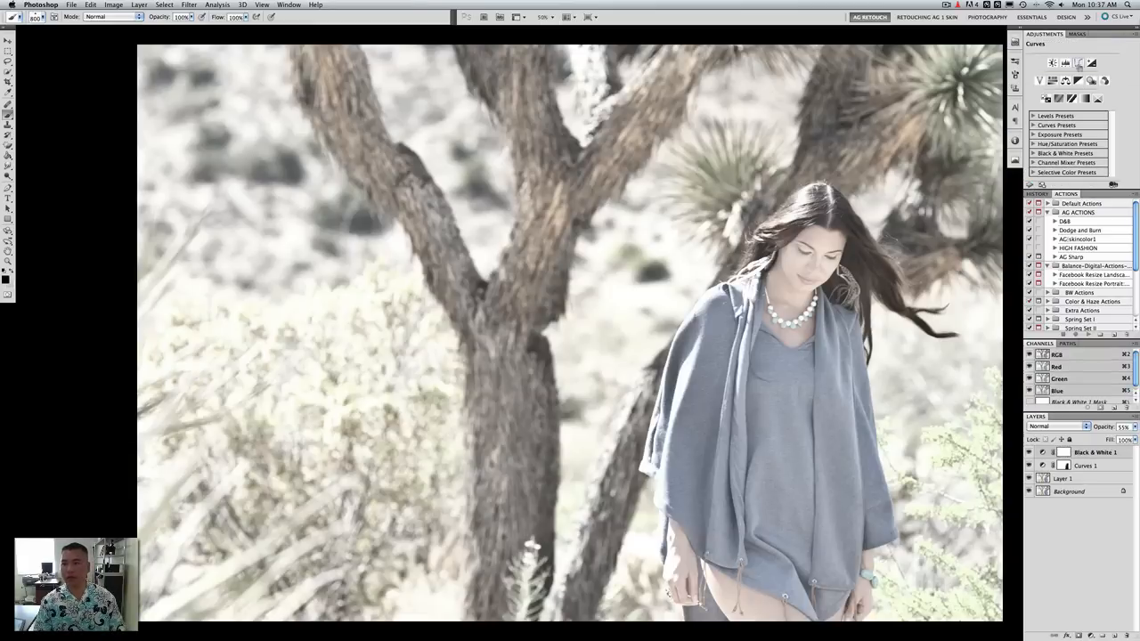
click(1078, 80)
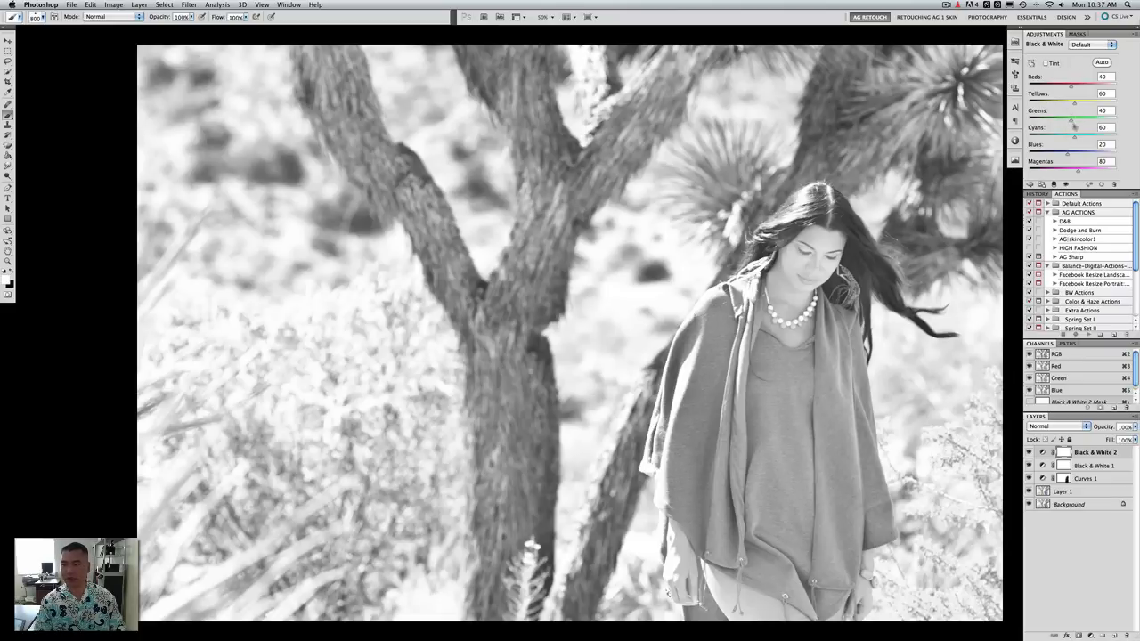
mouse_move(1075, 136)
mouse_down()
mouse_move(1089, 140)
mouse_move(1044, 140)
mouse_move(1080, 140)
mouse_up()
drag(1071, 86, 1033, 87)
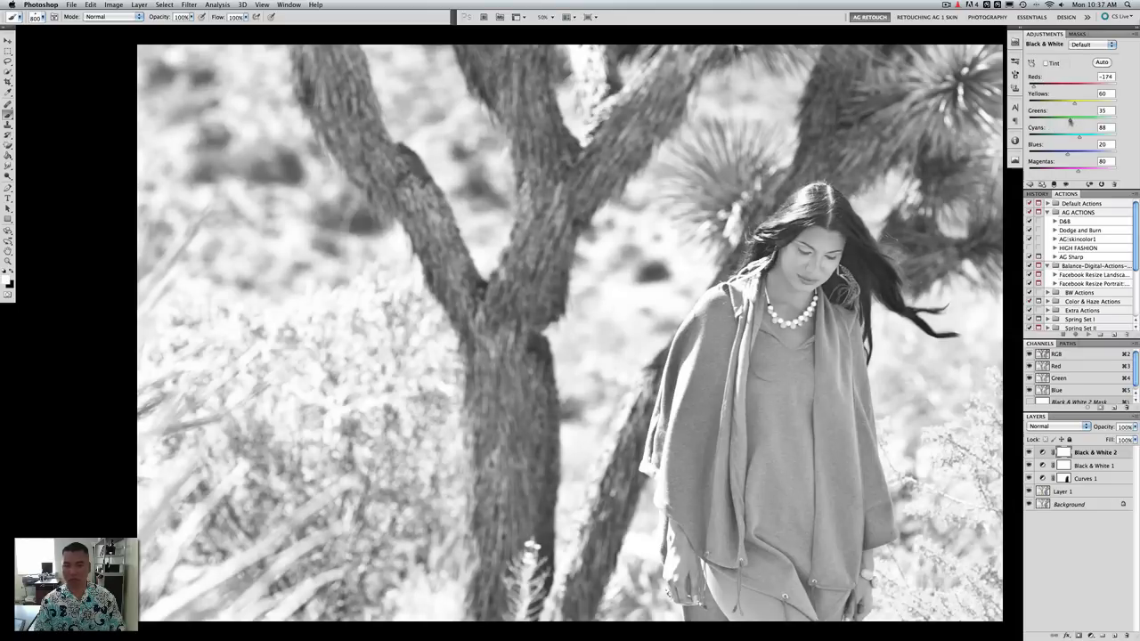
drag(1071, 120, 1015, 122)
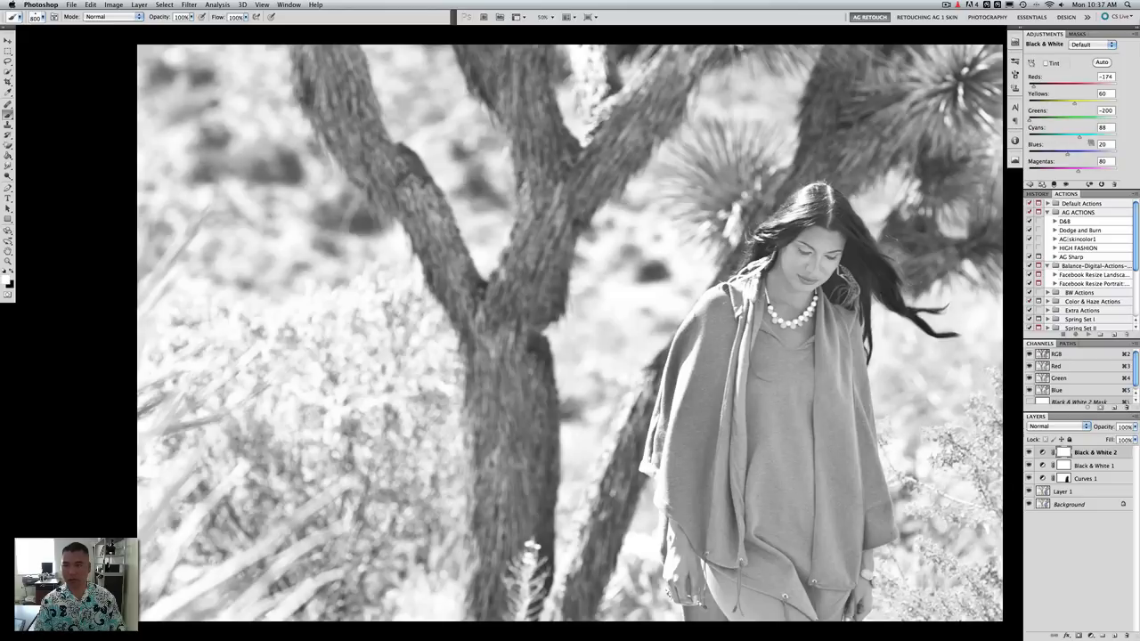
mouse_move(1071, 155)
mouse_down()
mouse_move(1087, 156)
mouse_move(1059, 157)
mouse_up()
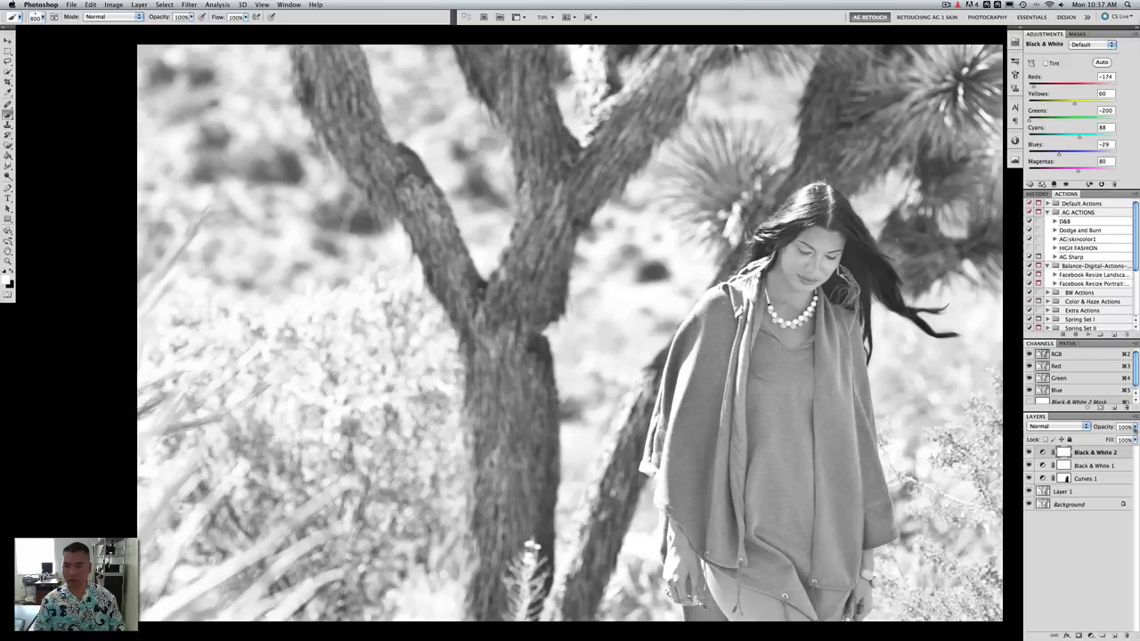
click(1136, 428)
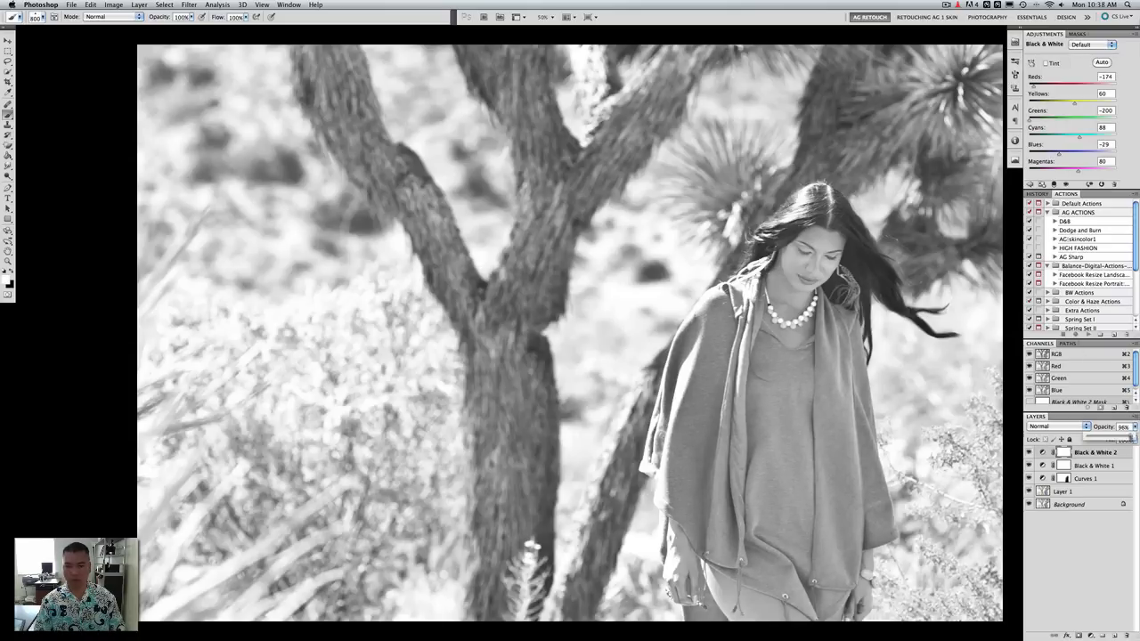
drag(1133, 437, 1097, 438)
Compare the image with and without the Black & White 2 layer, and delete that layer
click(1031, 454)
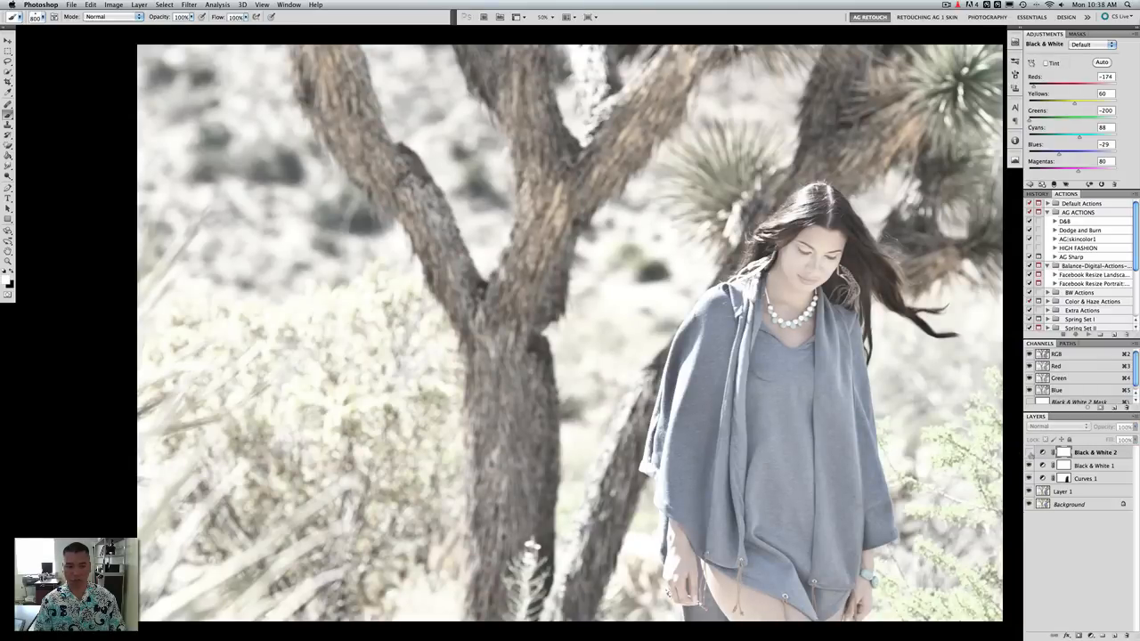
click(1030, 453)
click(1031, 454)
click(1031, 454)
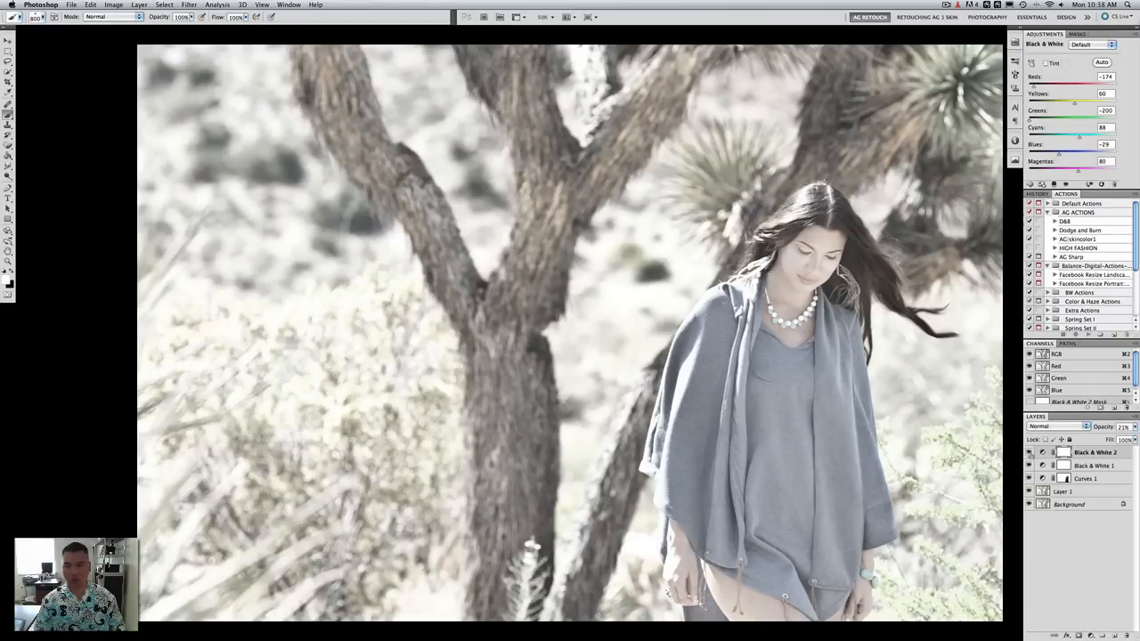
click(1031, 454)
click(1031, 454)
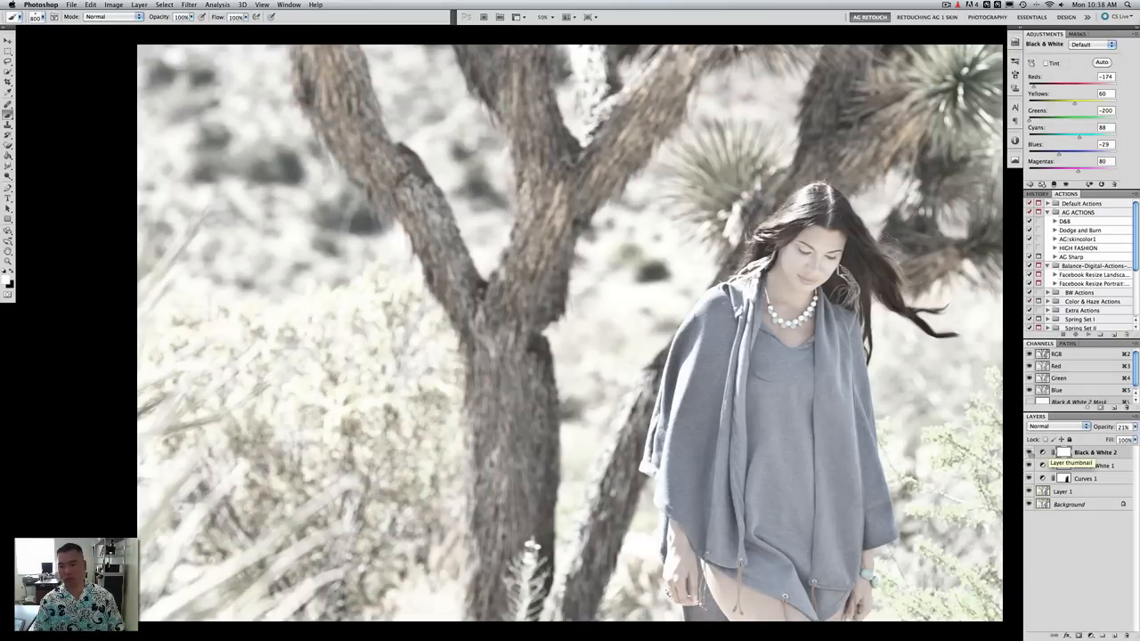
click(1031, 454)
click(1030, 454)
click(1088, 458)
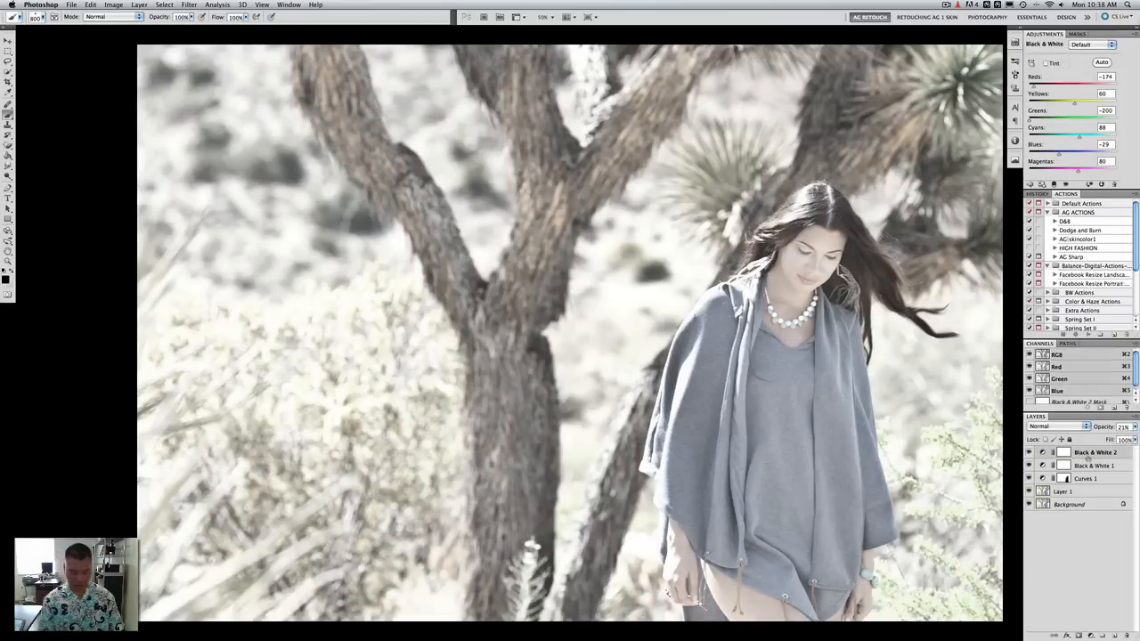
key(Delete)
Set the Black & White 1 layer's opacity to 54% and compare the image with and without the layer
click(1031, 453)
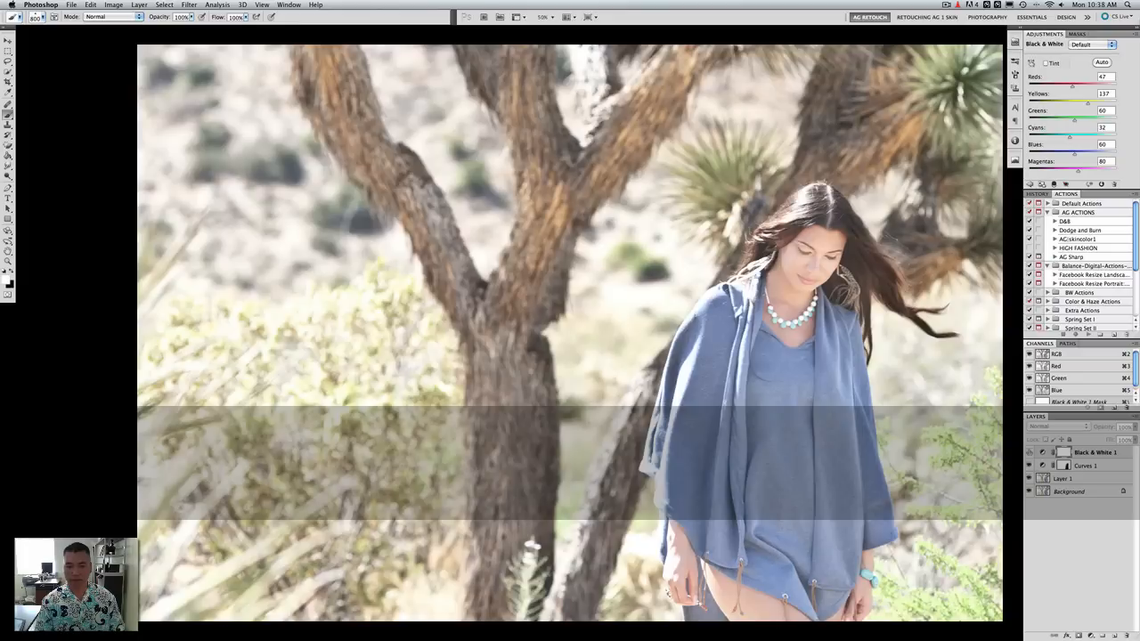
click(1031, 453)
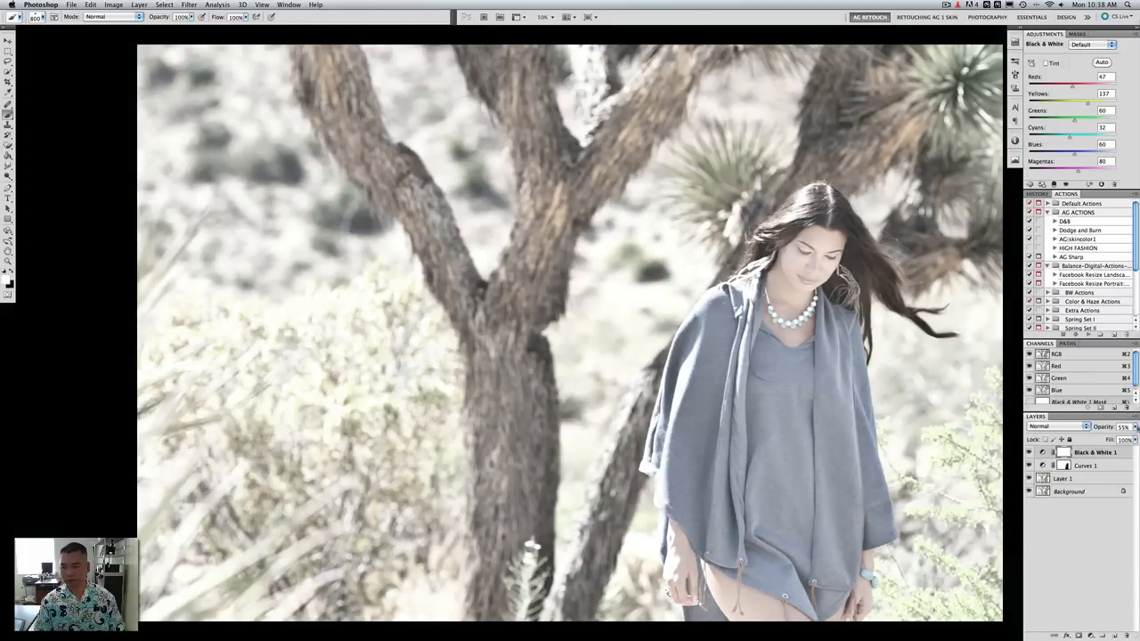
click(1135, 428)
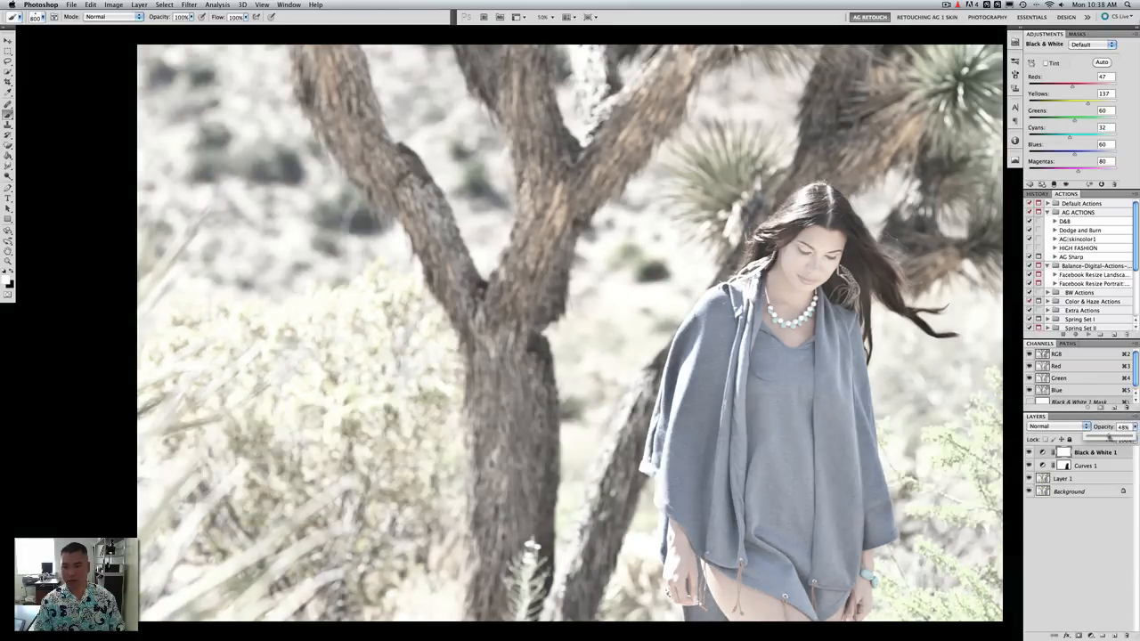
drag(1106, 437, 1119, 436)
click(1031, 452)
click(1030, 452)
click(1031, 453)
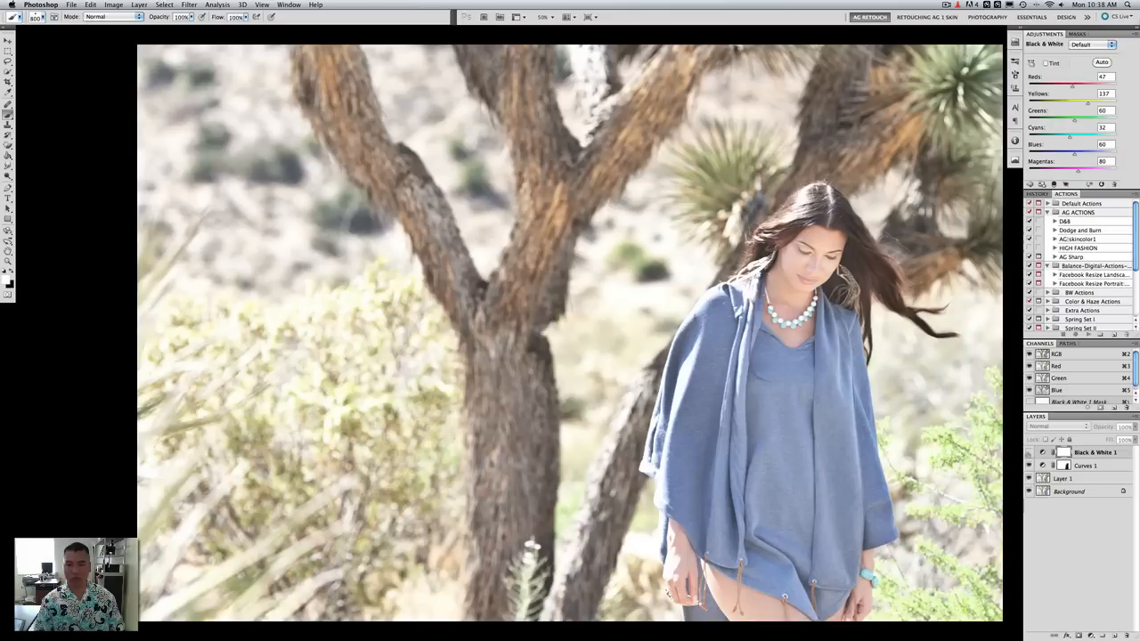
click(1030, 453)
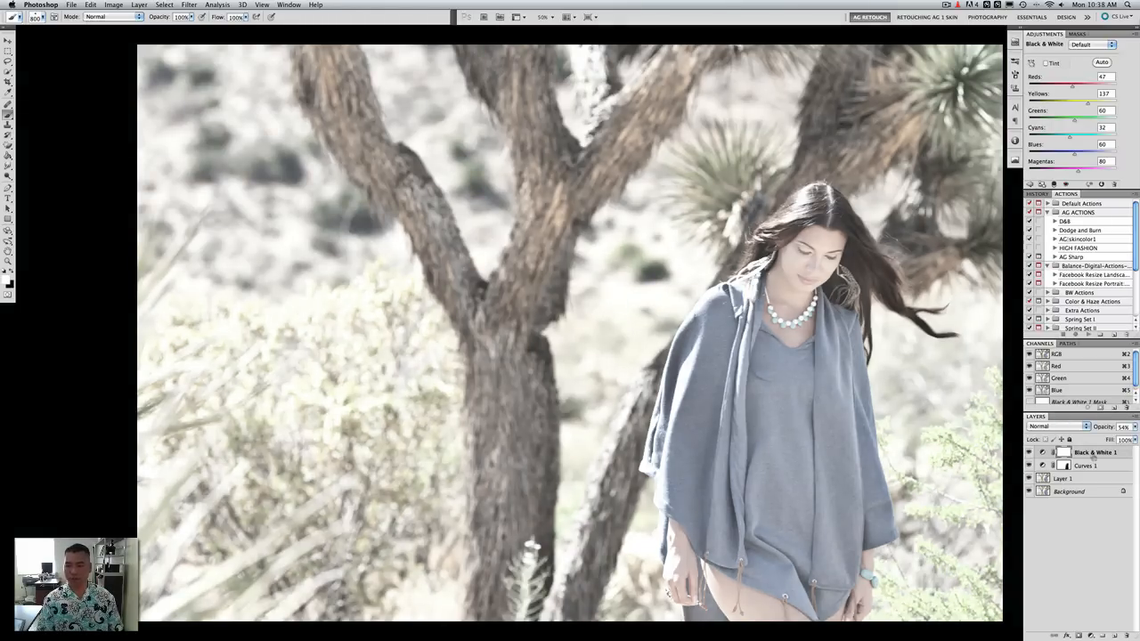
Create a merged copy of the layers from Black & White 1 down to Layer 1
key(shift)
shift+click(1072, 479)
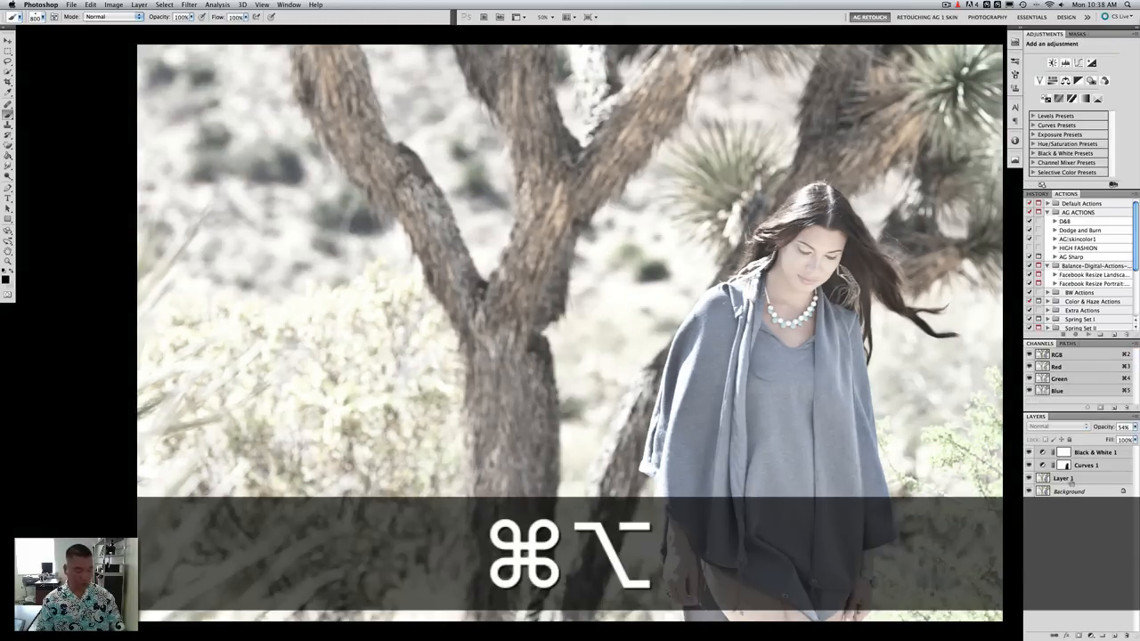
key(super+alt+e)
Group the original Black & White 1, Curves 1 and Layer 1 layers, and duplicate the merged layer above them
click(1080, 465)
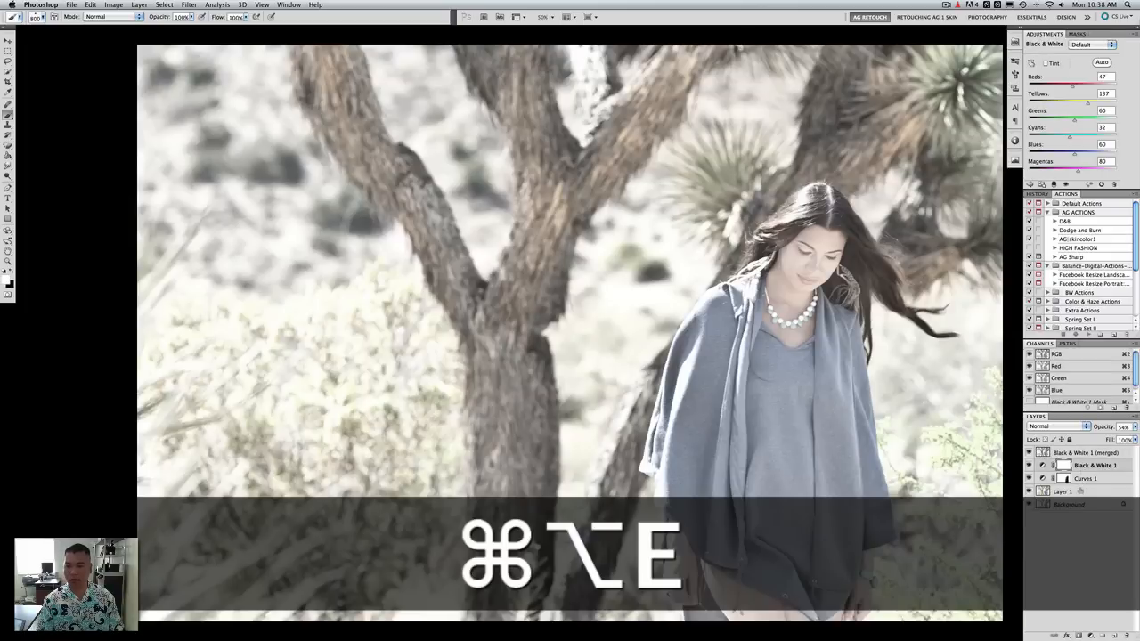
shift+click(1081, 491)
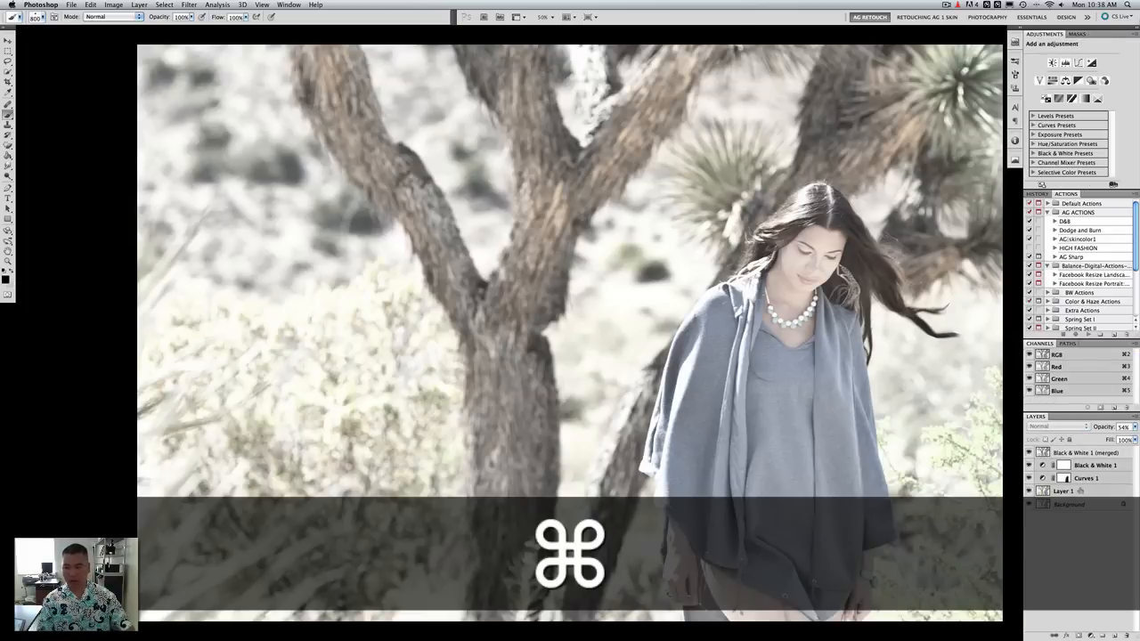
key(super+g)
click(1066, 453)
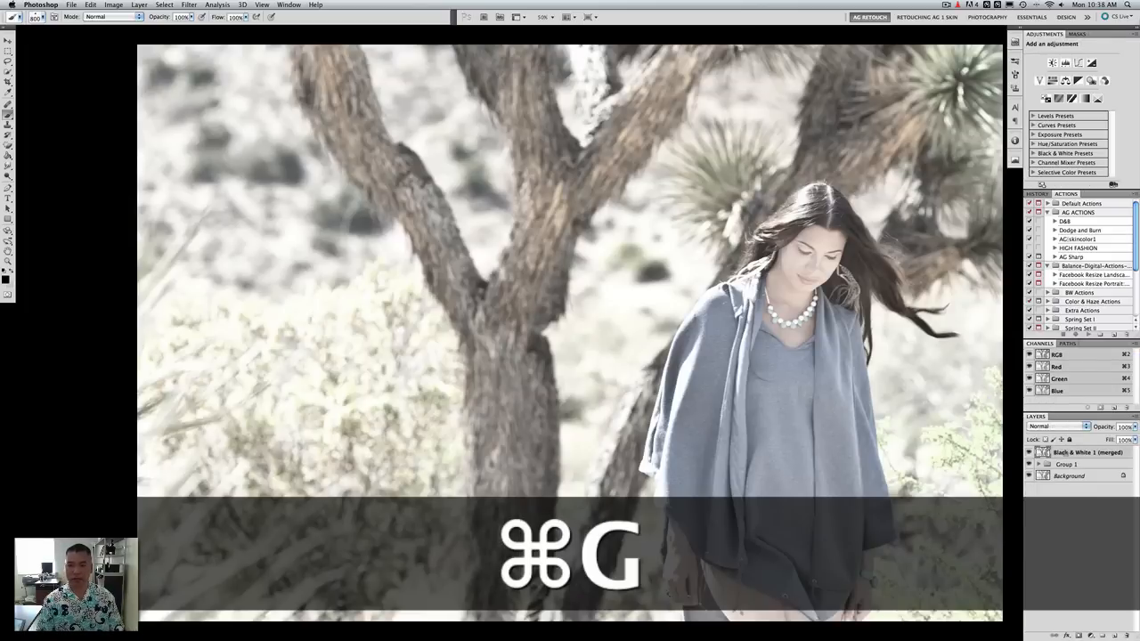
key(super+j)
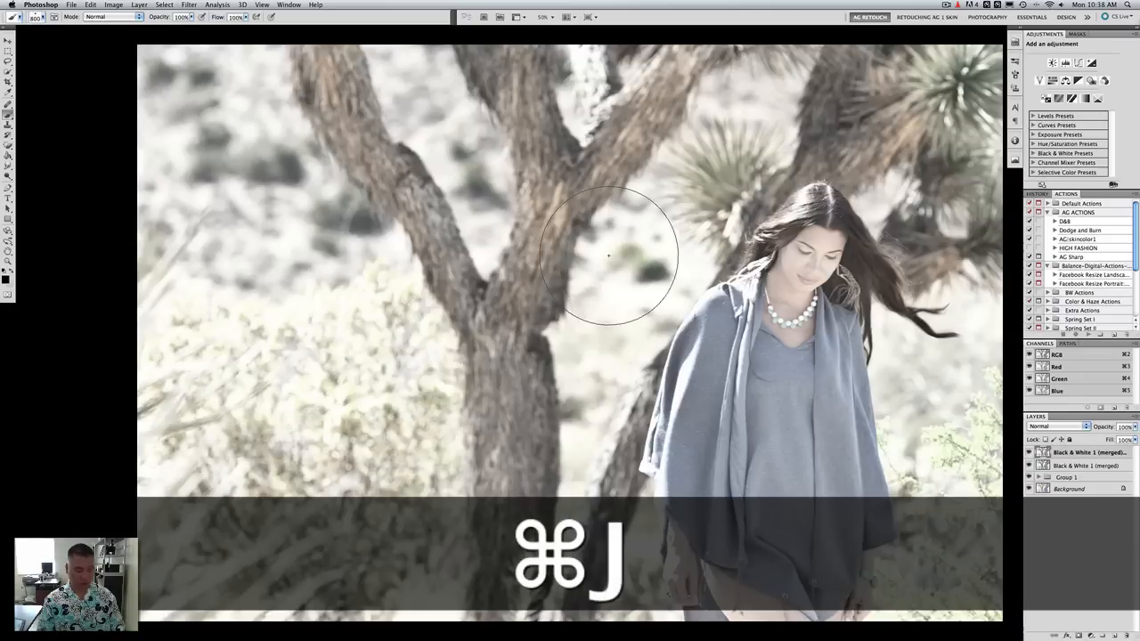
Crop the photo tighter around the woman and the tree, using the original image's 12.96 × 8.64 in size at 300 pixels/inch
key(c)
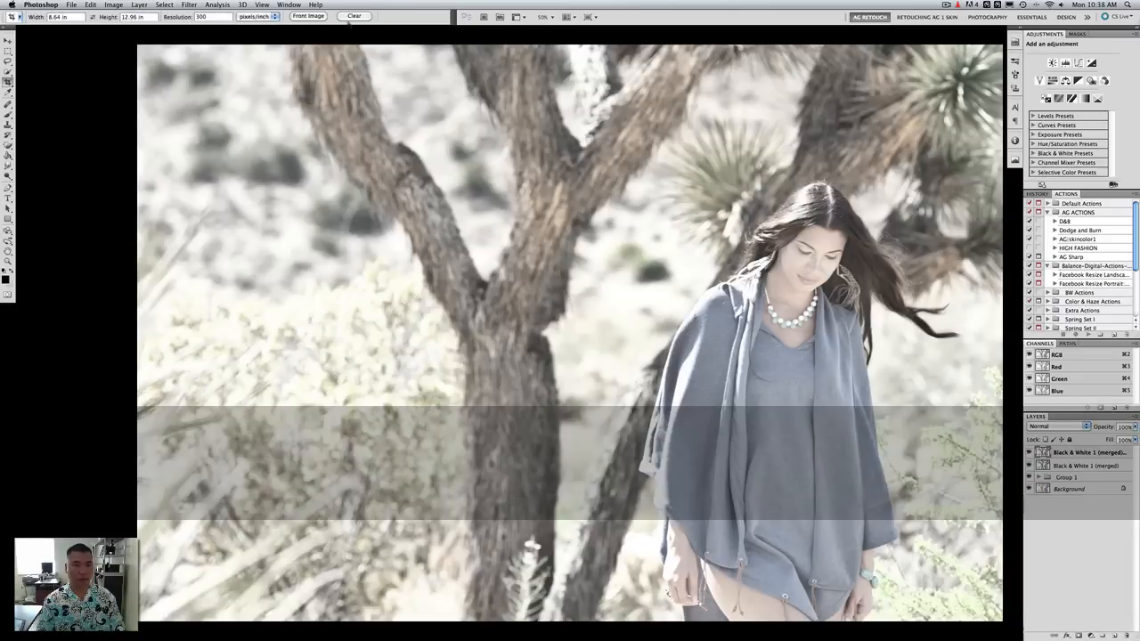
click(308, 15)
drag(161, 101, 855, 563)
drag(1129, 572, 1130, 608)
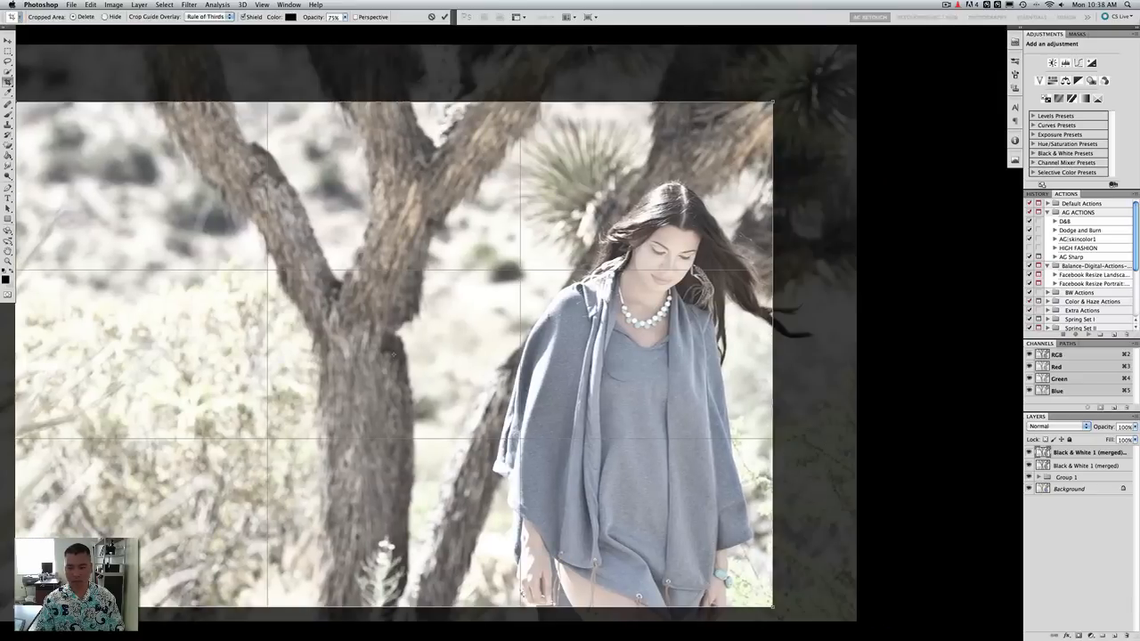
drag(773, 607, 786, 615)
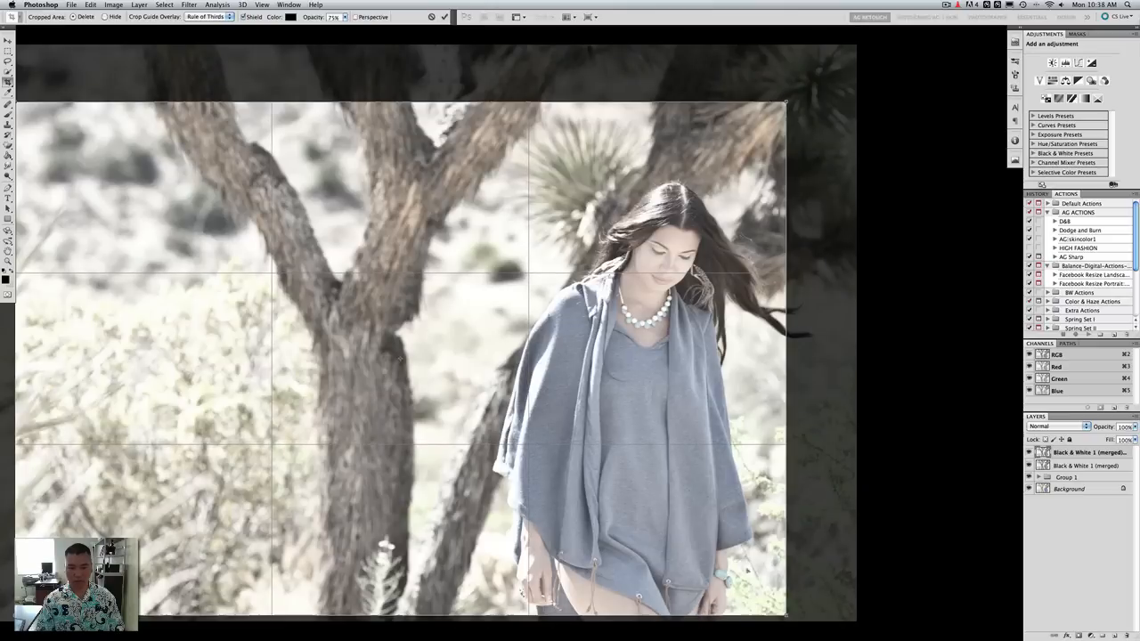
drag(400, 358, 467, 361)
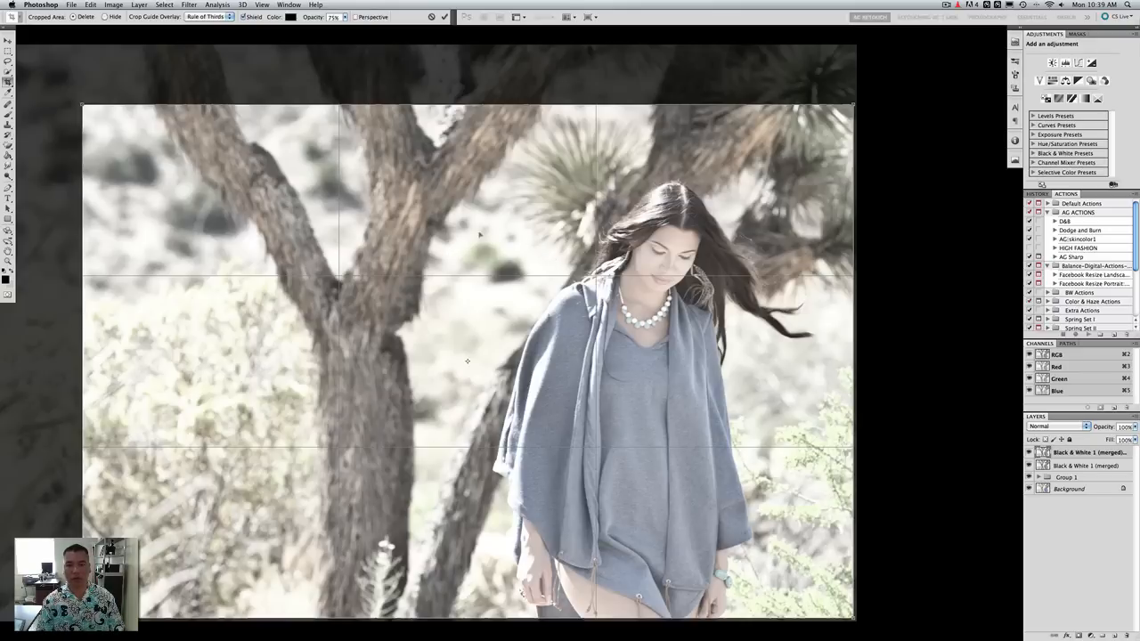
key(Return)
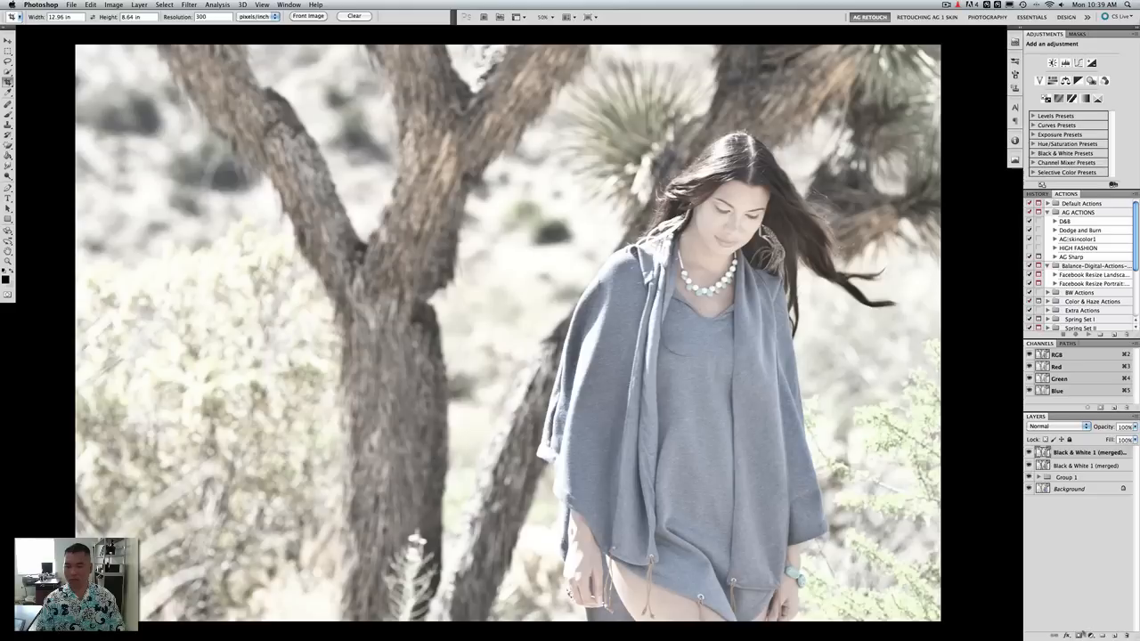
Add a monochrome Channel Mixer adjustment layer with Red set to +18%
click(1090, 635)
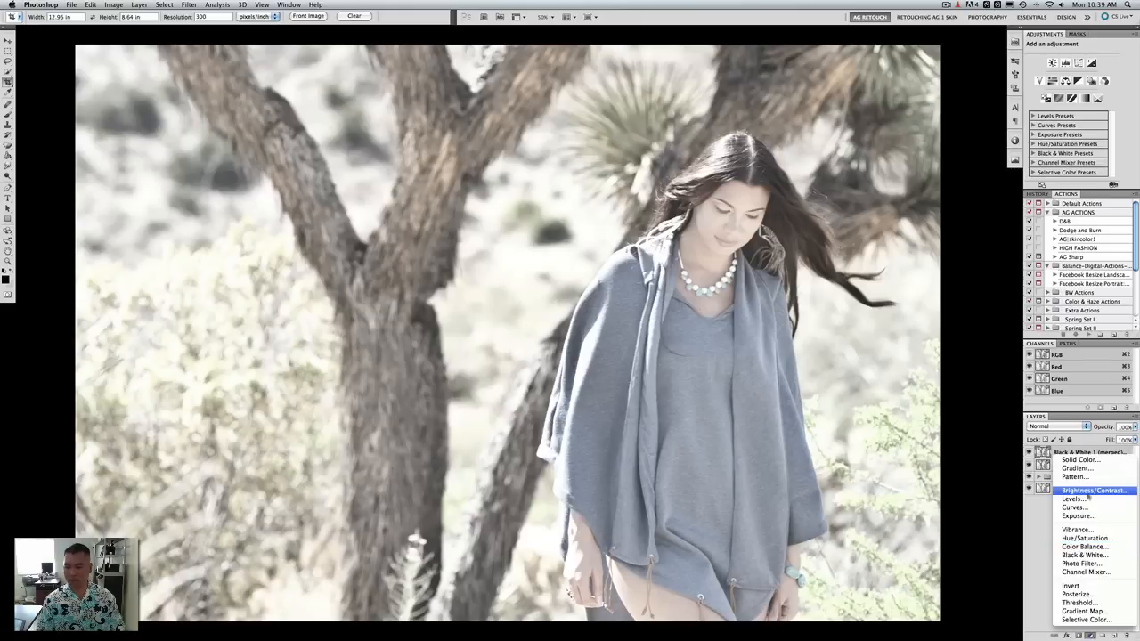
click(1087, 573)
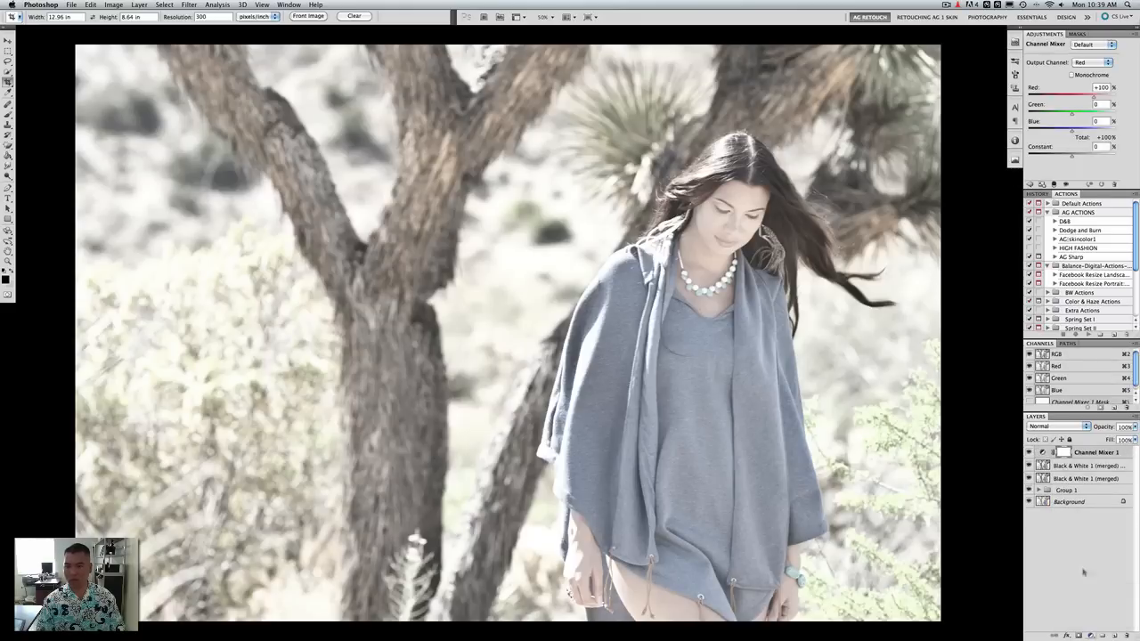
click(1073, 75)
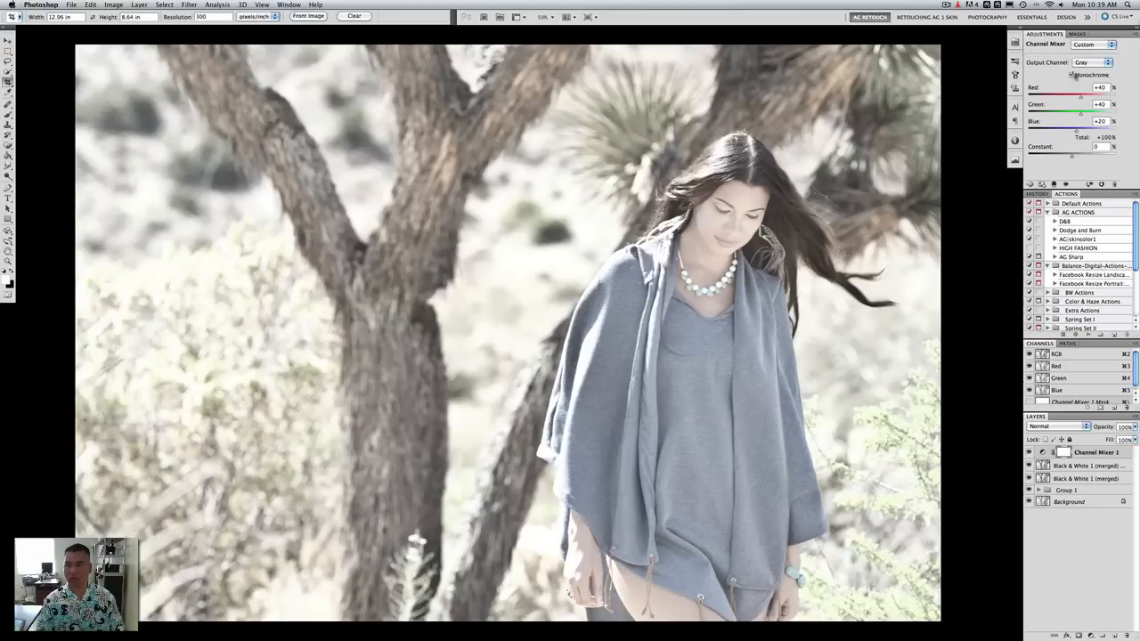
drag(1080, 96, 1078, 99)
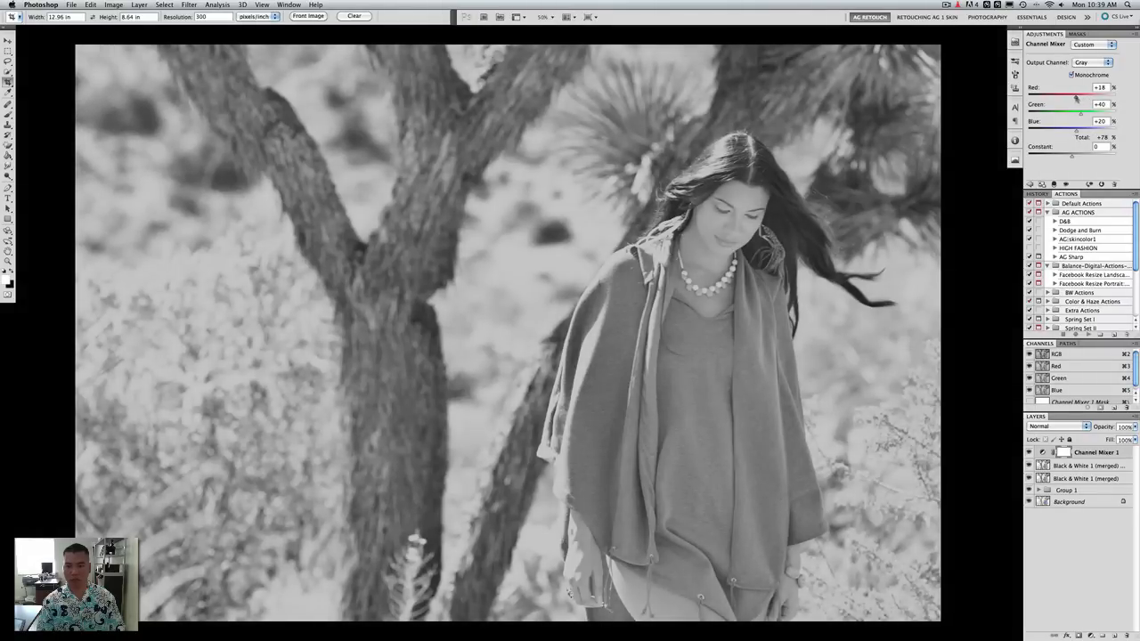
Set the Channel Mixer 1 layer to Soft Light blending at 57% opacity
click(1085, 429)
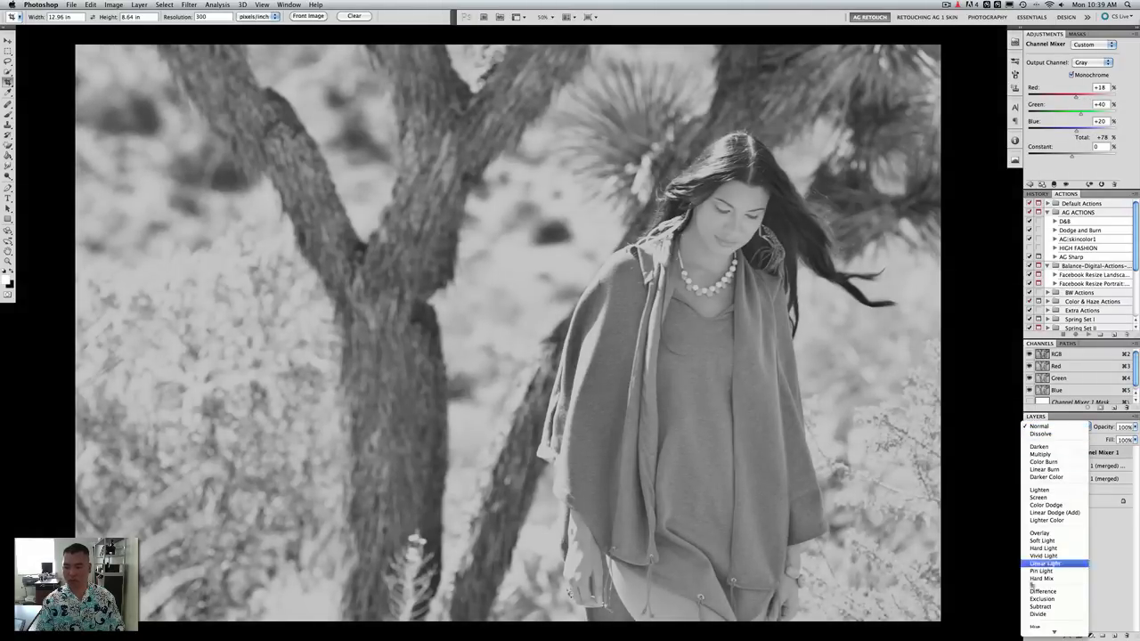
click(1043, 544)
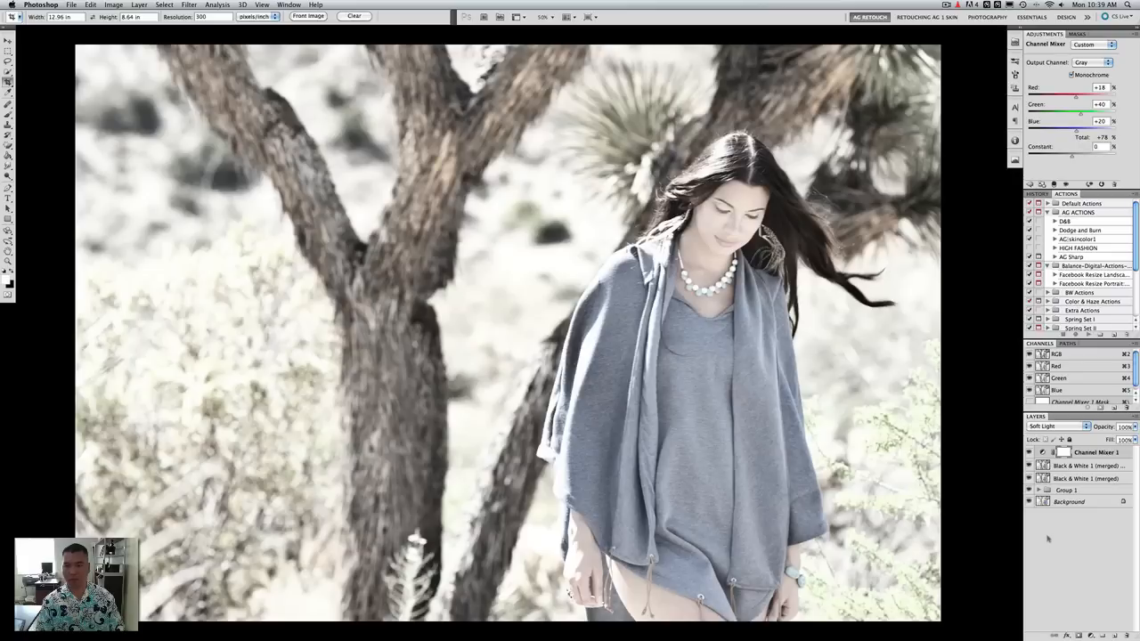
click(1135, 427)
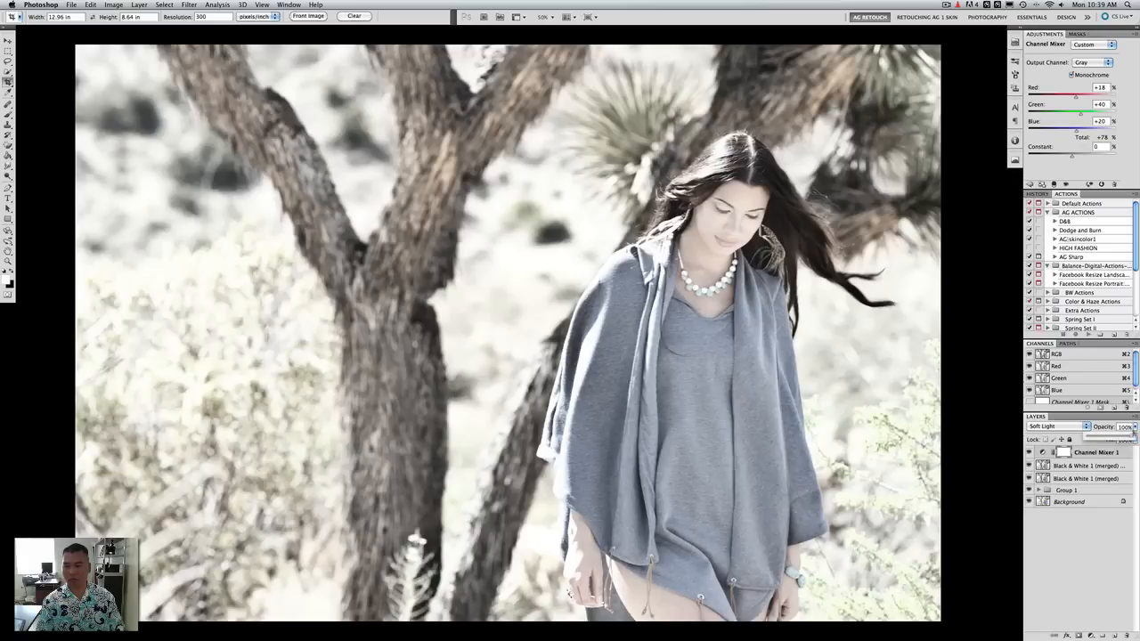
mouse_move(1133, 438)
mouse_down()
mouse_move(1093, 439)
mouse_move(1112, 440)
mouse_up()
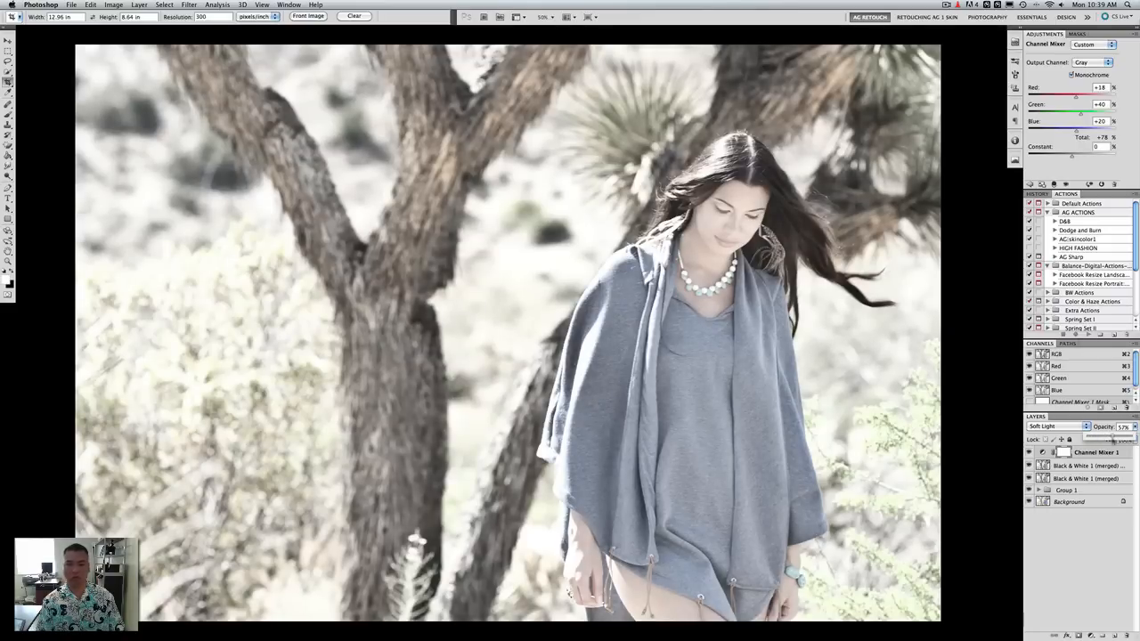
Compare the image with and without the Channel Mixer 1 layer
click(1031, 453)
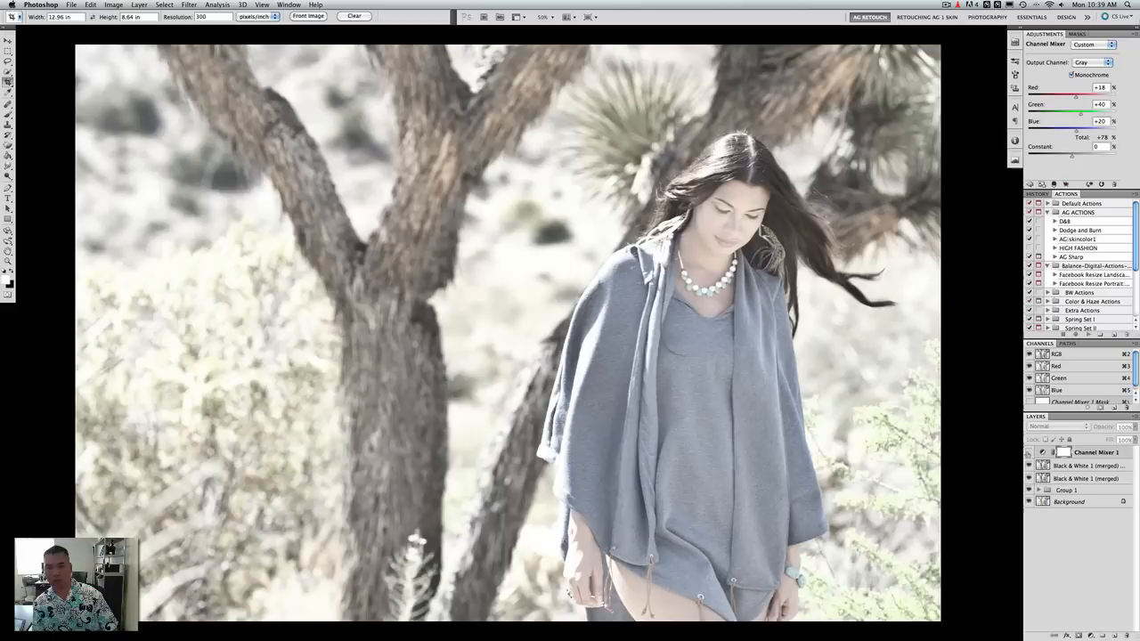
click(1030, 454)
click(1031, 453)
click(1031, 454)
click(1030, 454)
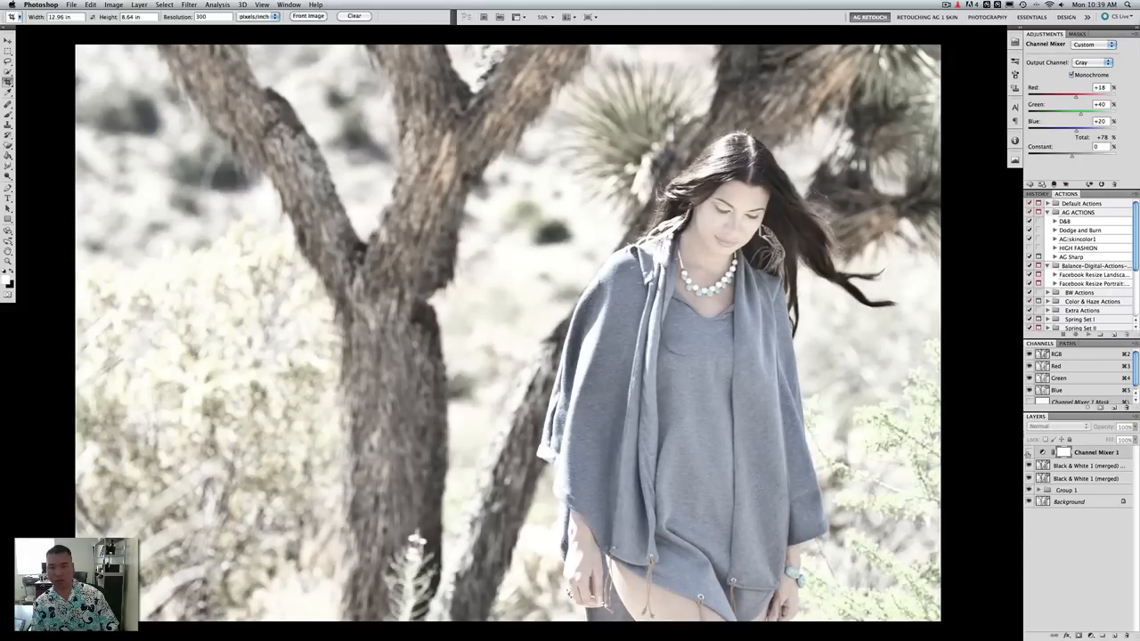
click(1030, 454)
click(1030, 453)
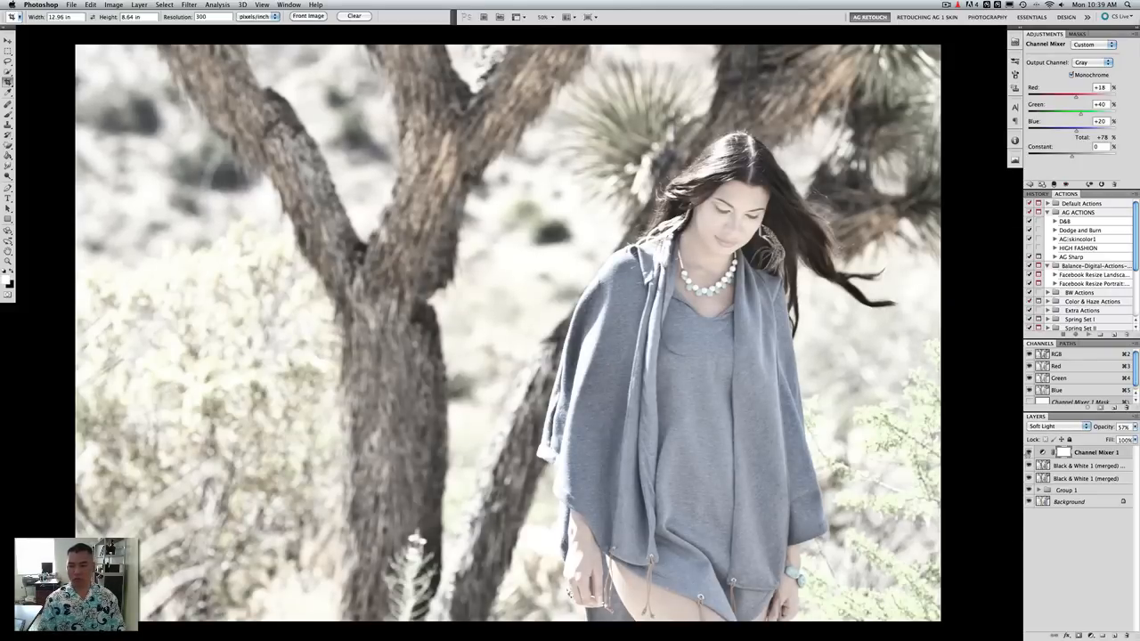
click(1031, 454)
click(1031, 453)
click(1031, 453)
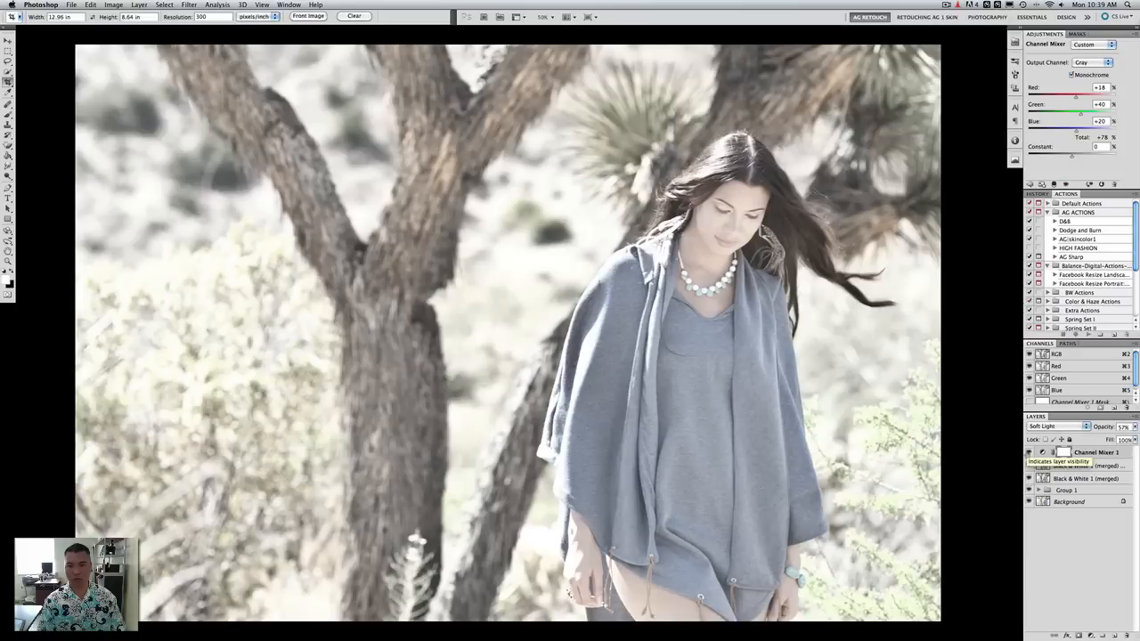
click(1031, 453)
click(1031, 453)
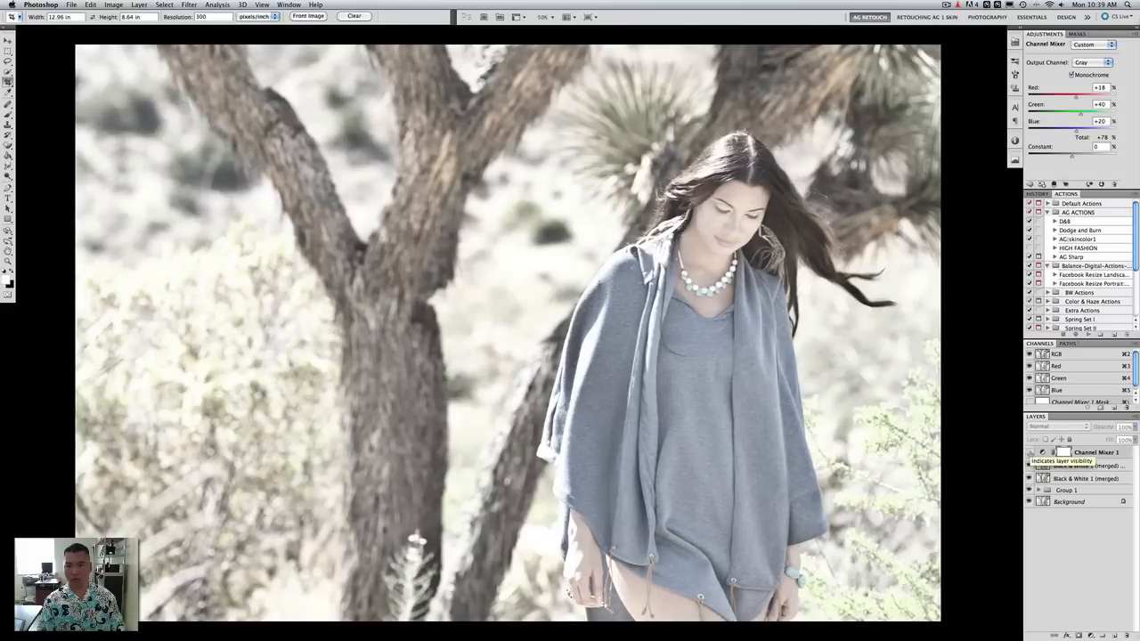
click(1031, 454)
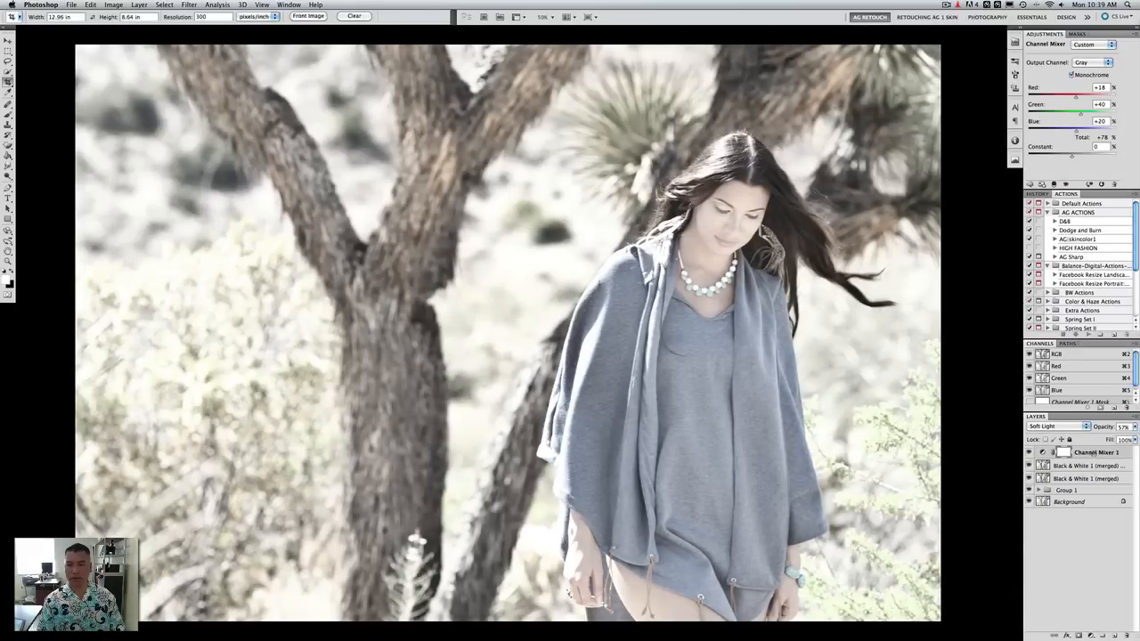
Merge the Channel Mixer 1 layer into the merged layer below it and duplicate the result
right_click(1094, 455)
click(1124, 608)
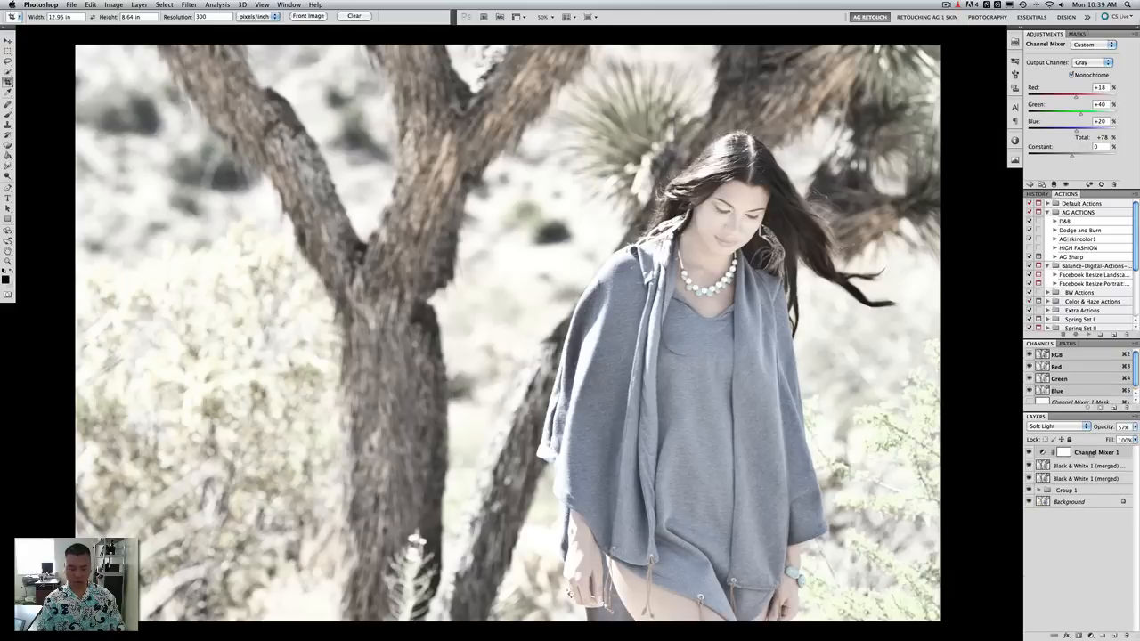
key(super+e)
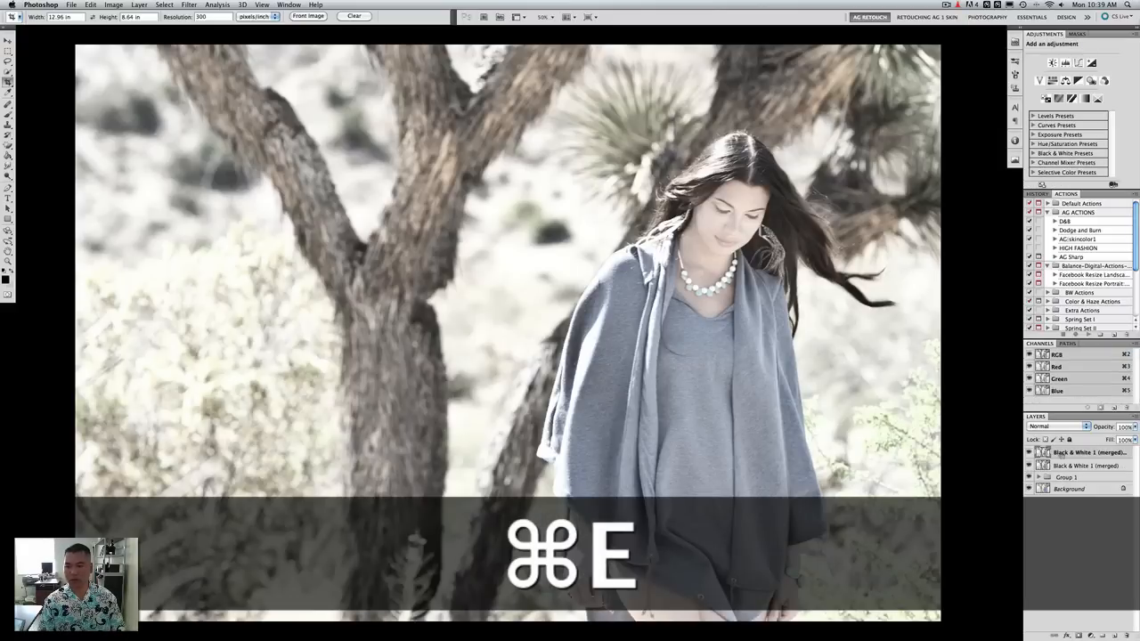
key(super+j)
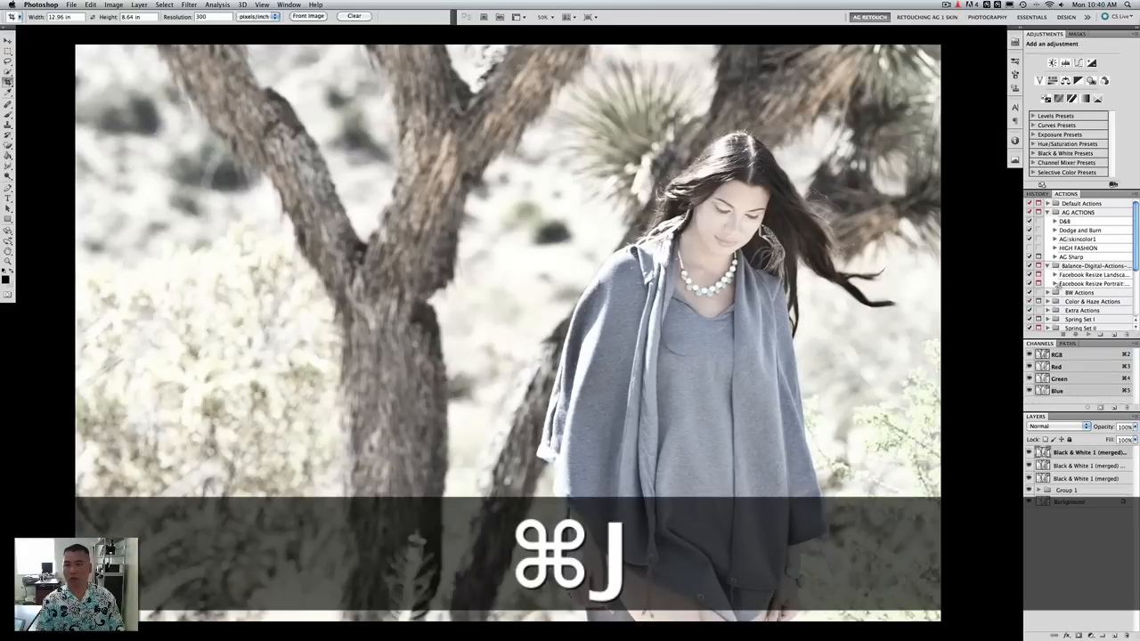
Try a Black & White adjustment layer at 24% opacity with Reds set to 246
click(1078, 80)
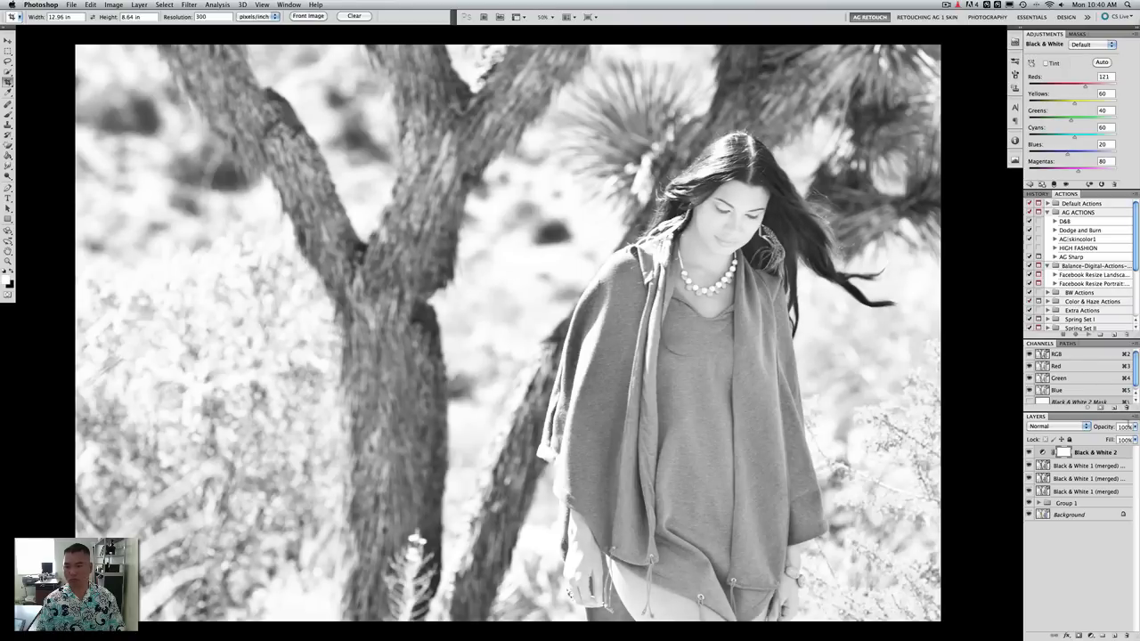
click(1134, 428)
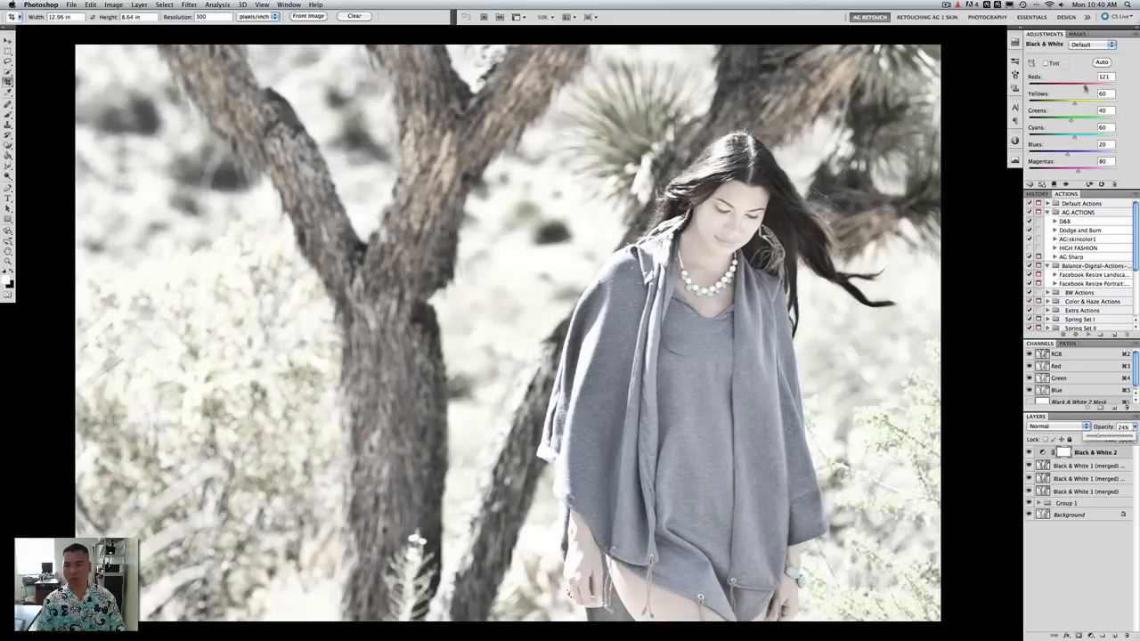
drag(1086, 87, 1094, 88)
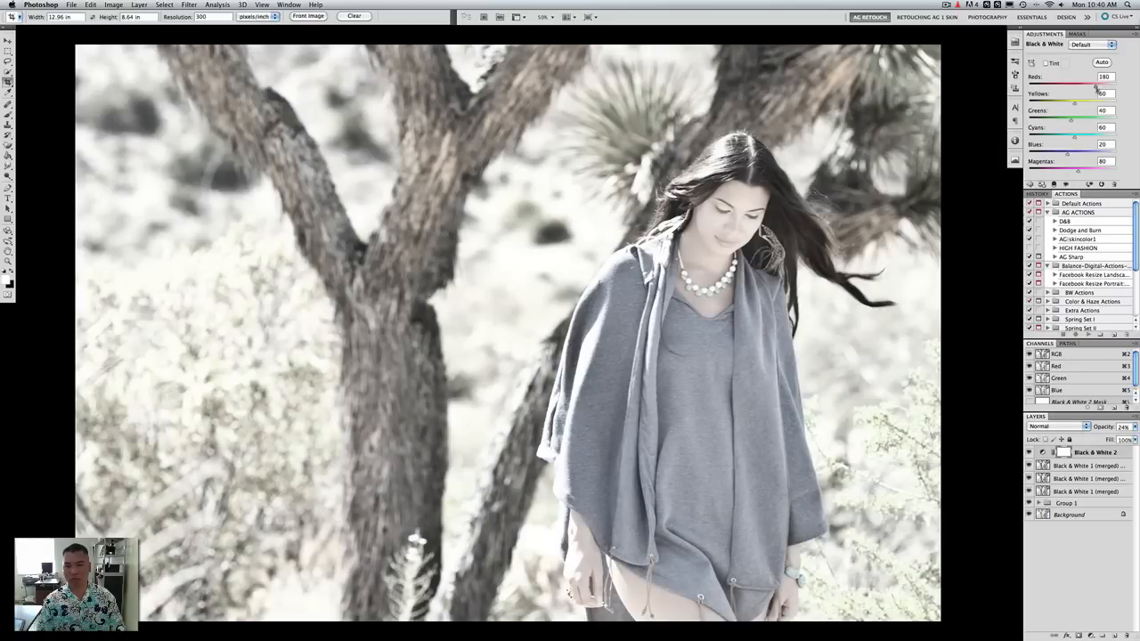
drag(1109, 86, 1108, 86)
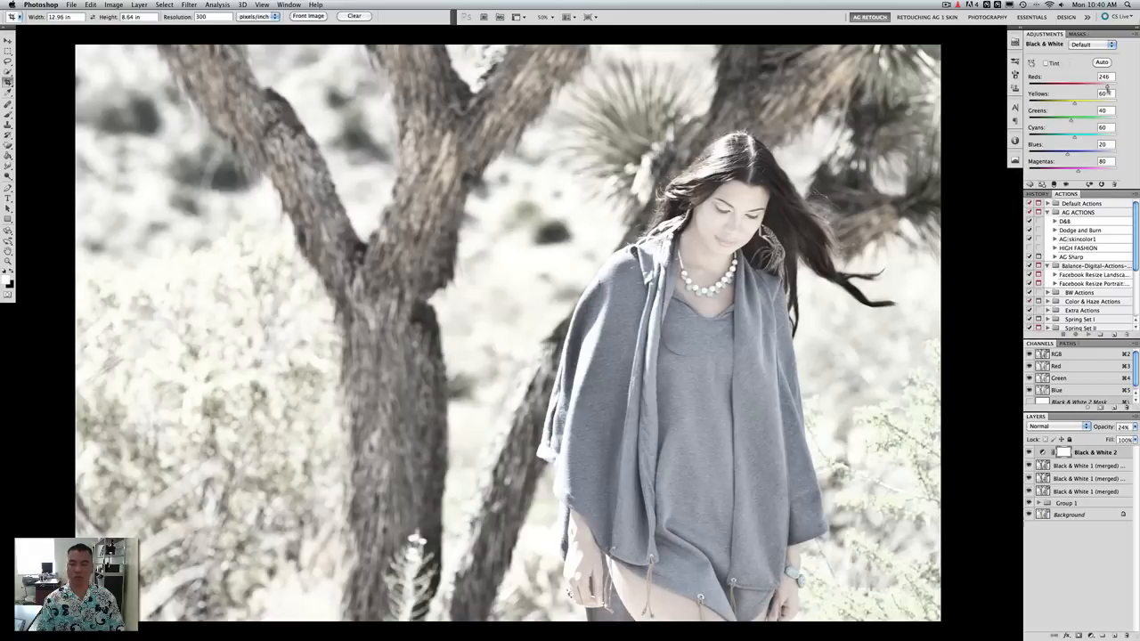
Compare the image with and without the Black & White 2 layer, and set its opacity to 33%
click(1030, 453)
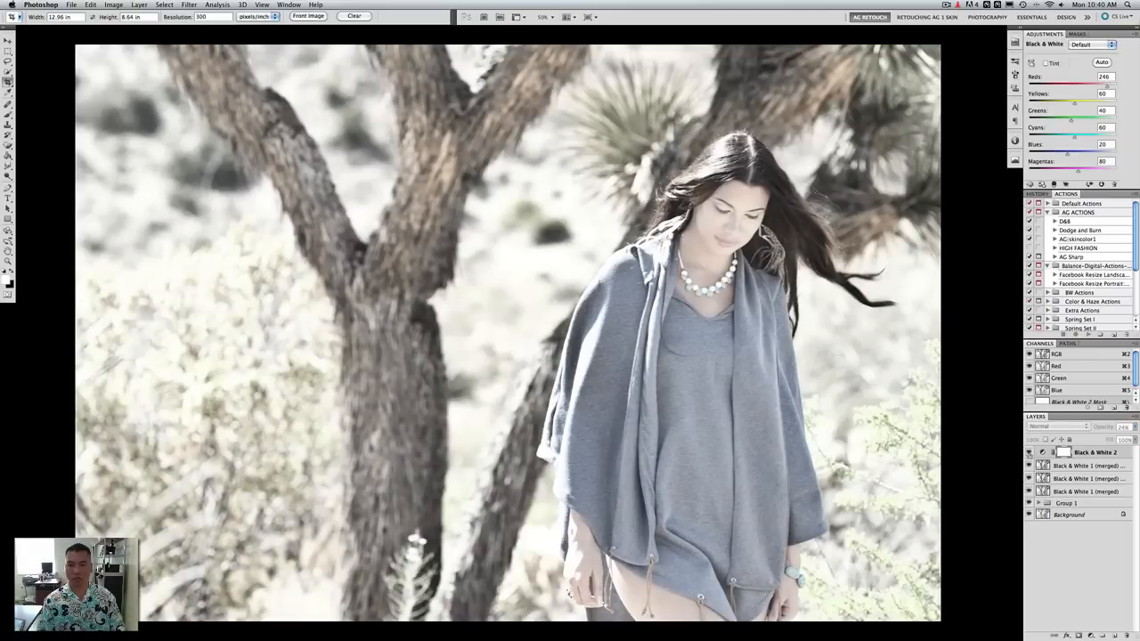
click(1030, 454)
click(1135, 428)
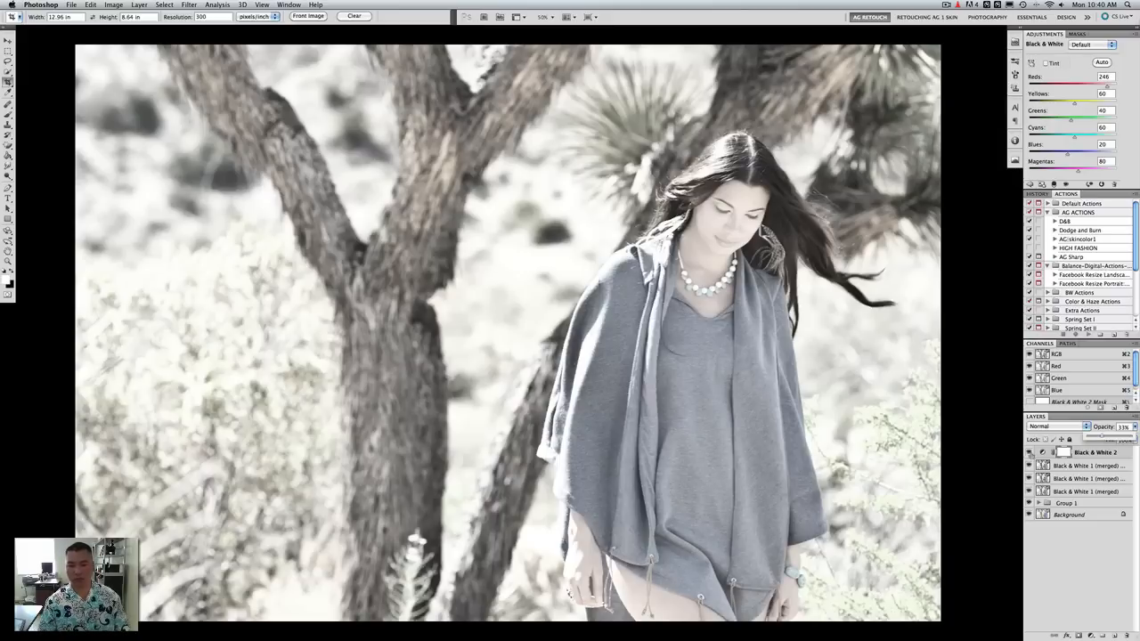
Compare the image again with and without the Black & White 2 layer, and delete that layer
click(1031, 453)
click(1031, 454)
click(1031, 453)
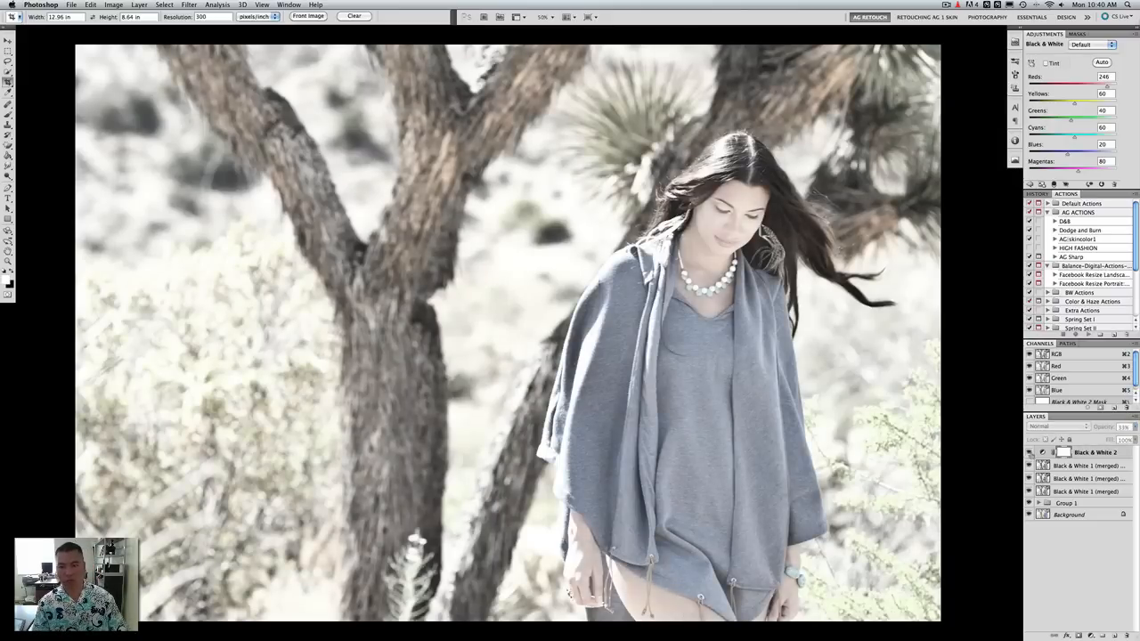
click(1031, 454)
click(1031, 453)
click(1031, 453)
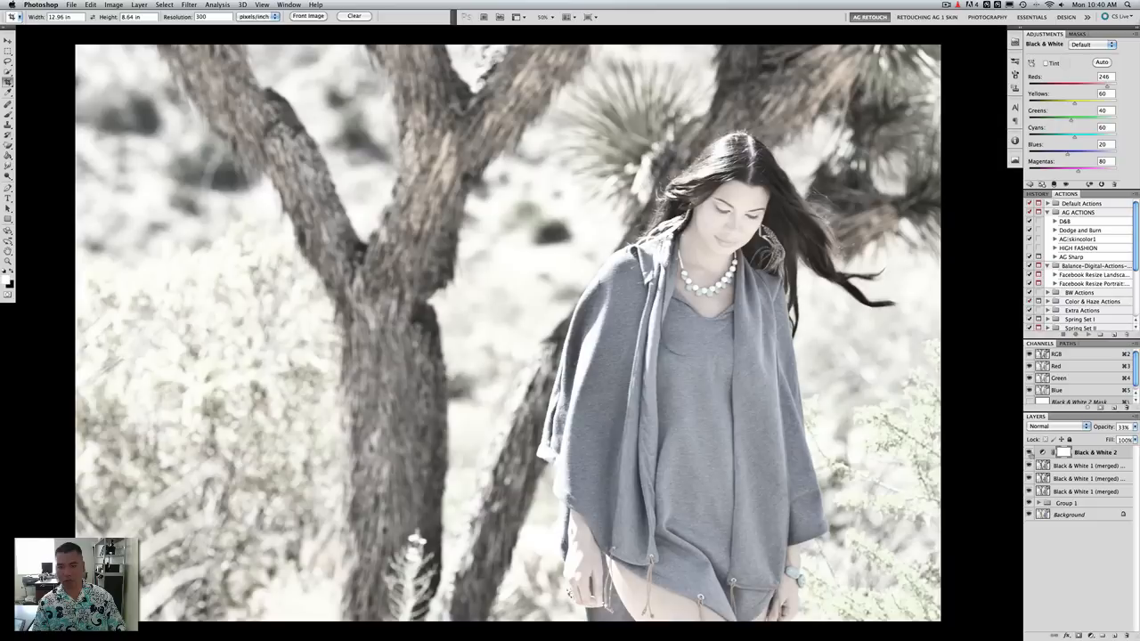
click(1030, 453)
click(1031, 454)
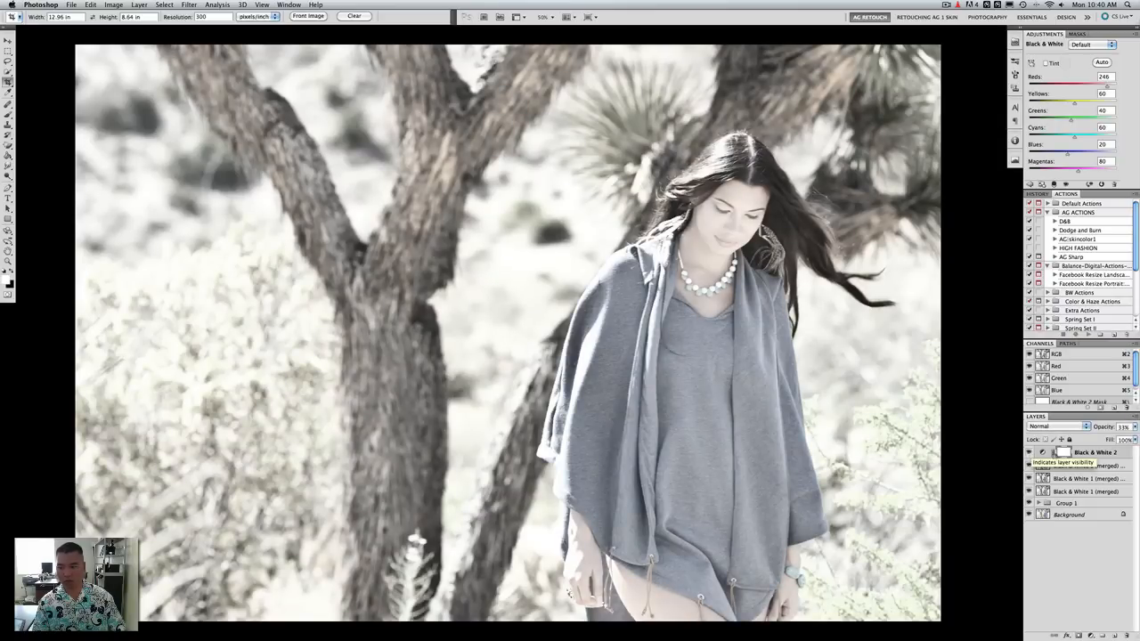
click(1096, 456)
key(Delete)
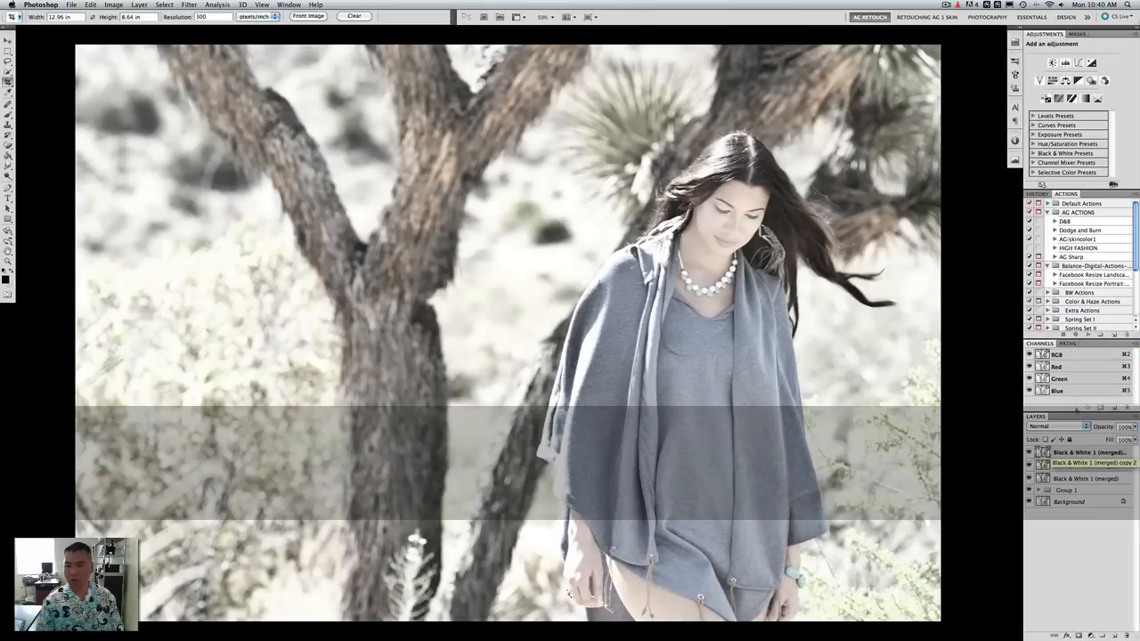
Copy the entire Red channel and paste it into a new layer above the merged layers
click(1065, 367)
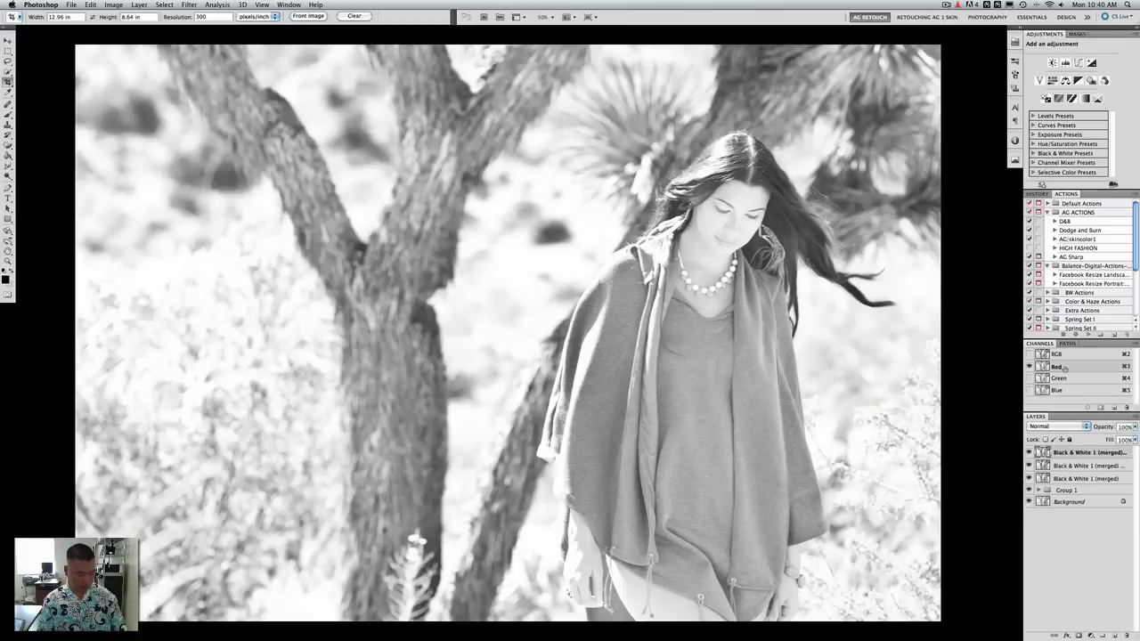
key(super)
key(super+a)
key(super+c)
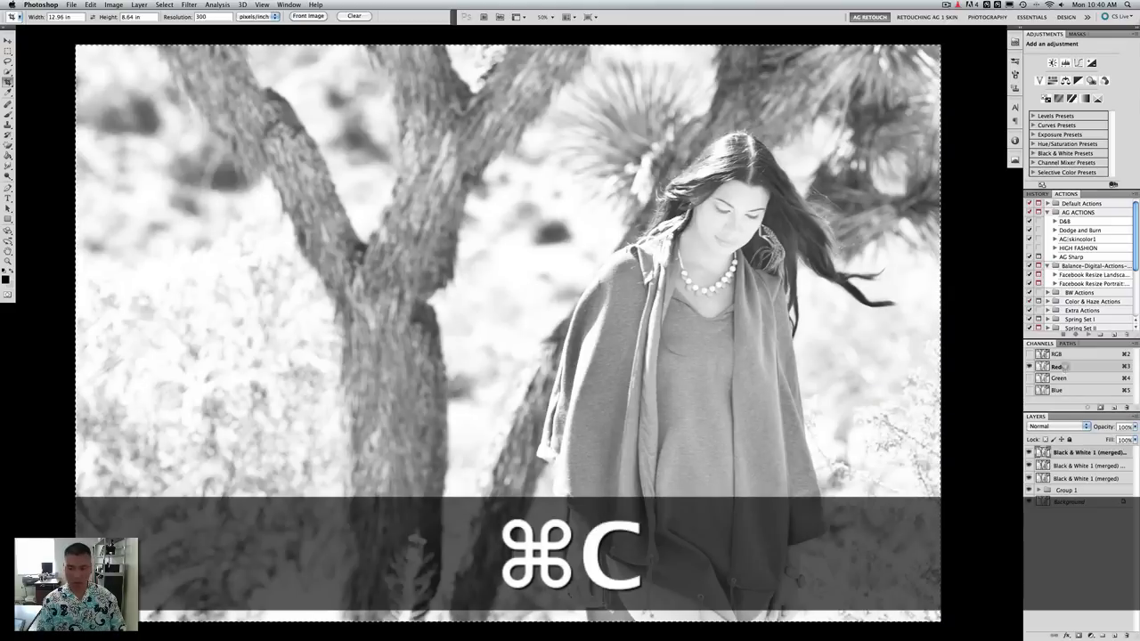
click(1113, 634)
key(super+2)
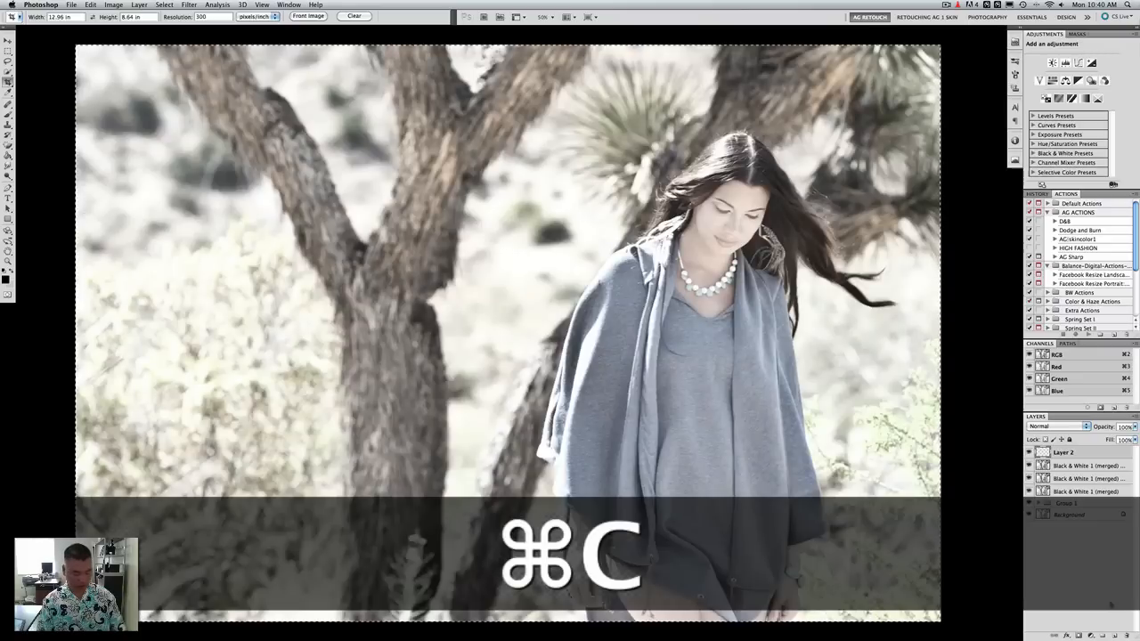
key(super+v)
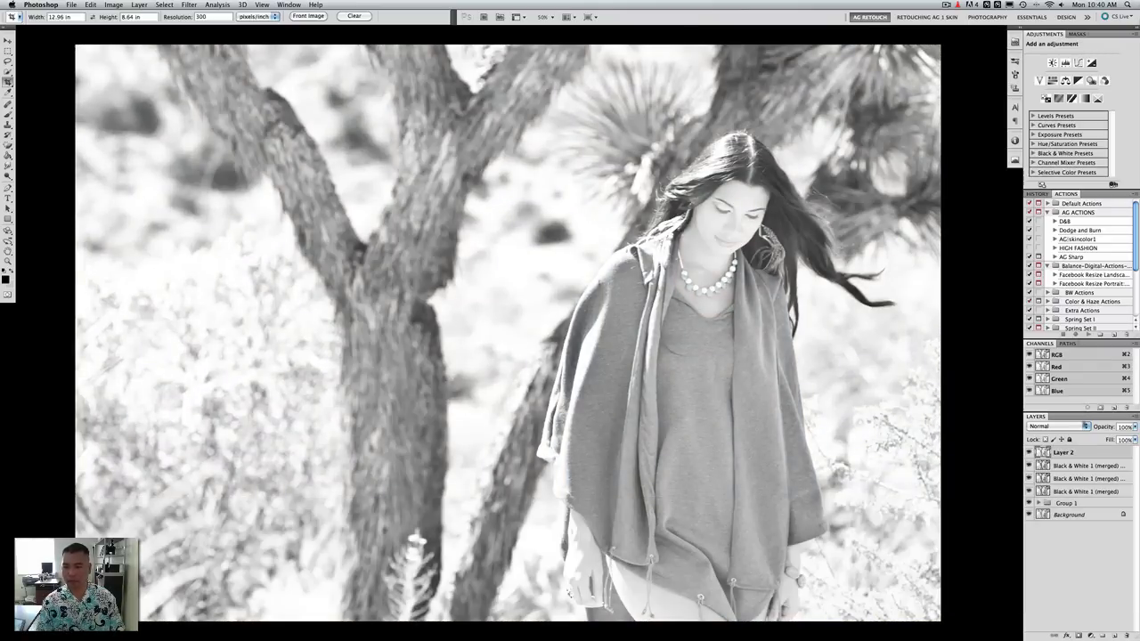
Try the Multiply and Overlay blend modes on the pasted Red channel layer, and settle on Multiply
click(1086, 427)
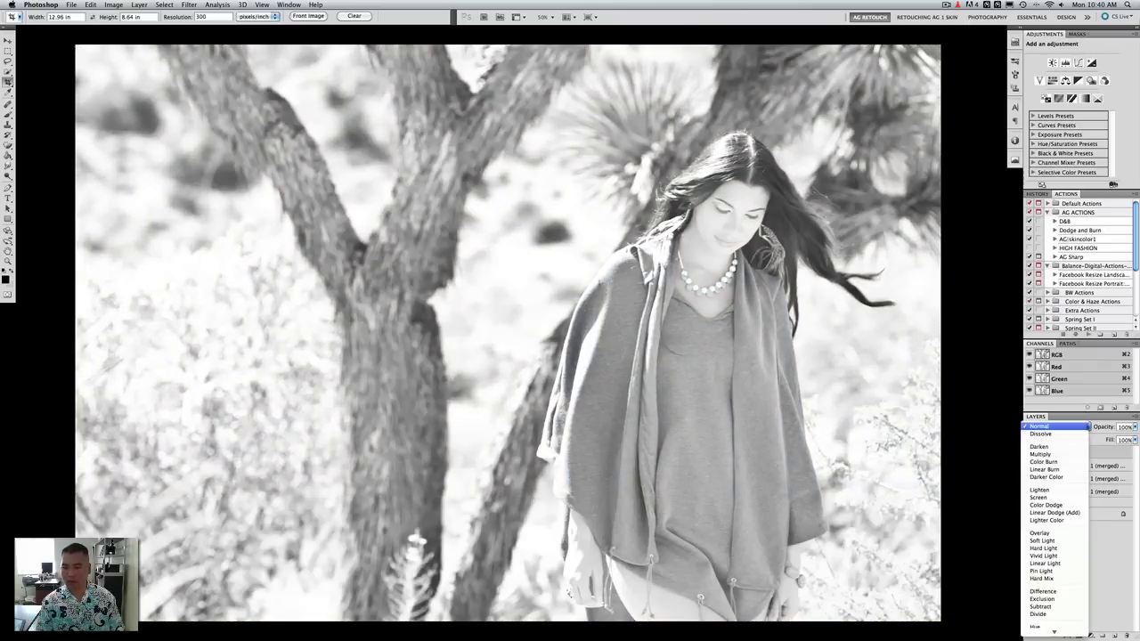
click(1040, 454)
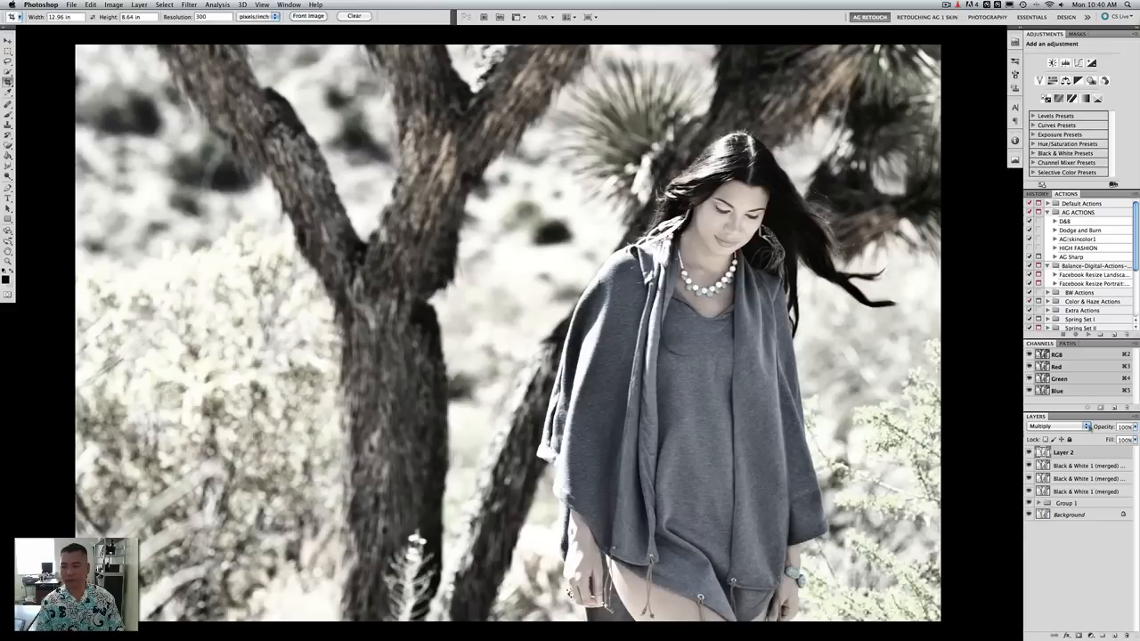
click(1089, 427)
click(1039, 505)
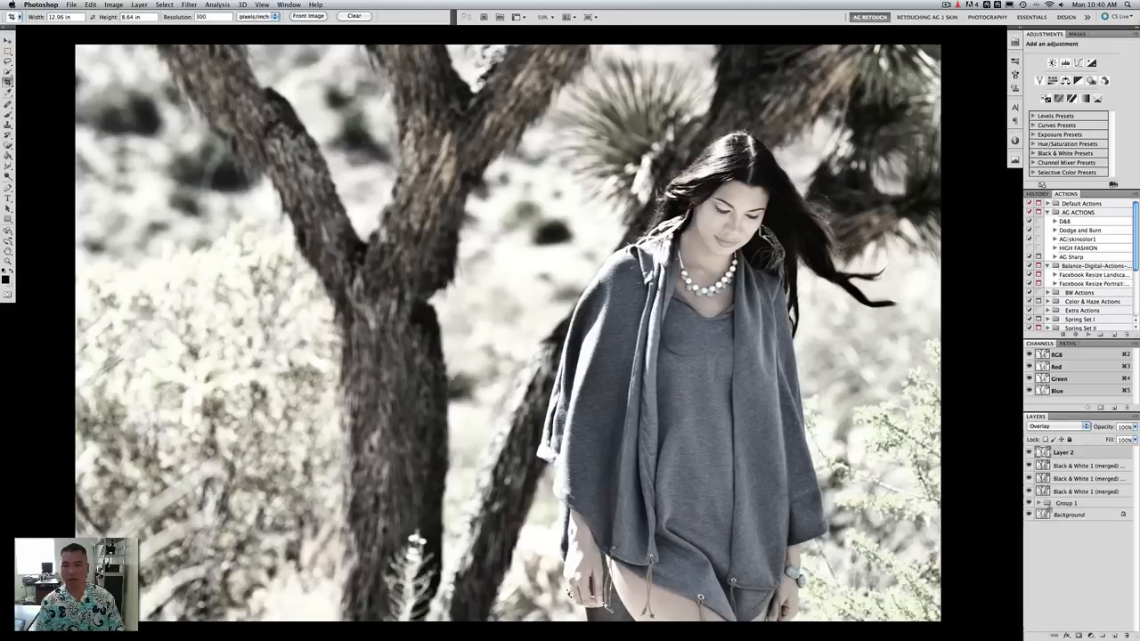
click(1087, 427)
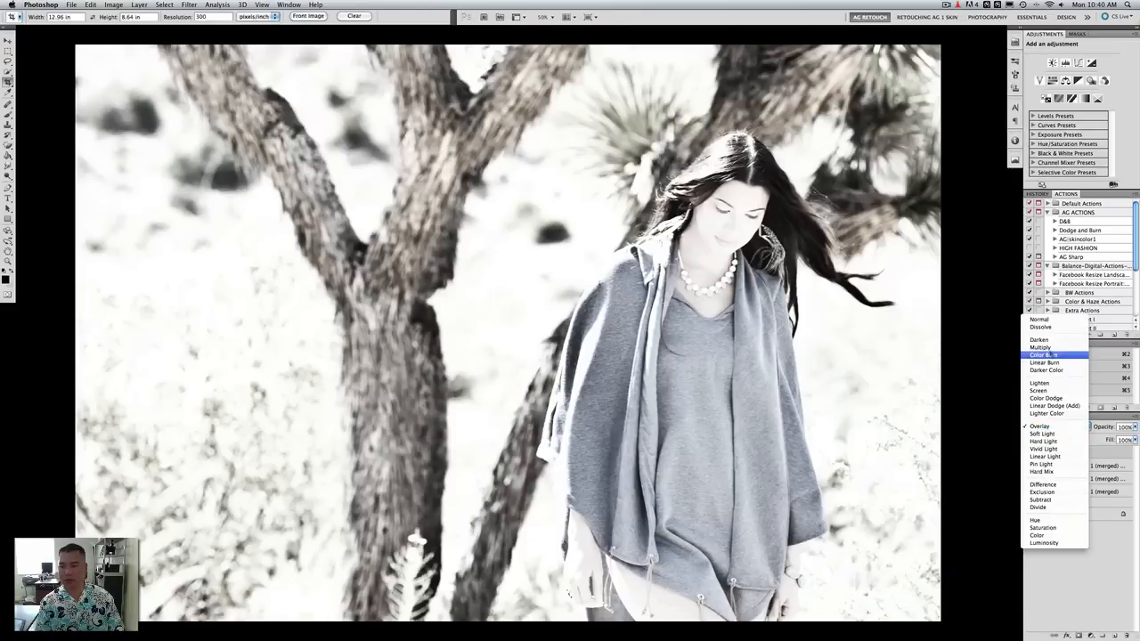
click(1041, 349)
Lower Layer 2's opacity to 23% and compare the image with and without it
click(1136, 428)
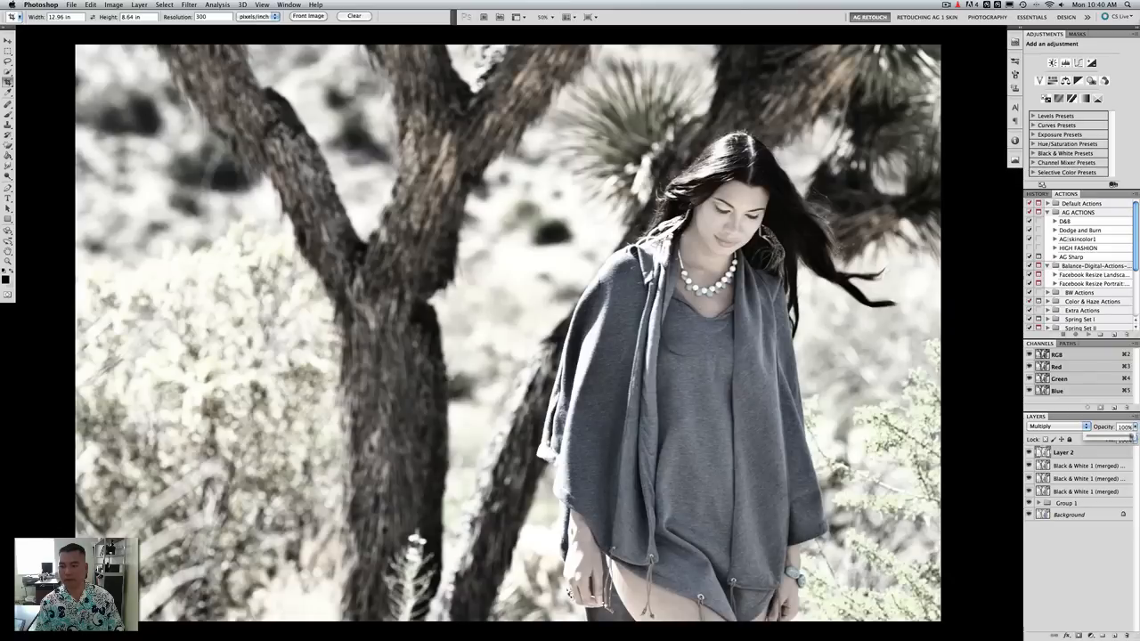
drag(1120, 440, 1097, 440)
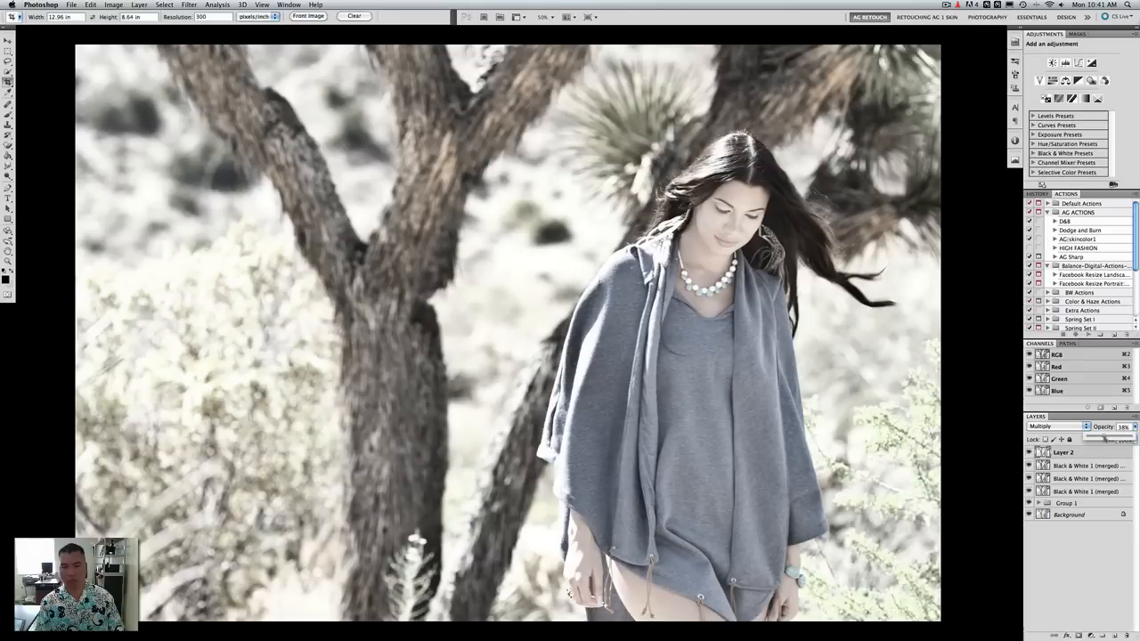
drag(1110, 440, 1101, 440)
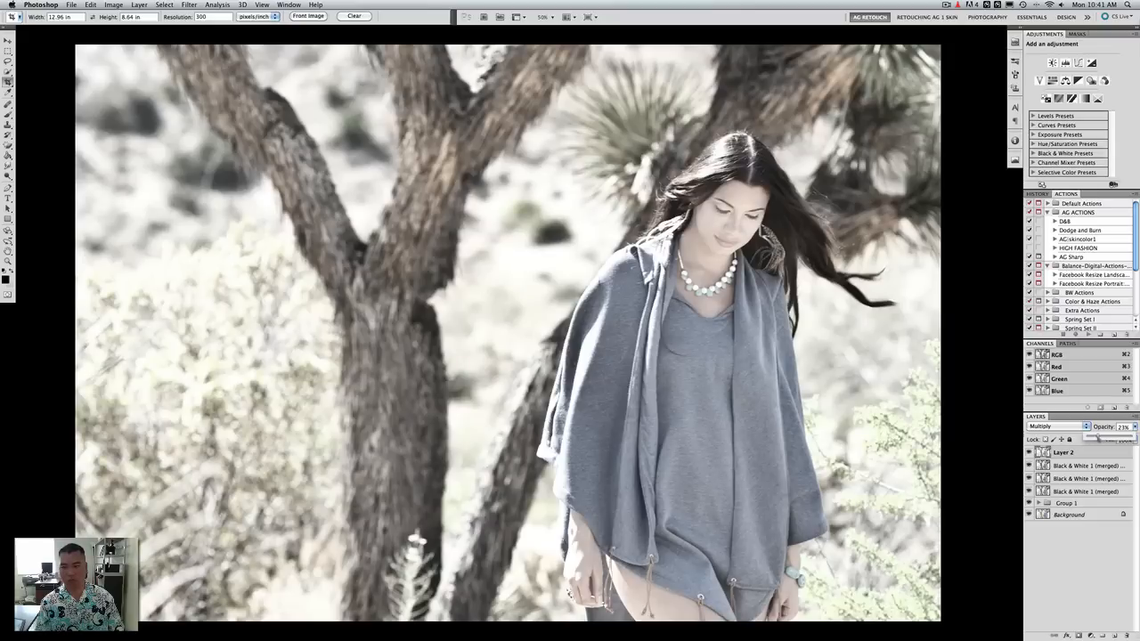
click(1030, 452)
click(1029, 453)
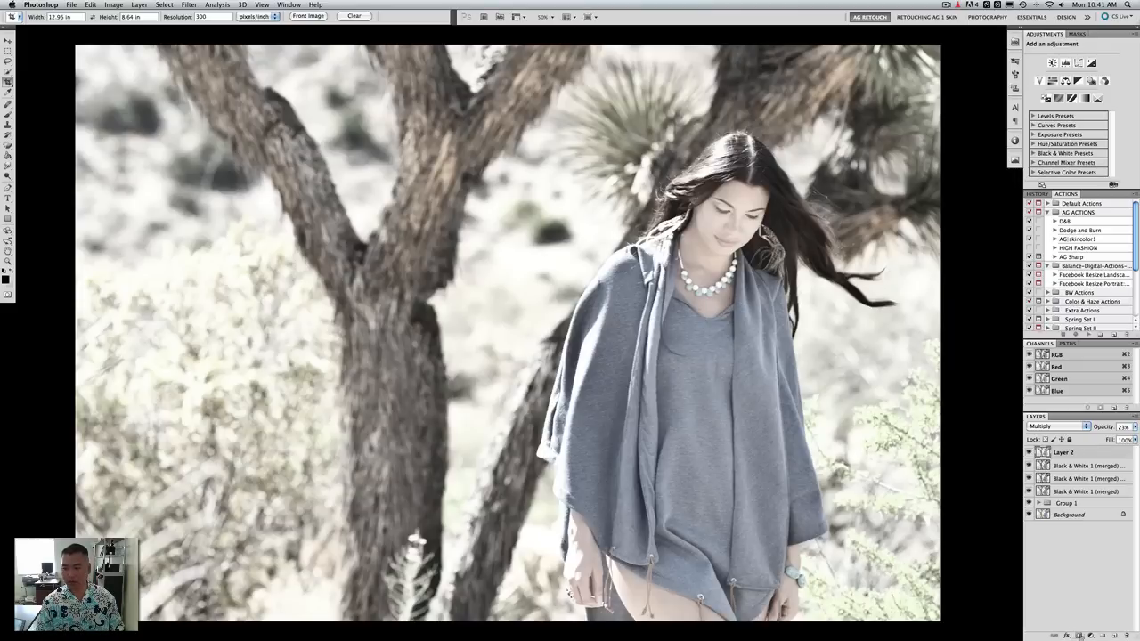
Hide Layer 2 behind a black mask and reveal it over the bright background left of the tree with a white brush
alt+click(1079, 635)
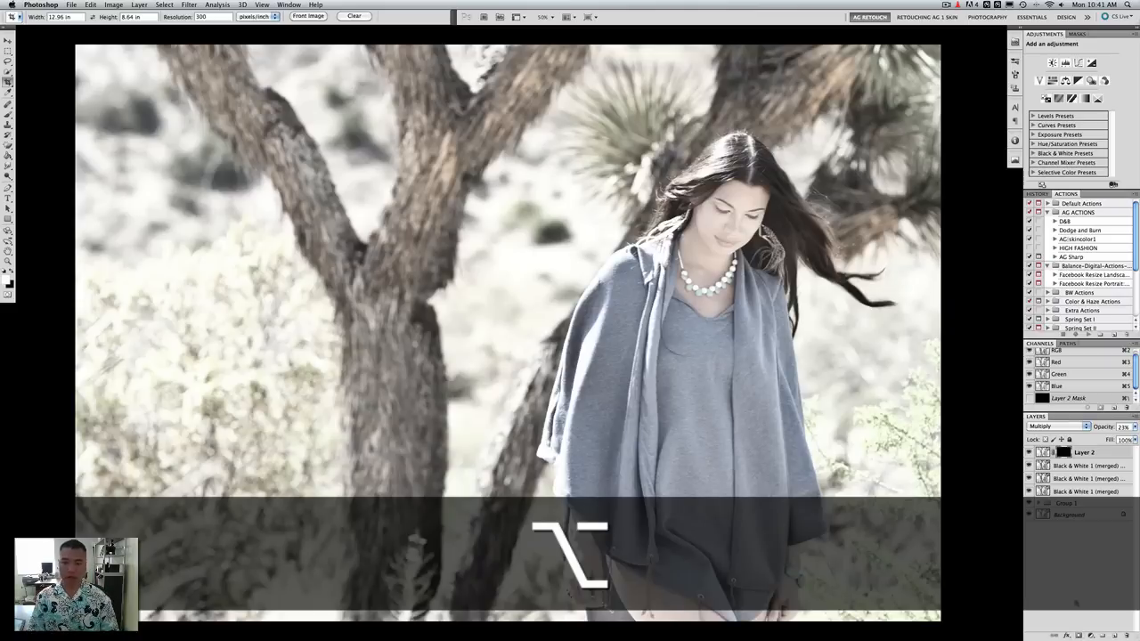
key(b)
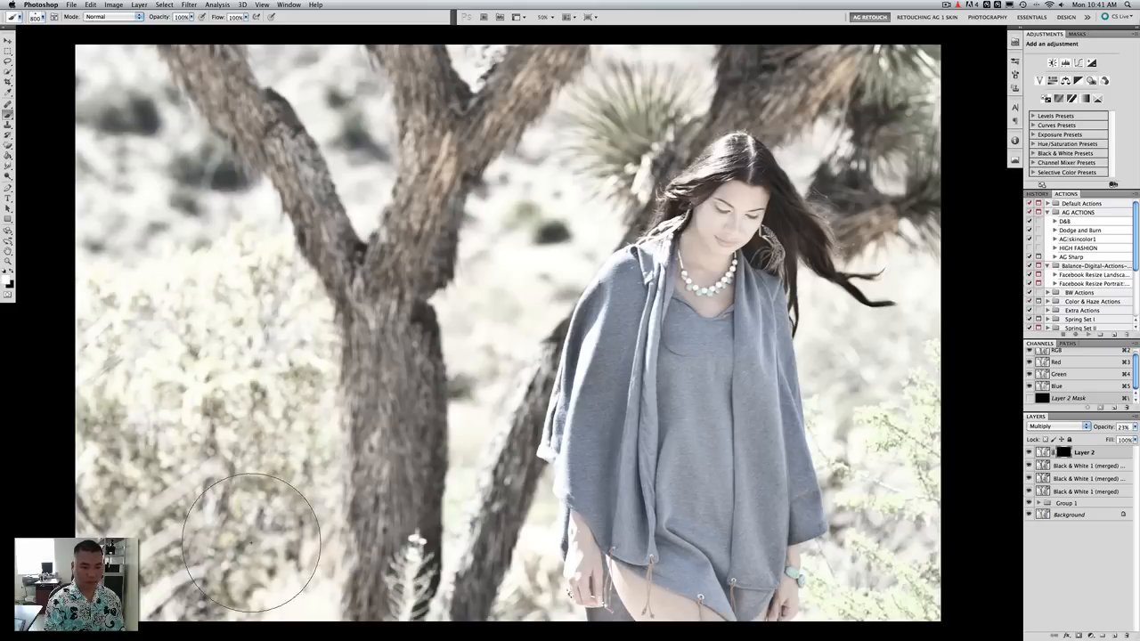
key(bracketleft)
key(bracketleft)
key(bracketleft)
key(bracketleft)
key(bracketleft)
key(bracketleft)
key(bracketleft)
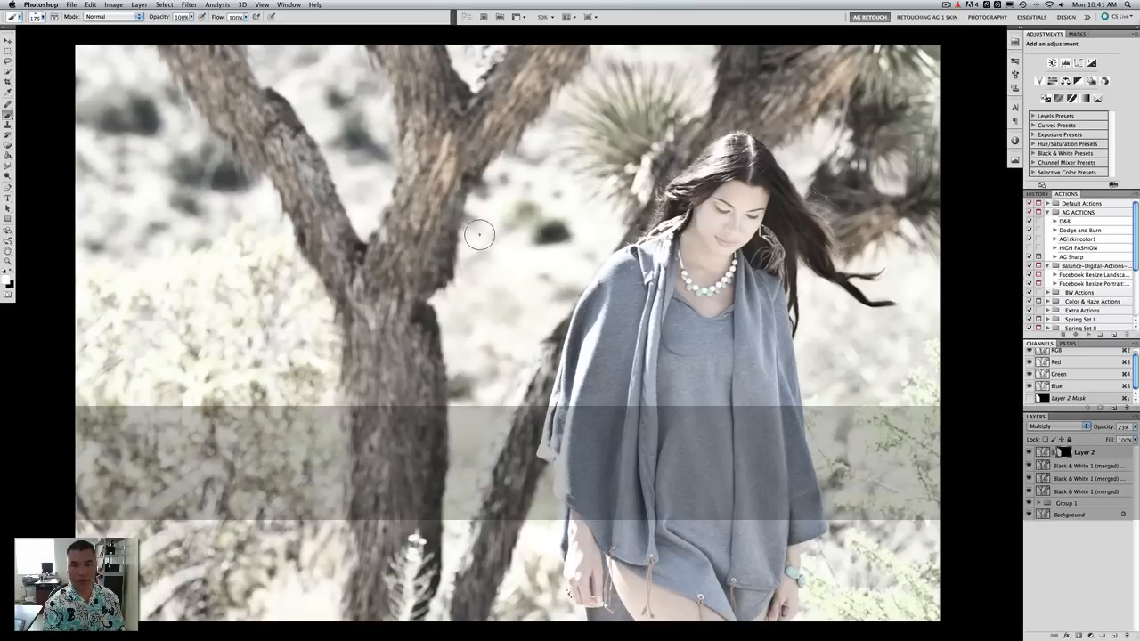
Paint white on Layer 2's mask over the background between the tree and woman and around the branches, enlarging the brush to 600 px
key(bracketright)
key(bracketright)
key(bracketright)
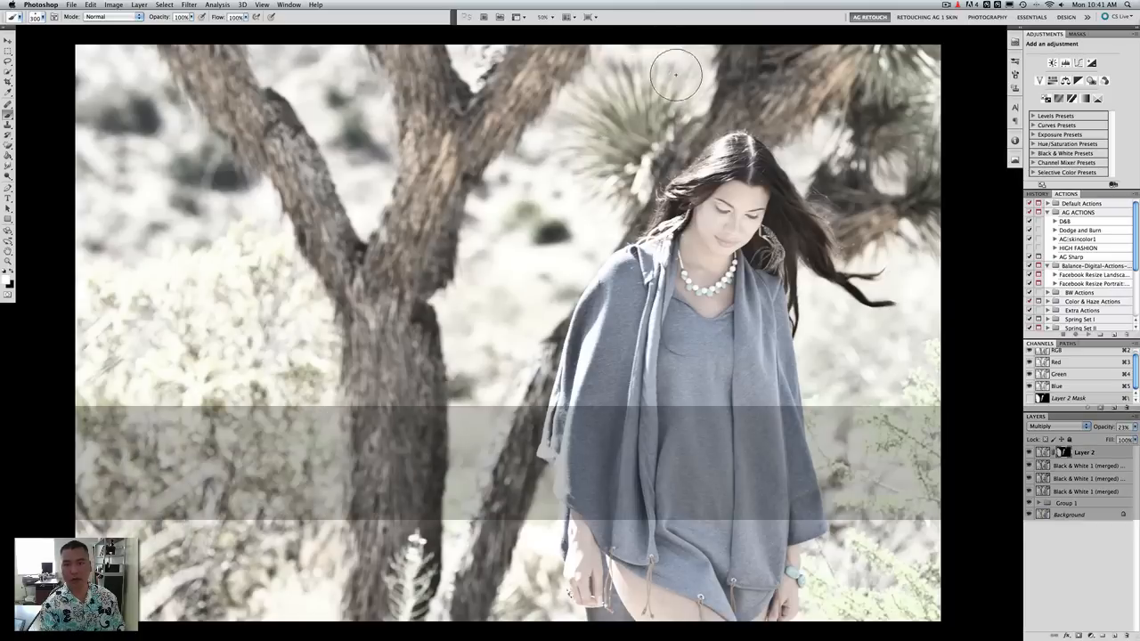
key(bracketright)
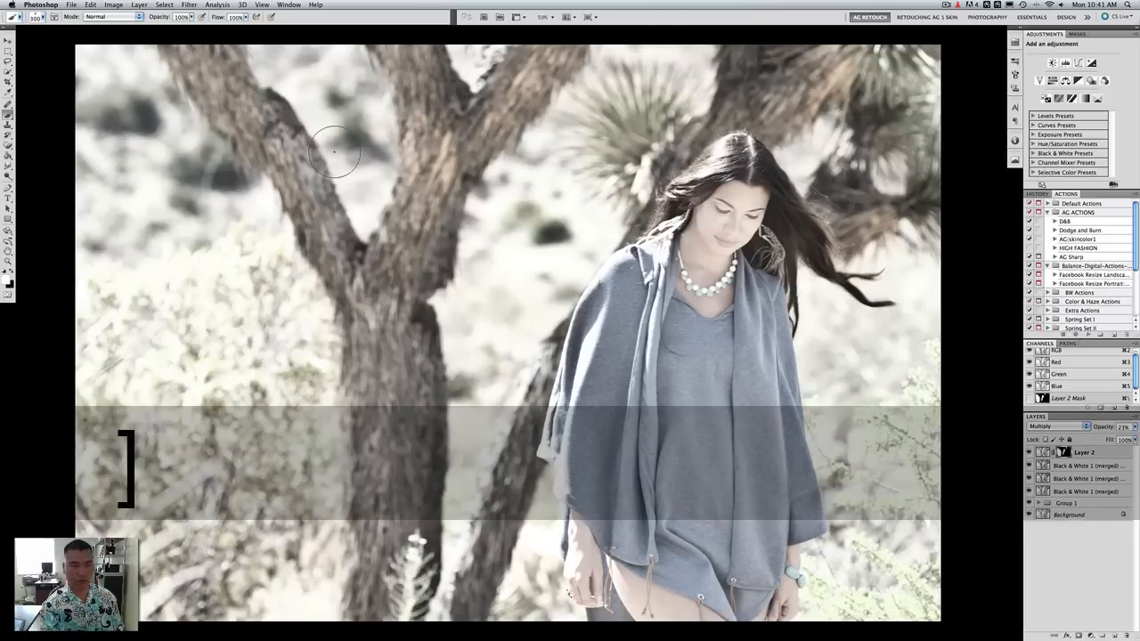
key(bracketright)
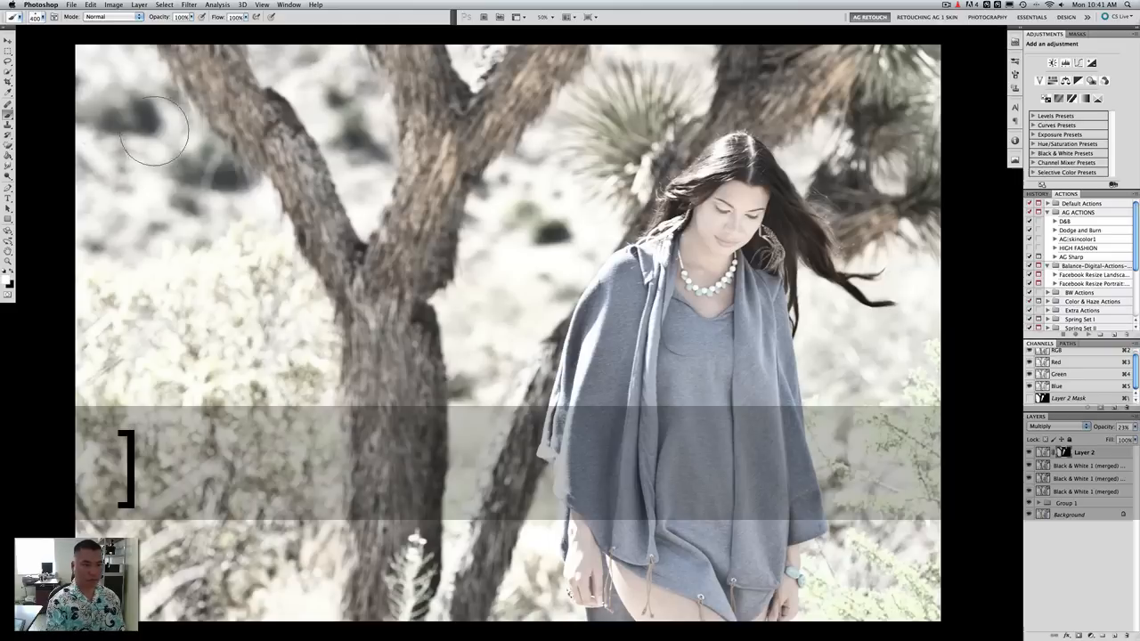
key(bracketright)
key(bracketright)
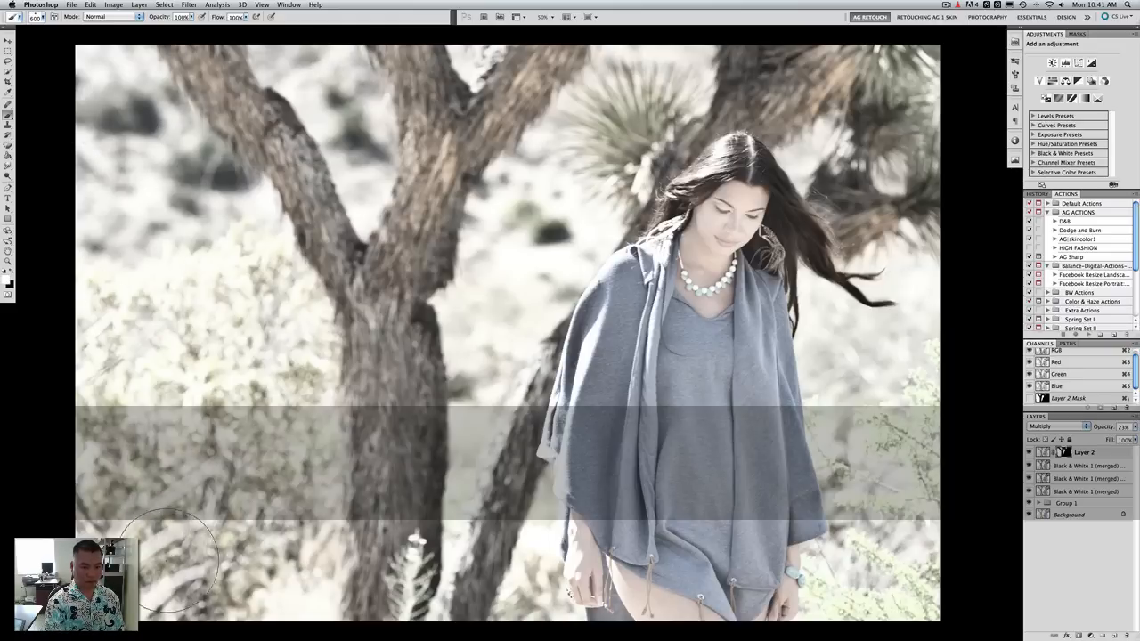
Reveal Layer 2 over the background along the photo's lower edge and right side, using brush sizes from 250 to 700 px
key(bracketleft)
key(bracketleft)
key(bracketleft)
key(bracketleft)
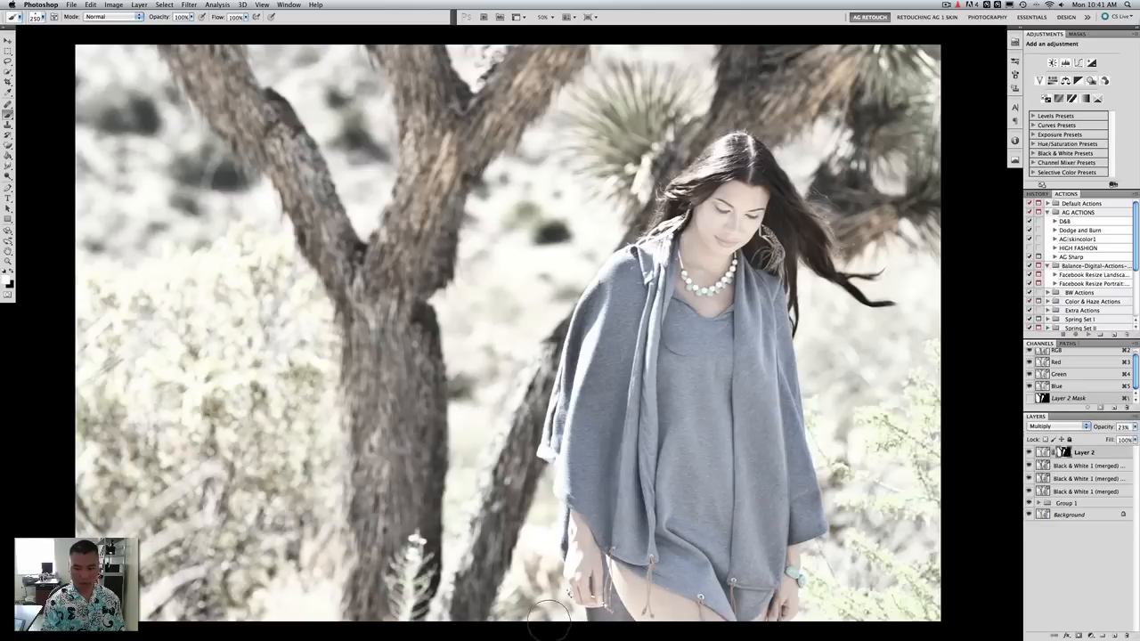
key(bracketright)
key(bracketright)
key(bracketright)
key(bracketright)
key(bracketright)
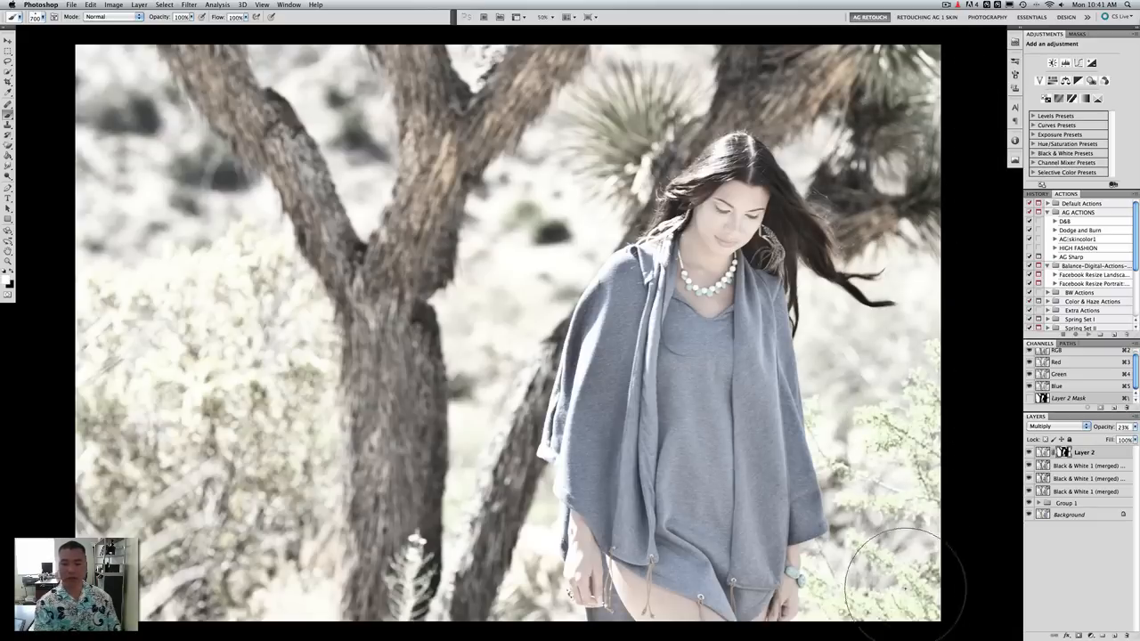
Refine Layer 2's mask around the woman's lower body with white, reducing the brush to 150 px
key(bracketleft)
key(bracketleft)
key(bracketleft)
key(bracketleft)
key(bracketleft)
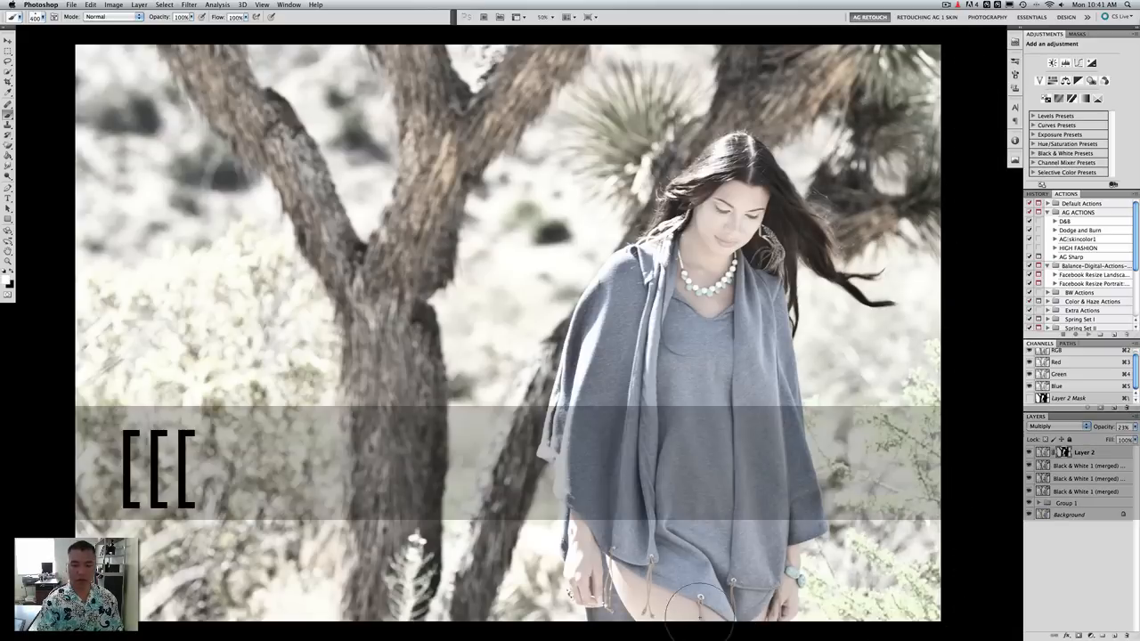
key(bracketleft)
key(bracketleft)
key(bracketleft)
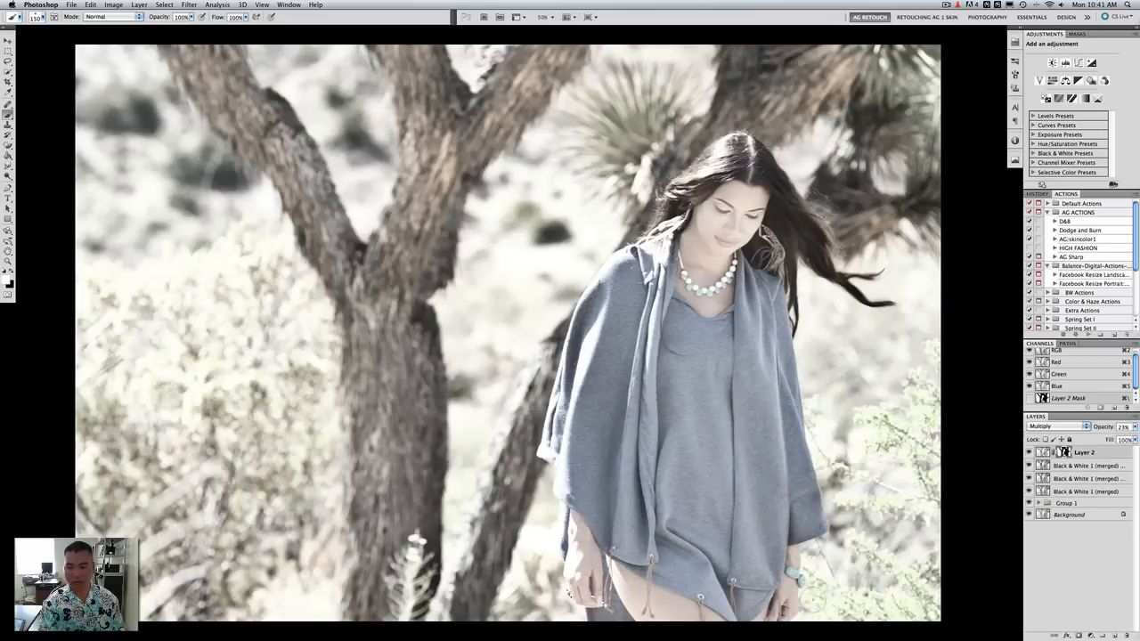
Paint the mask white over the spiky plant and the background beside the trunk, using brush sizes from 600 down to 250 px
key(bracketright)
key(bracketright)
key(bracketright)
key(bracketright)
key(bracketright)
key(bracketright)
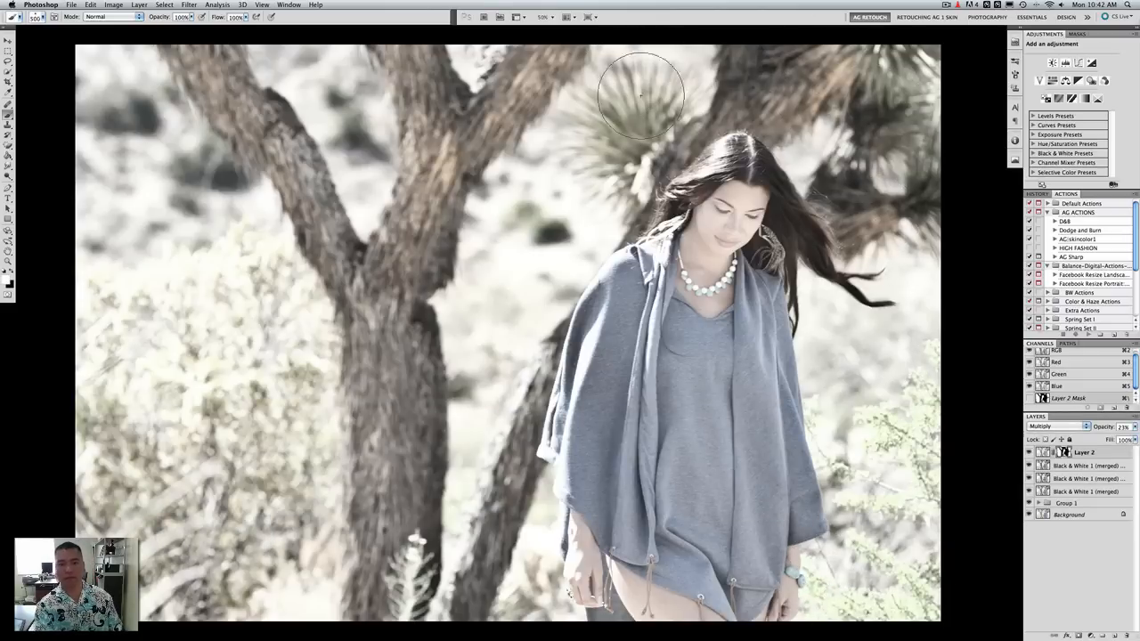
key(bracketright)
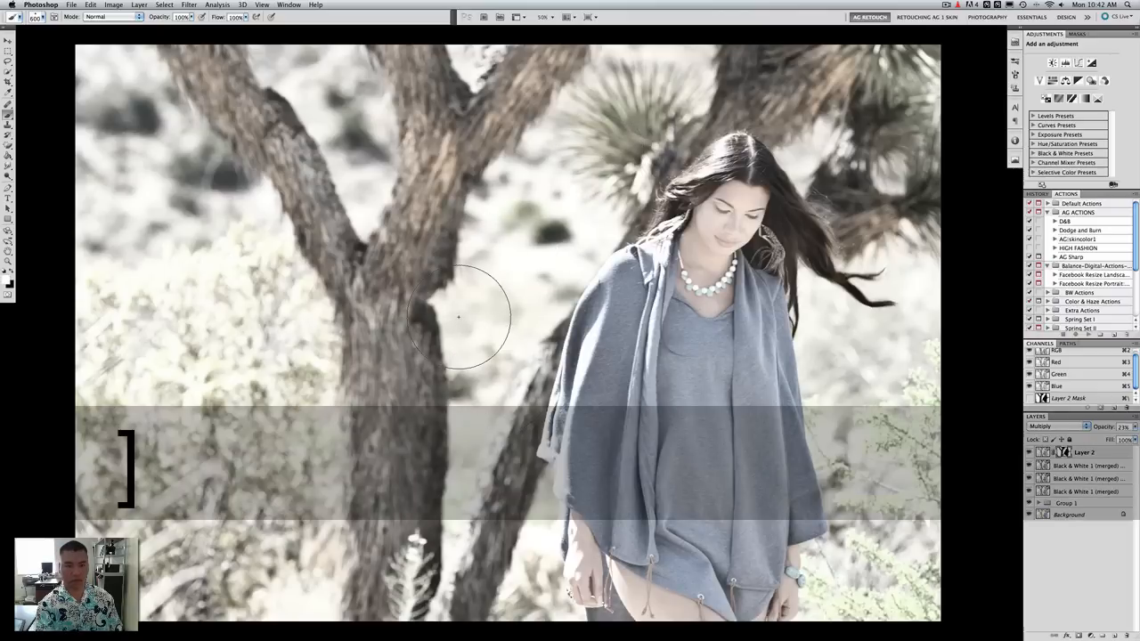
key(bracketleft)
key(bracketleft)
key(bracketleft)
key(bracketleft)
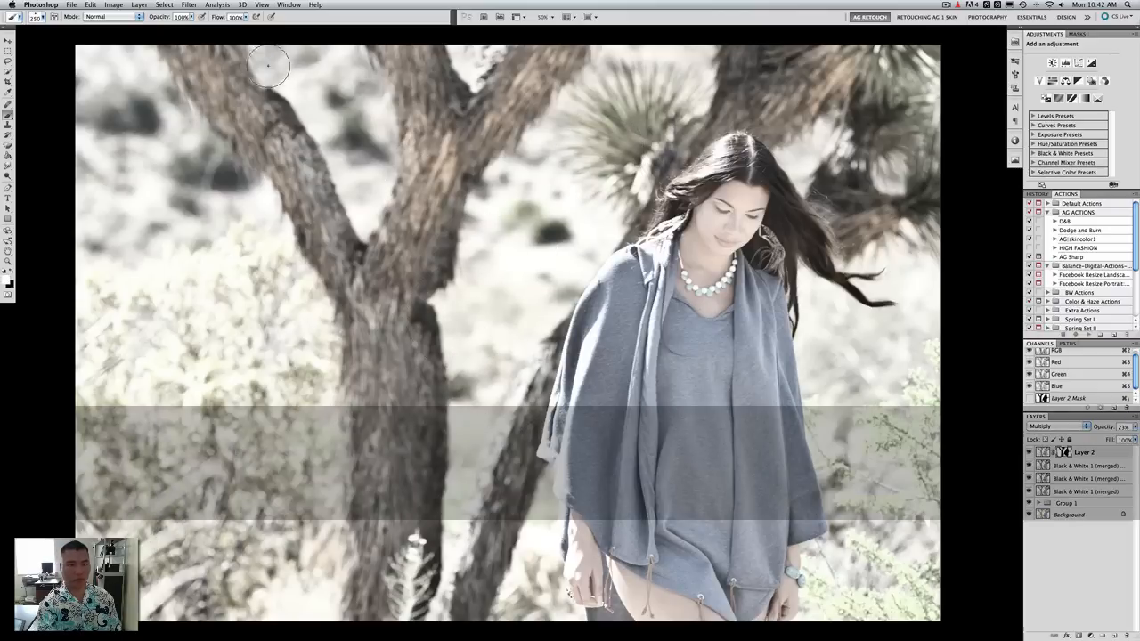
Fill in the mask over the upper-left background and between the tree branches, varying the brush between 250 and 800 px
key(bracketright)
key(bracketright)
key(bracketright)
key(bracketright)
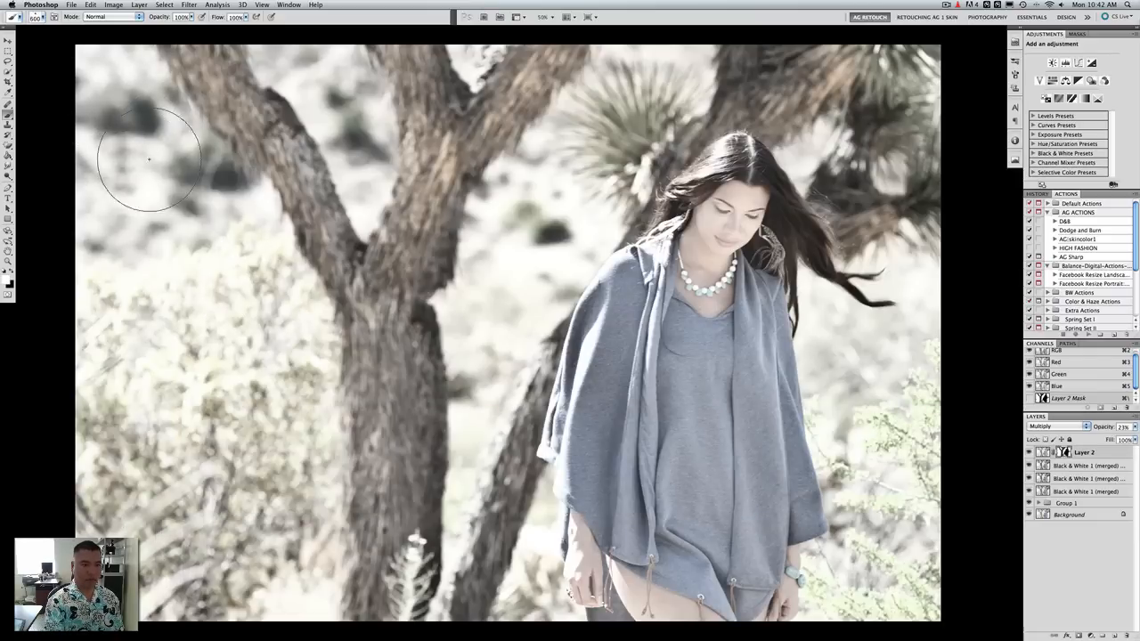
key(bracketleft)
key(bracketleft)
key(bracketleft)
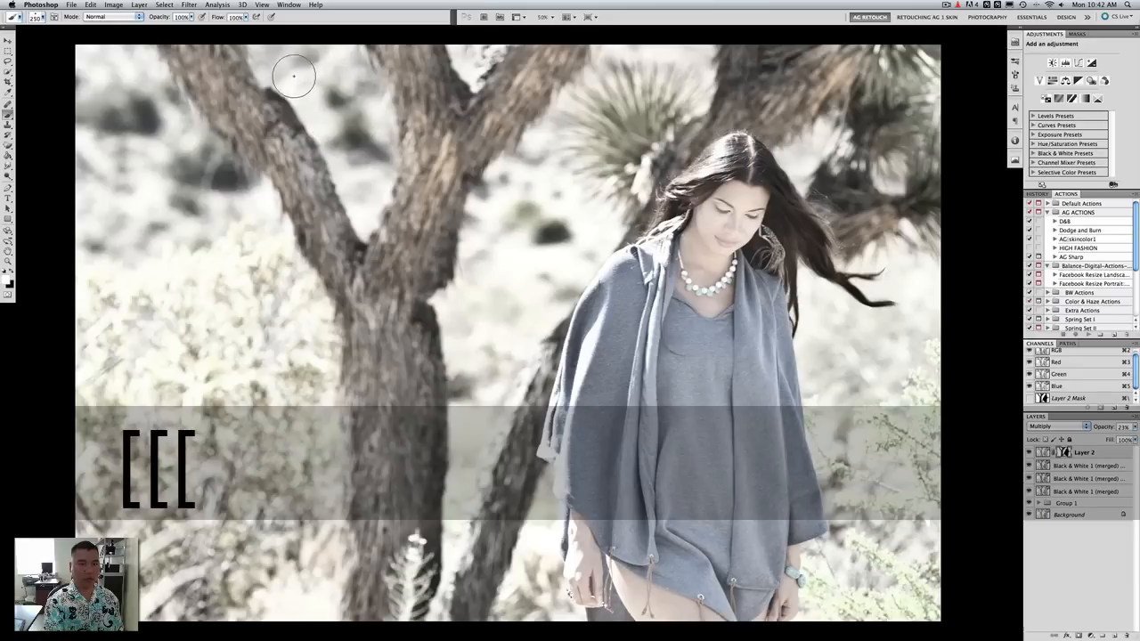
key(bracketright)
key(bracketright)
key(bracketright)
key(bracketright)
key(bracketright)
key(bracketright)
key(bracketright)
key(bracketright)
key(bracketright)
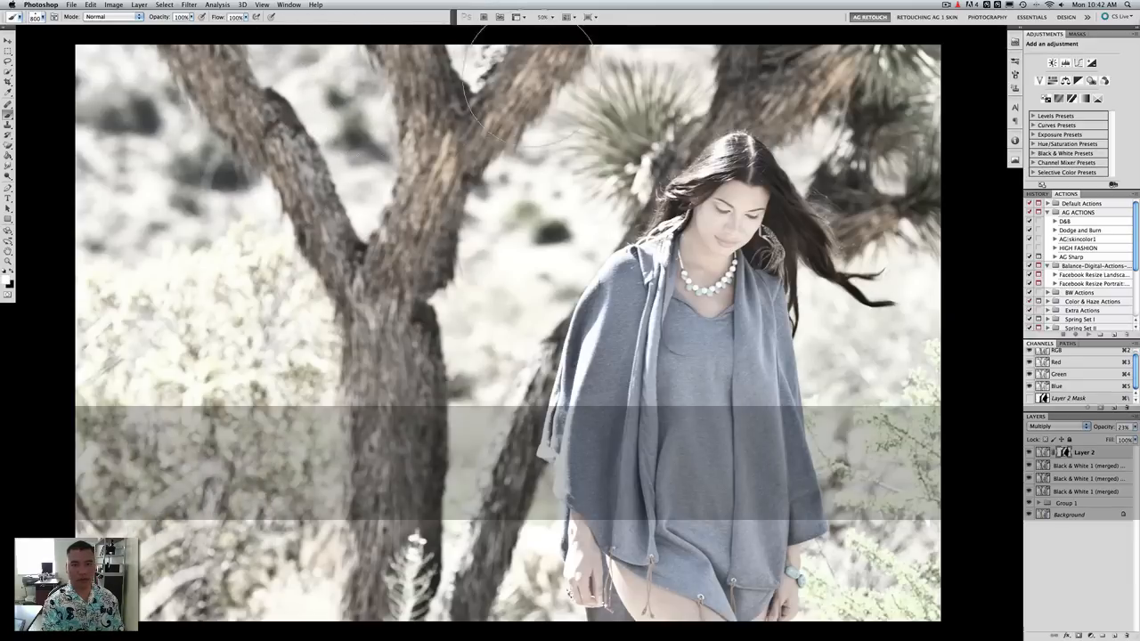
Paint the mask over the right-hand bushes and around the woman's wrist, reducing the brush to 80 px
key(bracketleft)
key(bracketleft)
key(bracketleft)
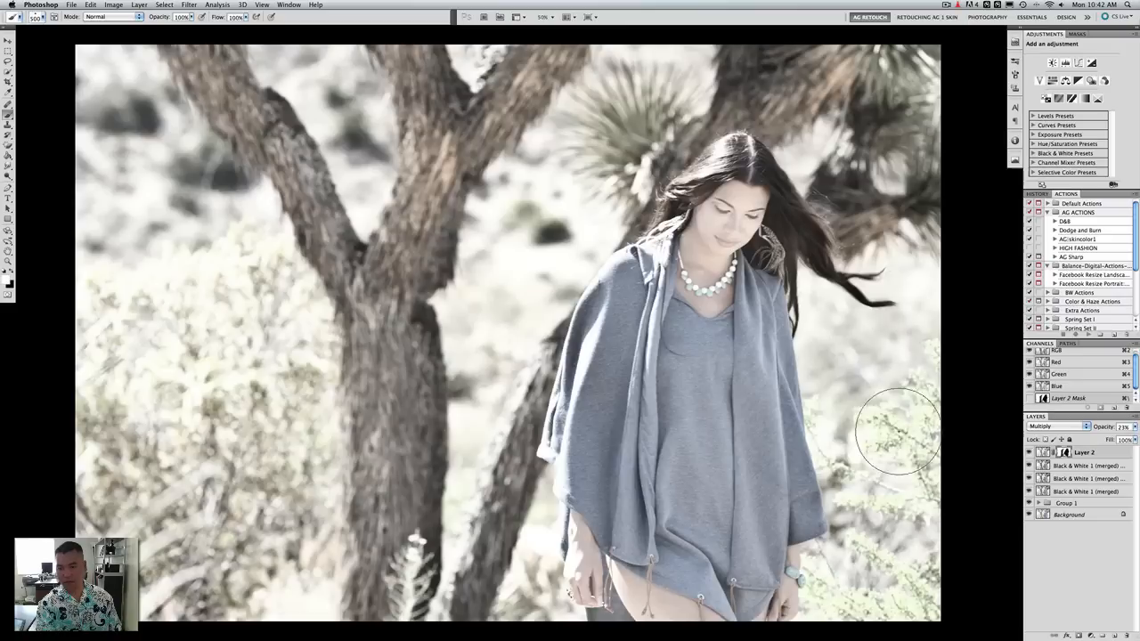
key(bracketleft)
key(bracketleft)
key(bracketleft)
key(bracketleft)
key(bracketleft)
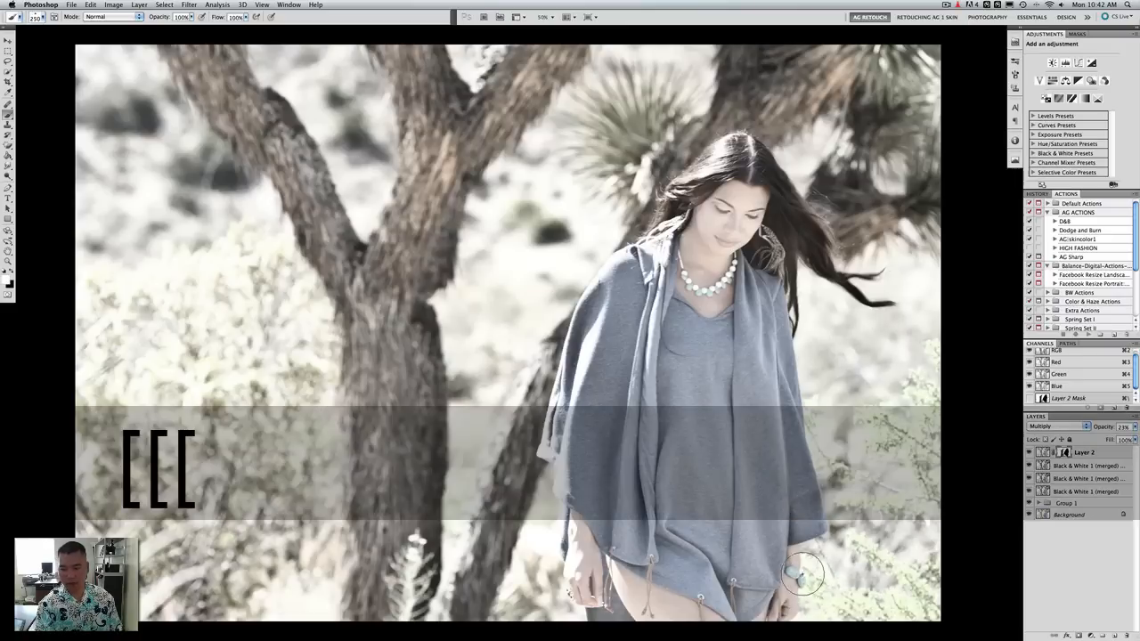
key(bracketleft)
key(bracketleft)
key(bracketleft)
key(bracketleft)
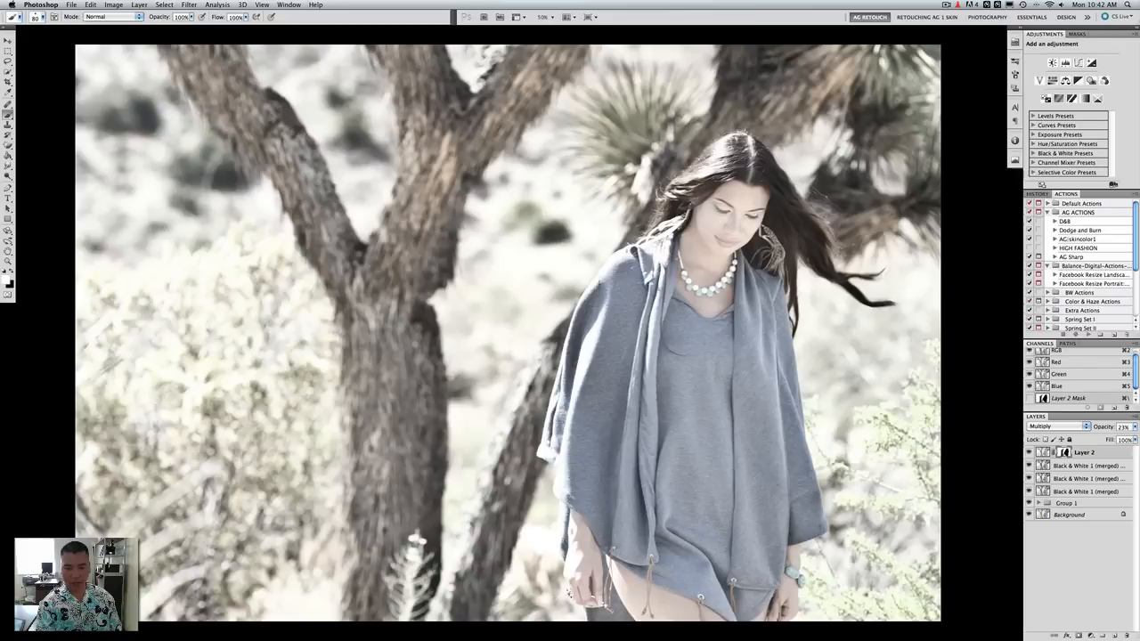
Paint Layer 2's mask over the woman's clothing with a 500 px white brush at 20% opacity
key(bracketright)
key(bracketright)
key(bracketright)
key(bracketright)
key(bracketright)
key(bracketright)
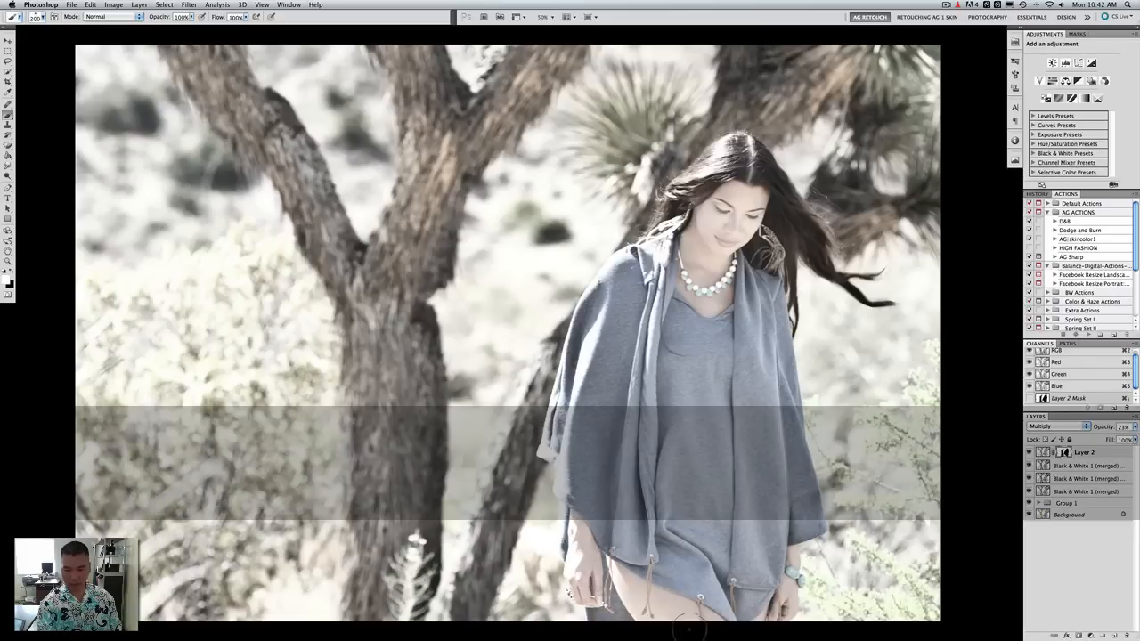
key(bracketright)
key(bracketright)
key(bracketright)
key(bracketright)
key(2)
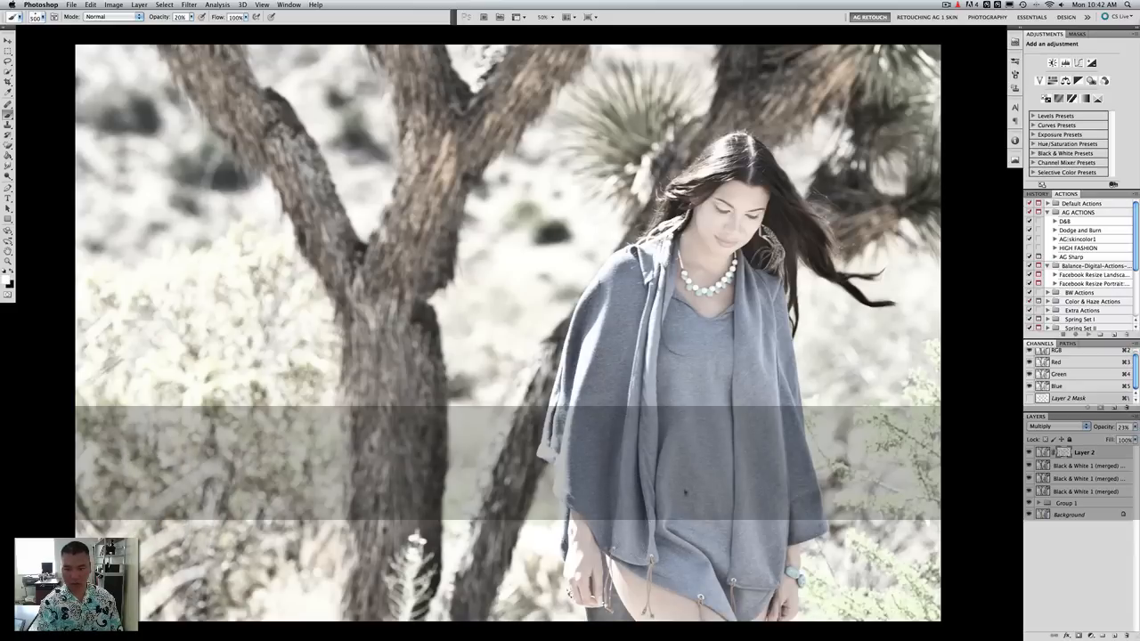
mouse_move(686, 363)
mouse_down()
mouse_move(719, 561)
mouse_move(773, 367)
mouse_move(780, 604)
mouse_up()
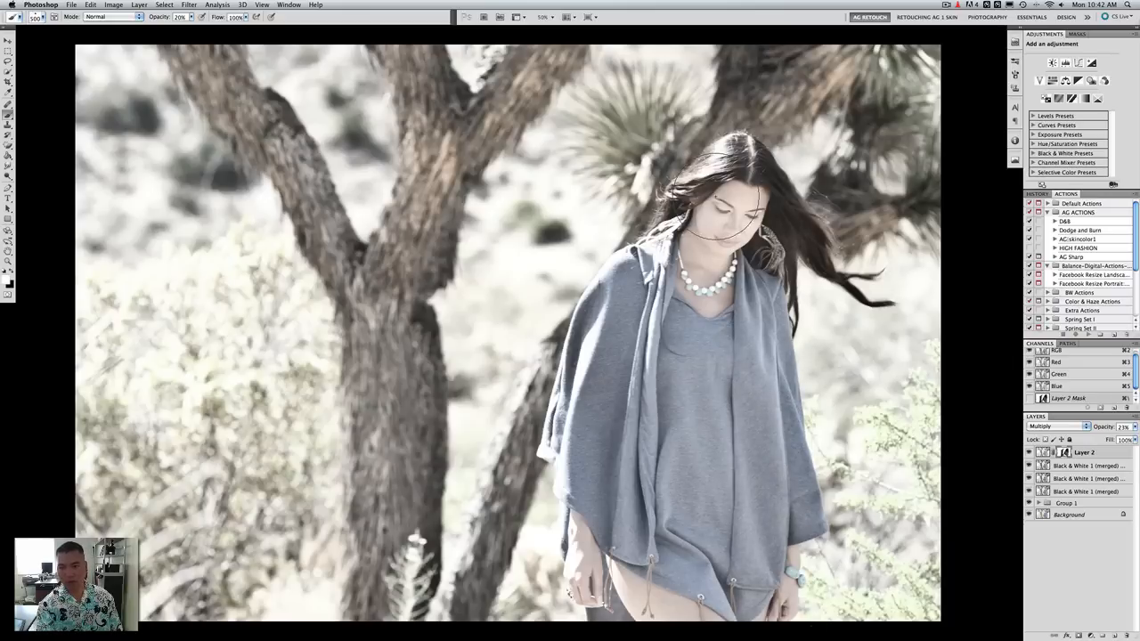
Try brush opacities from 10% to 100% on Layer 2's mask over the woman's face and neck, undoing the last strokes
key(1)
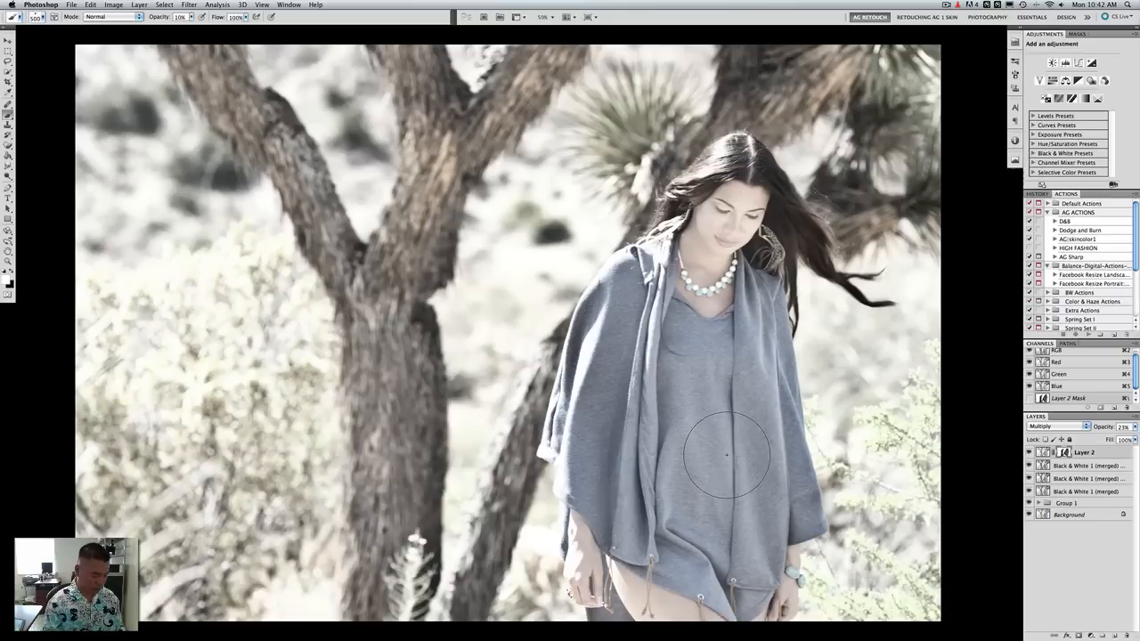
key(4)
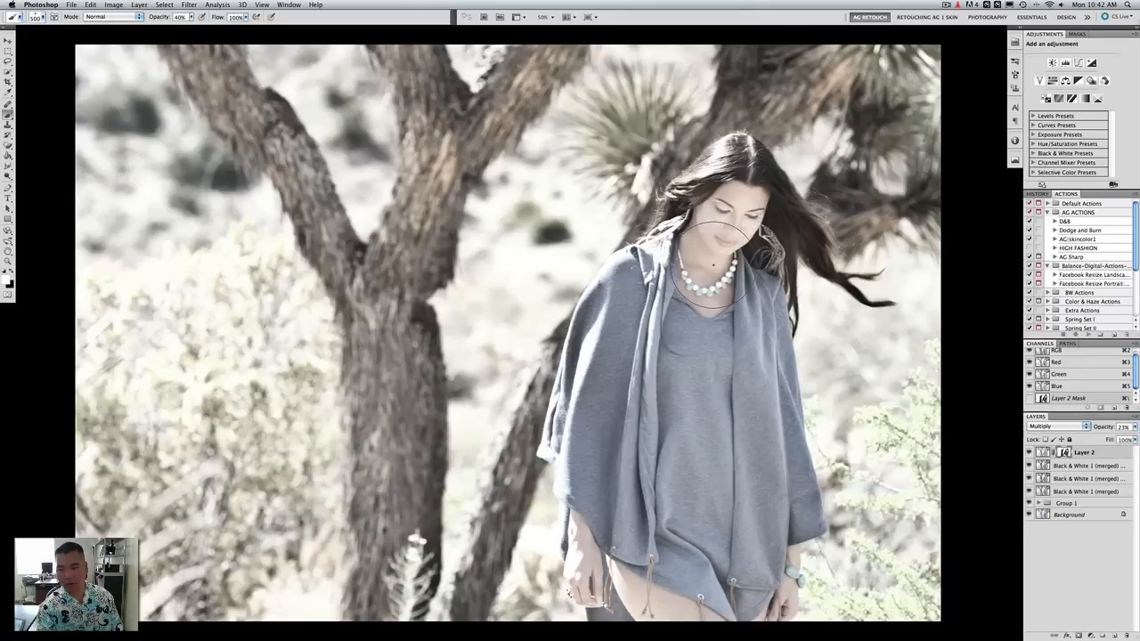
key(5)
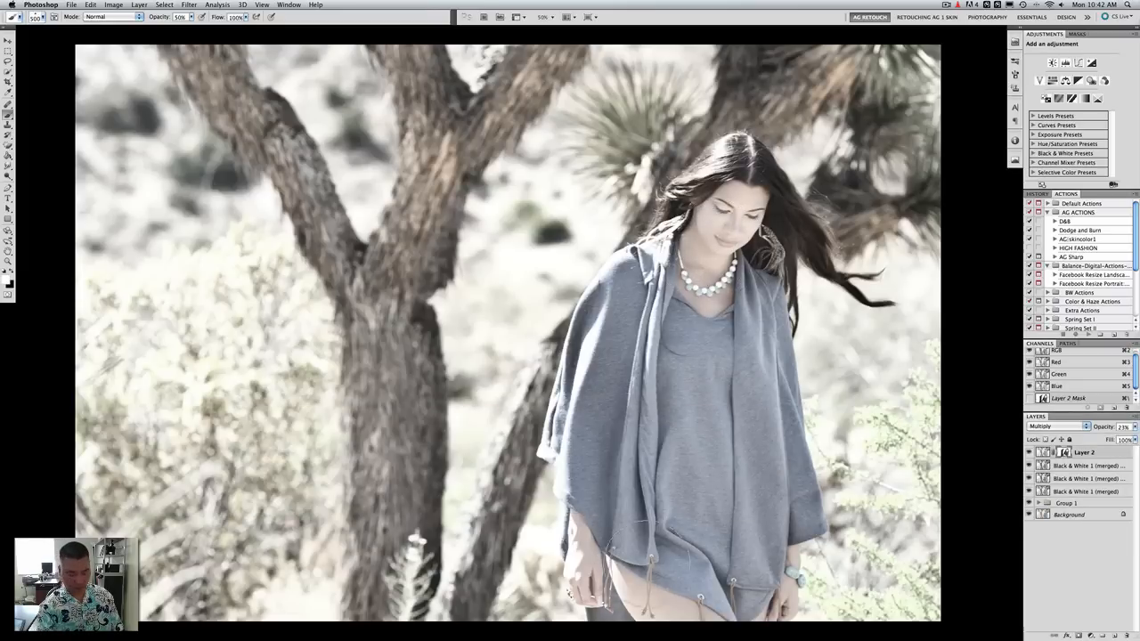
key(x)
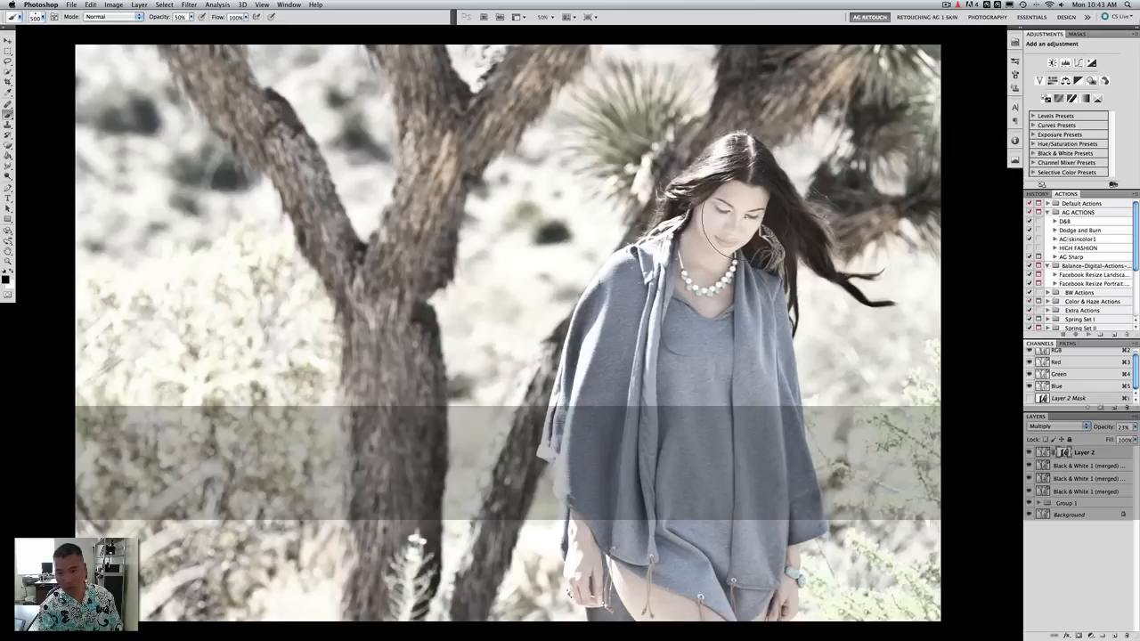
key(0)
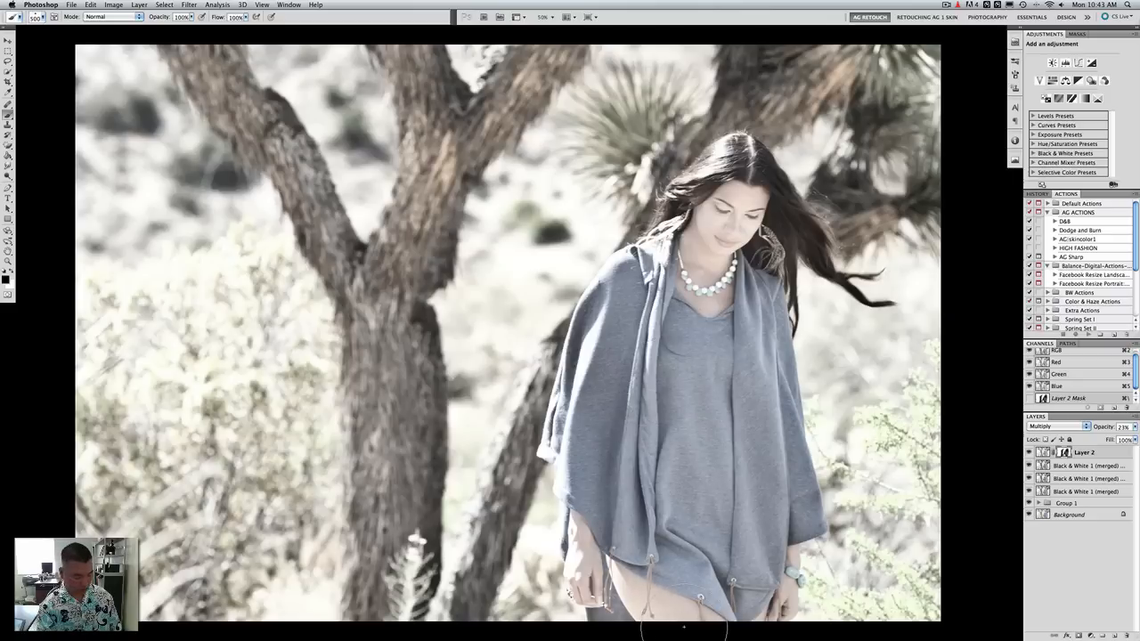
key(x)
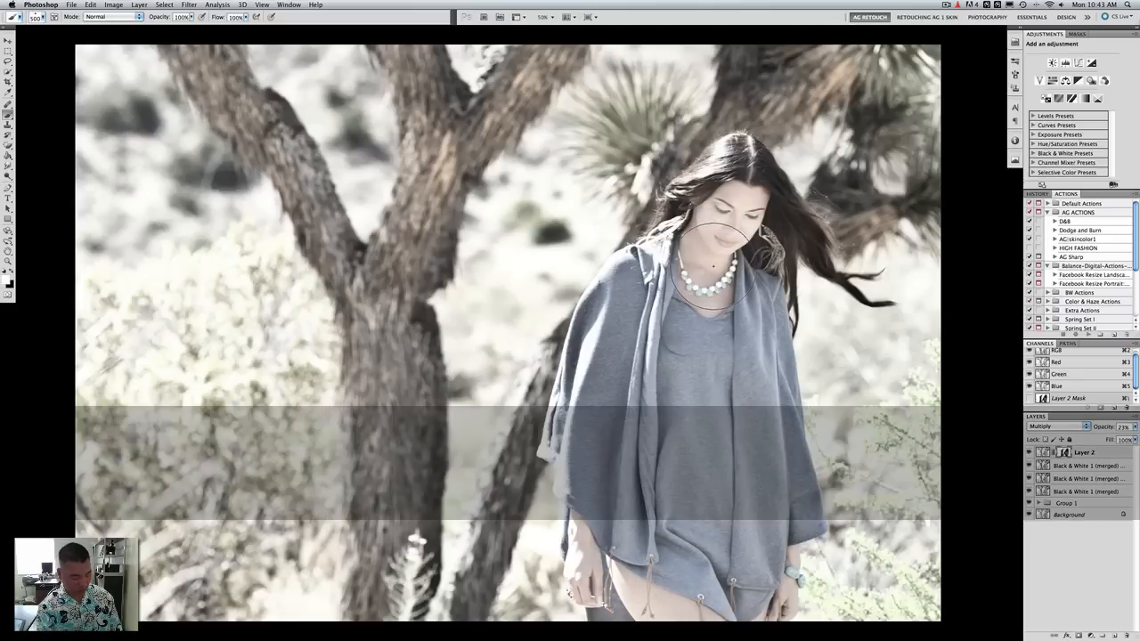
key(super+alt+z)
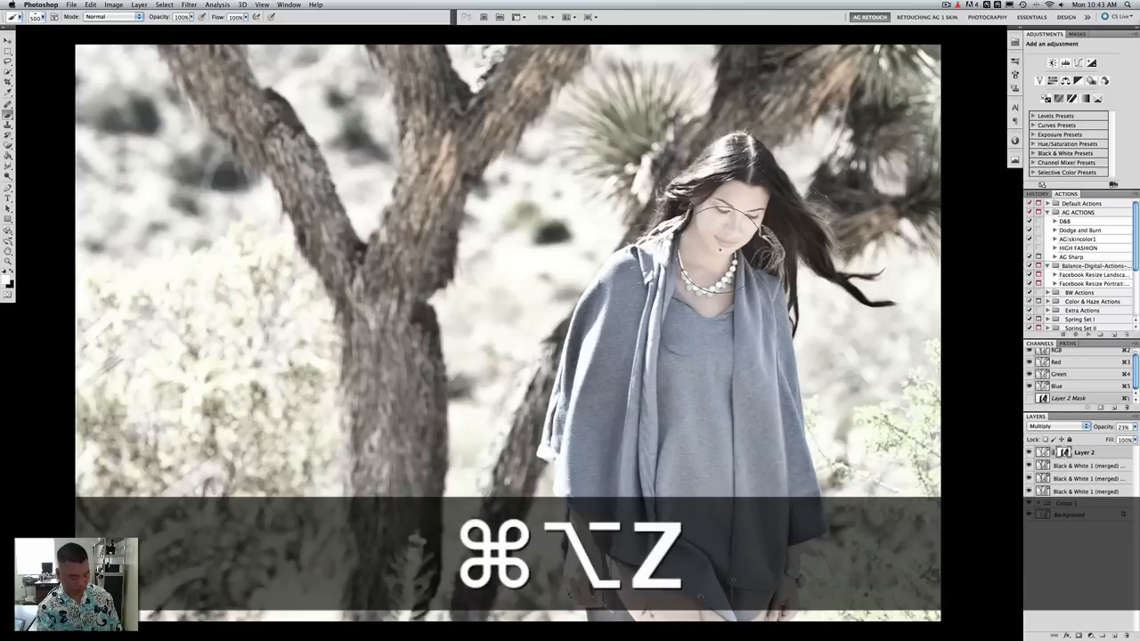
Refine Layer 2's mask over the woman's skin with a black brush at 50% opacity, enlarged to 700 px, and merge the layer down
key(x)
key(3)
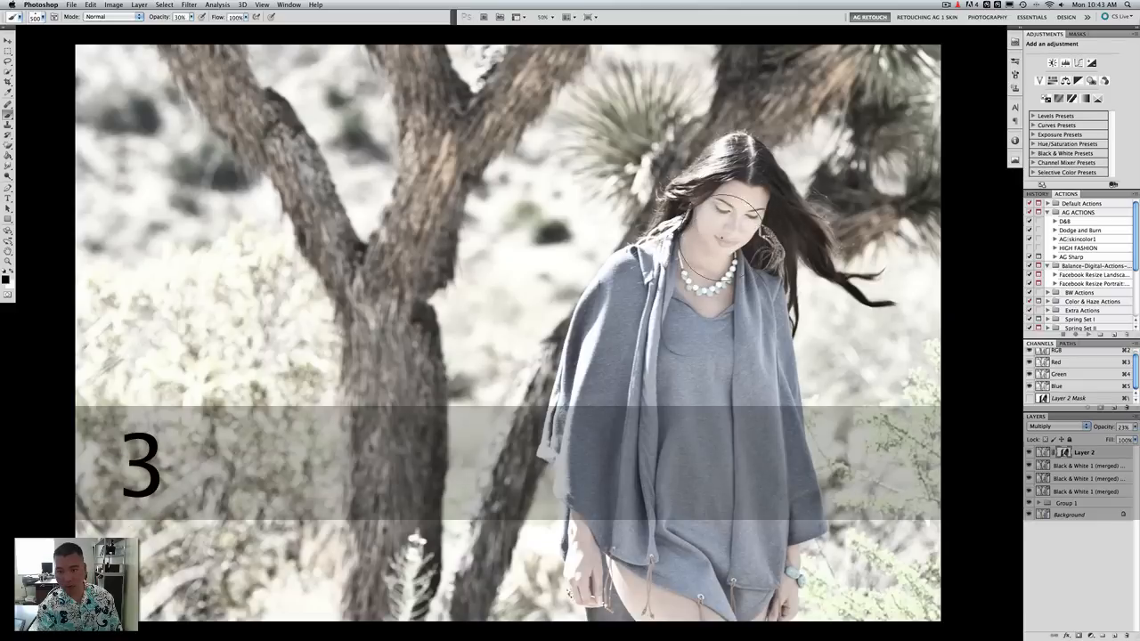
key(4)
key(5)
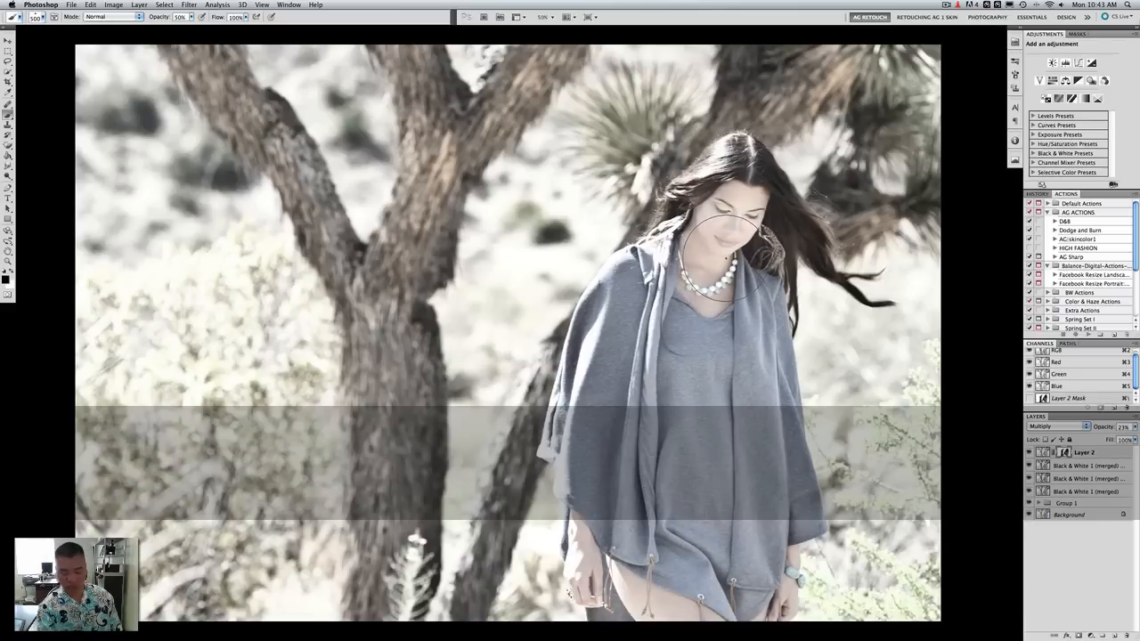
key(x)
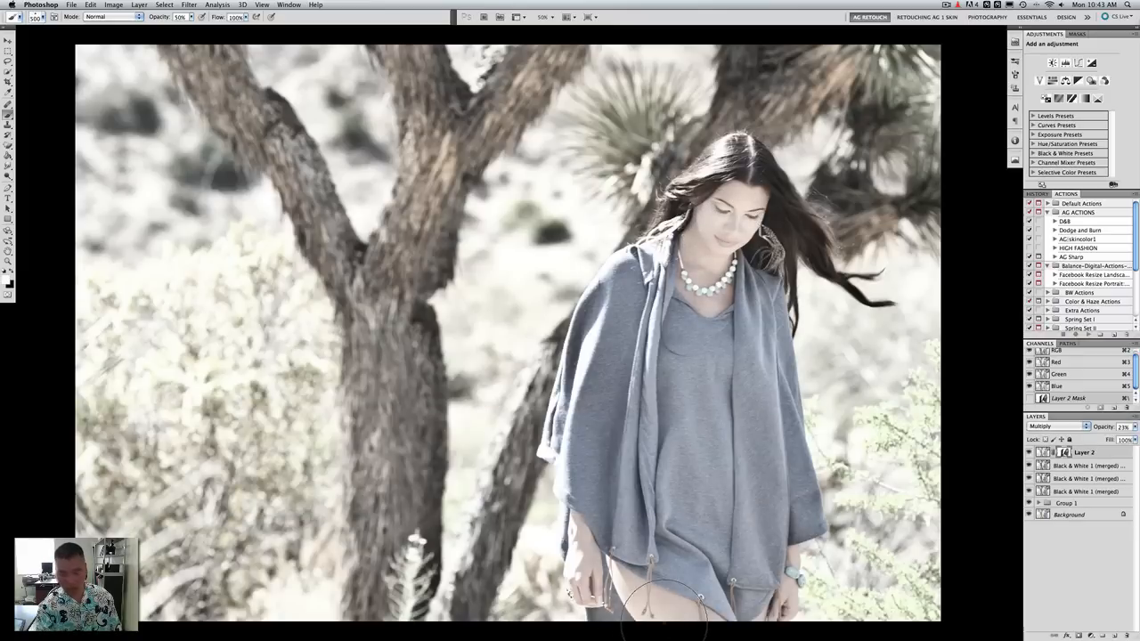
key(x)
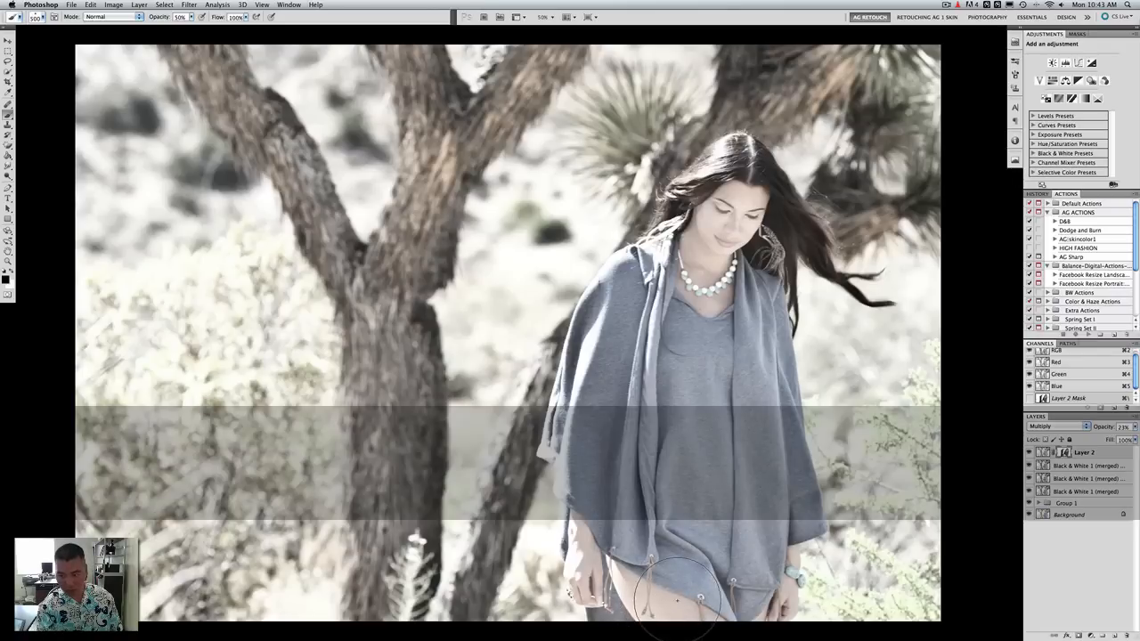
key(bracketright)
key(bracketright)
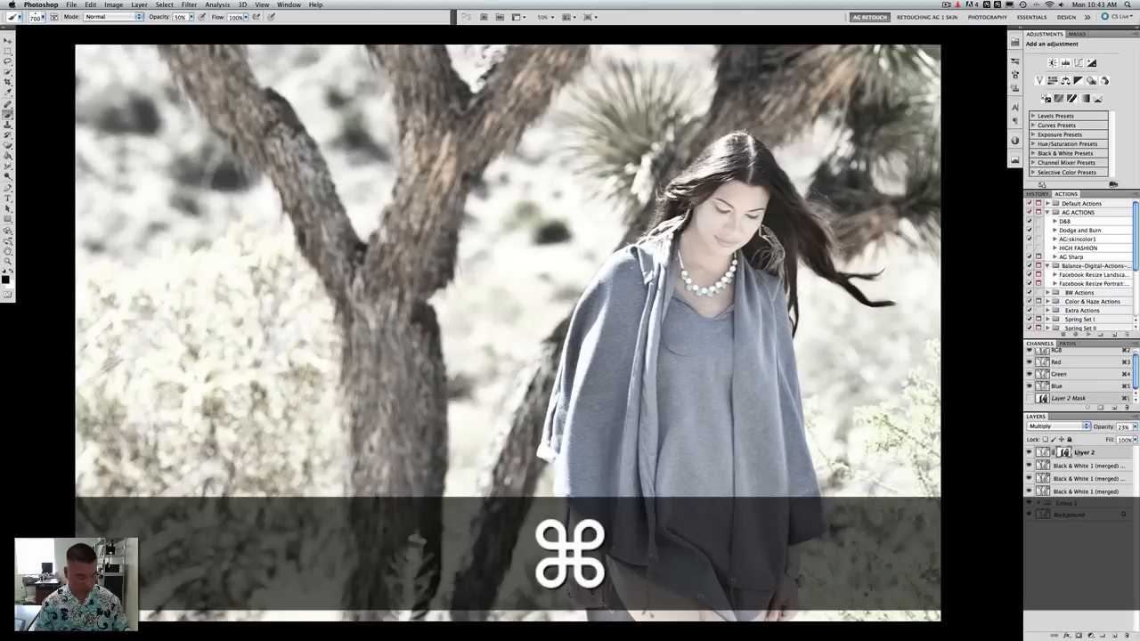
key(super+e)
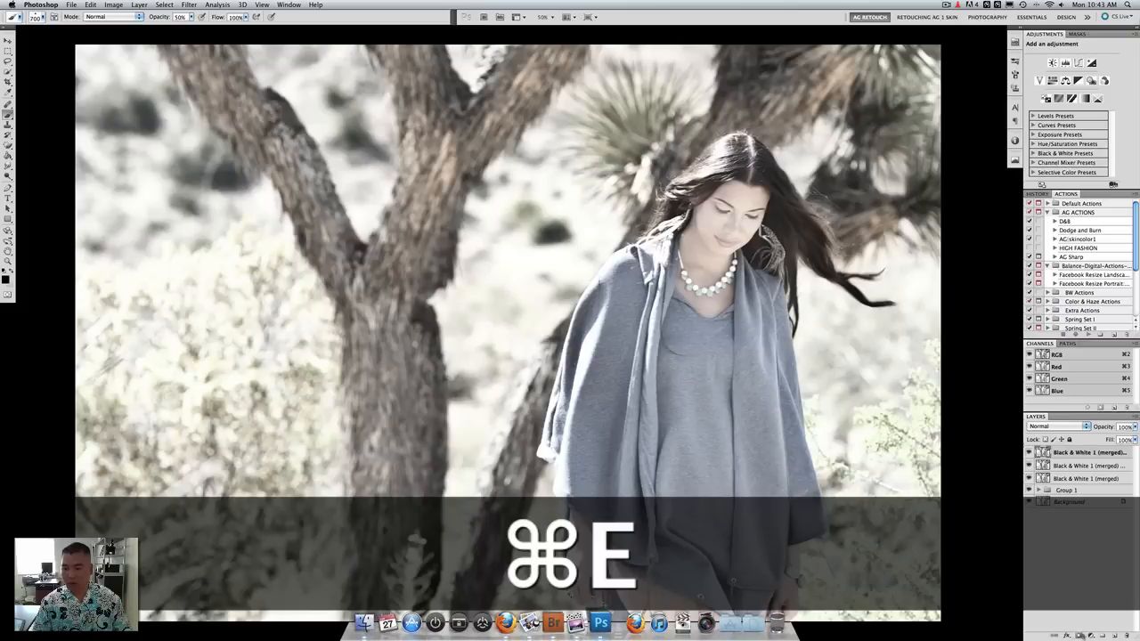
Add a new layer and fill it with pale yellow-green f8fee5 sampled from the bushes beside the woman
click(1114, 636)
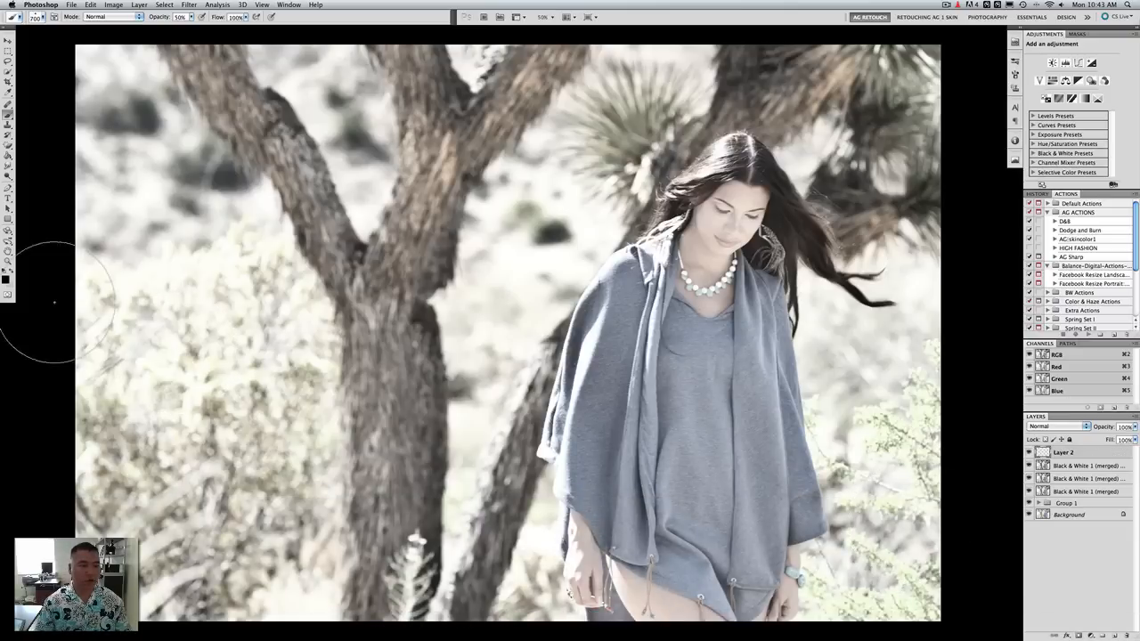
click(5, 280)
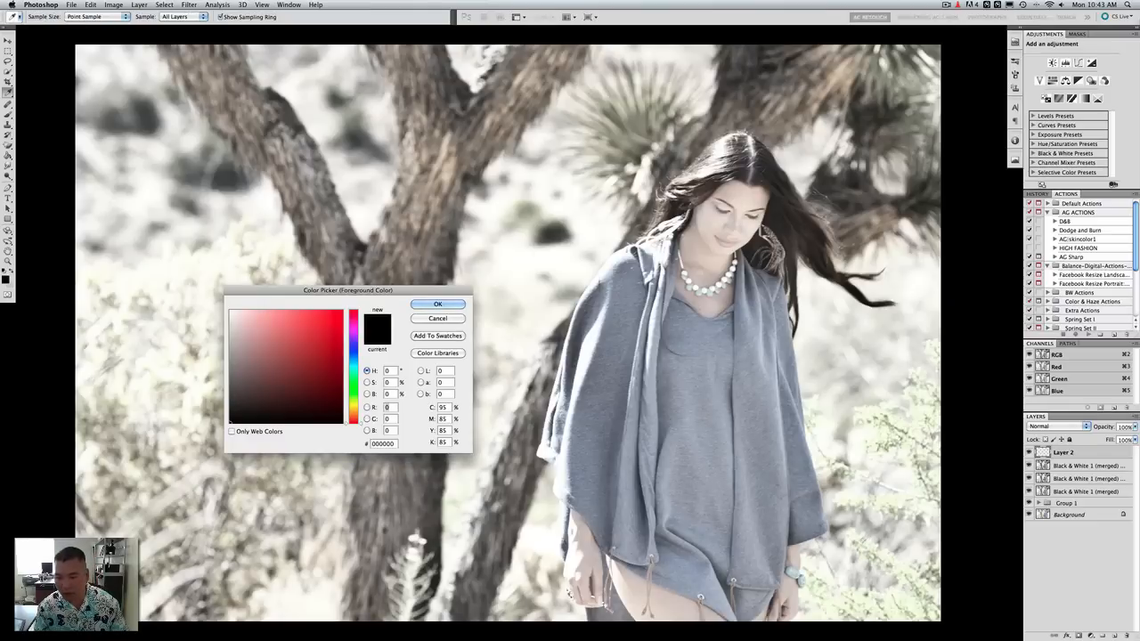
click(860, 540)
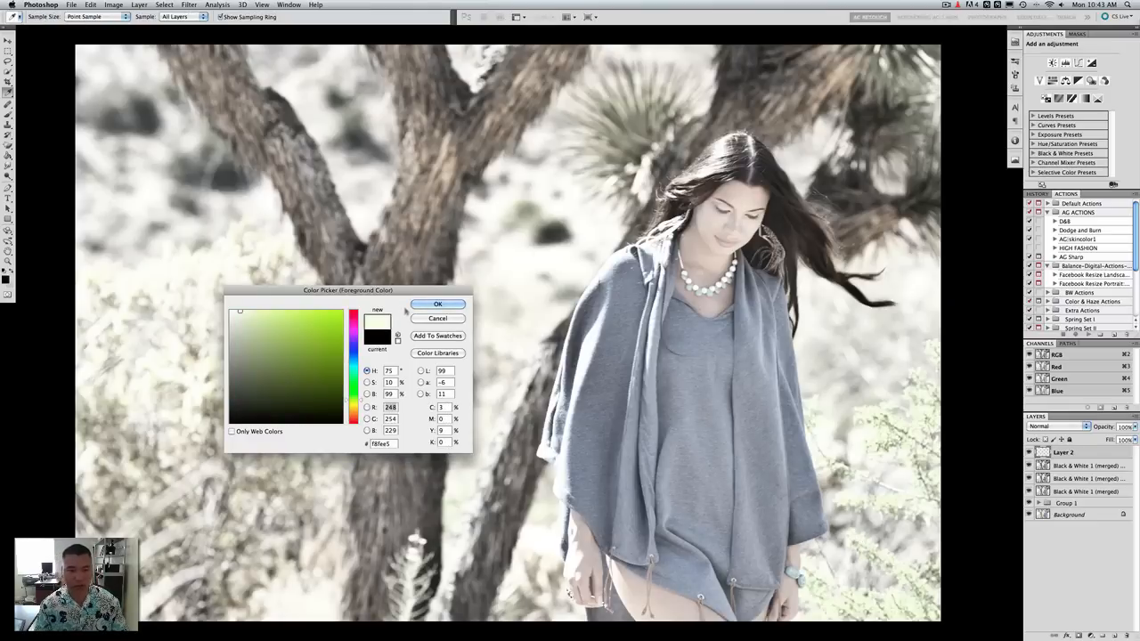
click(438, 304)
key(g)
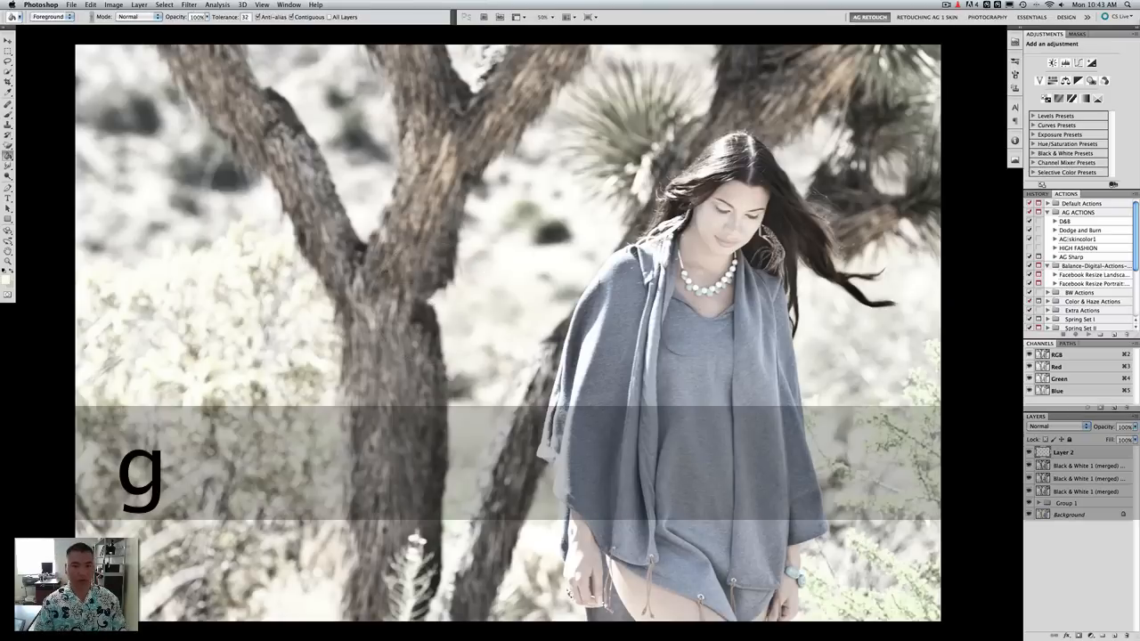
click(388, 274)
Blend the pale fill layer as Multiply at 73% opacity and compare the image with and without it
click(1086, 427)
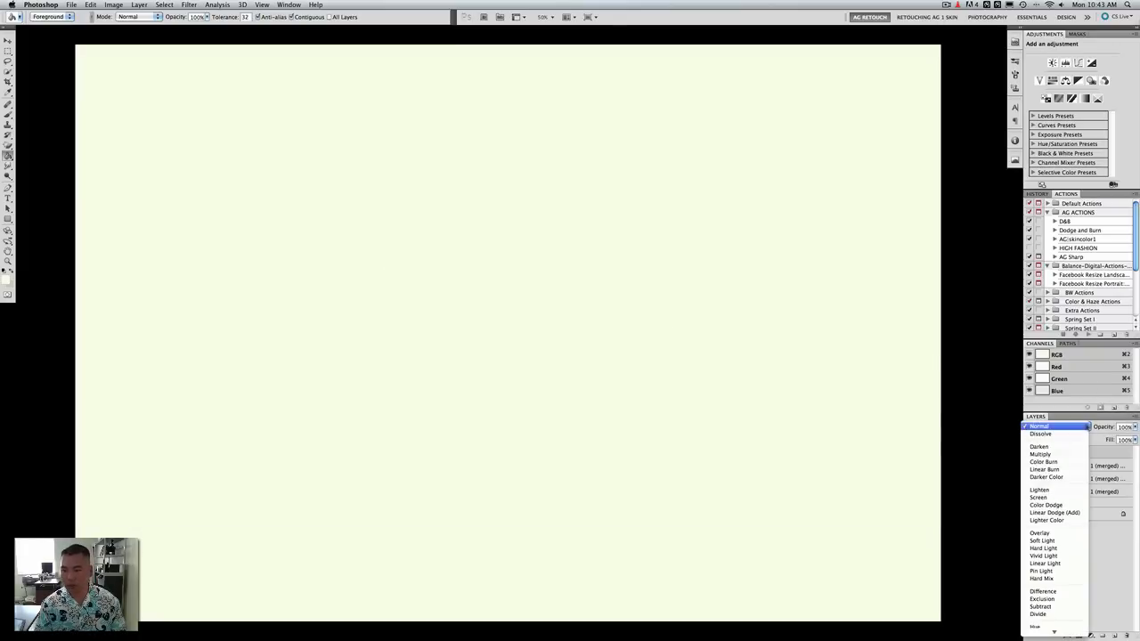
click(1053, 455)
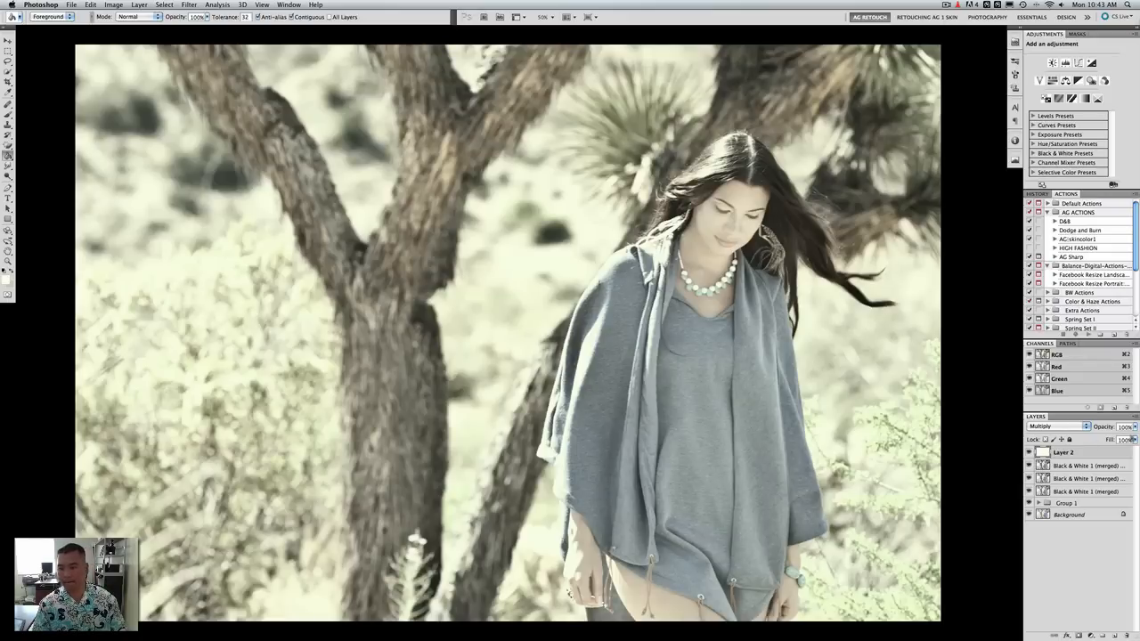
click(1135, 428)
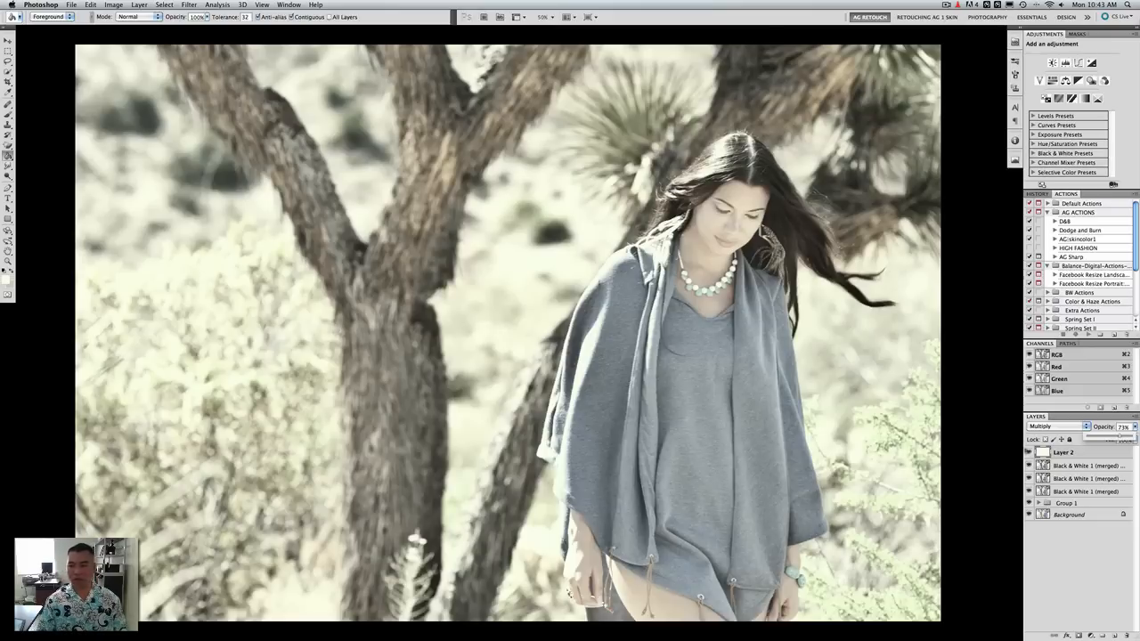
click(1029, 453)
click(1030, 452)
click(1029, 453)
click(1030, 452)
click(1030, 452)
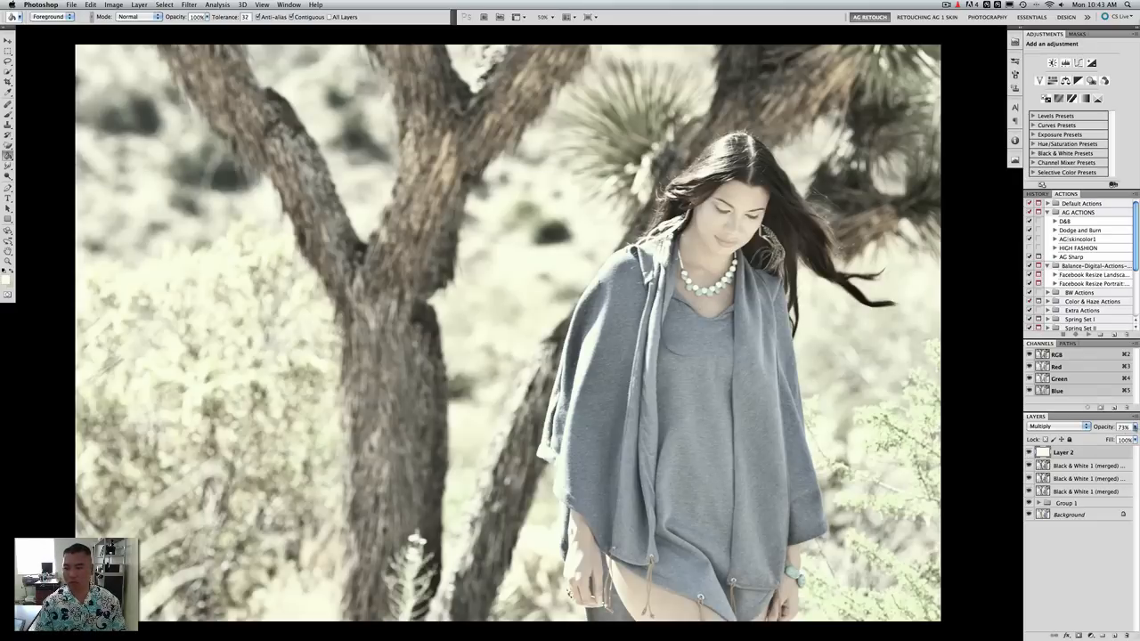
Lower the tint layer's opacity to 65% and toggle its visibility to compare the effect
click(1134, 428)
drag(1121, 437, 1096, 437)
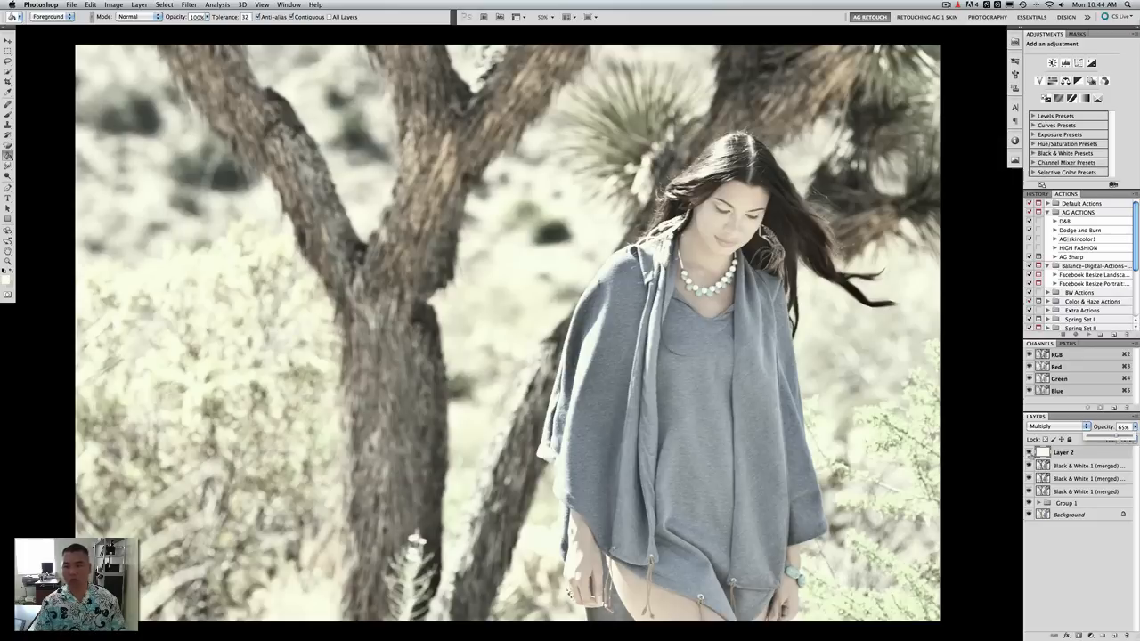
click(1032, 453)
click(1032, 453)
click(1031, 453)
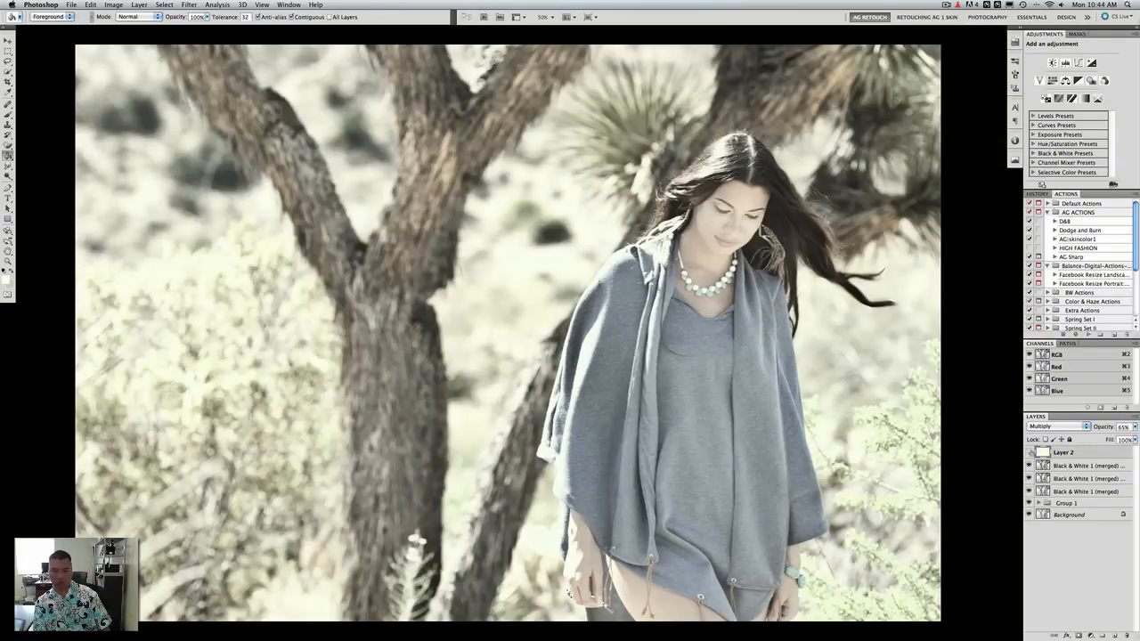
click(1032, 454)
click(1032, 453)
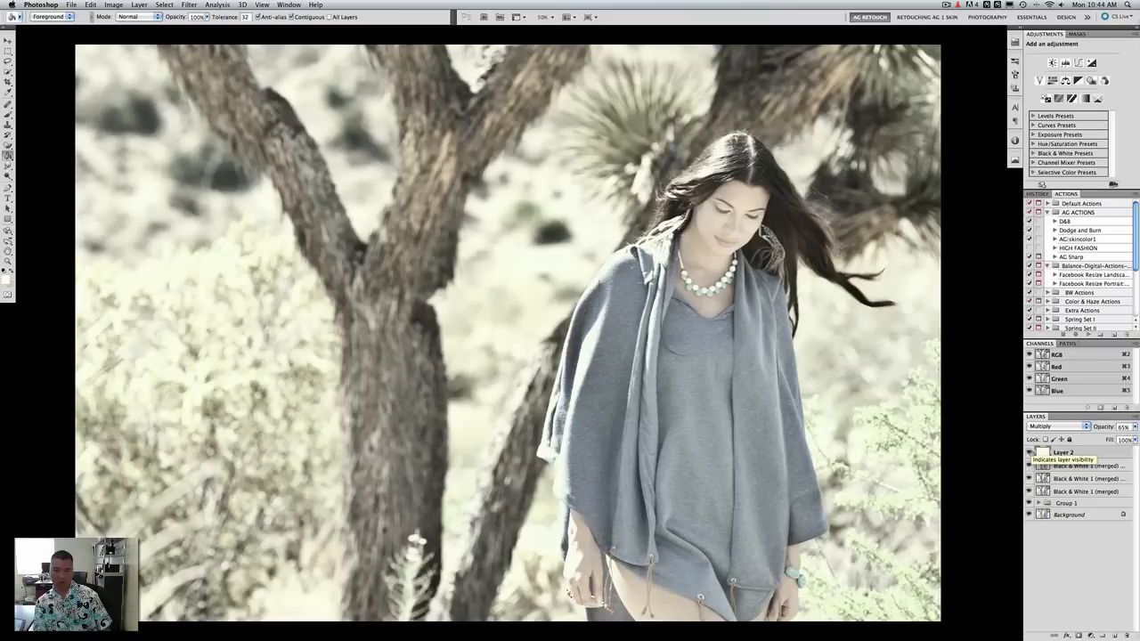
click(1032, 453)
click(1032, 454)
click(1031, 453)
click(1031, 454)
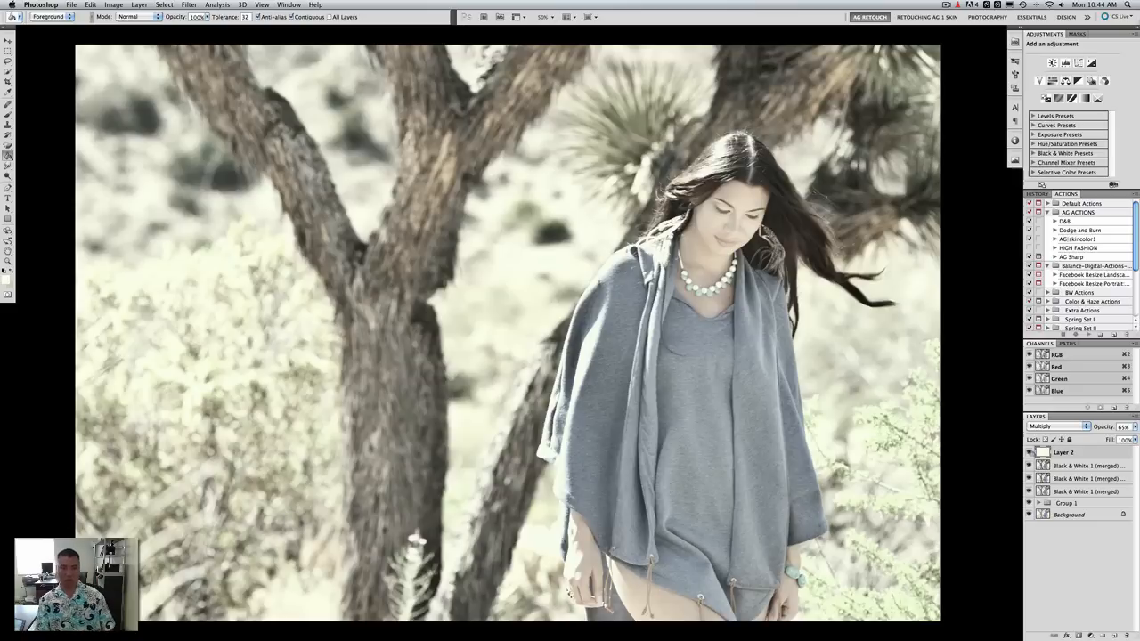
click(1032, 453)
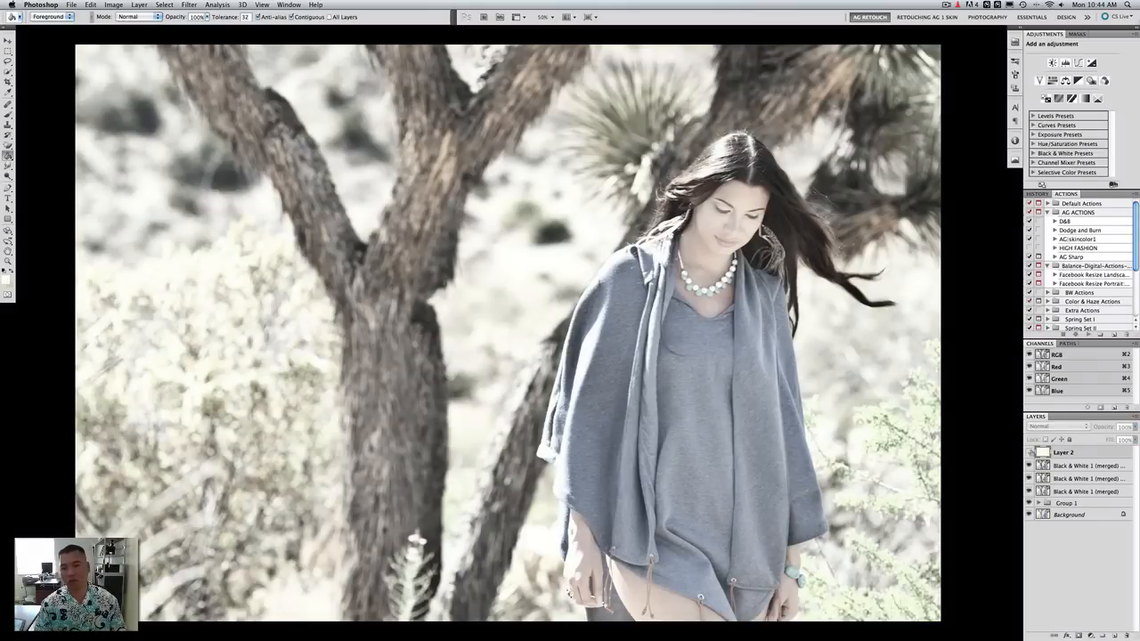
click(1032, 454)
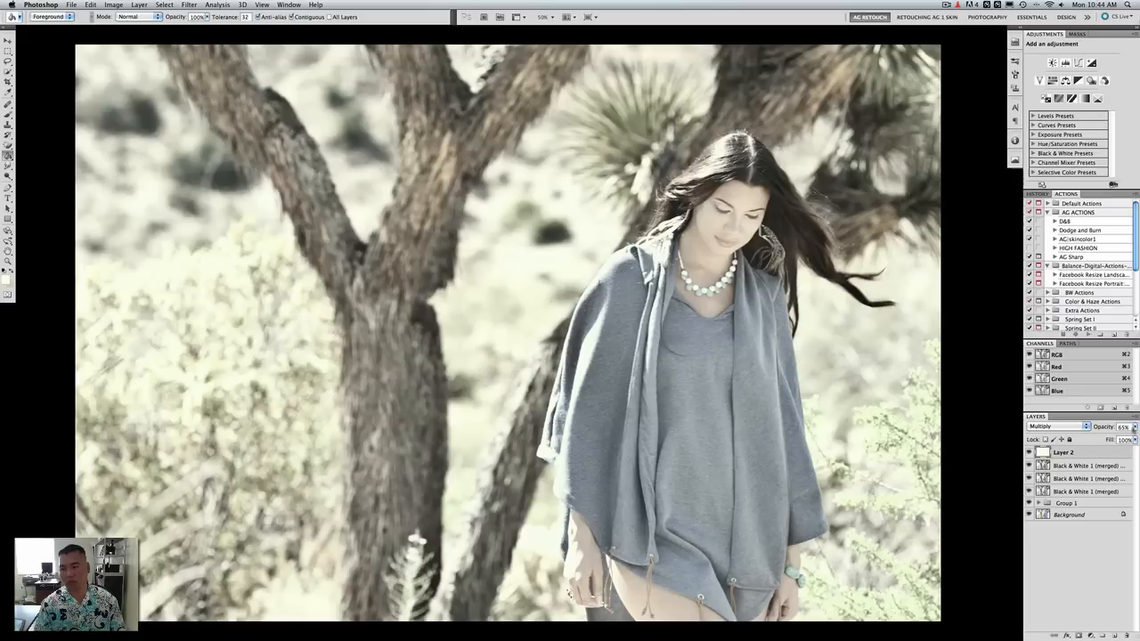
Choose a deeper yellow-green foreground color and refill the tint layer with it using the Paint Bucket
click(1135, 428)
click(1072, 454)
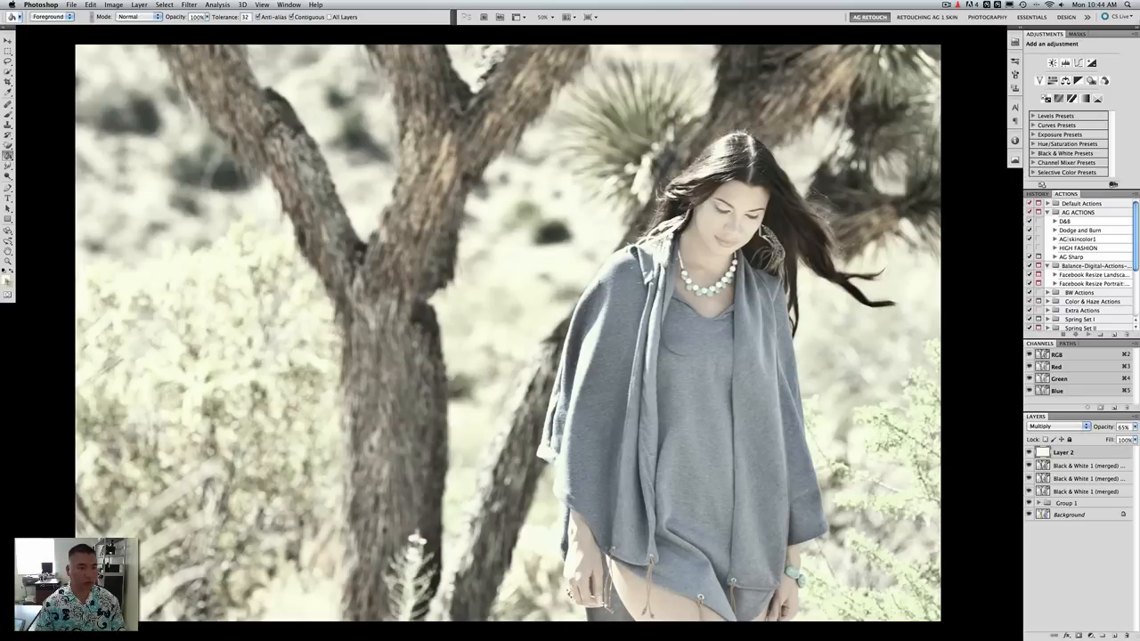
click(7, 282)
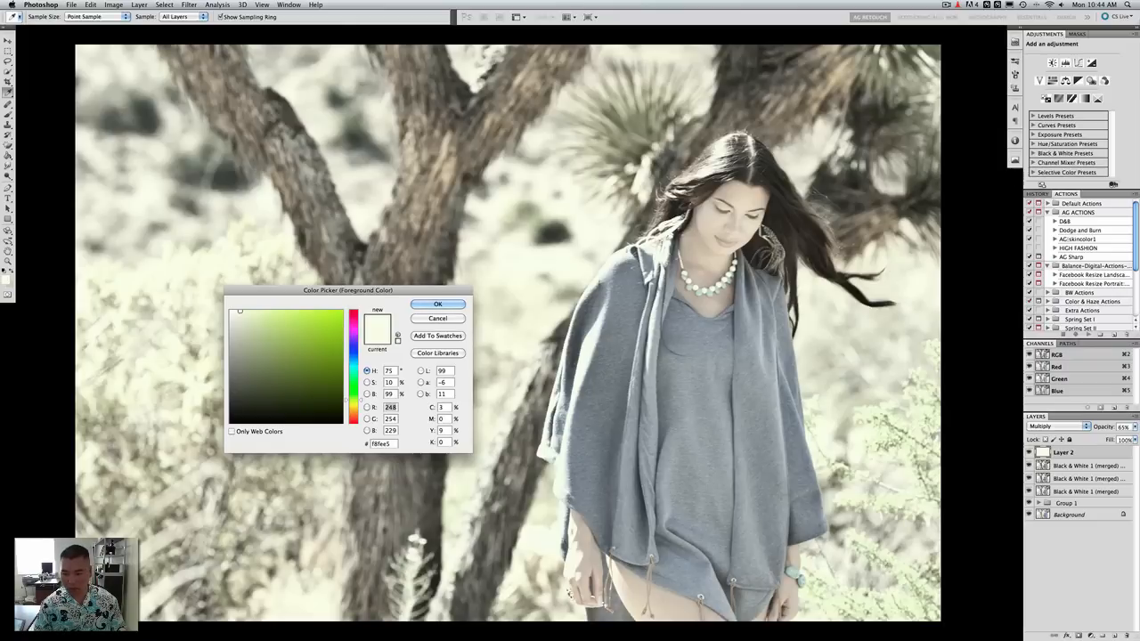
click(438, 303)
key(g)
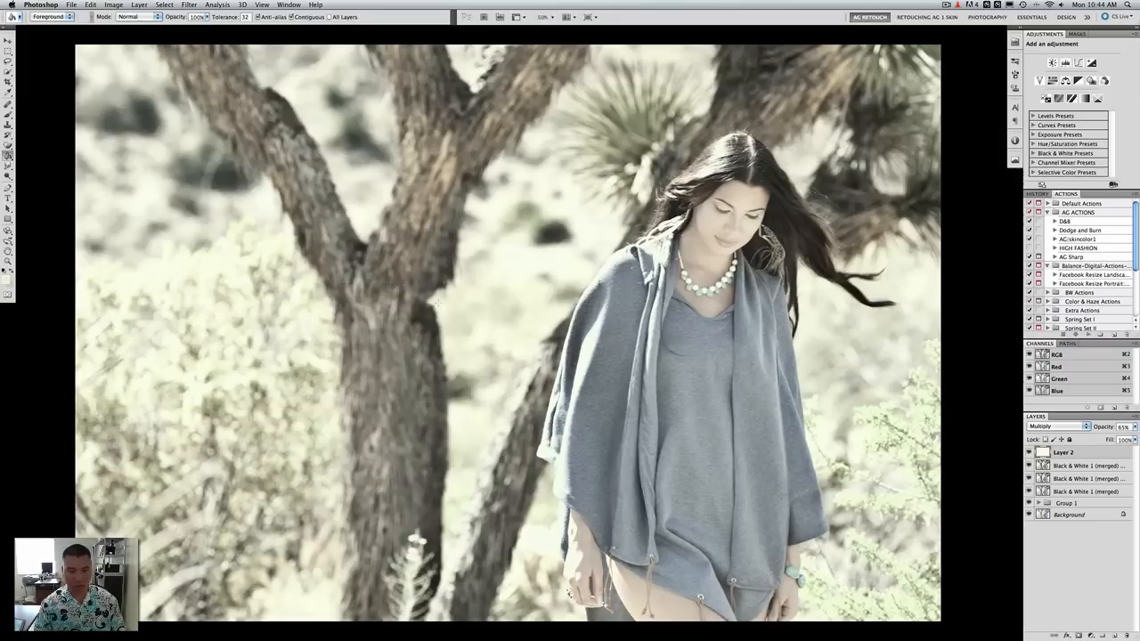
key(g)
click(438, 303)
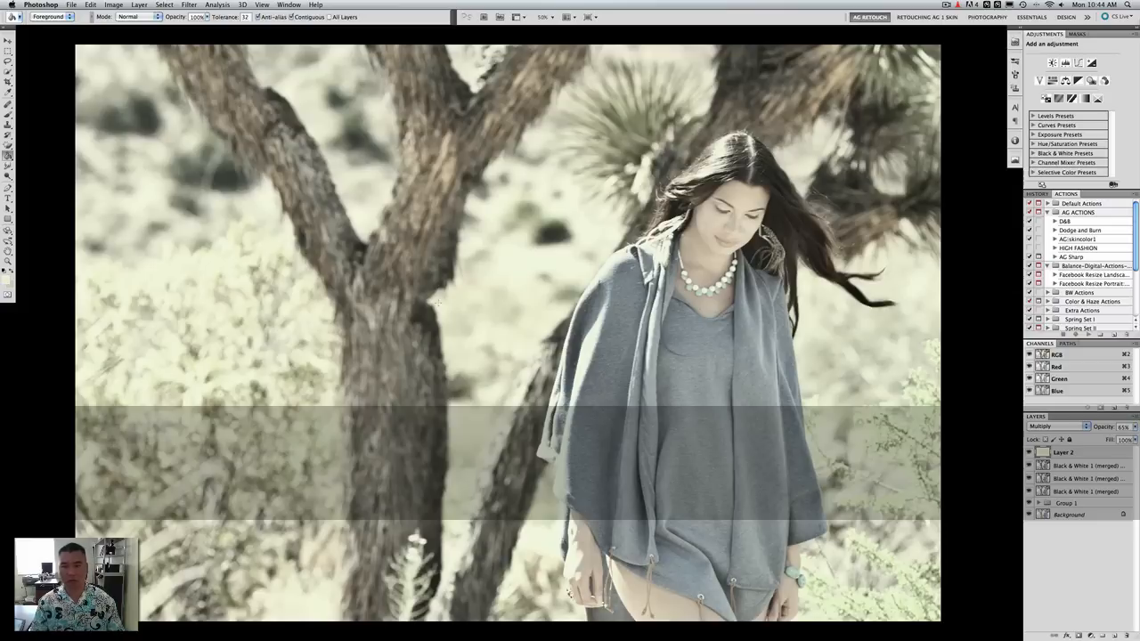
Try the tint layer at 35% opacity, compare the image with and without it, and delete the layer
click(1135, 428)
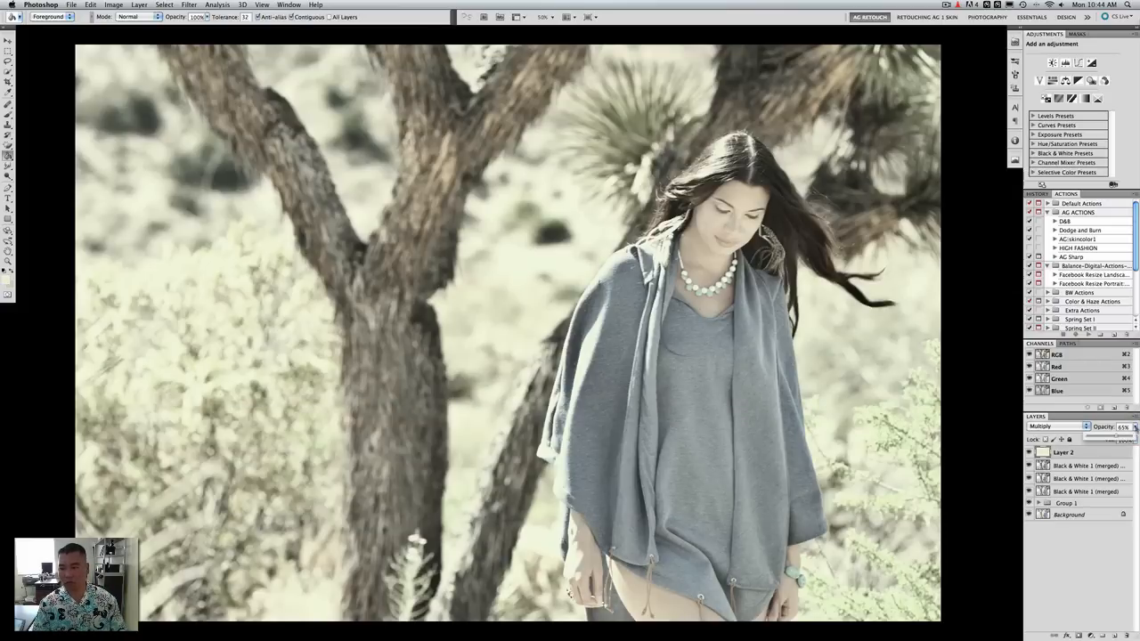
drag(1121, 438, 1092, 438)
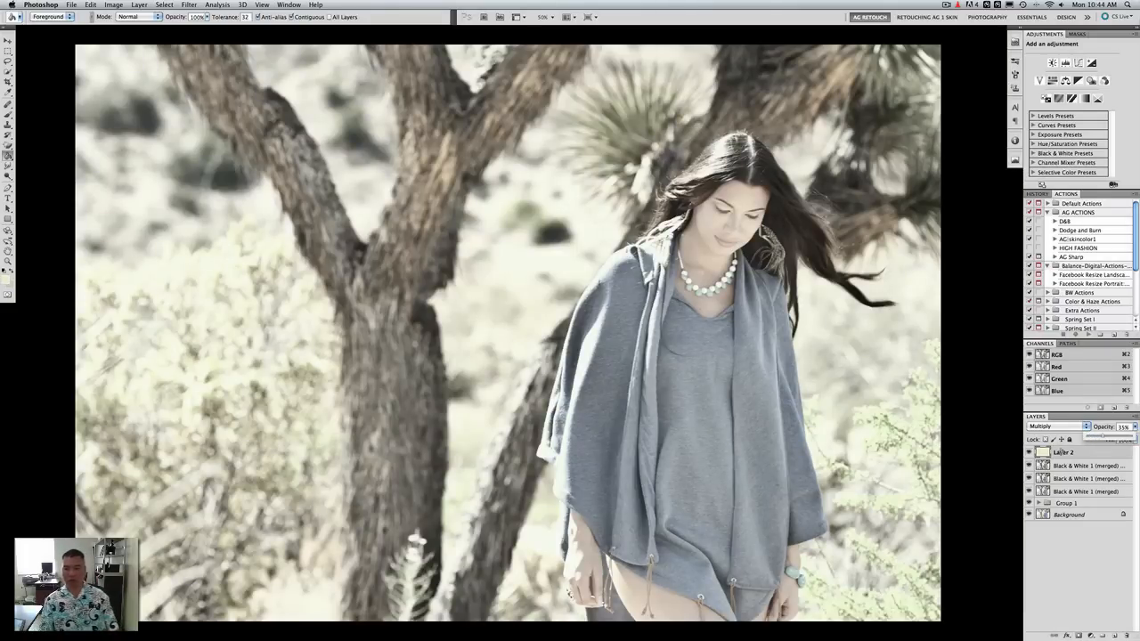
click(1031, 452)
click(1030, 452)
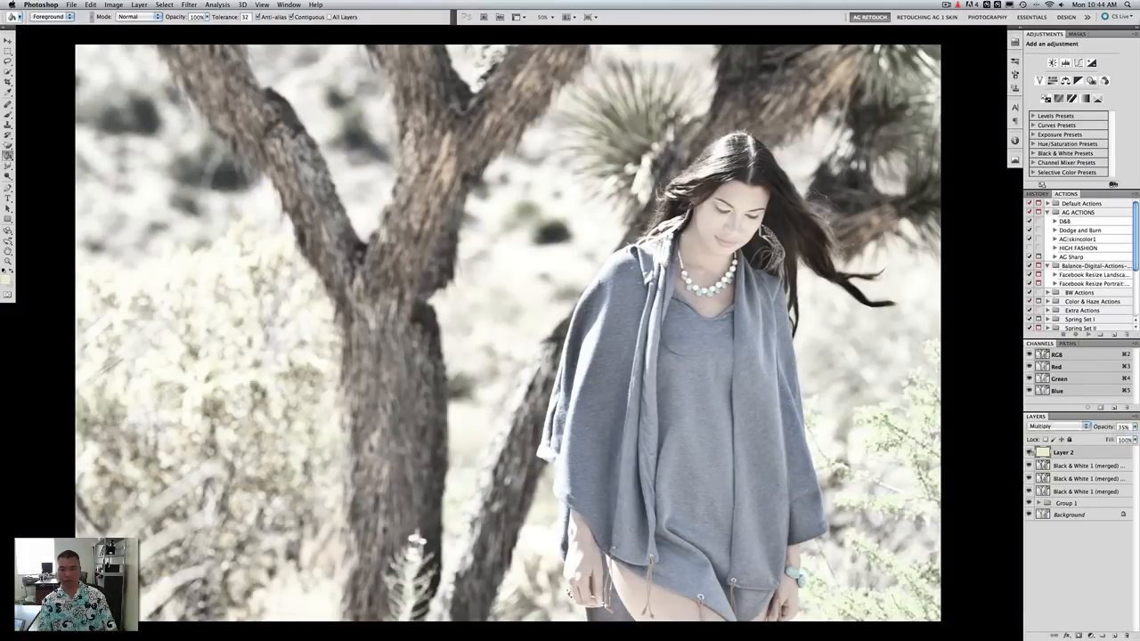
key(BackSpace)
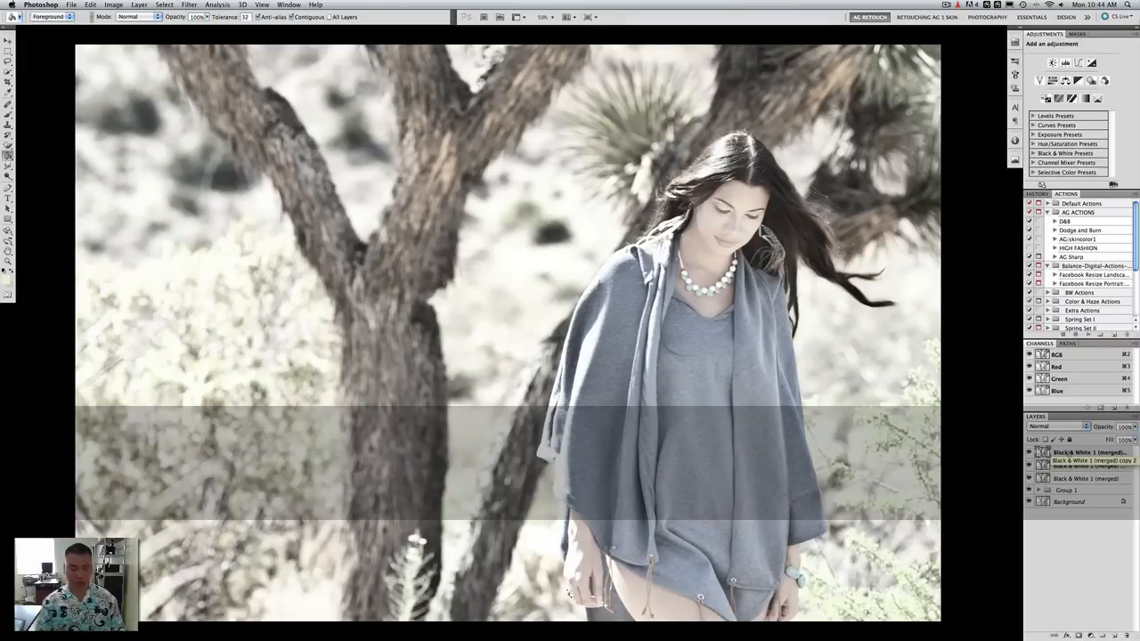
Duplicate the top layer and sharpen a lassoed selection around the earring with Unsharp Mask at 65% amount, 1.6 pixels radius and threshold 1
key(super+j)
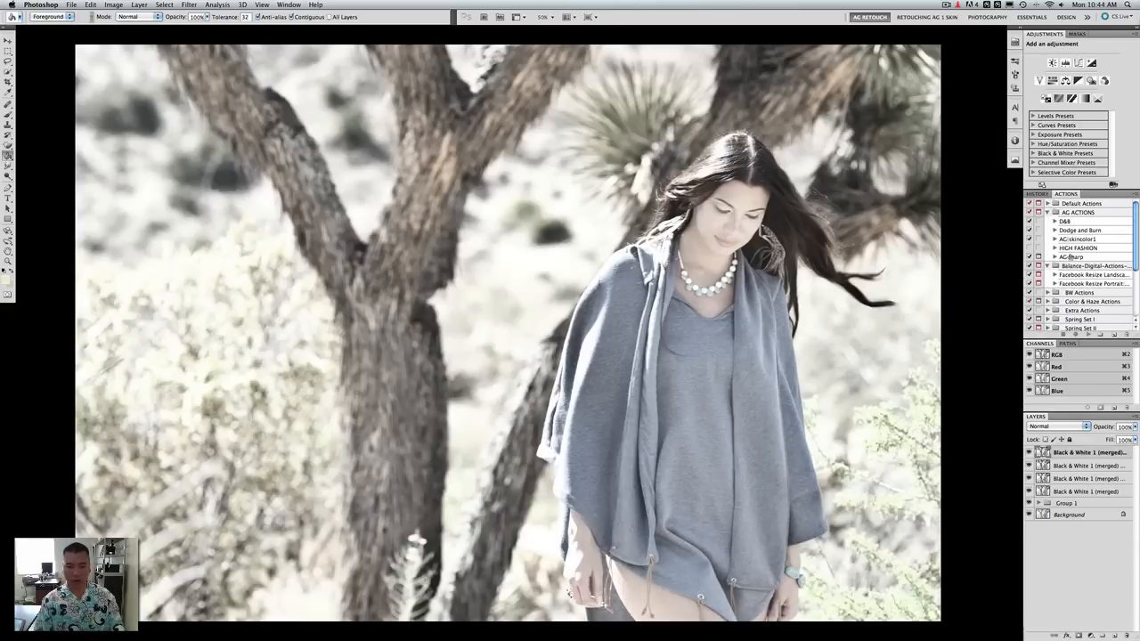
key(l)
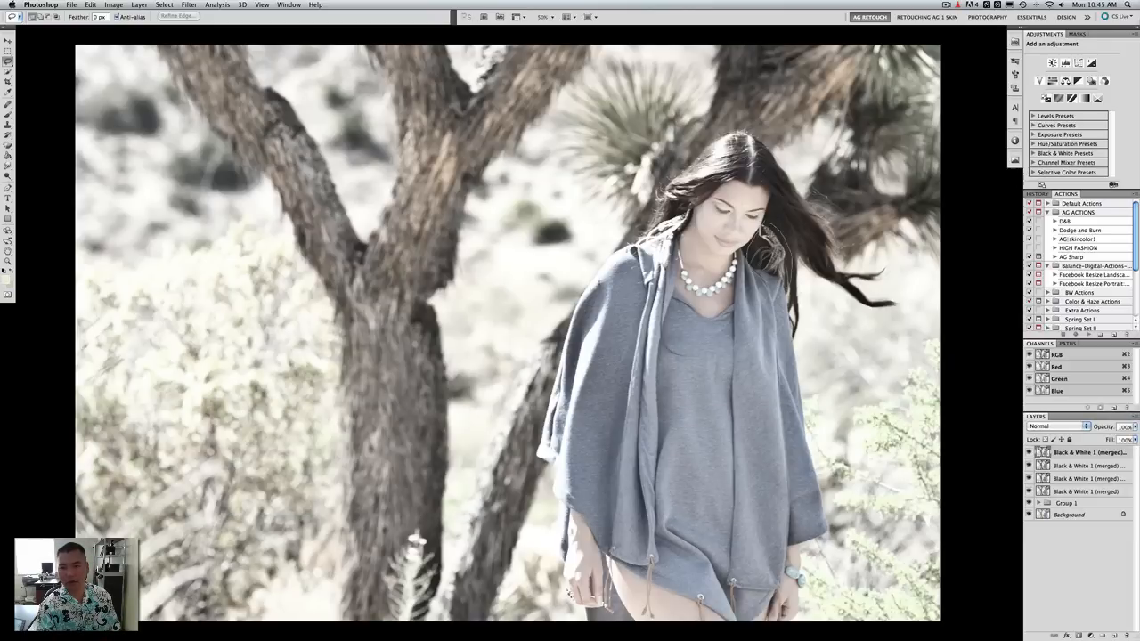
drag(757, 276, 764, 222)
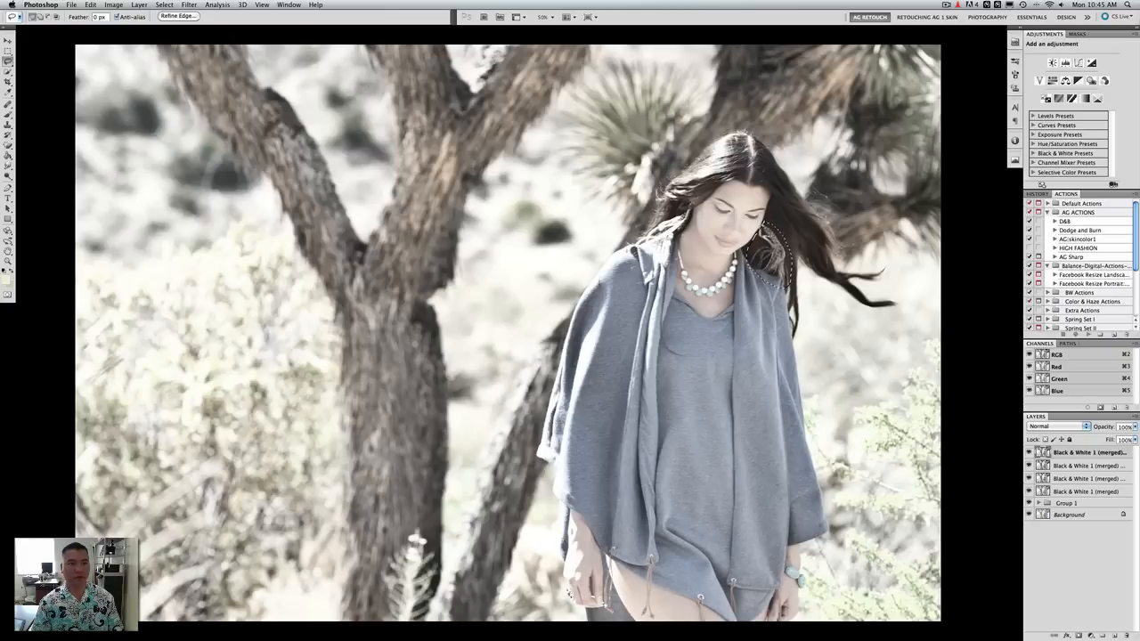
click(189, 4)
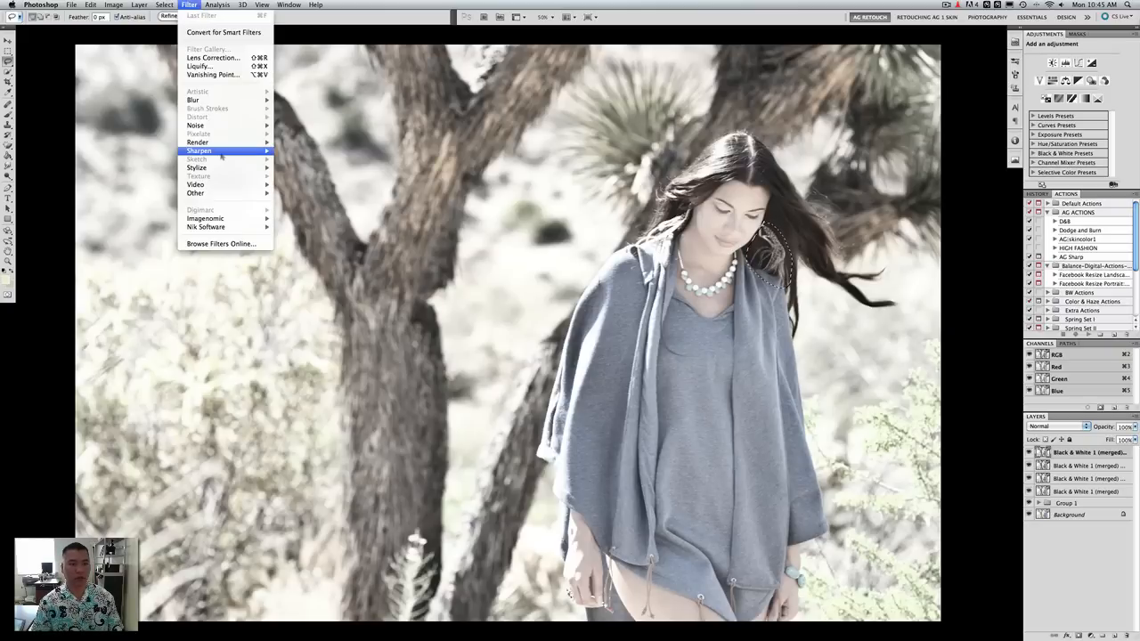
mouse_move(199, 151)
click(307, 184)
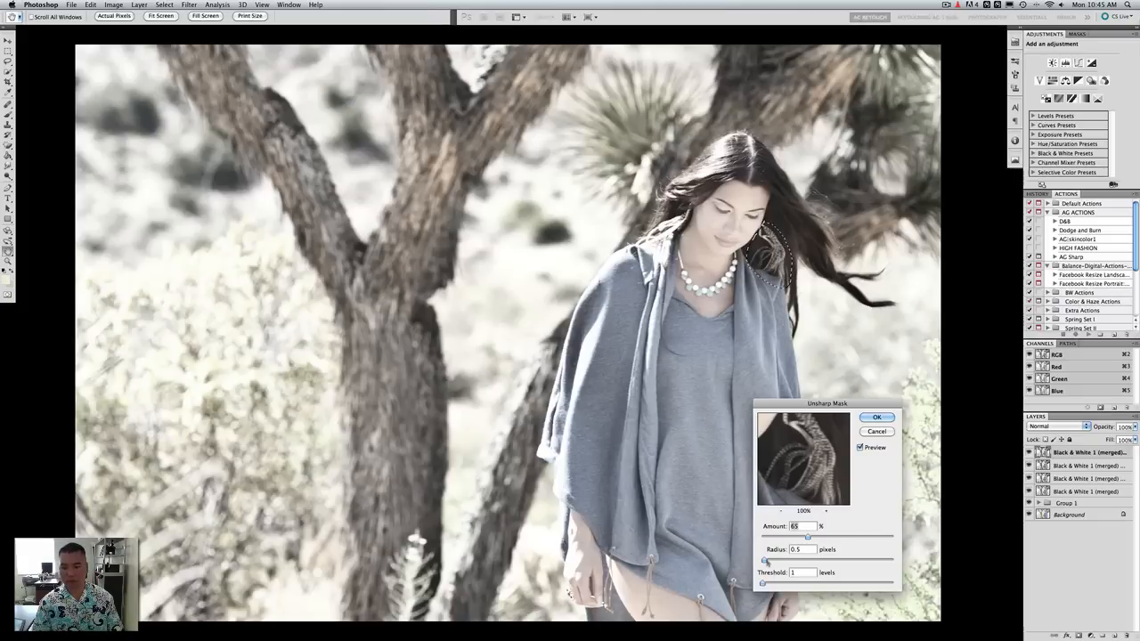
drag(767, 561, 773, 561)
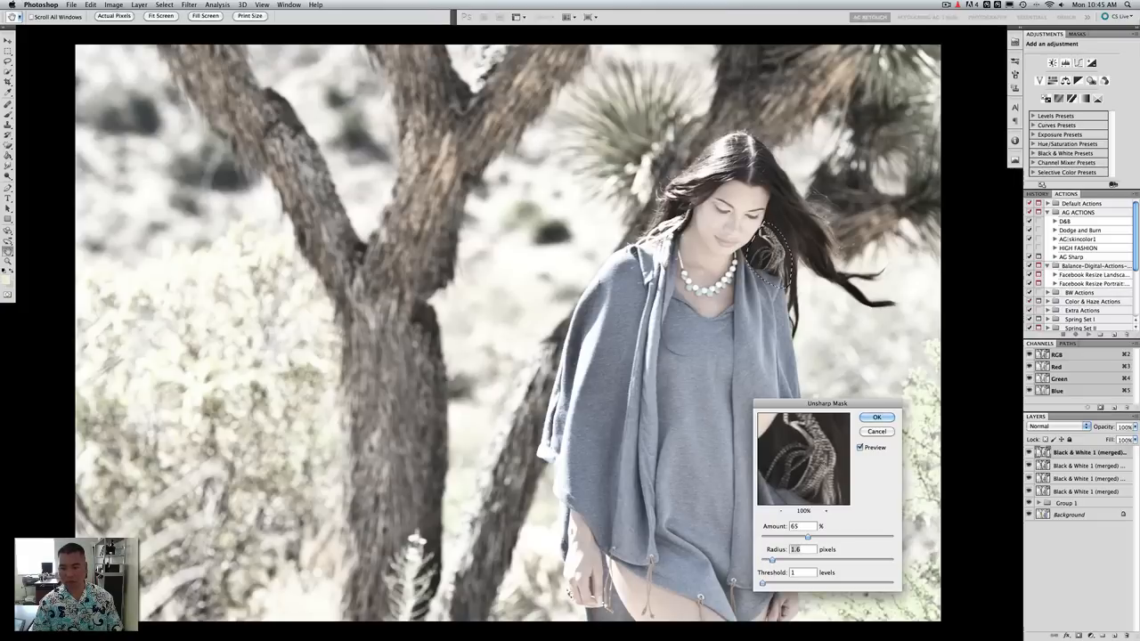
click(877, 416)
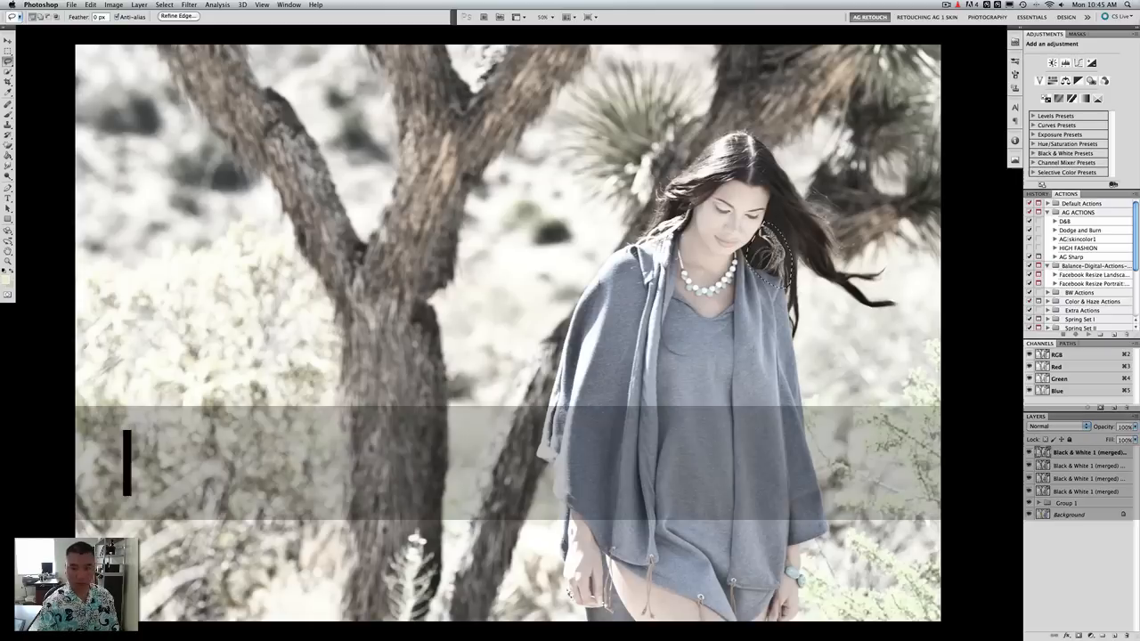
key(super+d)
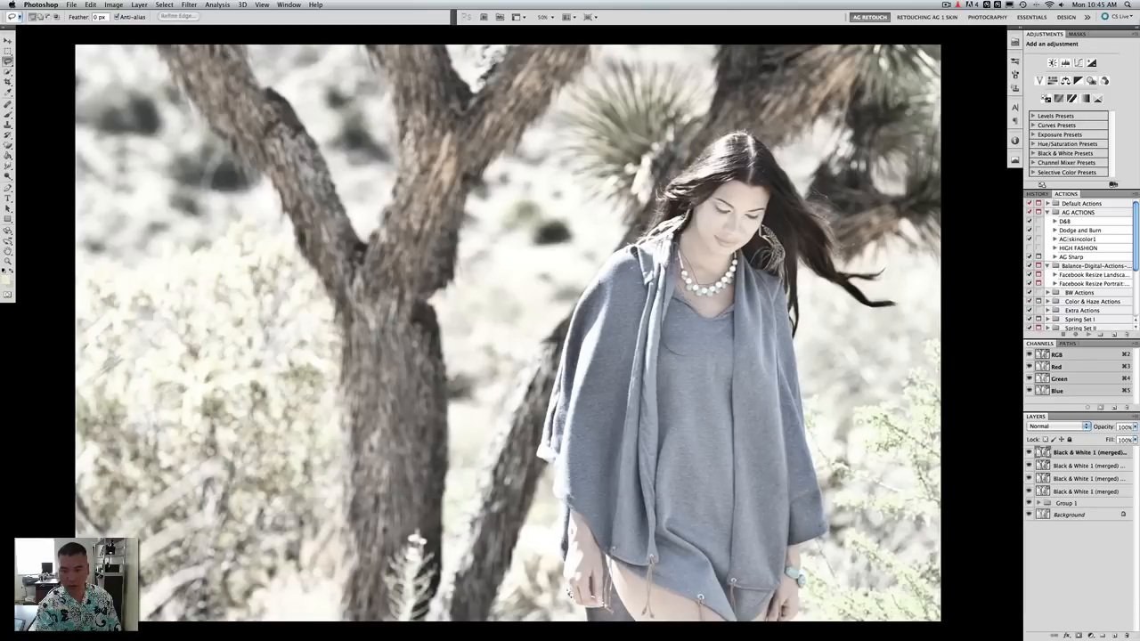
Lasso the bead necklace, sharpen it with Unsharp Mask at 65% amount, 2.1 pixels radius and threshold 1, and deselect
drag(684, 261, 677, 246)
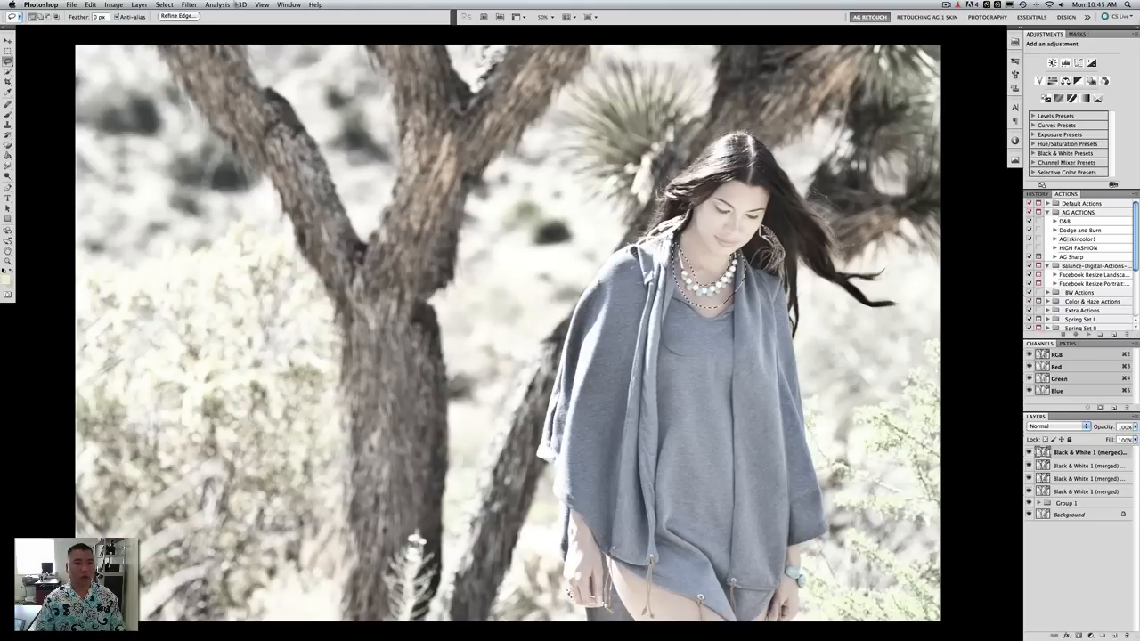
click(189, 4)
mouse_move(243, 167)
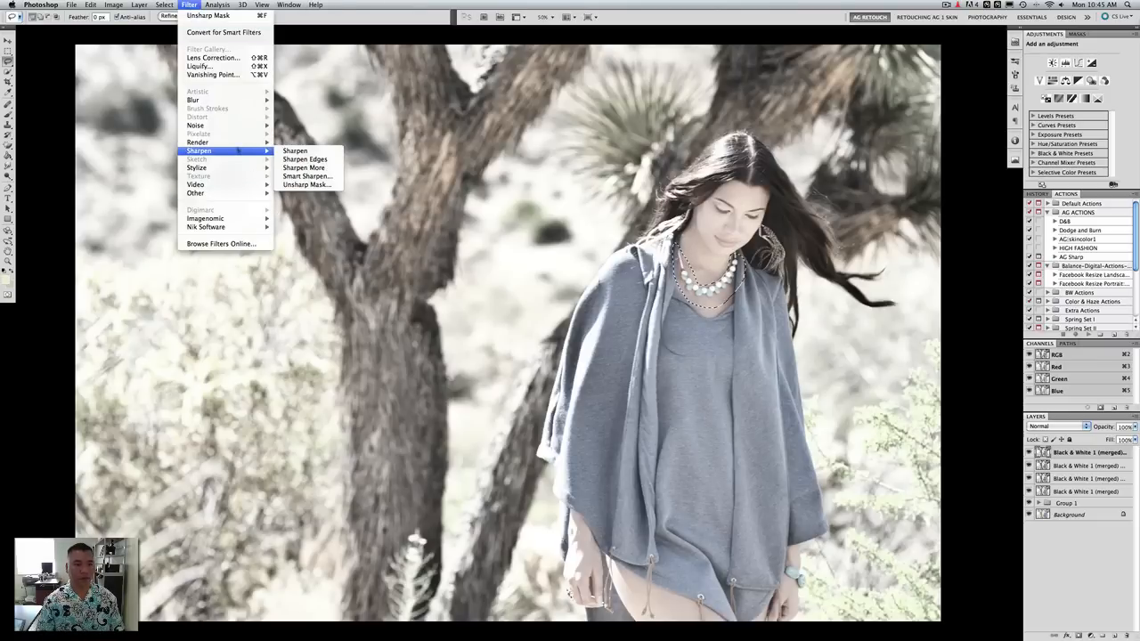
click(303, 186)
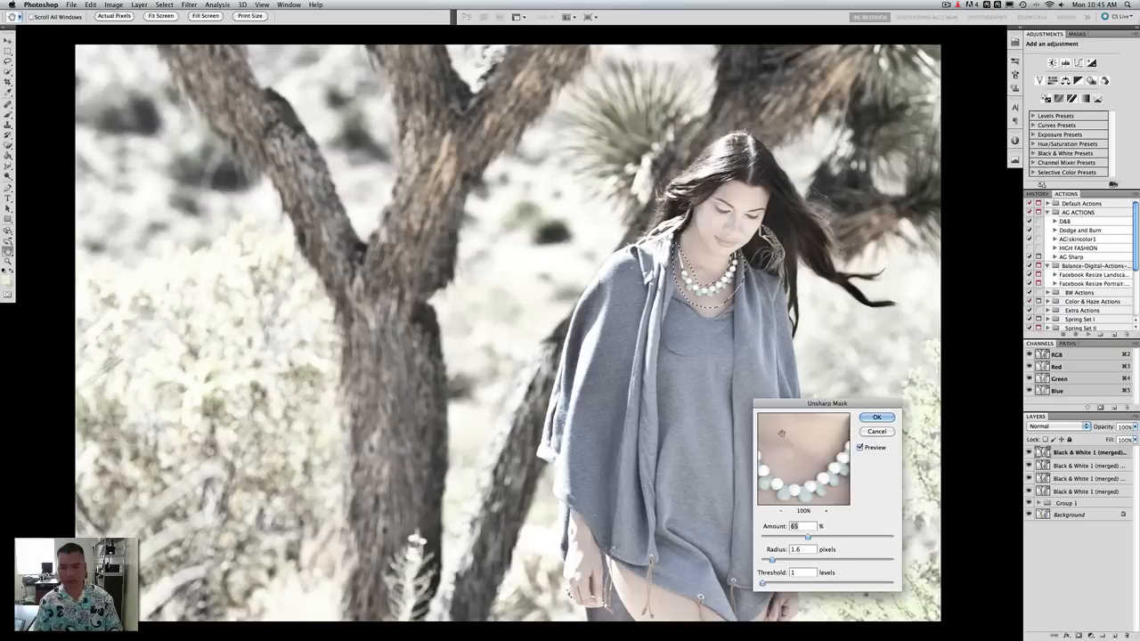
drag(772, 561, 775, 560)
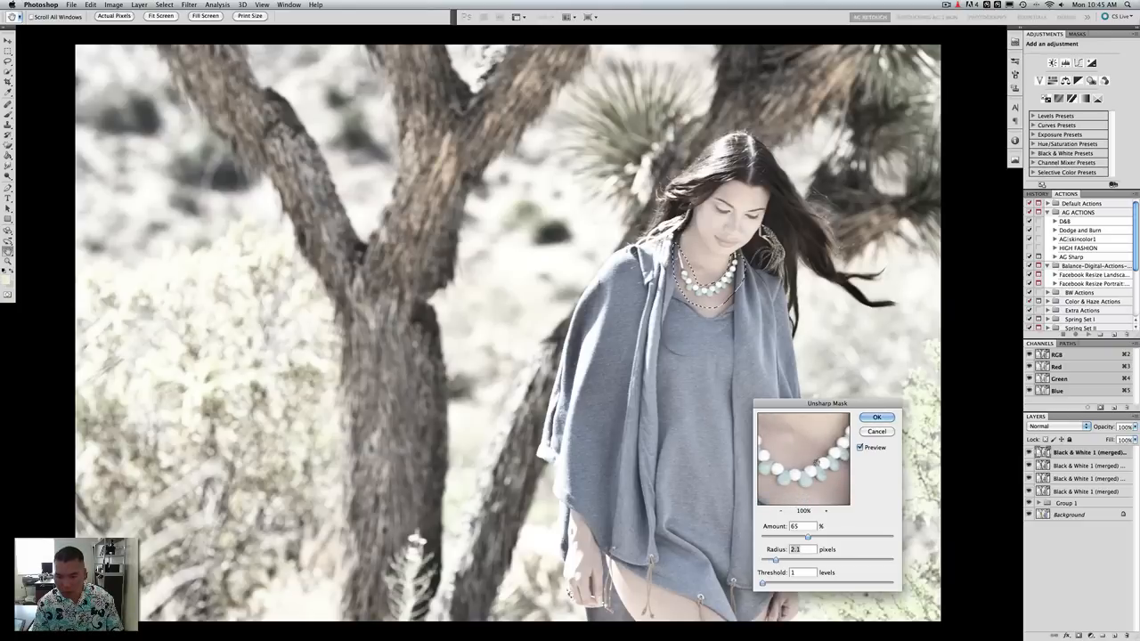
click(877, 418)
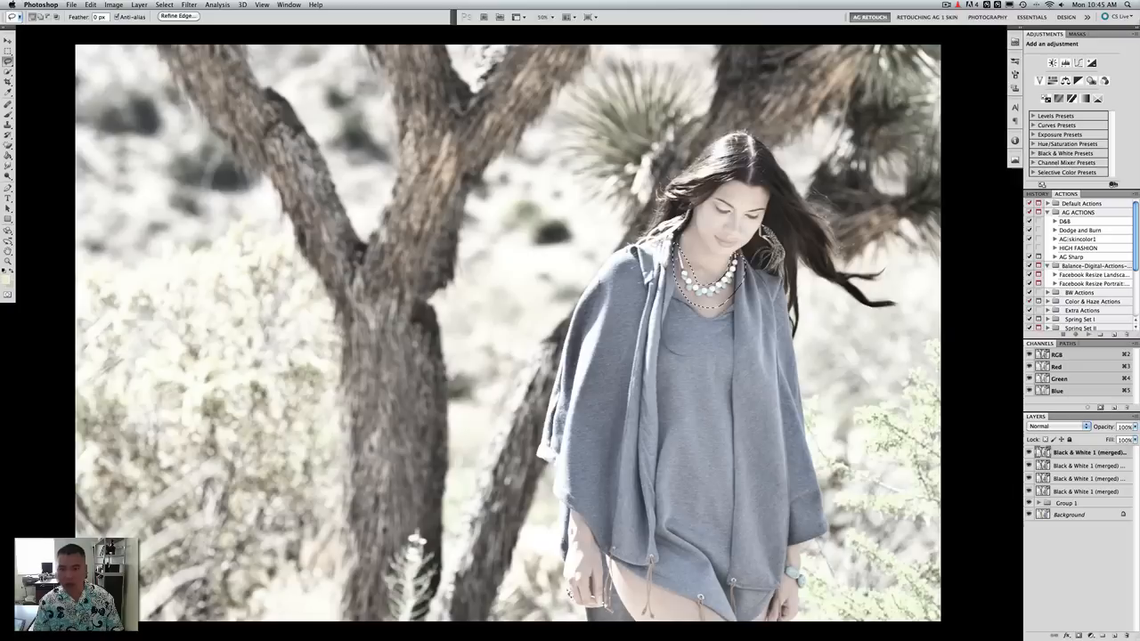
key(super+d)
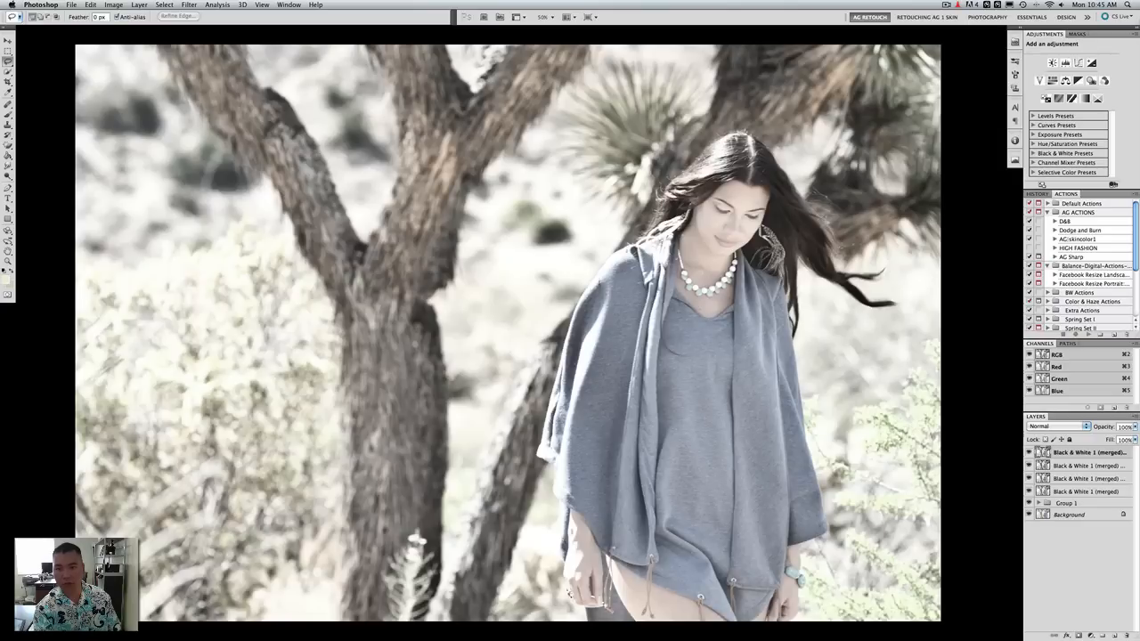
key(super+d)
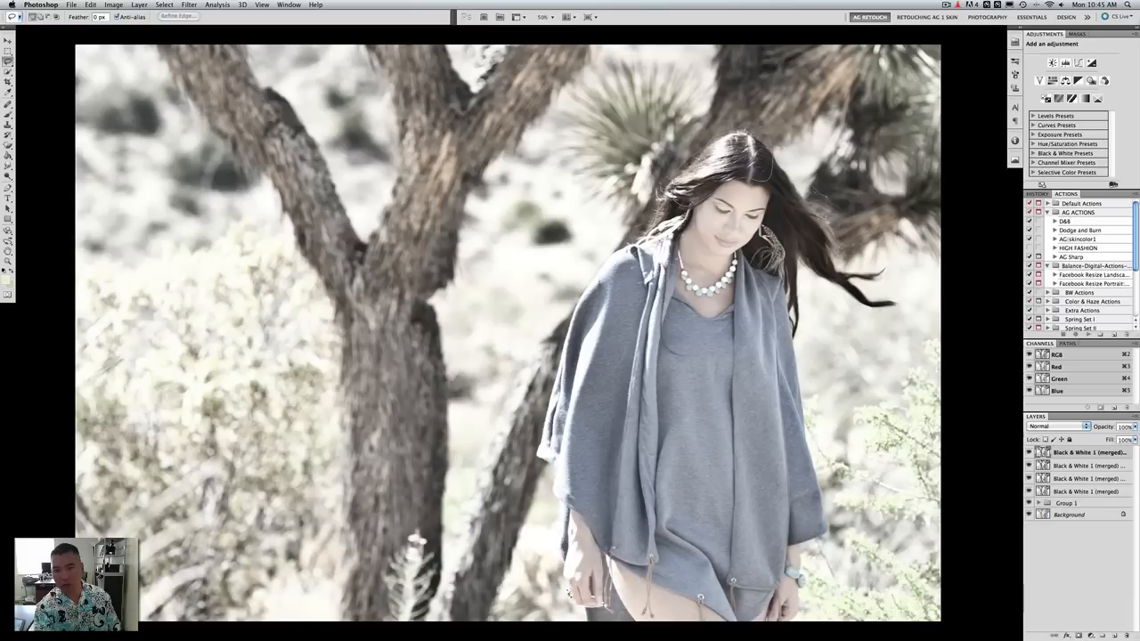
Lasso the hair on the crown of the head and sharpen it with Unsharp Mask at 65%, 2.1 pixels radius and threshold 1
drag(723, 132, 704, 145)
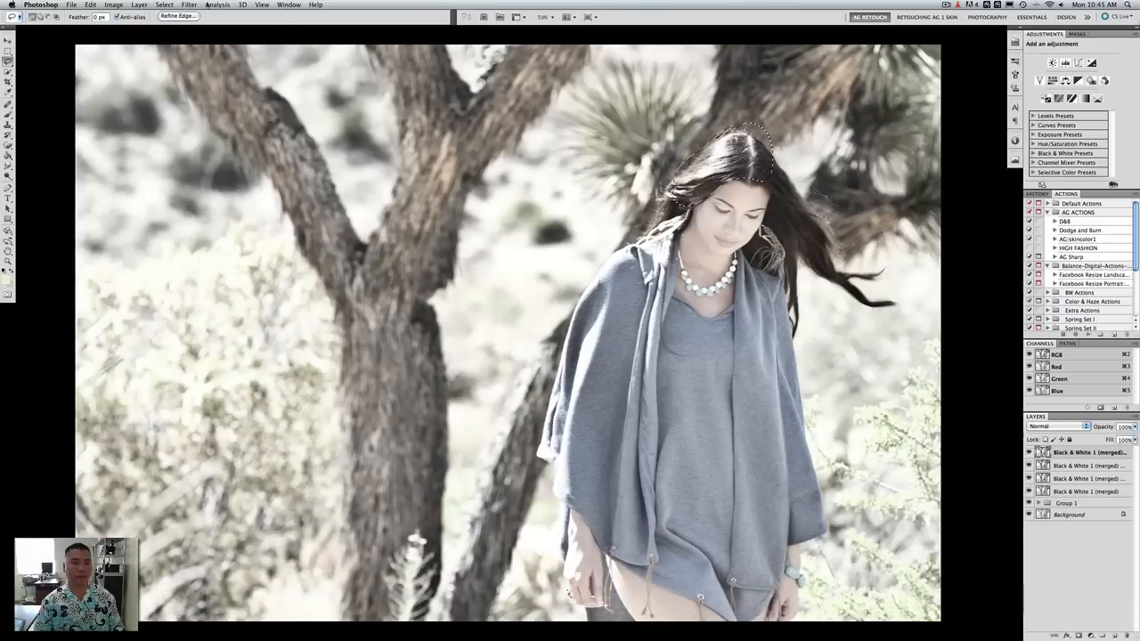
click(190, 4)
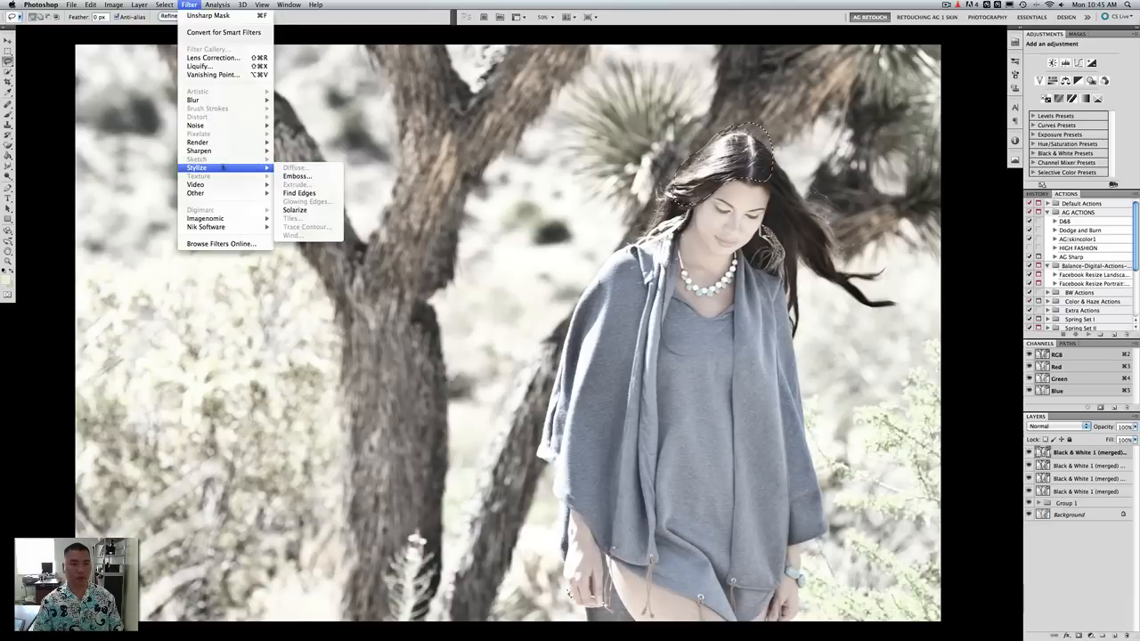
mouse_move(224, 151)
click(294, 184)
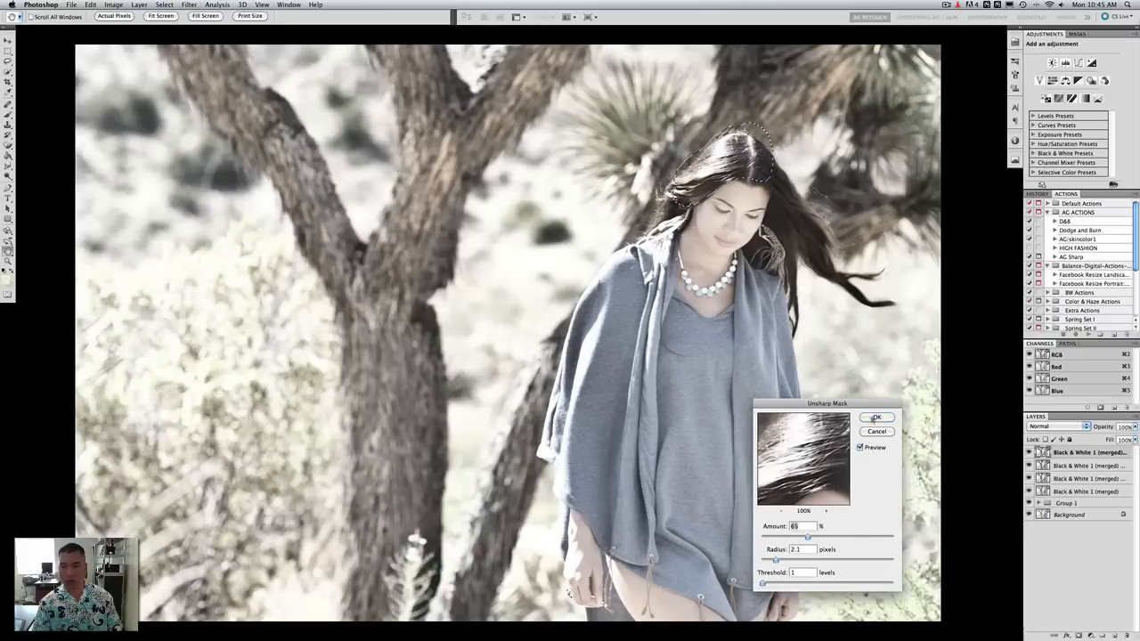
key(Return)
key(super+d)
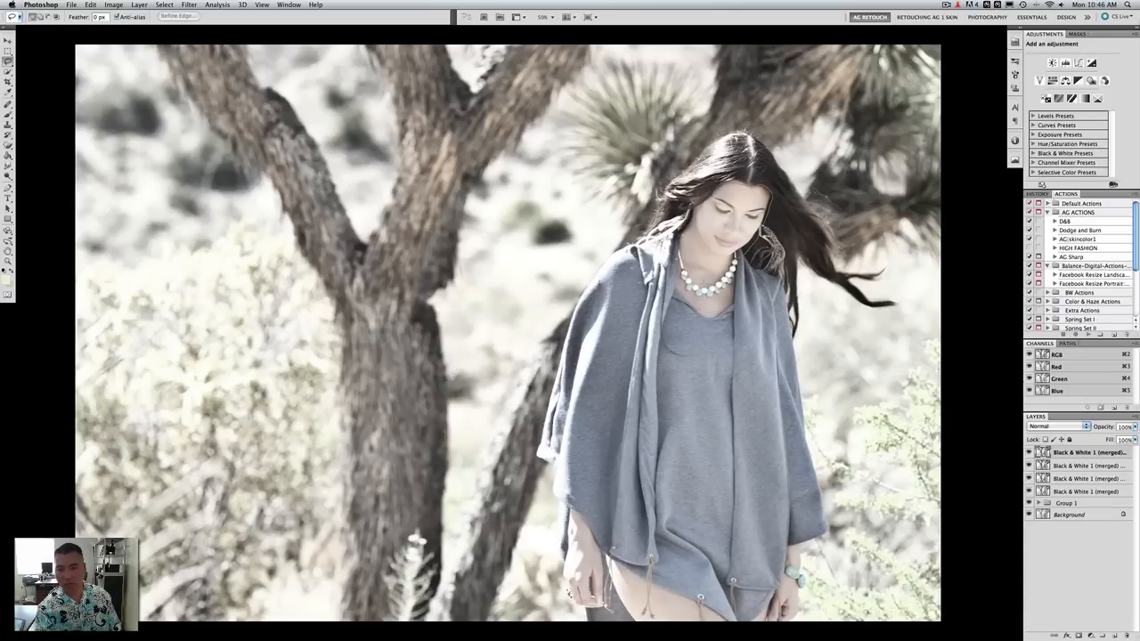
Select the woman's face, sharpen it with Unsharp Mask at 88% amount, 3.8 pixels radius and threshold 1, and deselect
key(shift+super+d)
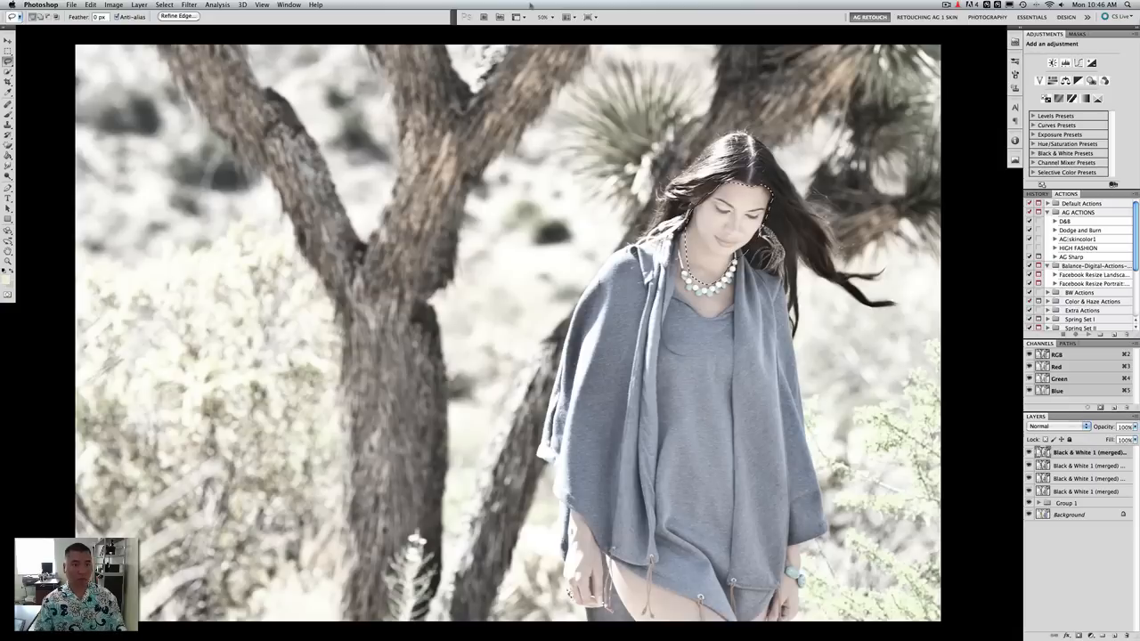
click(189, 4)
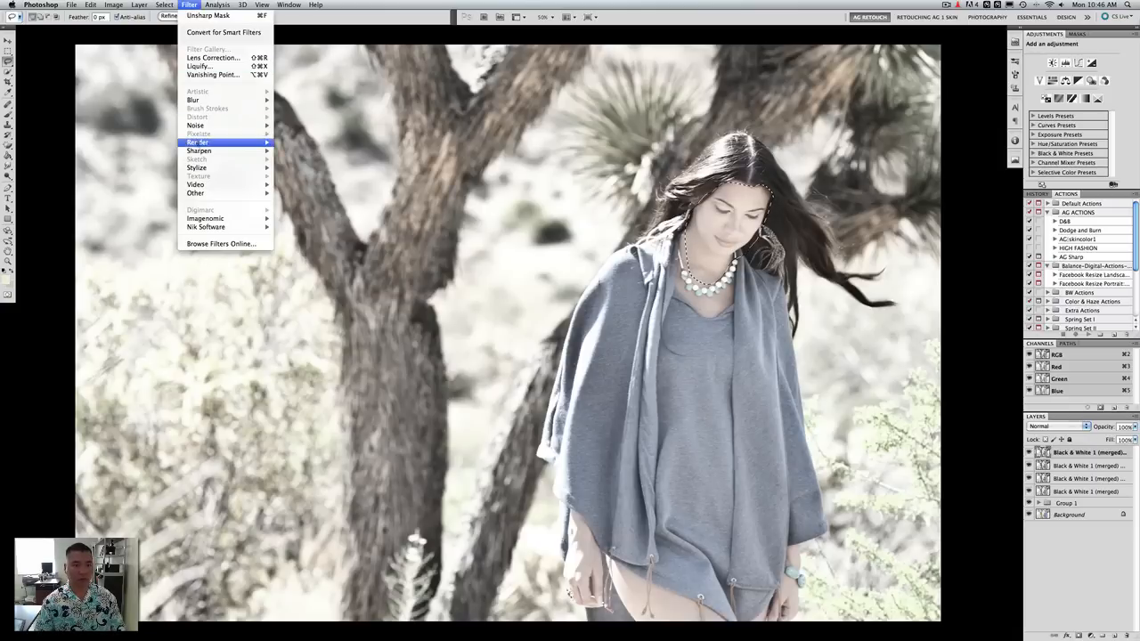
mouse_move(249, 151)
click(294, 185)
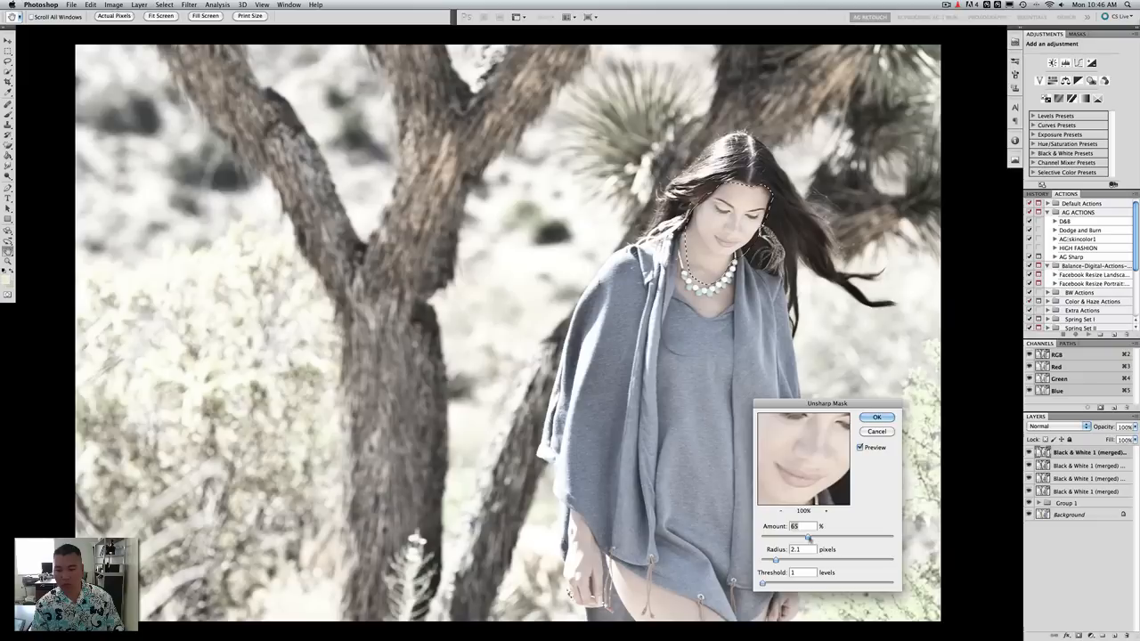
drag(820, 432, 818, 464)
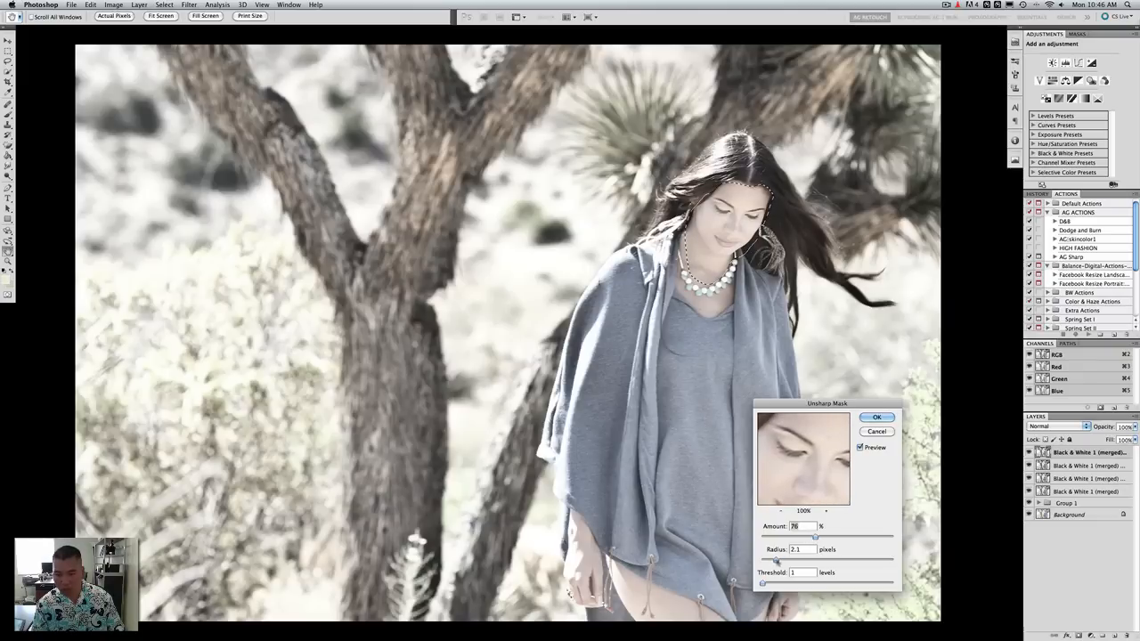
drag(776, 562, 781, 561)
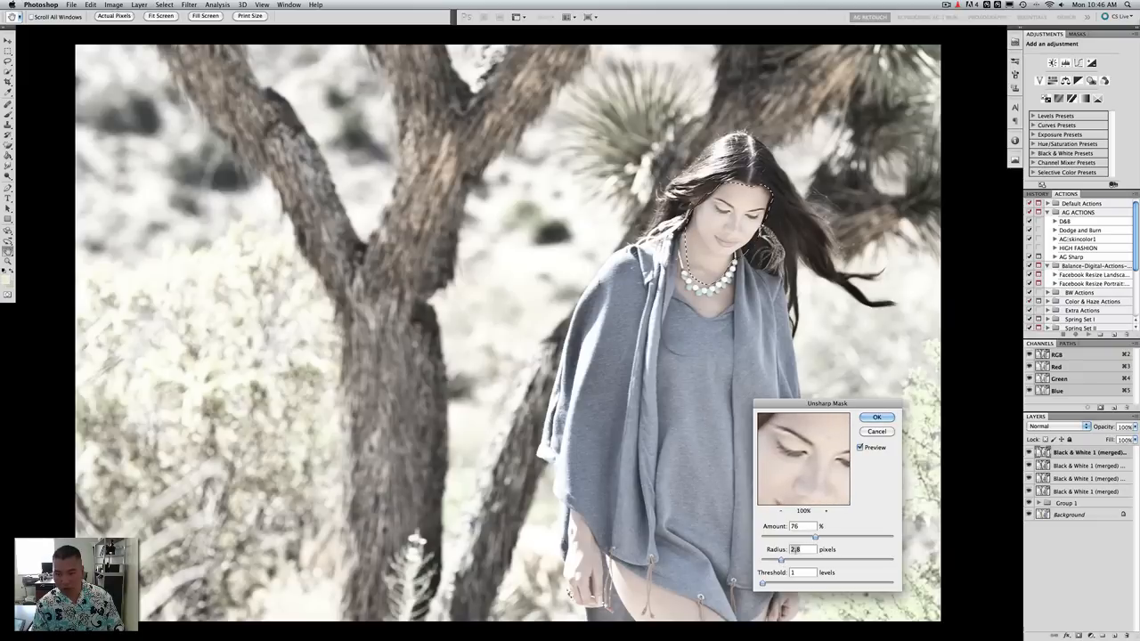
drag(816, 538, 824, 538)
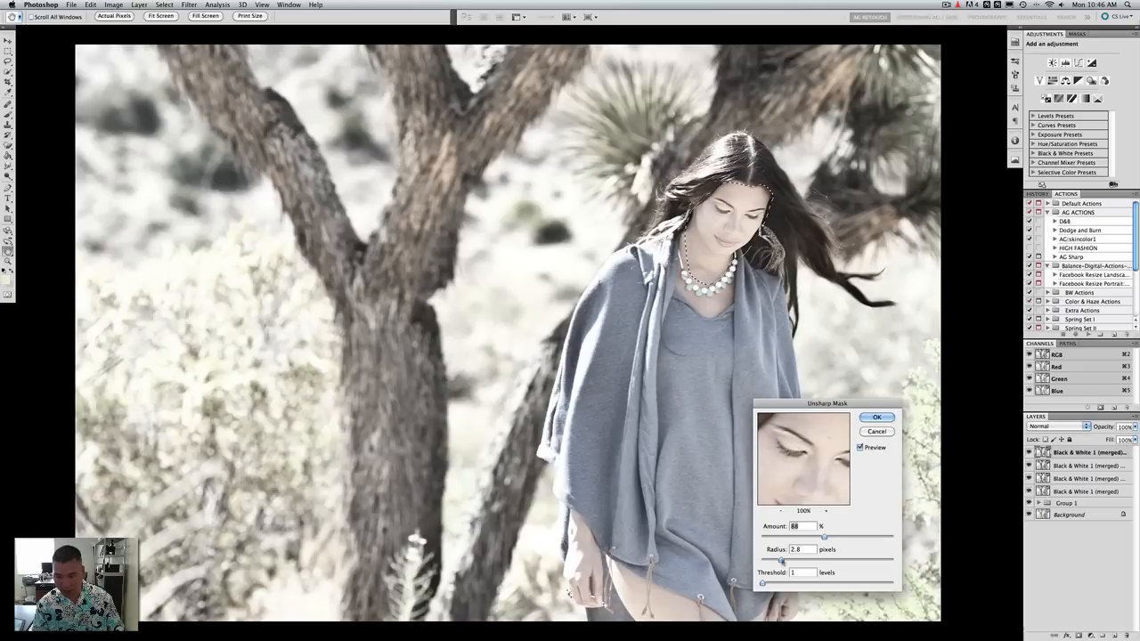
drag(788, 562, 790, 561)
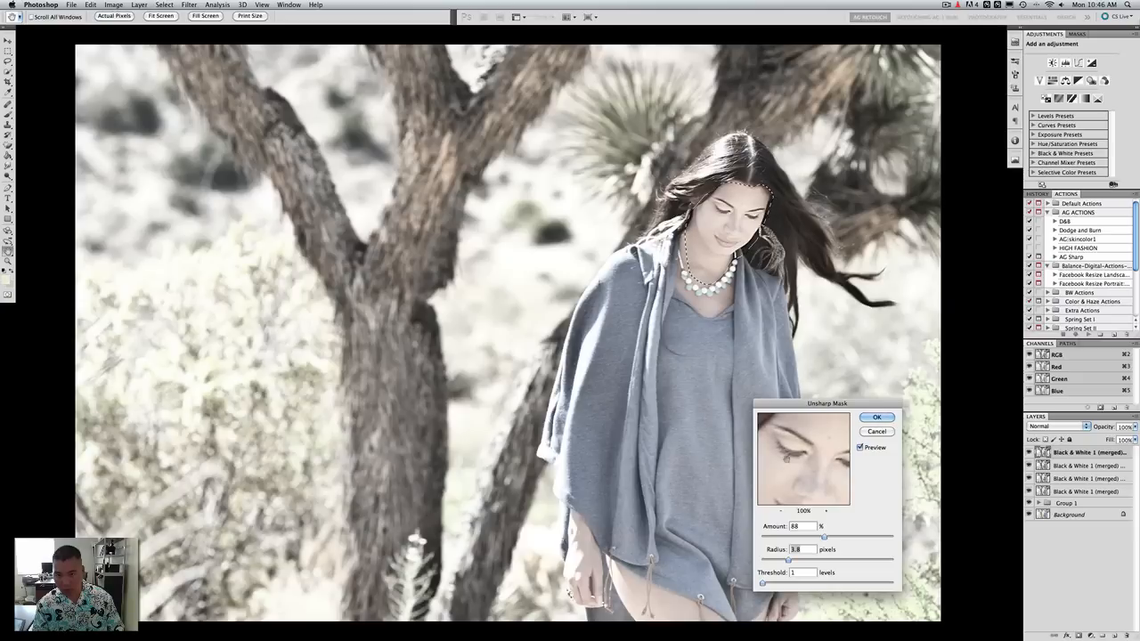
key(Return)
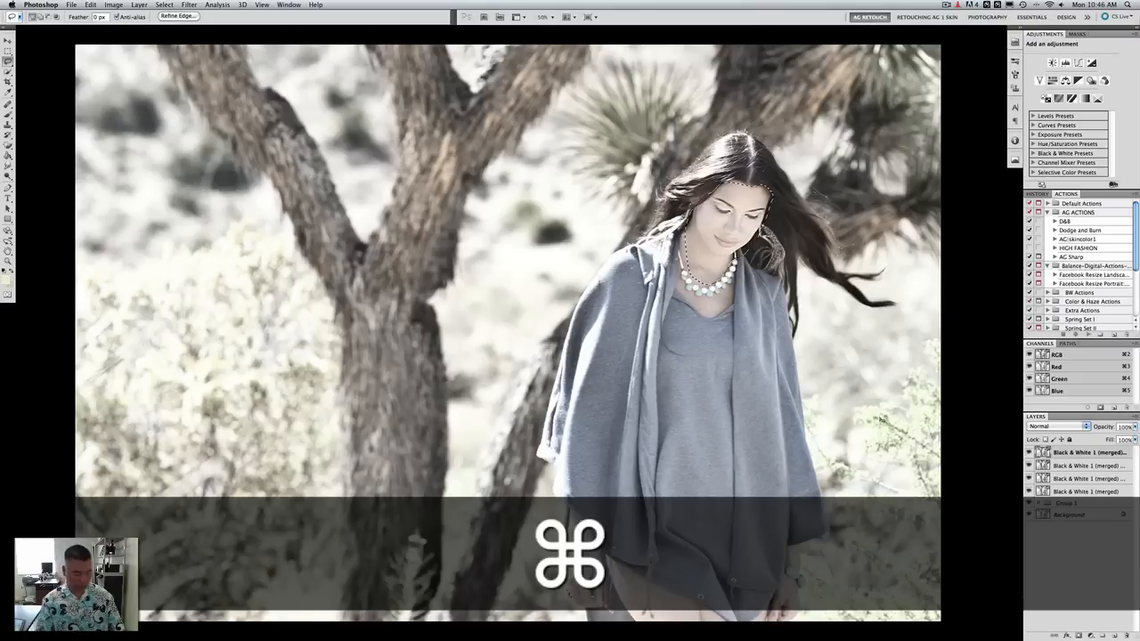
key(super+d)
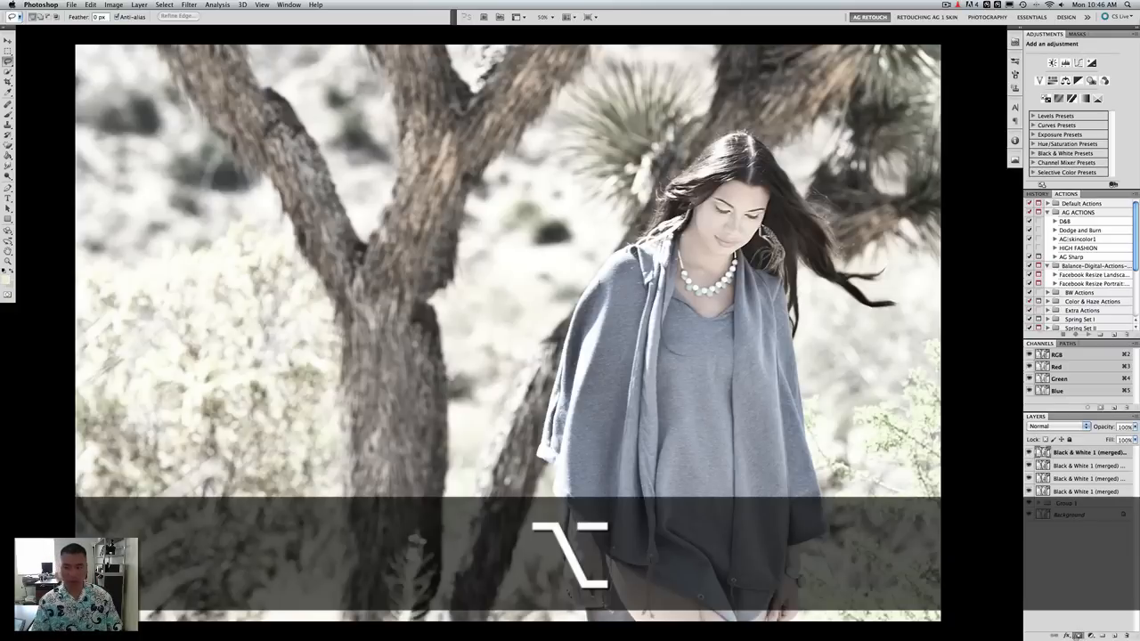
Reset the foreground and background colors to default and hide the sharpened layer behind a black layer mask
alt+click(1093, 634)
key(super+z)
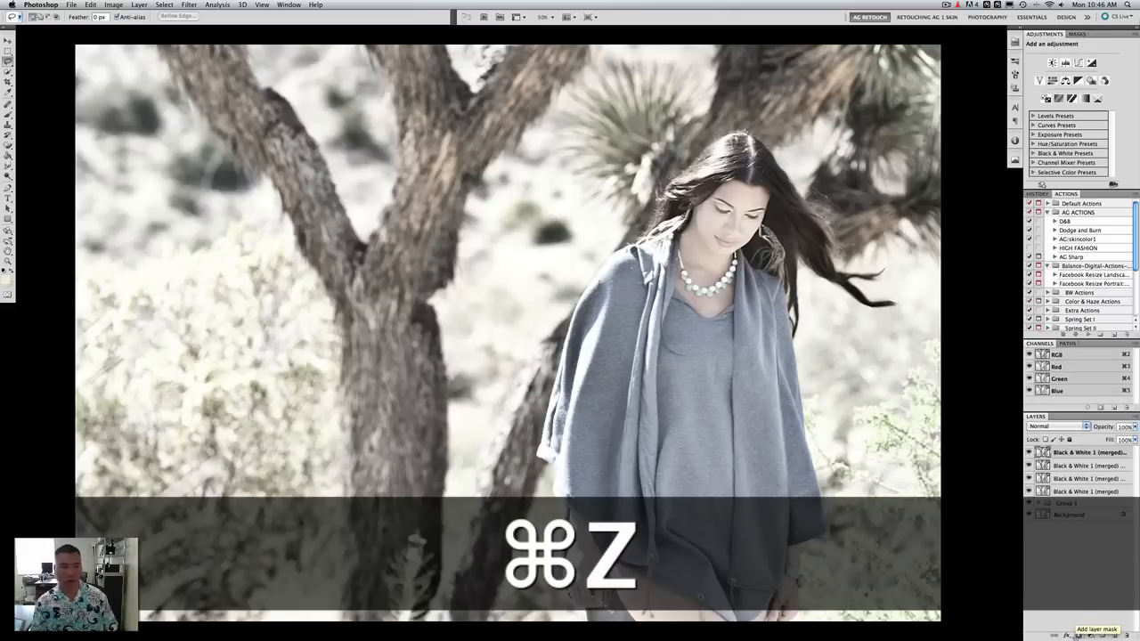
key(d)
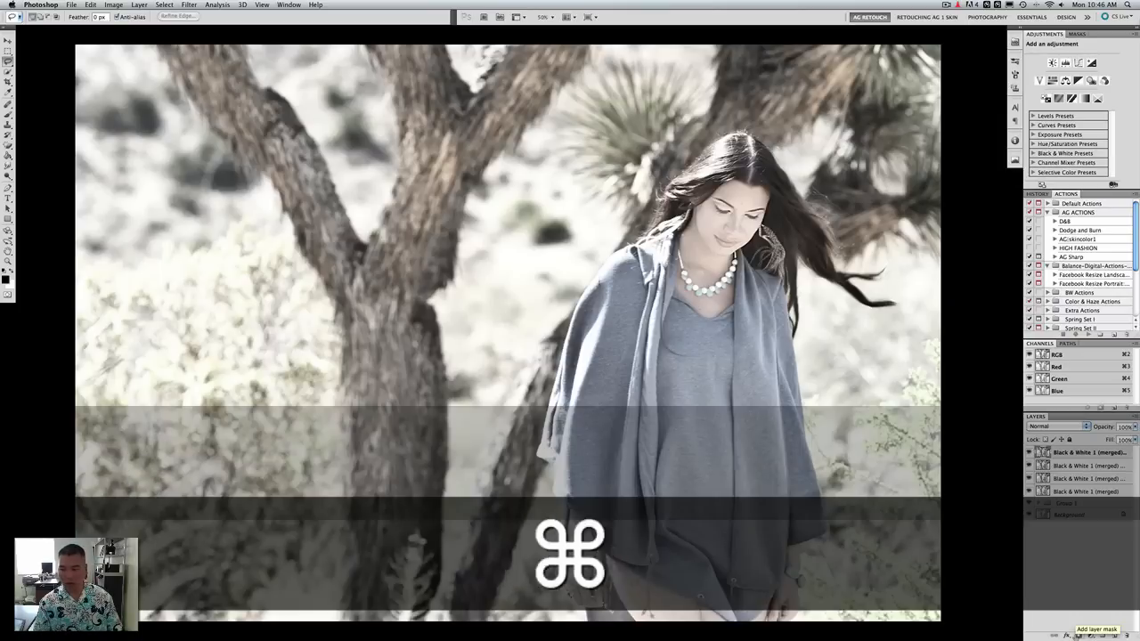
alt+click(1092, 635)
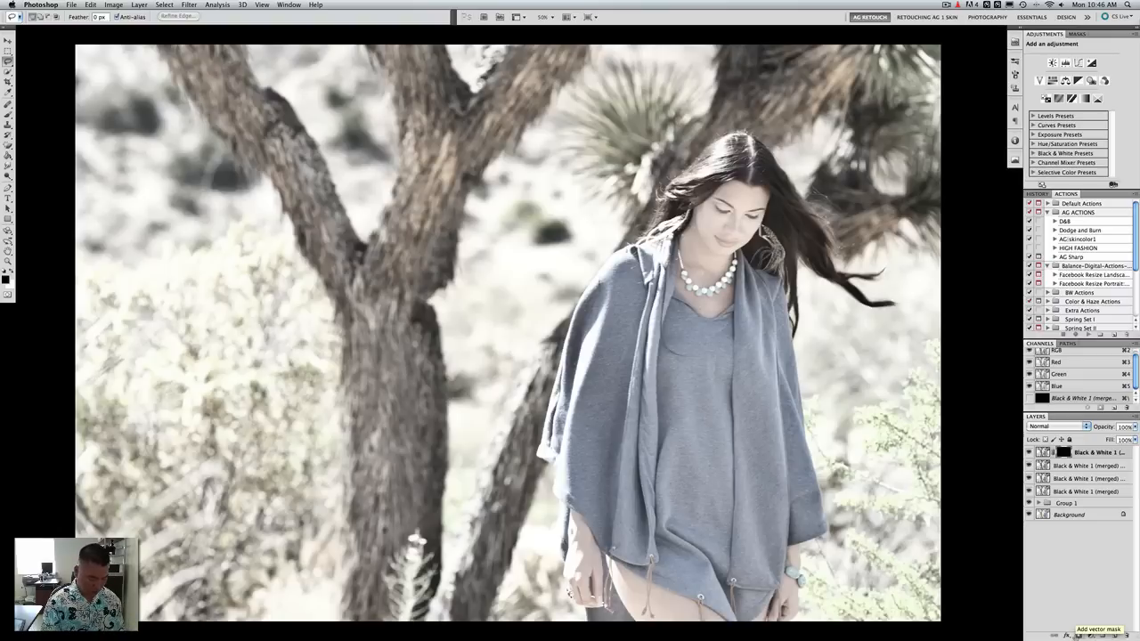
Prepare the Brush for painting on the mask with white, at size 80 and 100% opacity
key(b)
key(bracketleft)
key(bracketleft)
key(bracketleft)
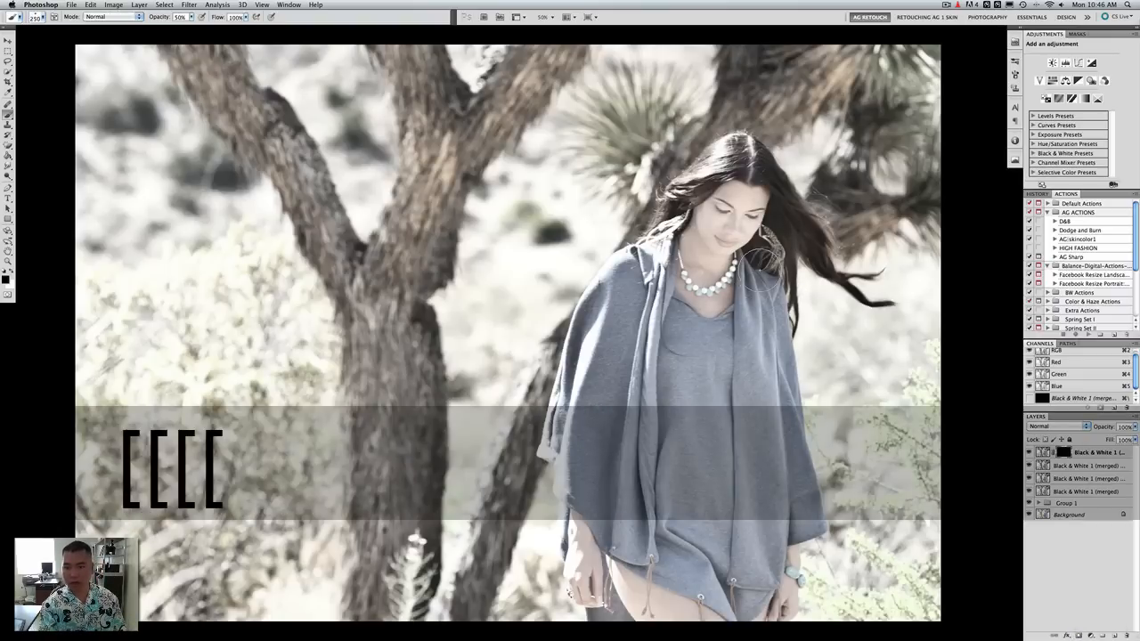
key(bracketleft)
key(bracketleft)
key(bracketleft)
key(bracketleft)
key(bracketleft)
key(bracketleft)
key(bracketleft)
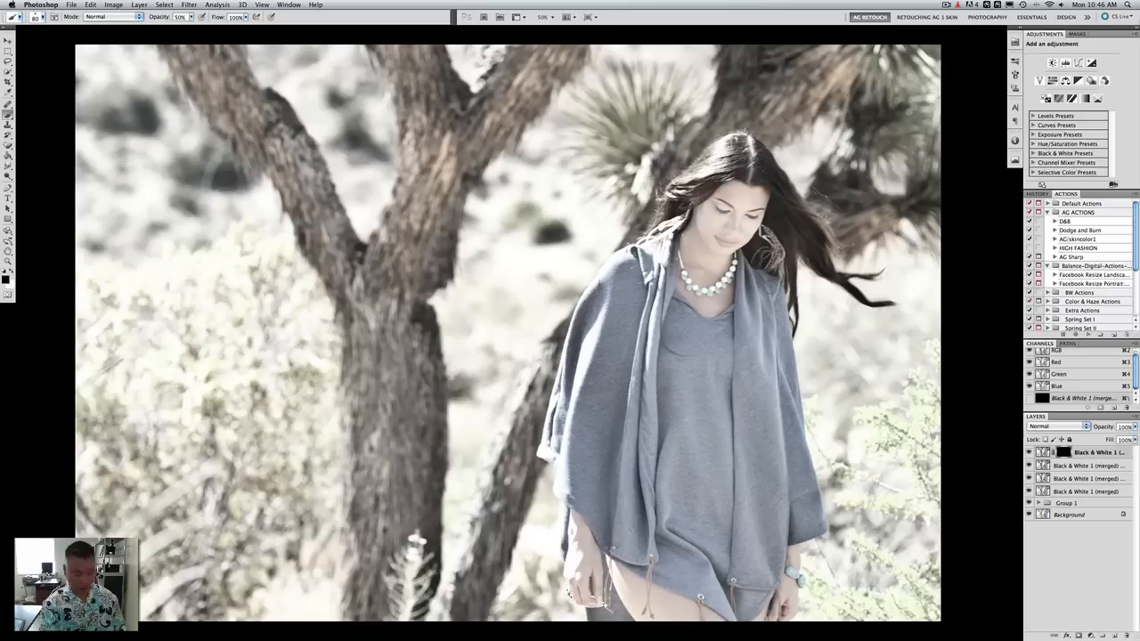
key(x)
key(0)
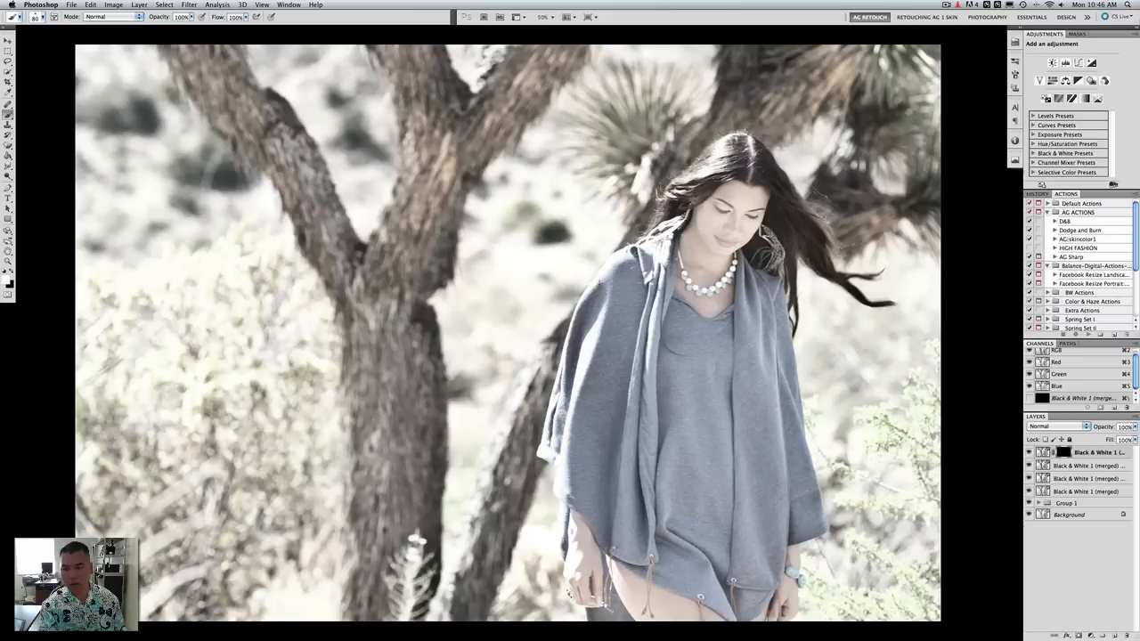
Paint the small details around the woman's face and necklace on the black layer mask with a white brush of 45 to 80 px
key(bracketright)
key(bracketright)
key(bracketleft)
key(bracketleft)
key(bracketleft)
key(bracketleft)
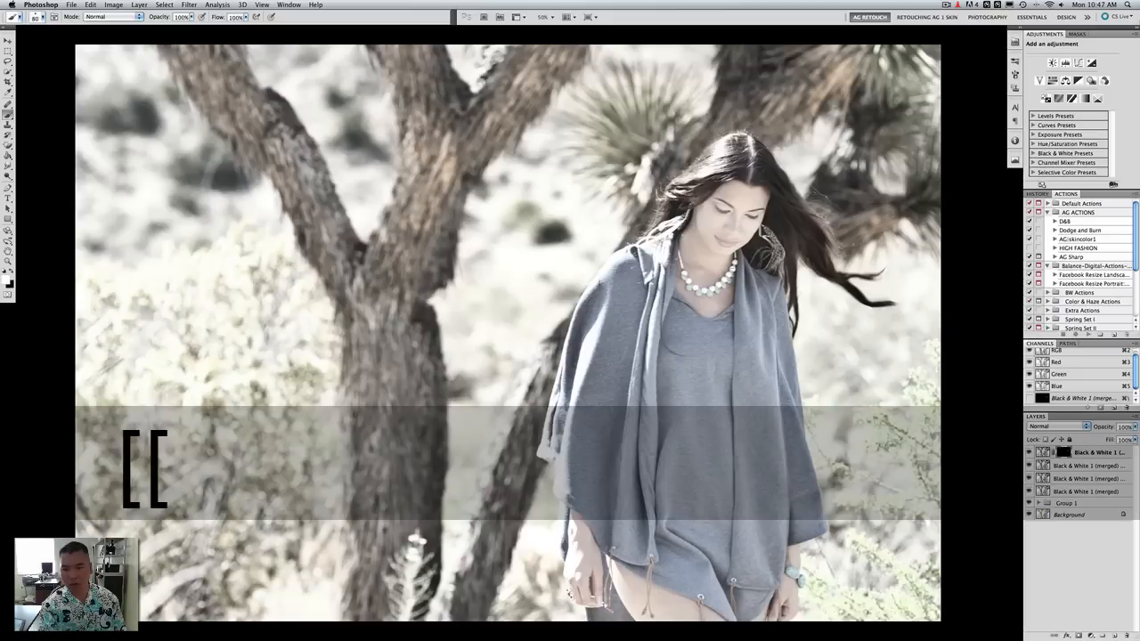
key(bracketleft)
key(bracketleft)
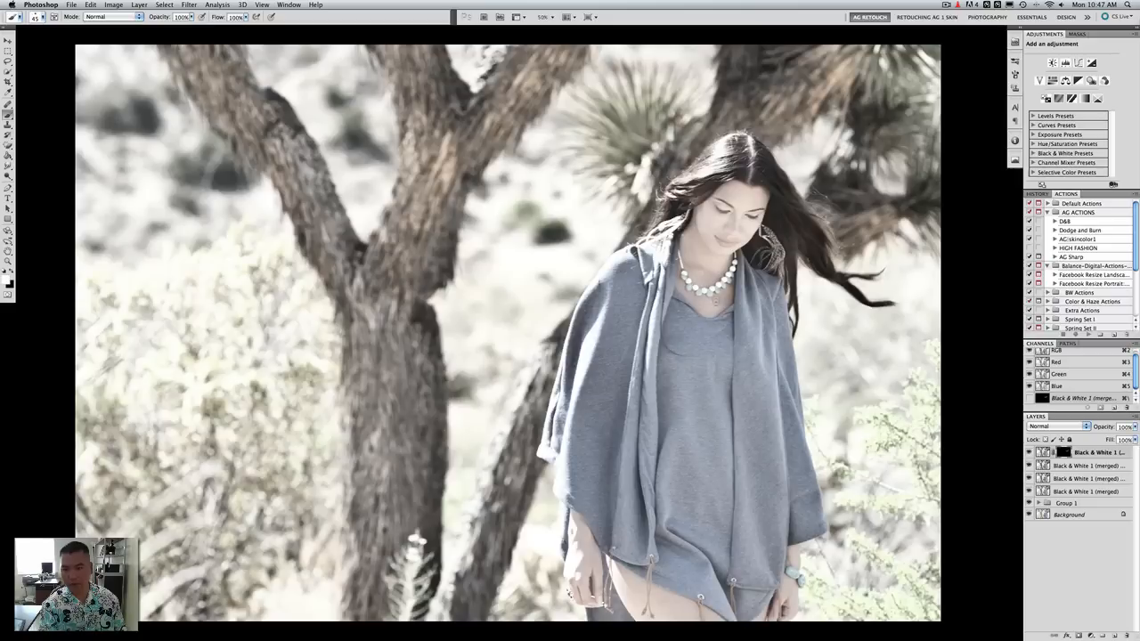
key(bracketright)
key(bracketright)
key(bracketright)
key(bracketright)
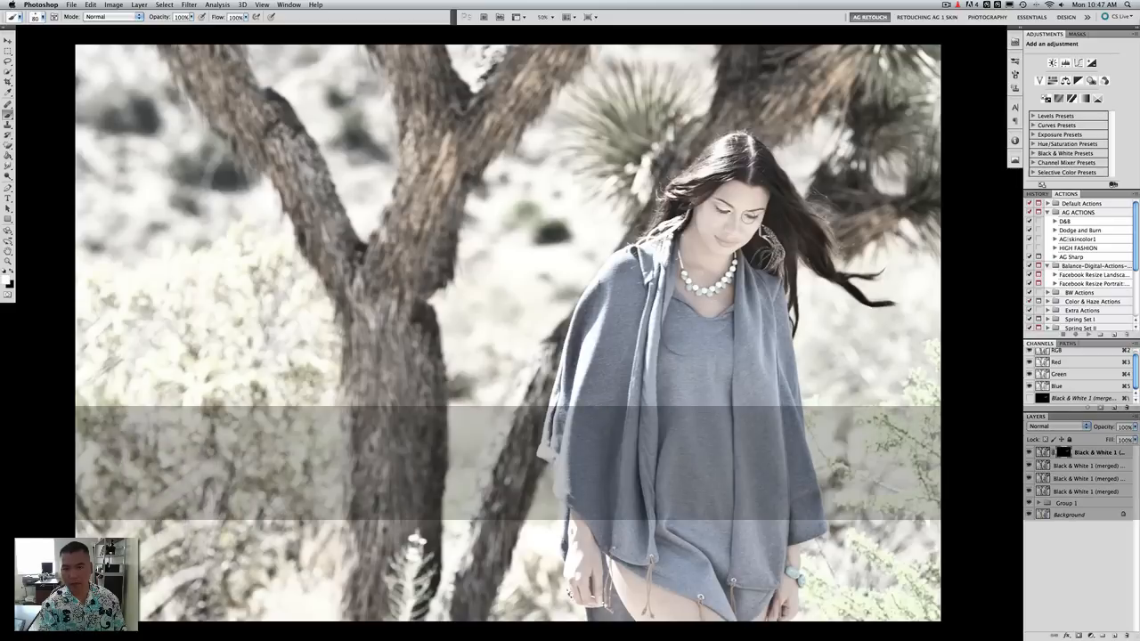
Paint the woman's face on the layer mask at 30% opacity with a 250 px brush, and merge the masked layer down
key(bracketright)
key(bracketright)
key(bracketright)
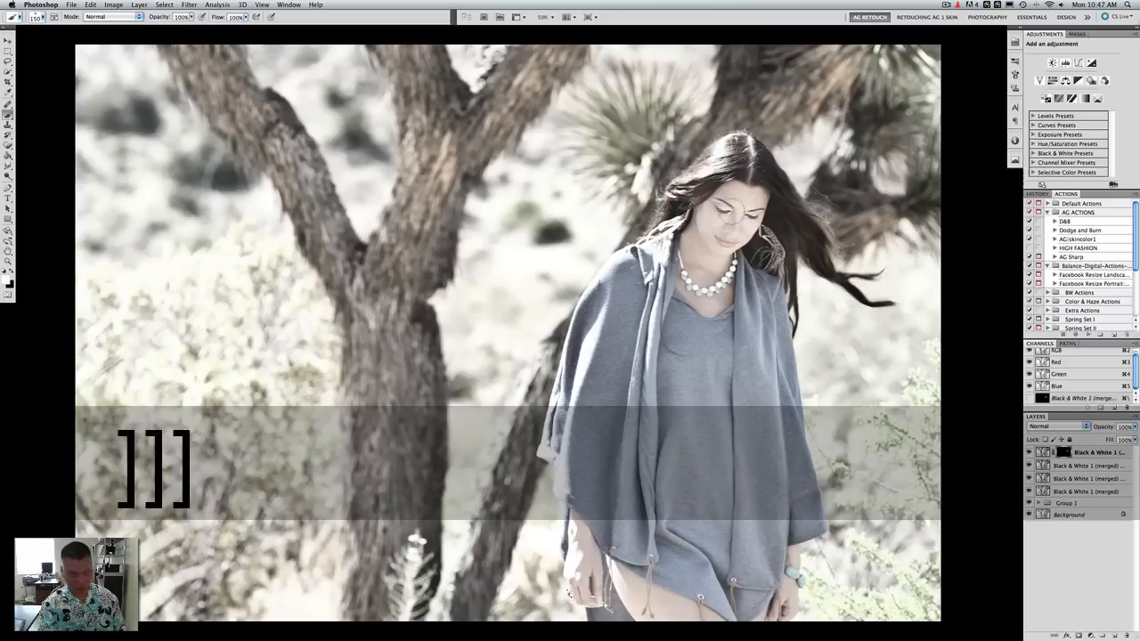
key(3)
key(bracketright)
key(bracketright)
key(bracketright)
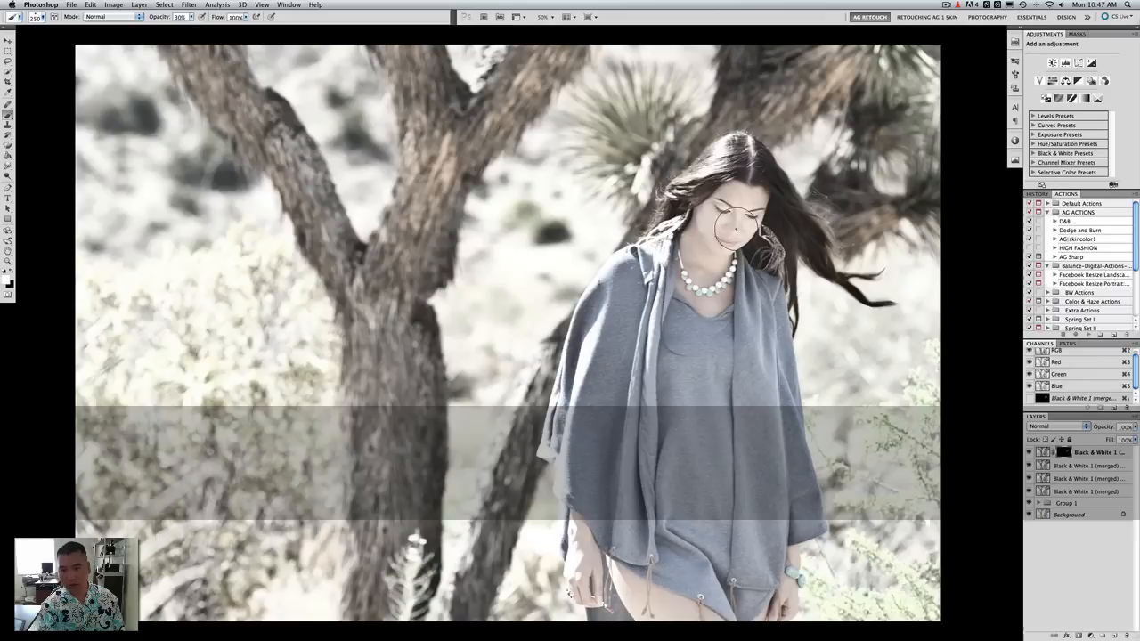
key(0)
key(minus)
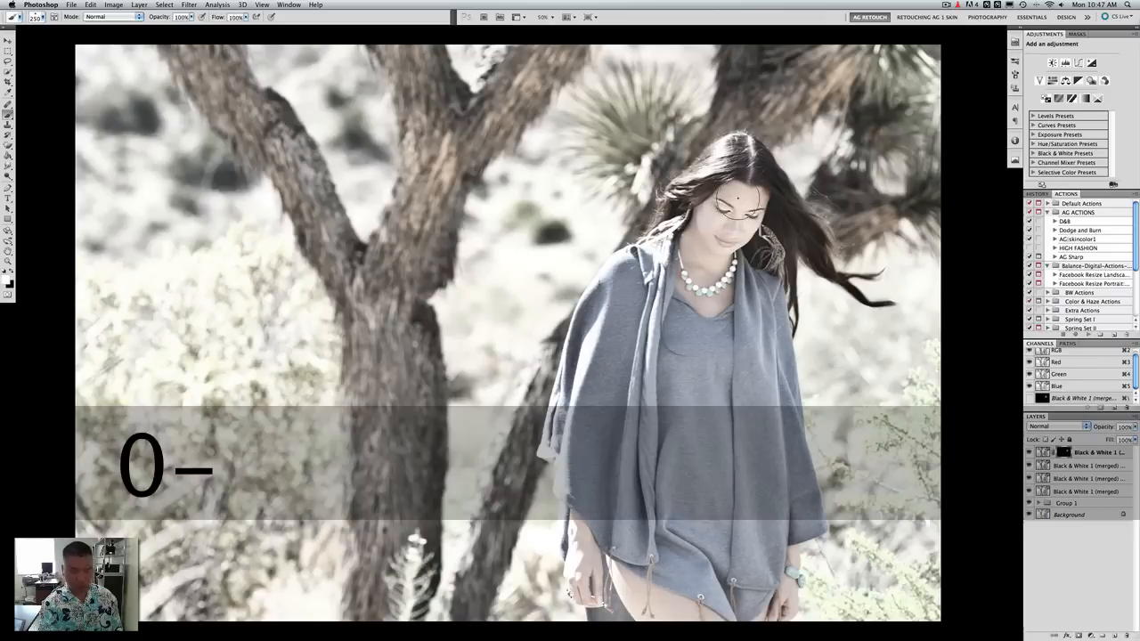
key(bracketleft)
key(bracketleft)
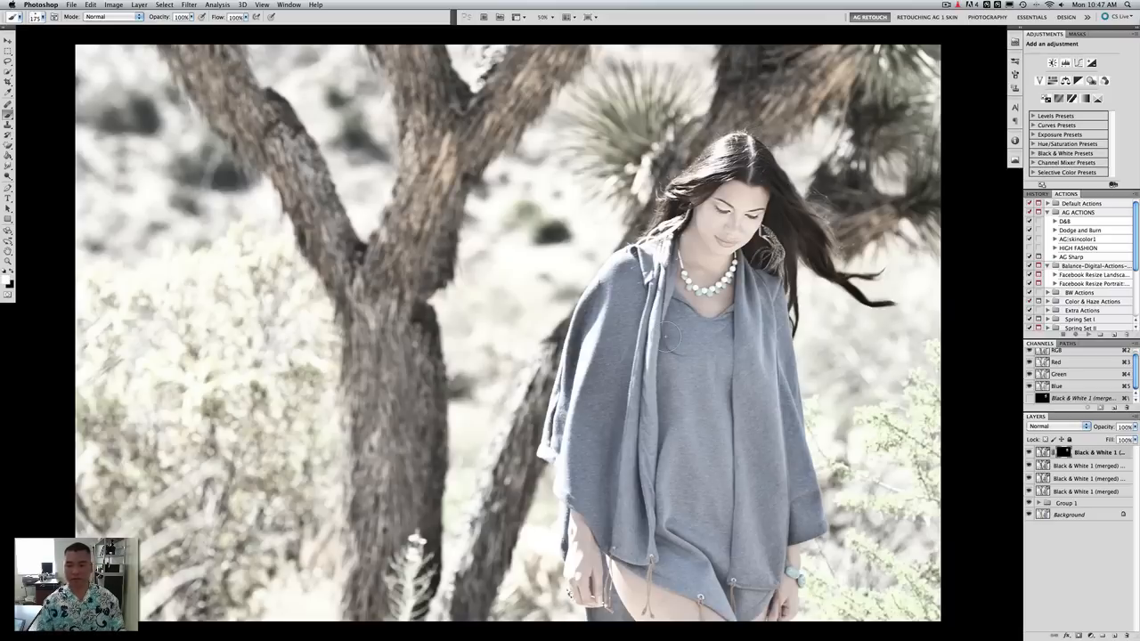
key(super)
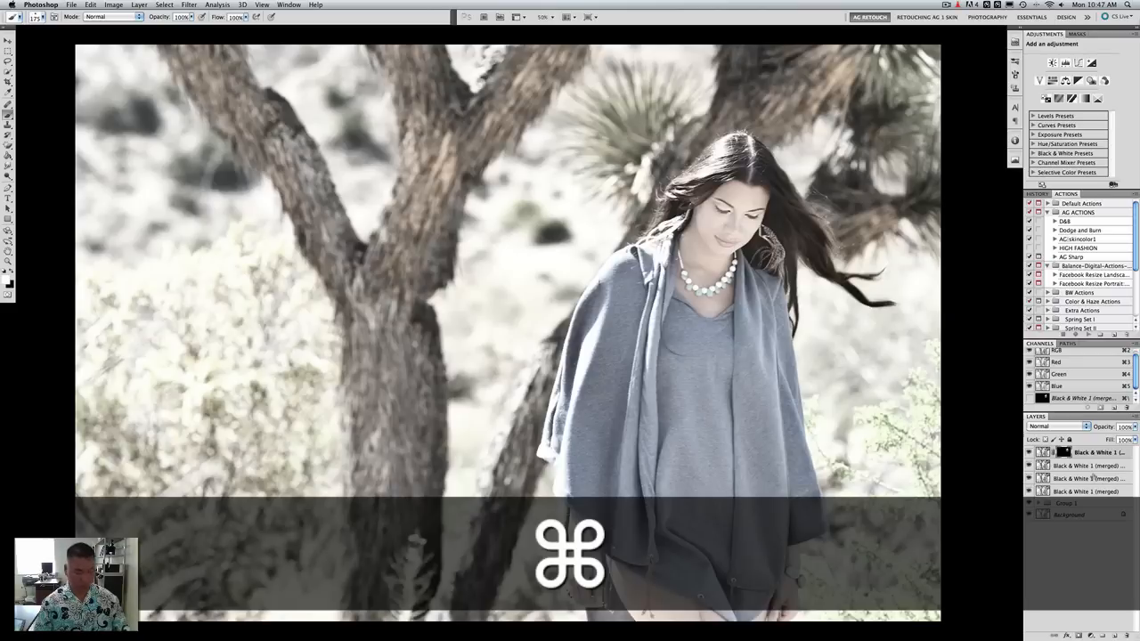
key(super+e)
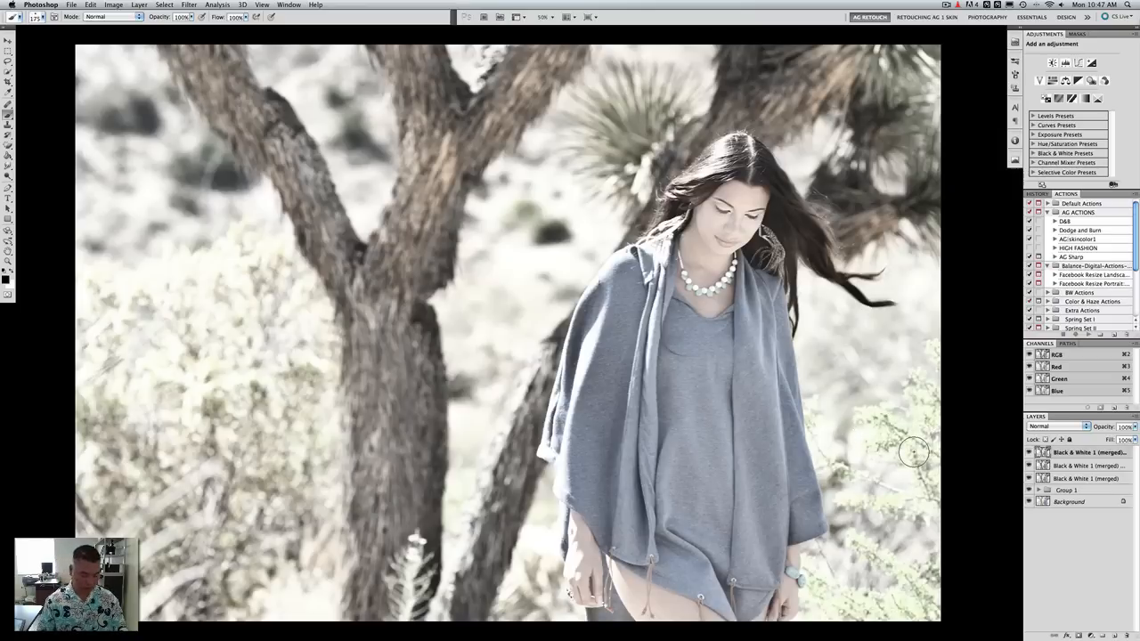
Duplicate the merged layer and lasso the green bush beside the woman, down to the image's lower edge
key(l)
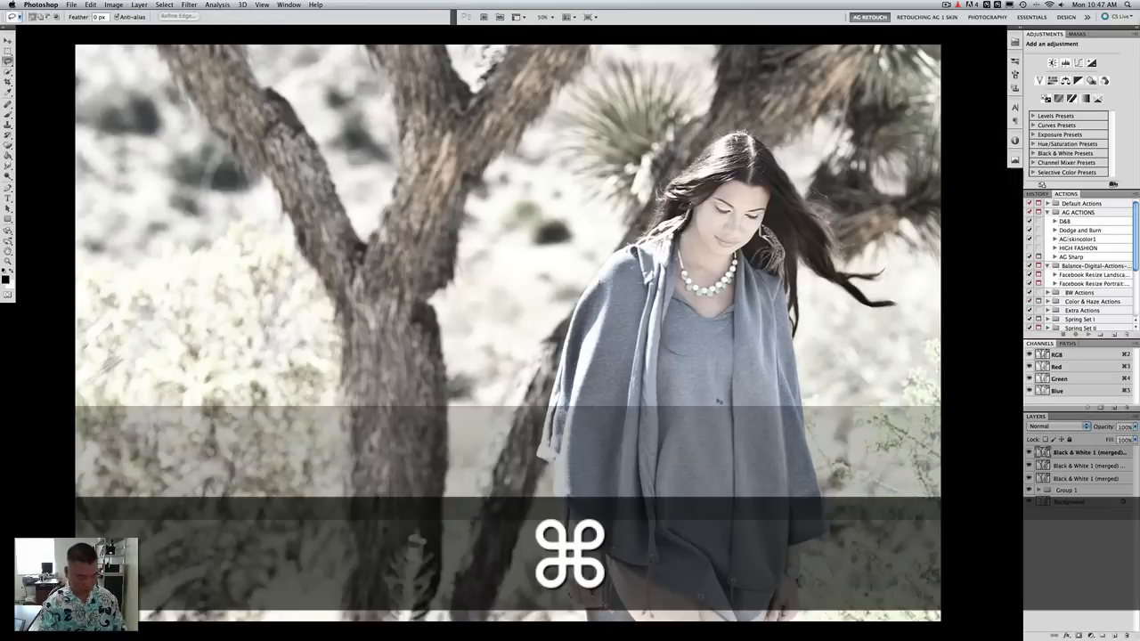
key(super+j)
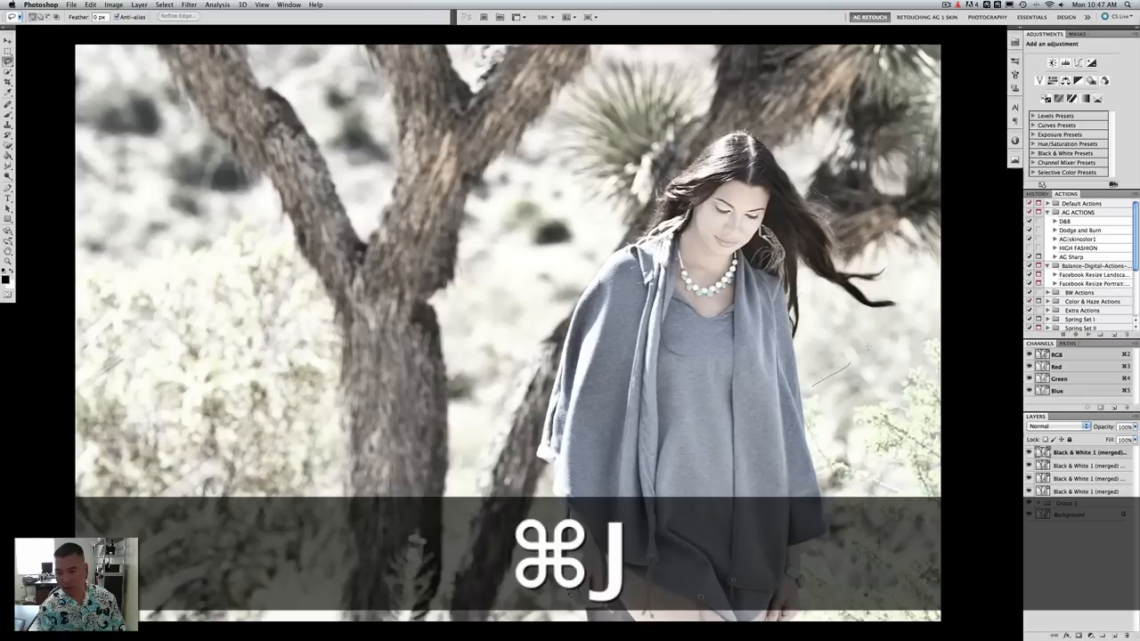
mouse_move(851, 361)
mouse_down()
mouse_move(907, 325)
mouse_move(937, 355)
mouse_up()
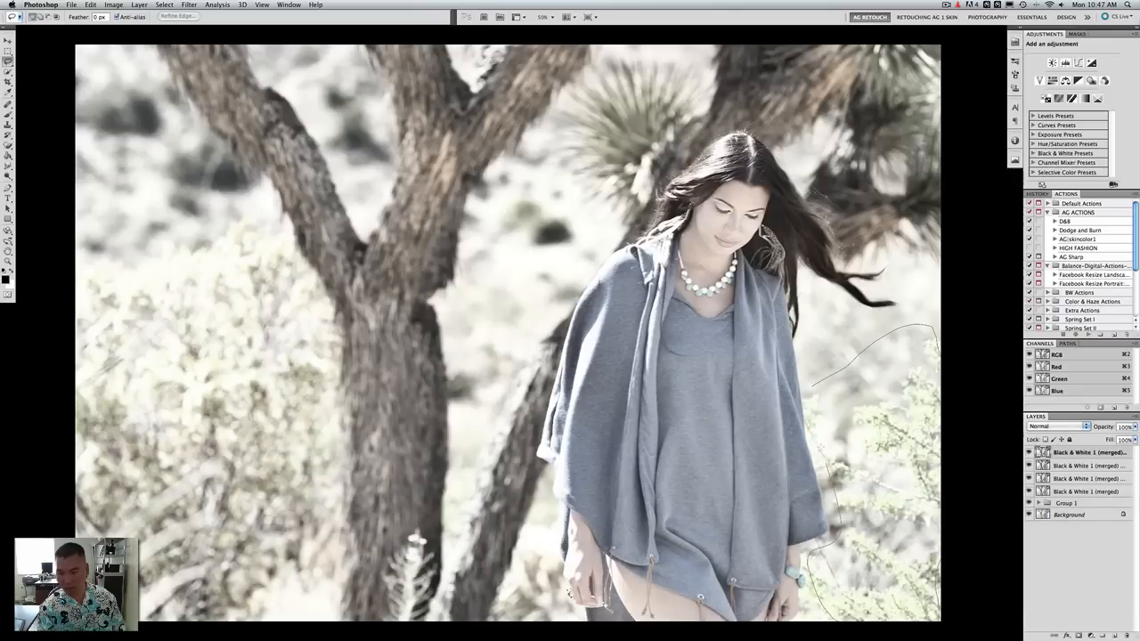
drag(846, 369, 811, 387)
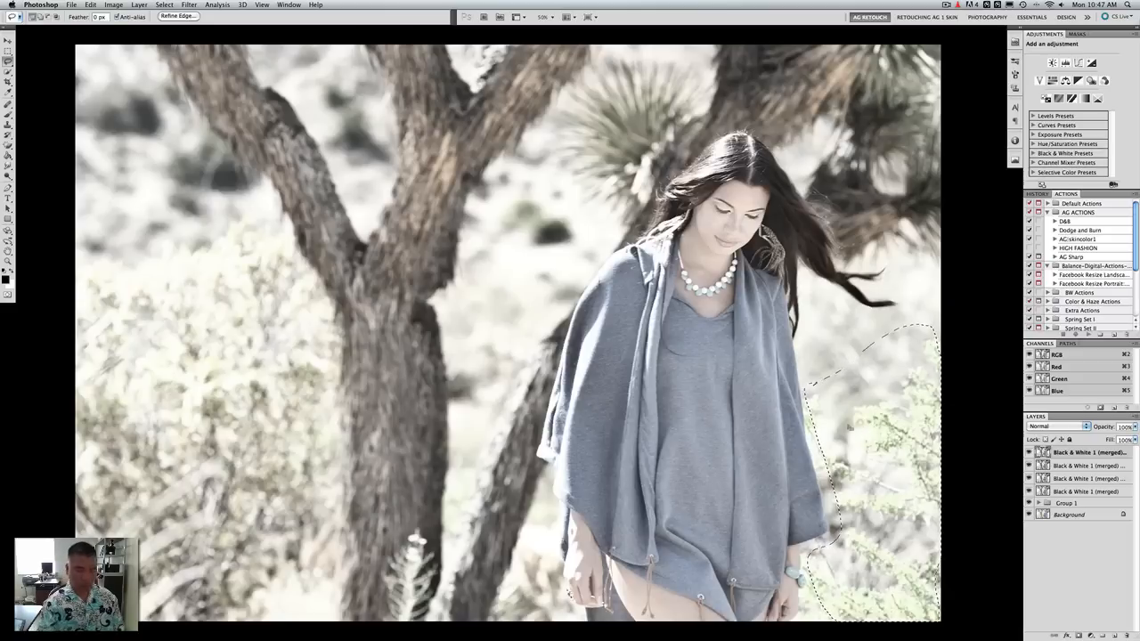
Sharpen the selected bush with Unsharp Mask at amount 72%, radius 1.3 pixels and threshold 1, and deselect it
click(190, 4)
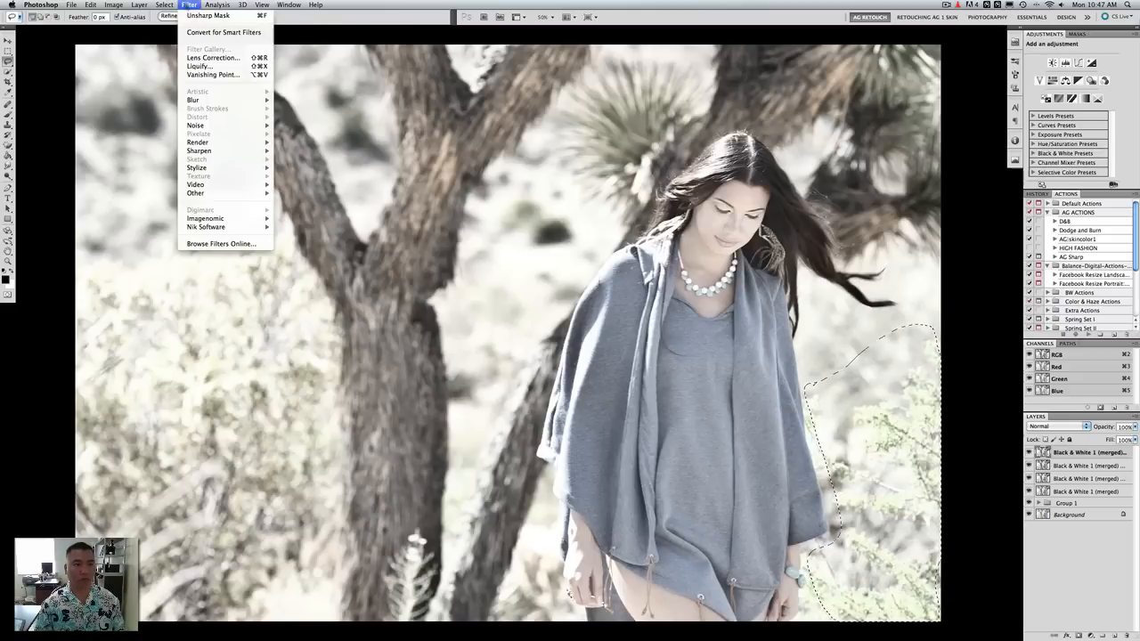
mouse_move(205, 151)
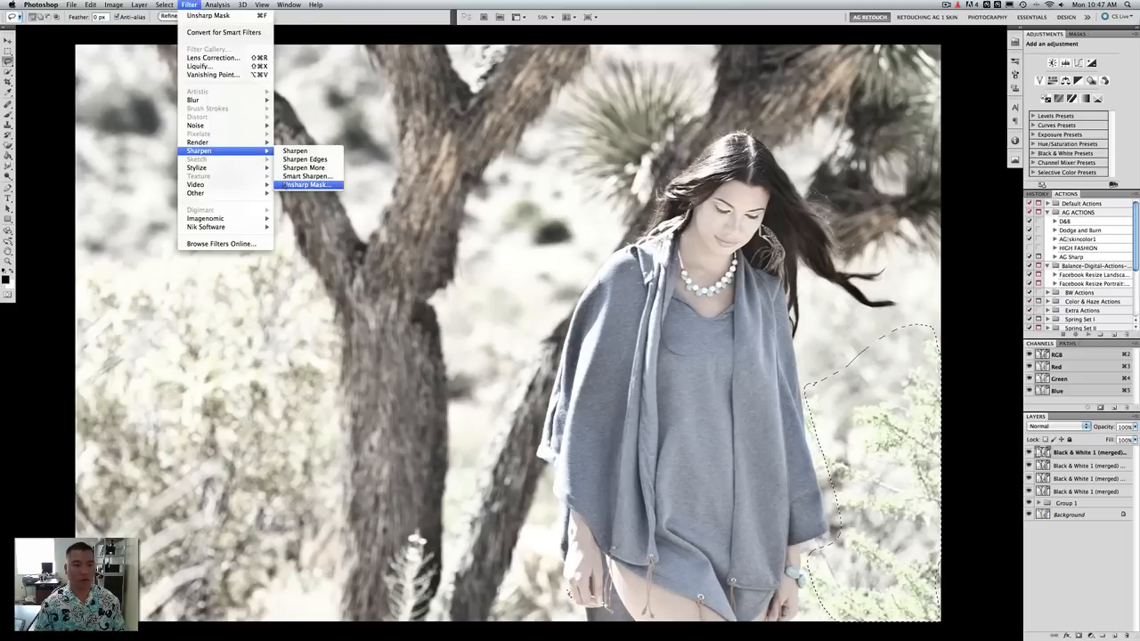
click(303, 184)
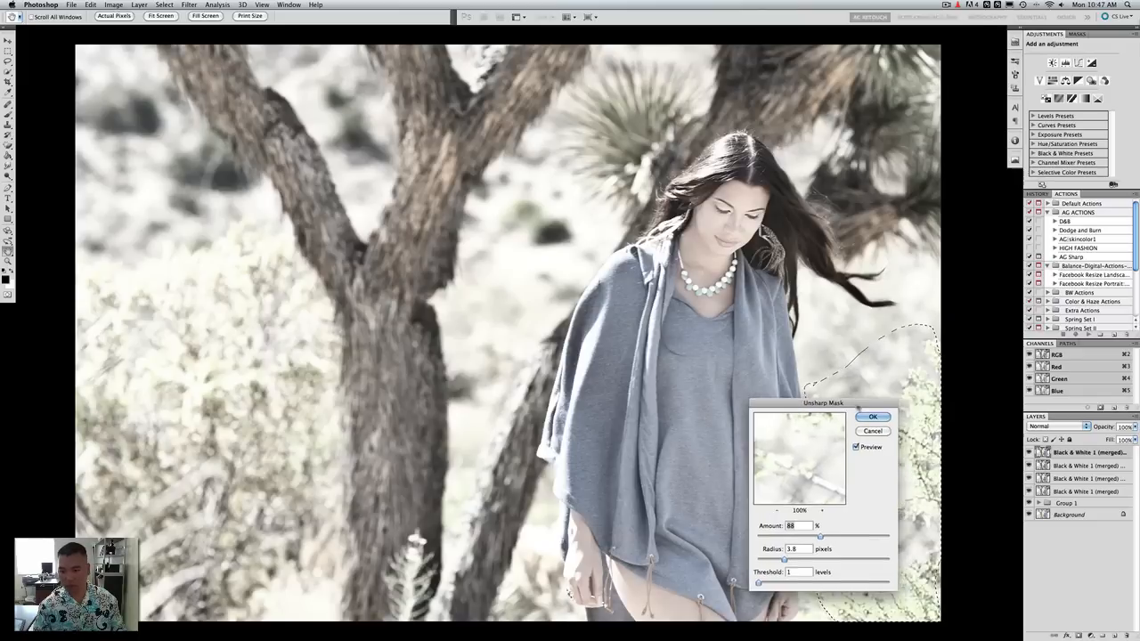
drag(858, 408, 658, 407)
drag(584, 561, 559, 561)
drag(620, 536, 565, 560)
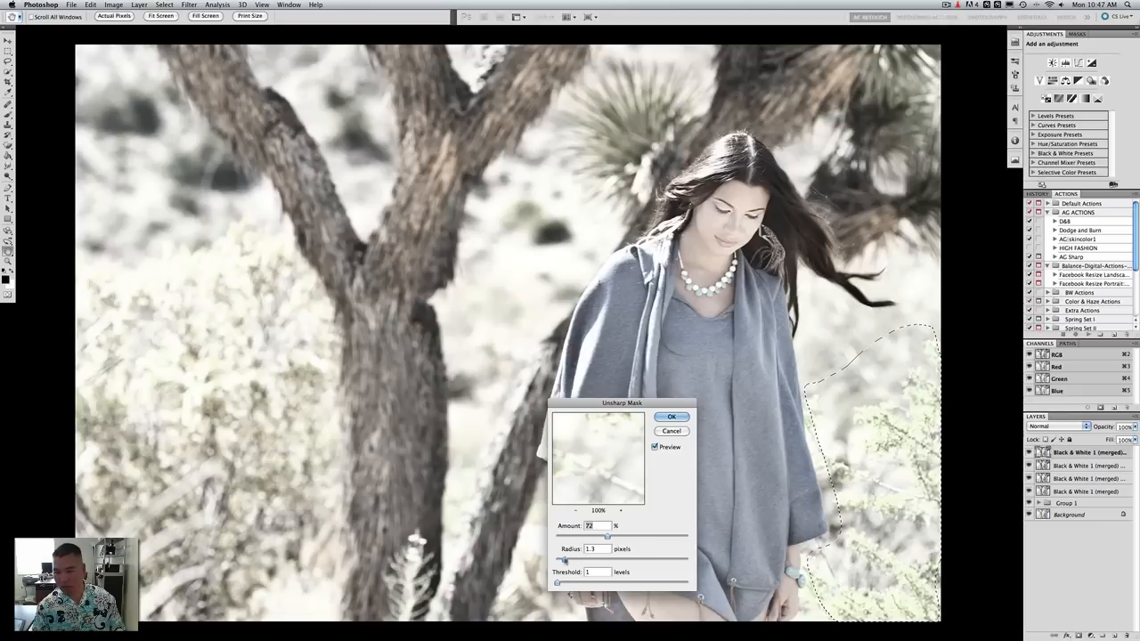
click(672, 417)
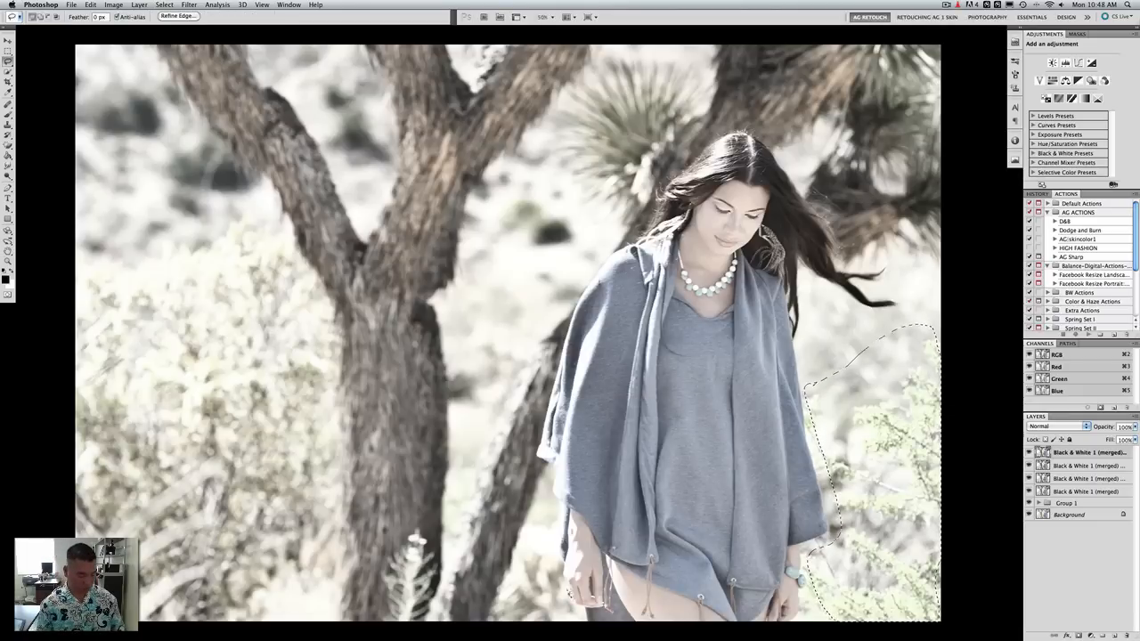
key(super+d)
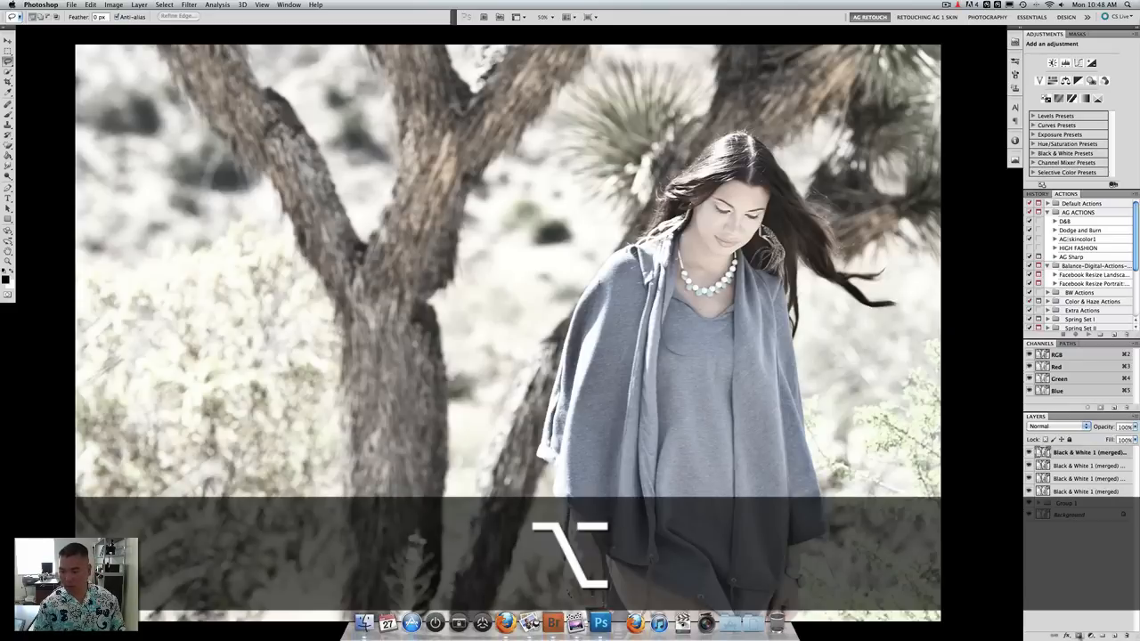
Add a black mask to the sharpened layer and paint the bush back in at 50% opacity with a brush up to 700 px
alt+click(1079, 635)
key(b)
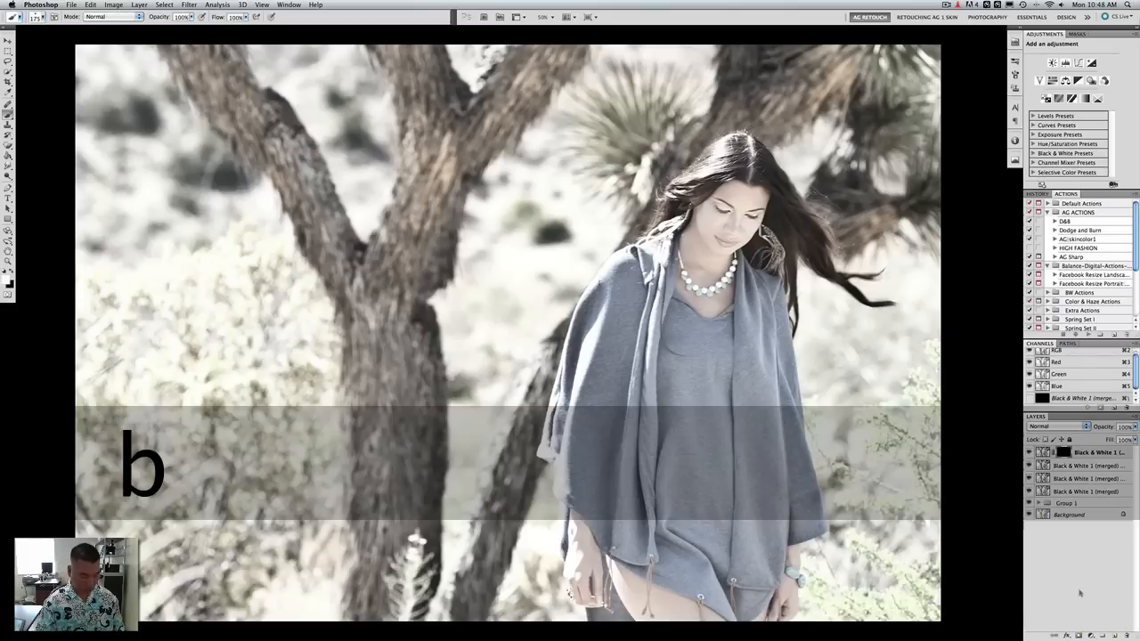
key(bracketright)
key(bracketright)
key(bracketright)
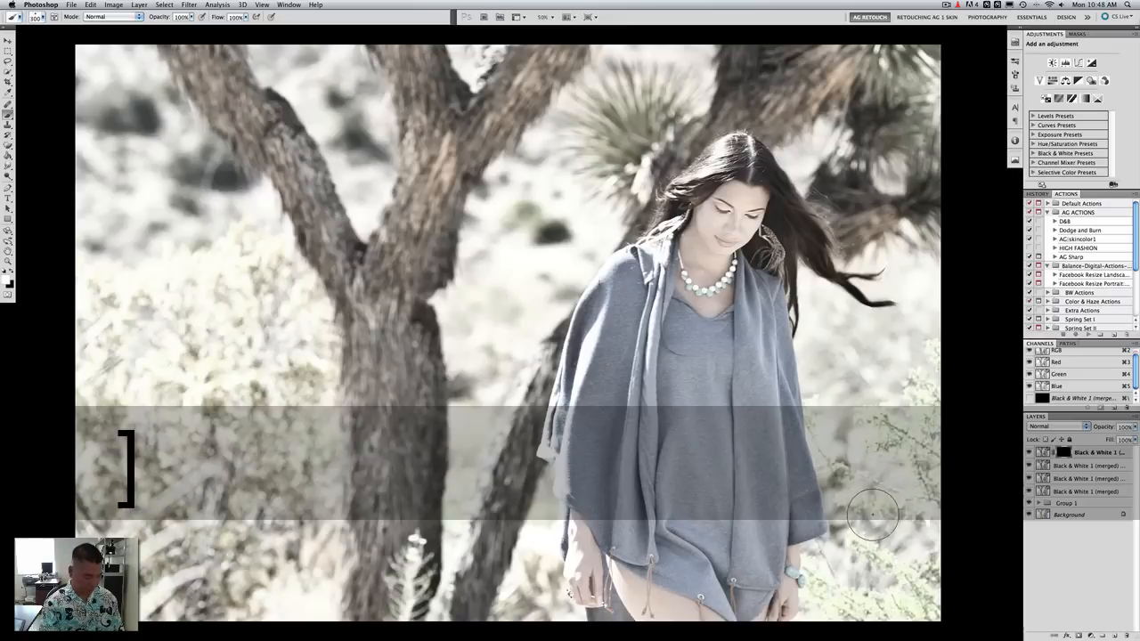
key(5)
key(bracketright)
key(bracketright)
key(bracketright)
key(bracketright)
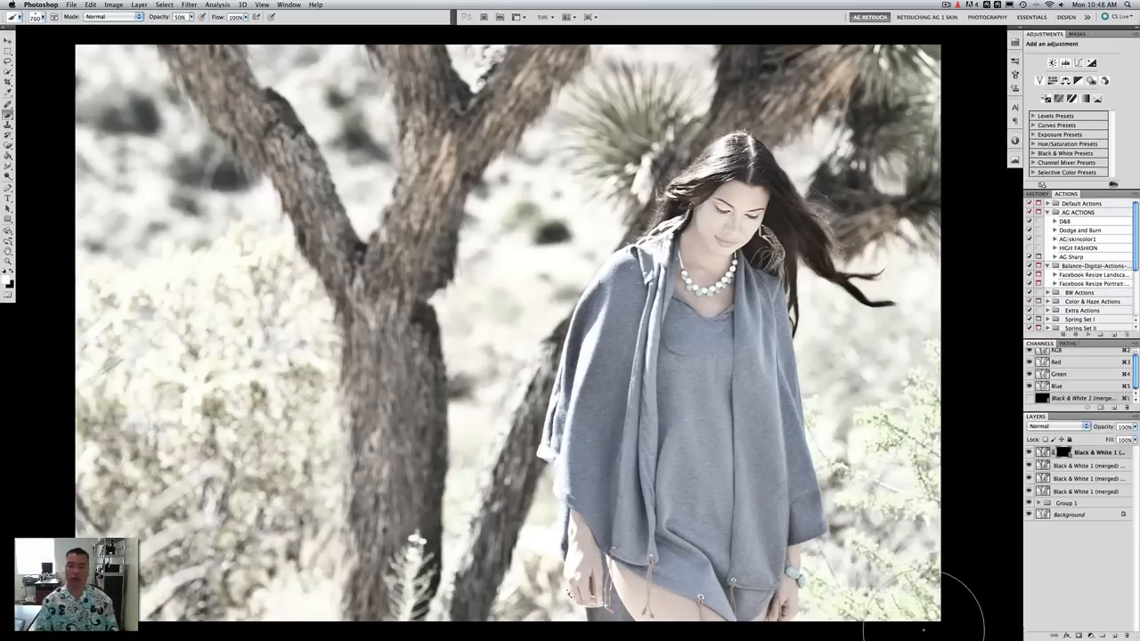
Merge the masked bush-sharpening layer into the layer below it
scroll(924, 630, up, 10)
scroll(910, 587, down, 10)
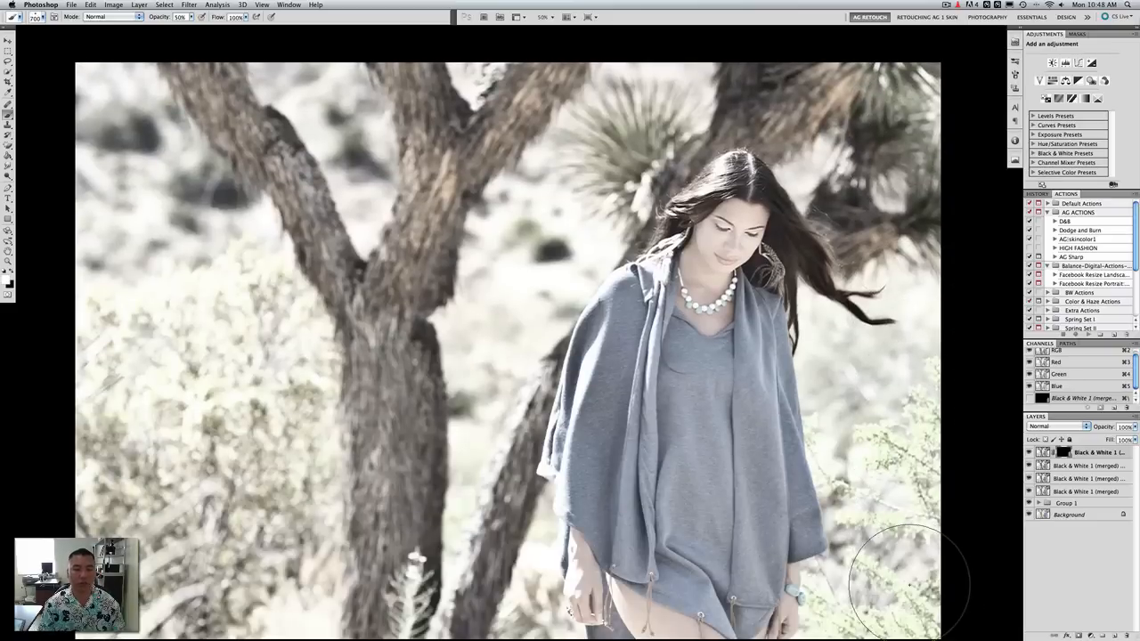
scroll(910, 584, down, 2)
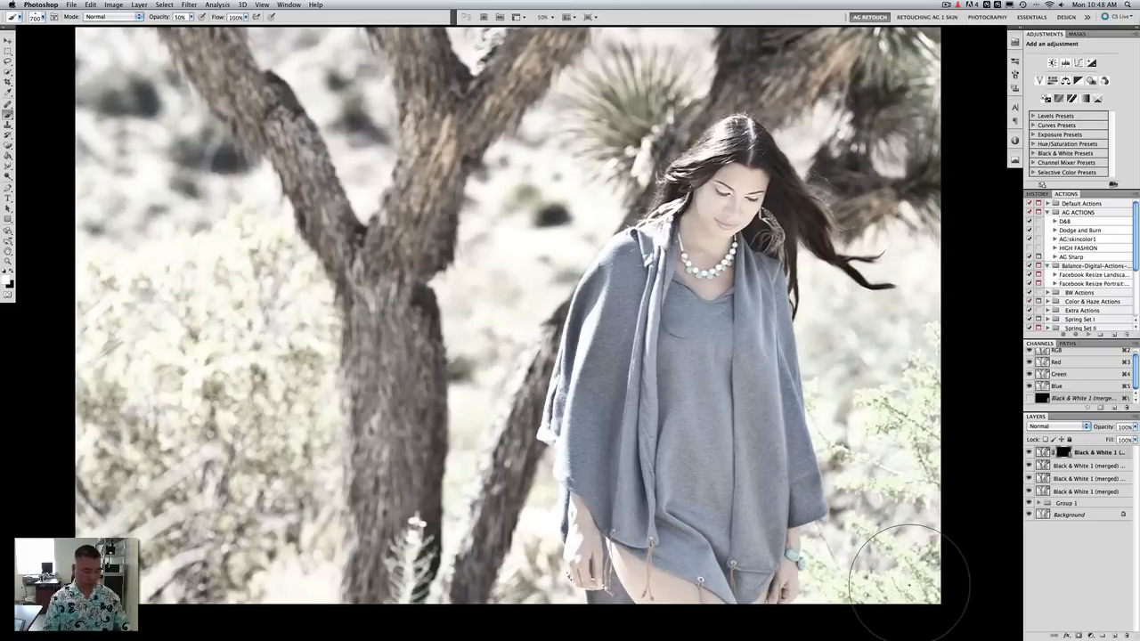
key(super+e)
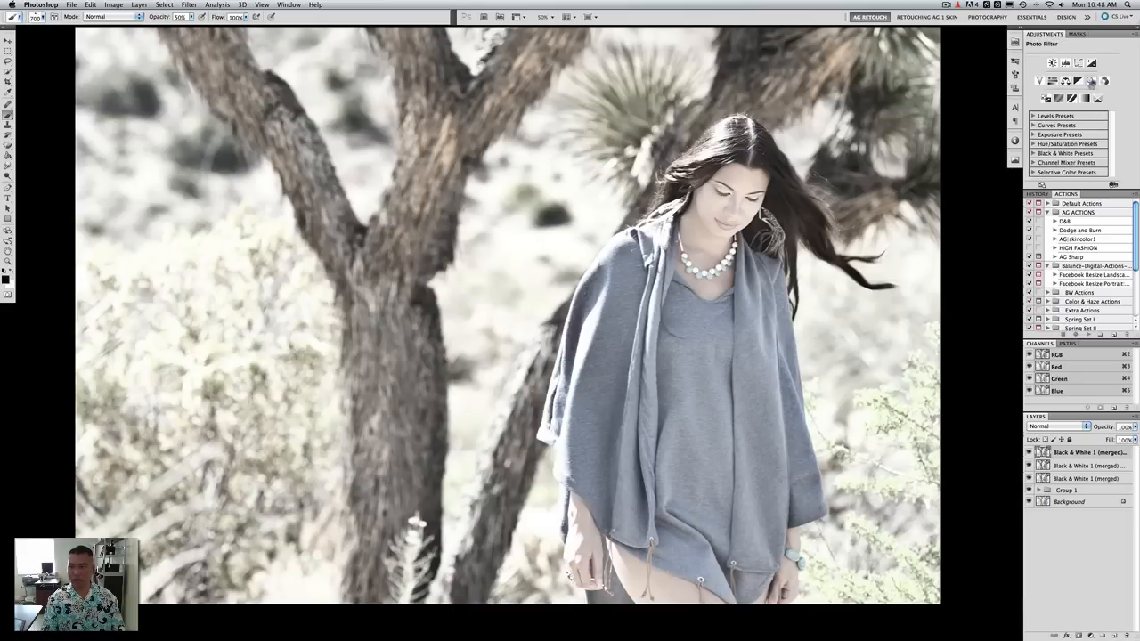
Add a Photo Filter adjustment, try Cooling Filter (80), and set it to Warming Filter (81) at 6% density
click(1092, 82)
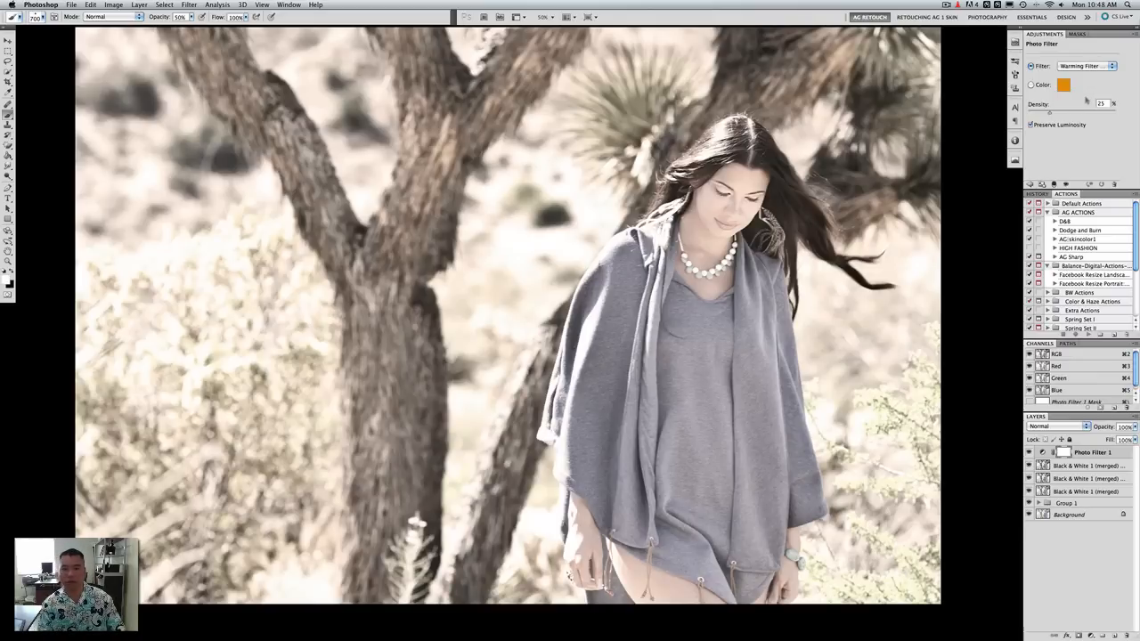
click(1112, 66)
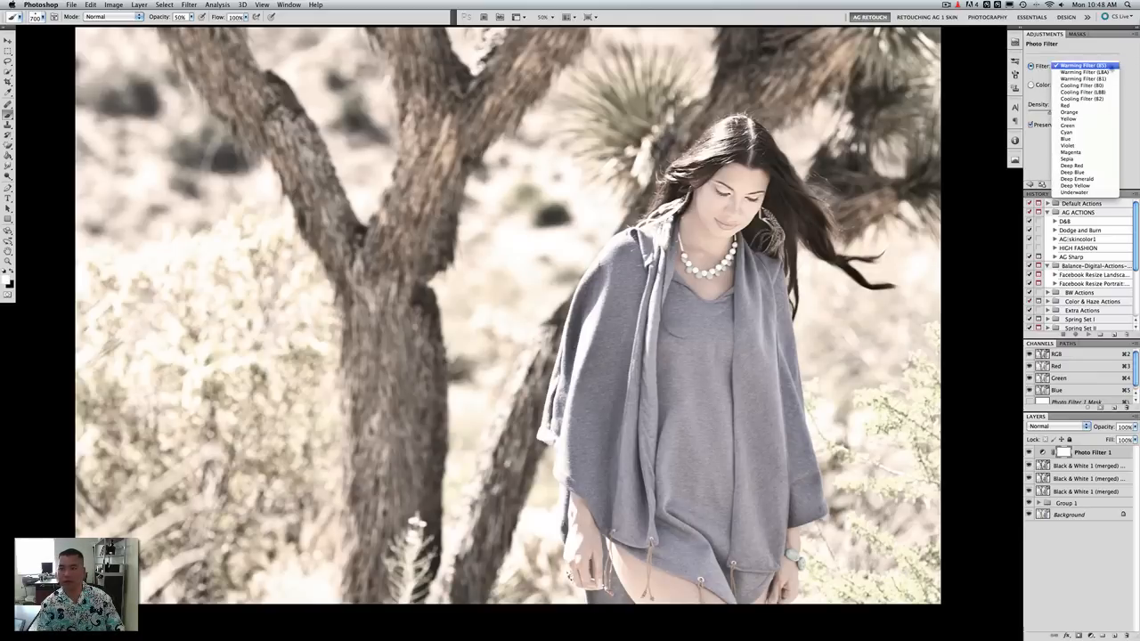
click(1090, 86)
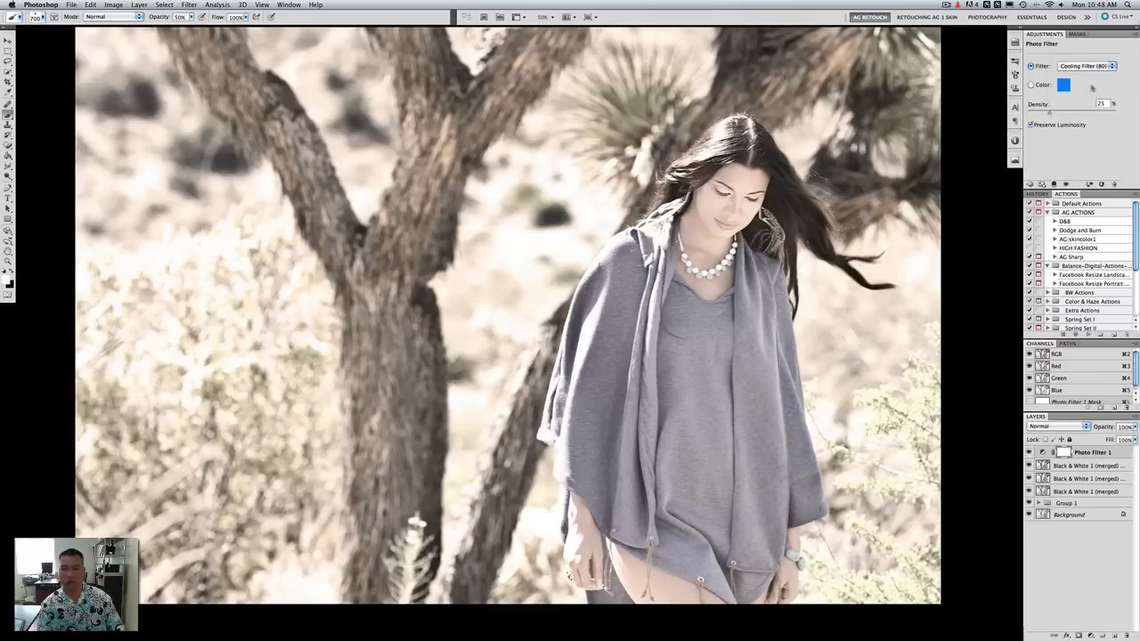
click(1110, 67)
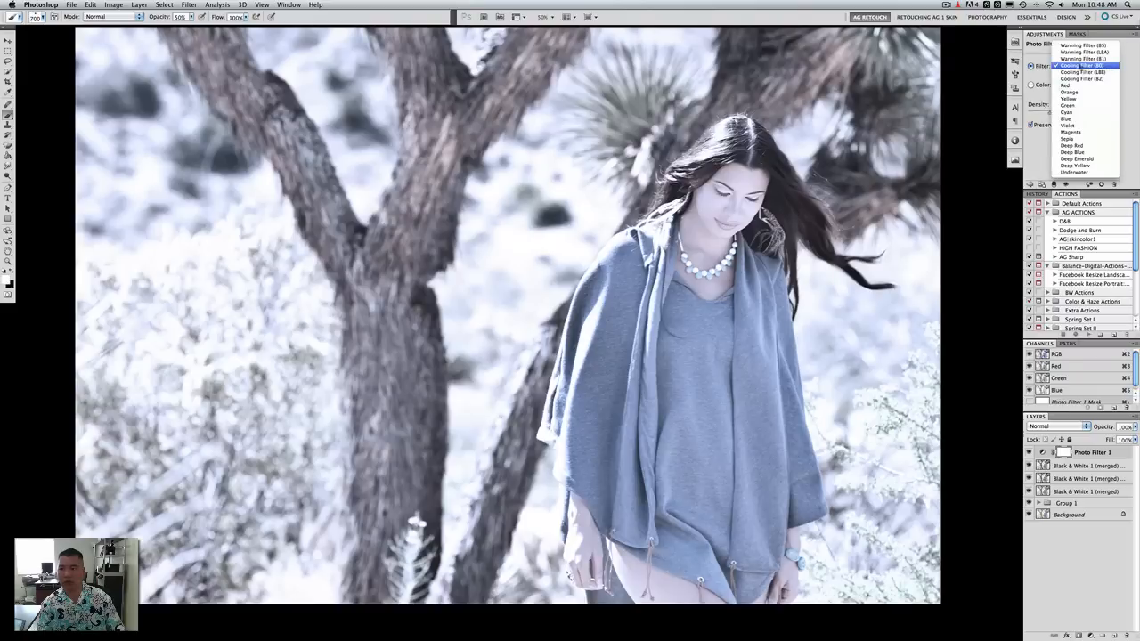
click(1082, 59)
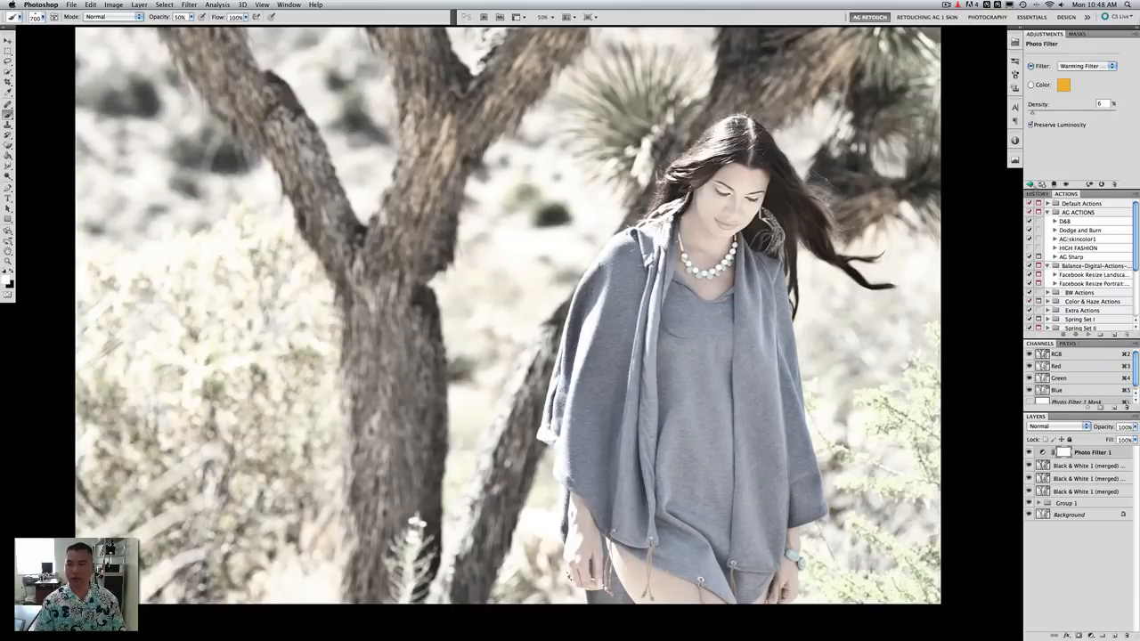
Add a Curves adjustment layer and brighten the RGB midtones by raising input 118 to output 137
click(1031, 185)
click(1079, 65)
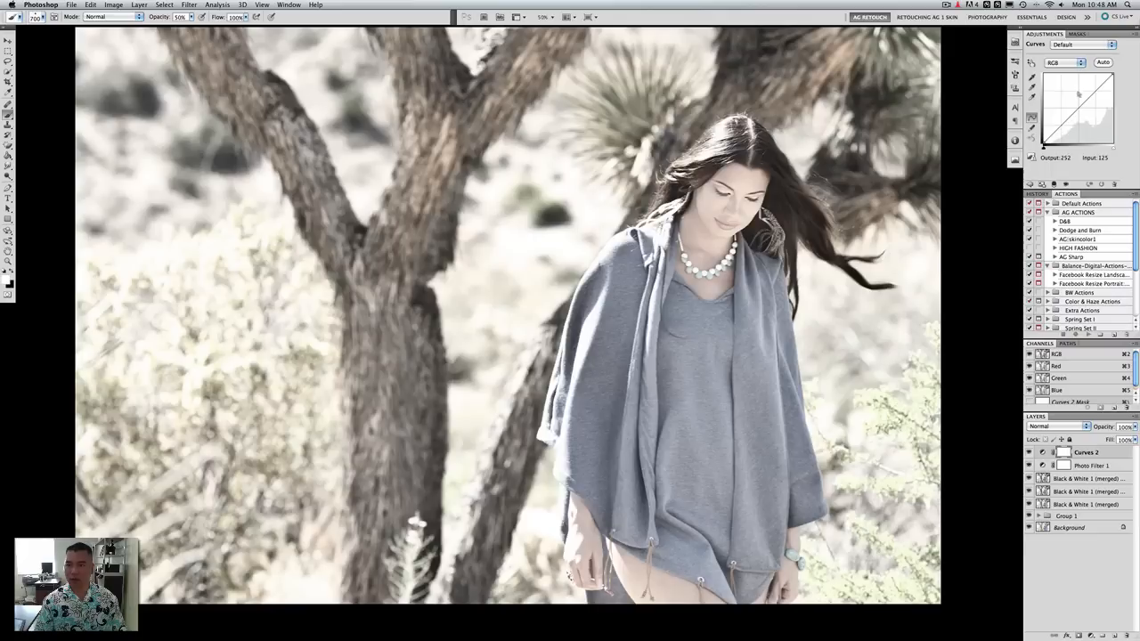
drag(1078, 108, 1076, 105)
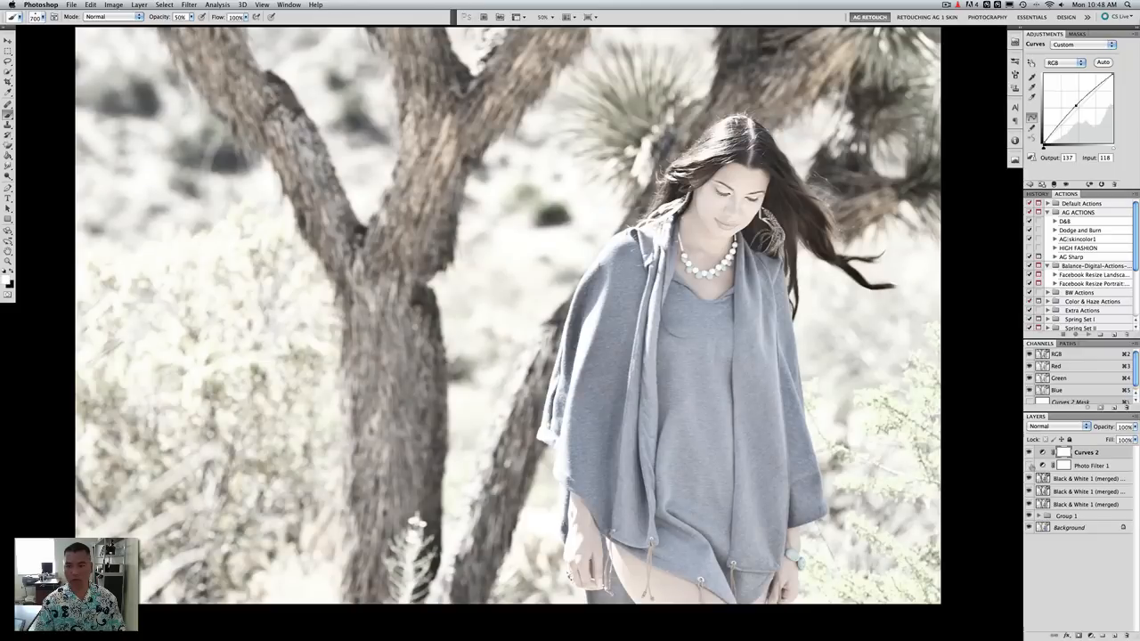
Delete the Photo Filter adjustment layer
click(1093, 465)
key(Delete)
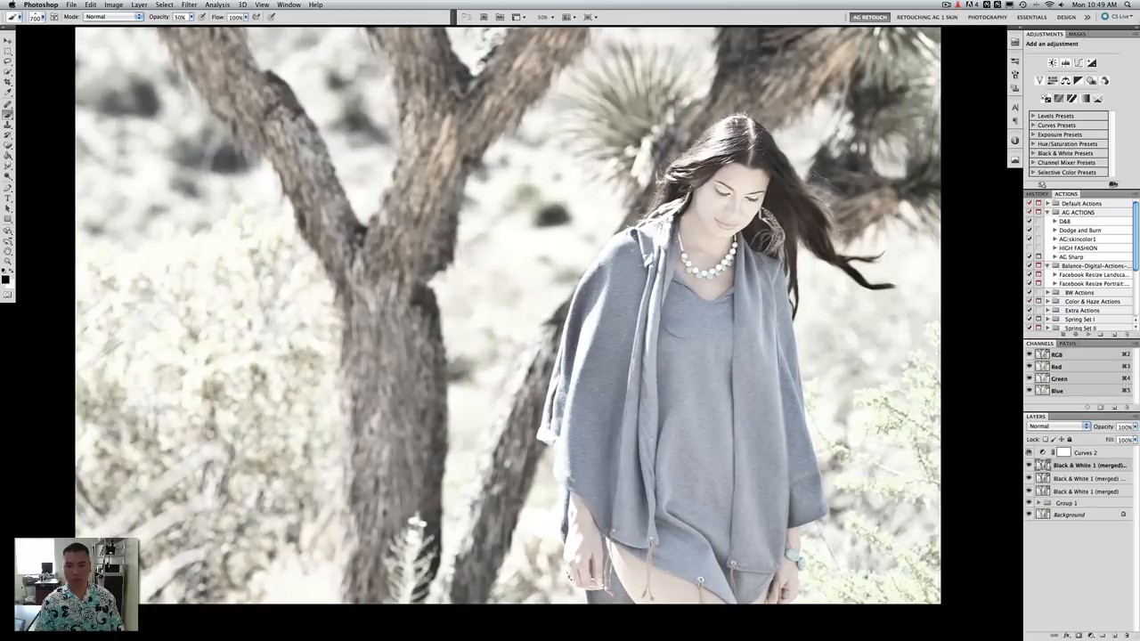
Toggle the Curves layer's visibility to compare the image with and without the brightening, leaving it visible
click(1030, 453)
click(1030, 453)
click(1029, 452)
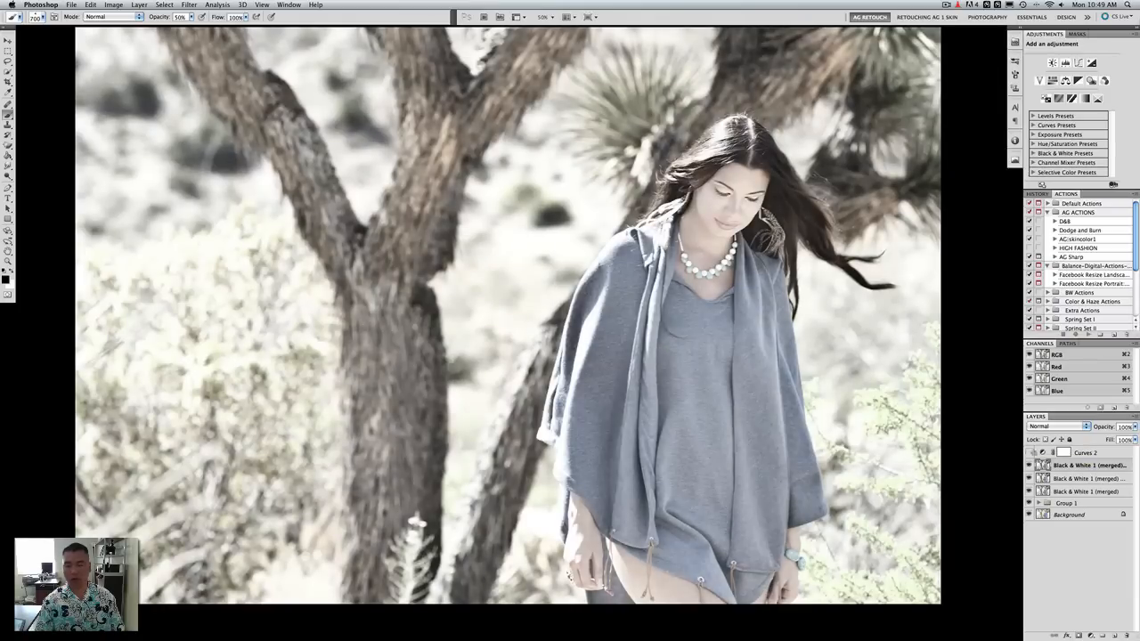
click(1029, 453)
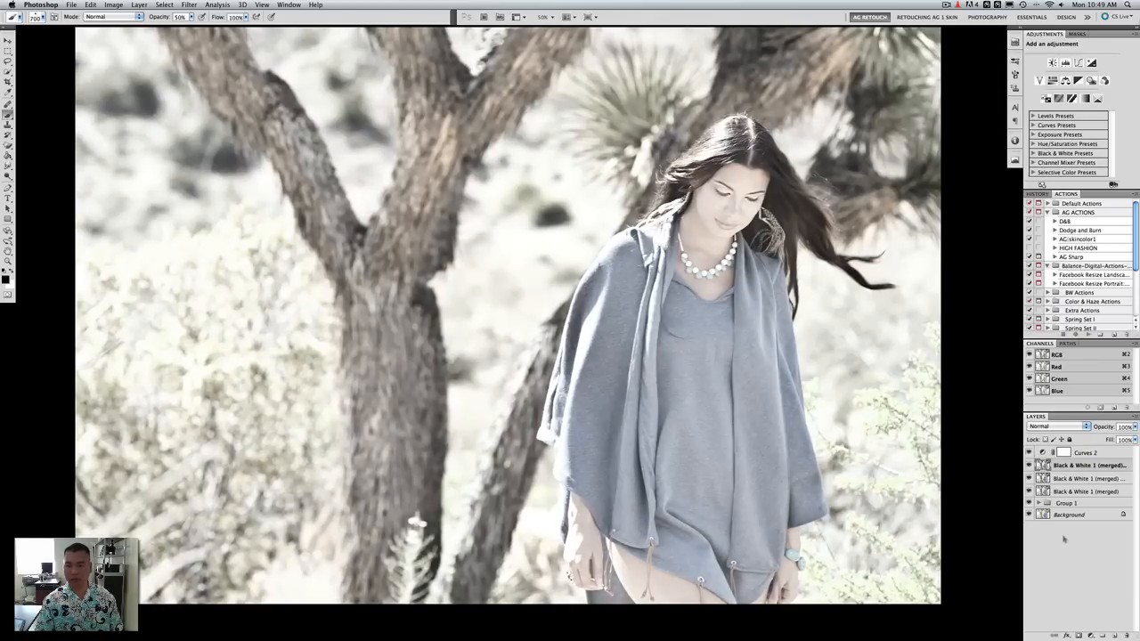
Paint black at 50% opacity on the Curves 2 mask over the upper-left background with a large soft brush, starting at 900 px
key(alt)
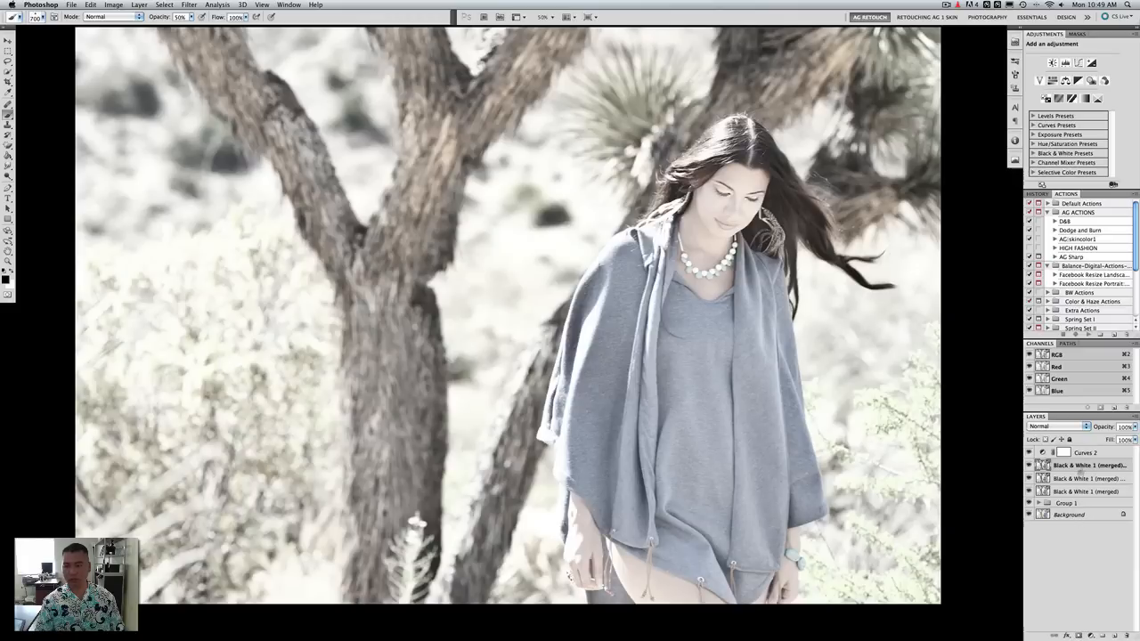
click(1093, 455)
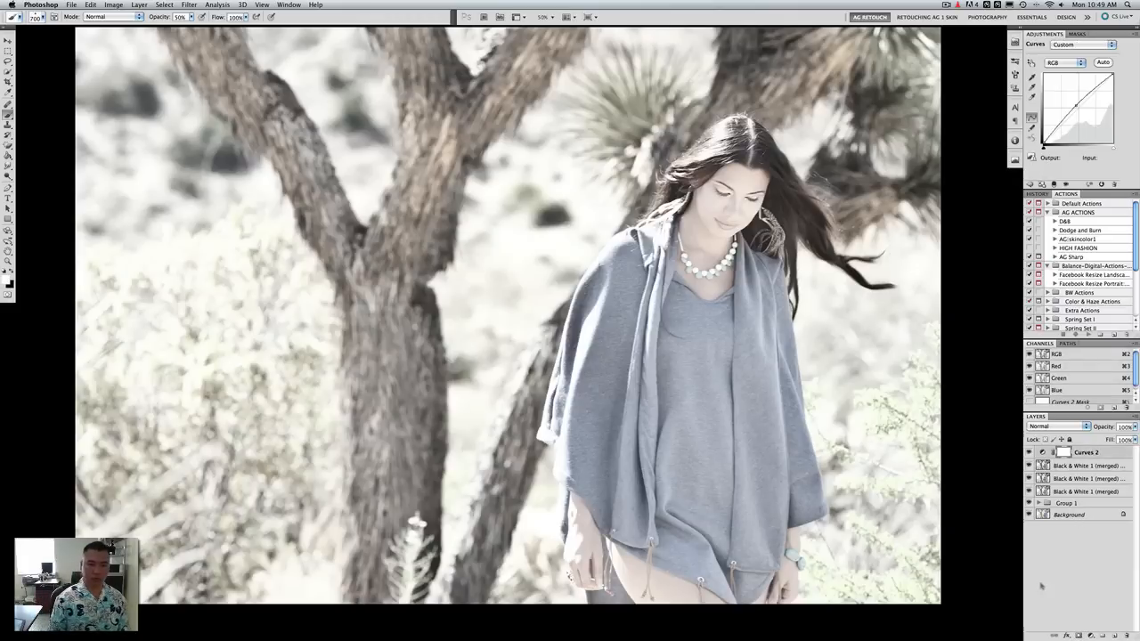
key(b)
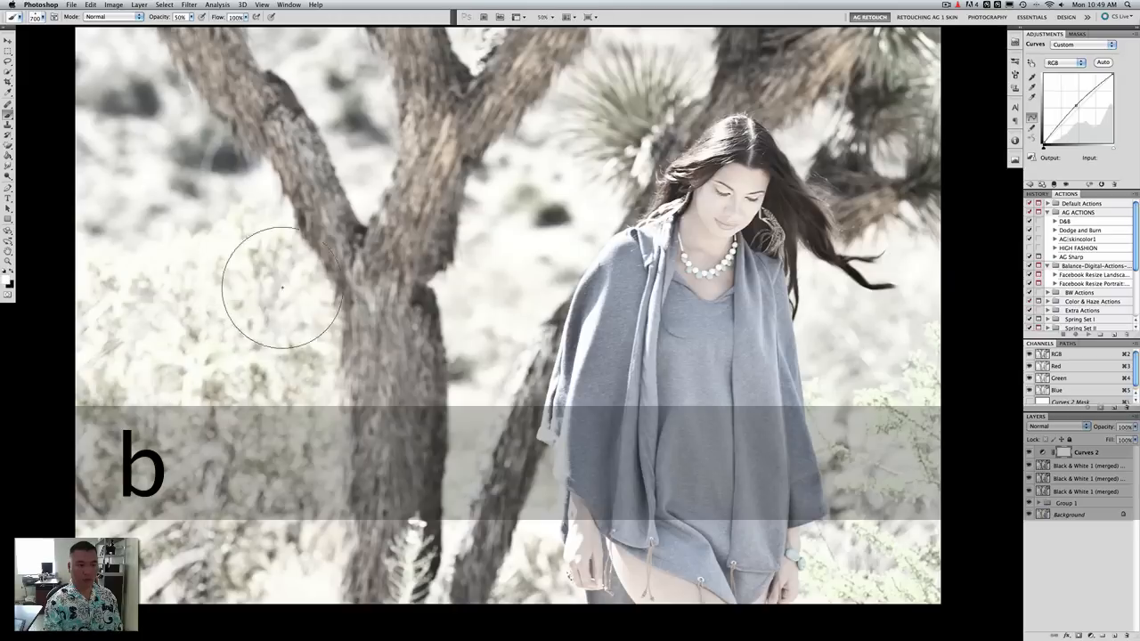
key(x)
key(bracketright)
key(bracketright)
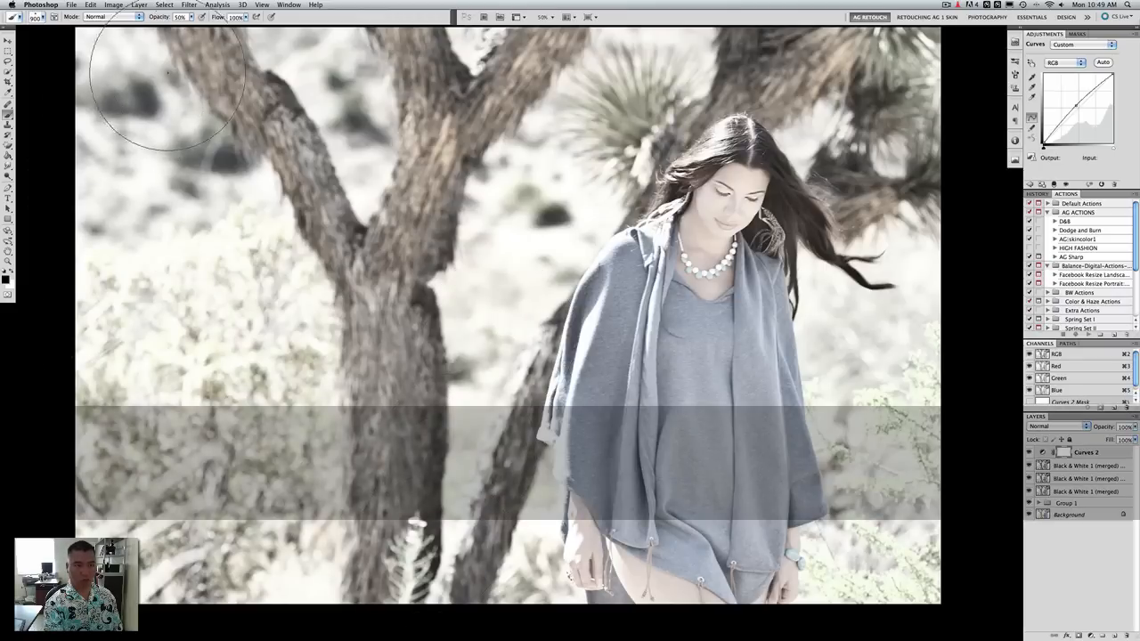
key(bracketleft)
key(bracketleft)
key(bracketleft)
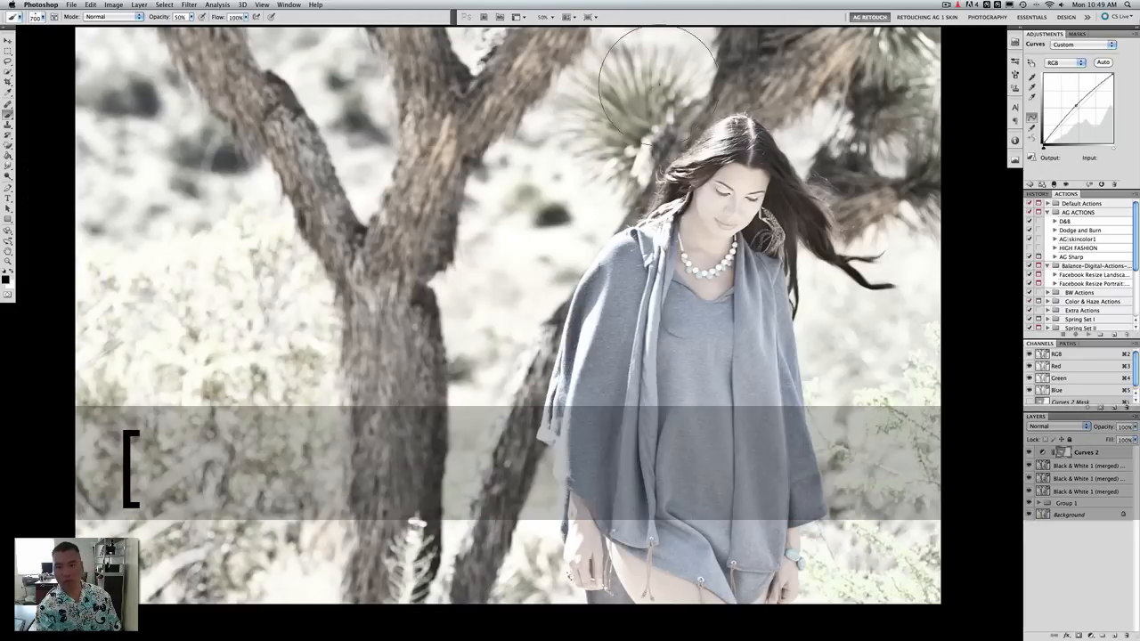
Paint black at 100% opacity on the Curves 2 mask over the large tree and left-hand brush, using 500 to 700 px brush sizes
key(bracketleft)
key(bracketleft)
key(0)
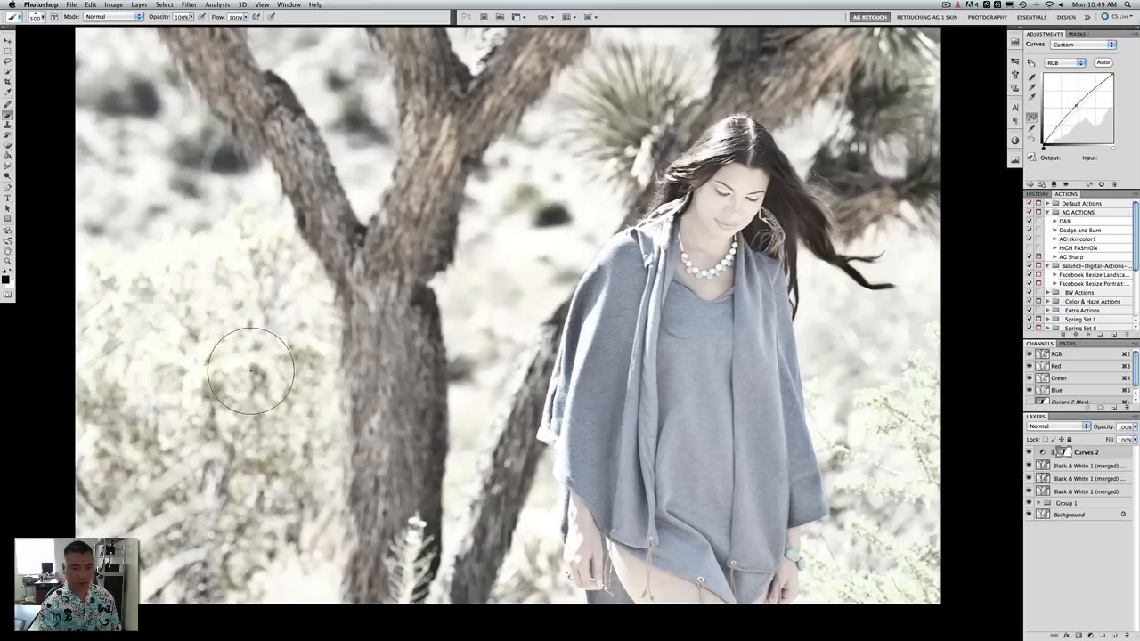
key(bracketright)
key(bracketright)
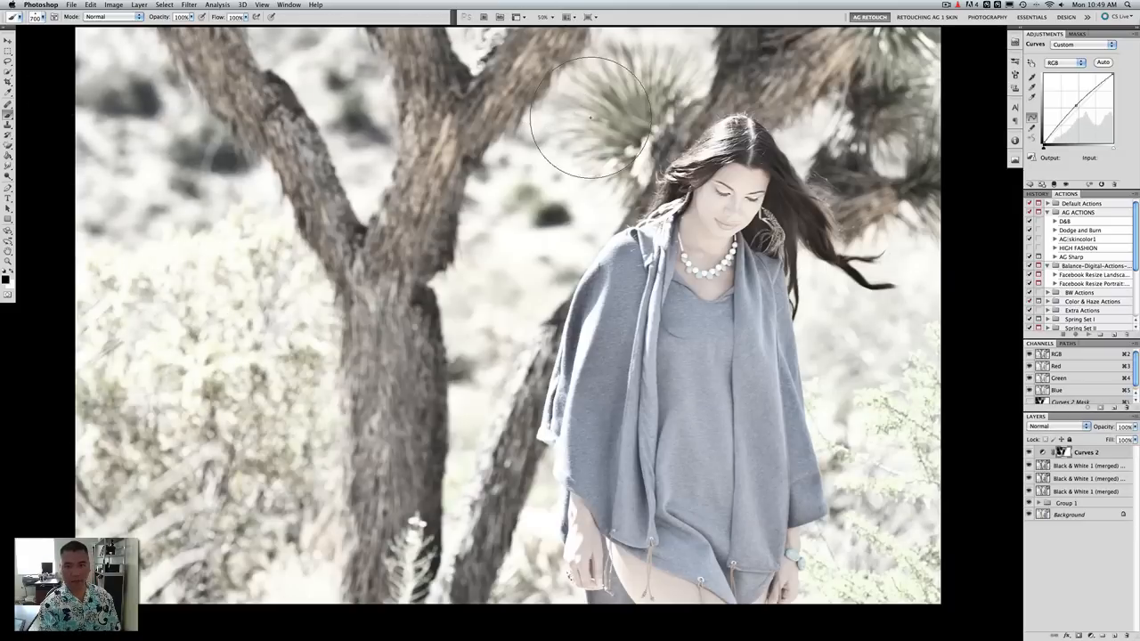
Continue masking the Curves 2 brightening at 100% opacity around the woman and over the right-hand background with a 400 to 500 px brush
key(bracketleft)
key(bracketleft)
key(bracketleft)
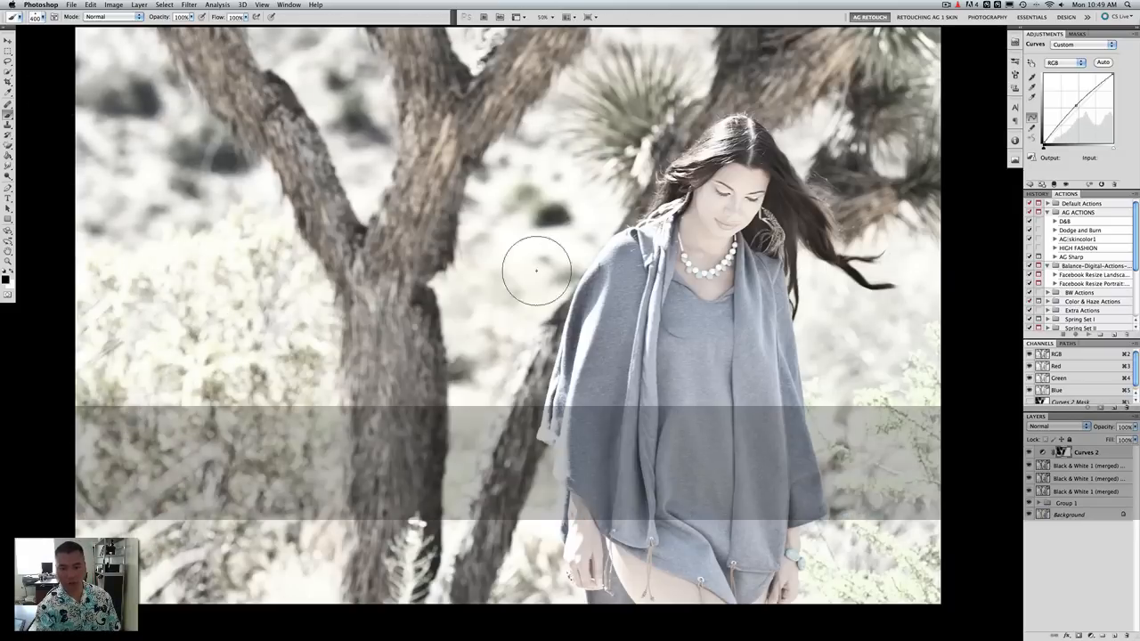
key(bracketleft)
key(bracketleft)
key(bracketright)
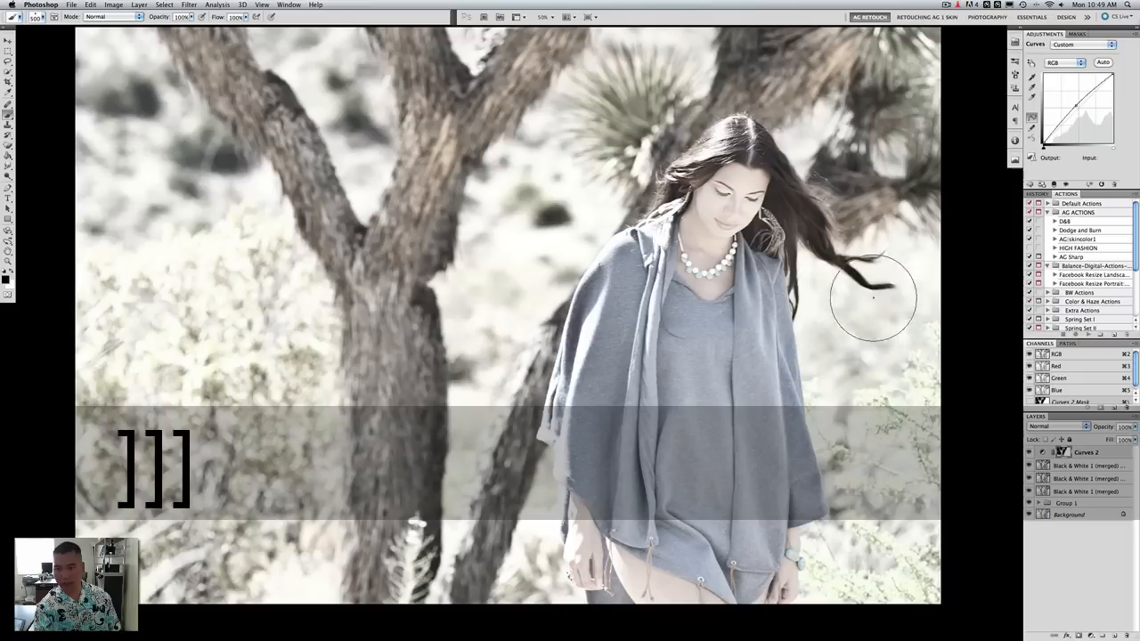
key(bracketright)
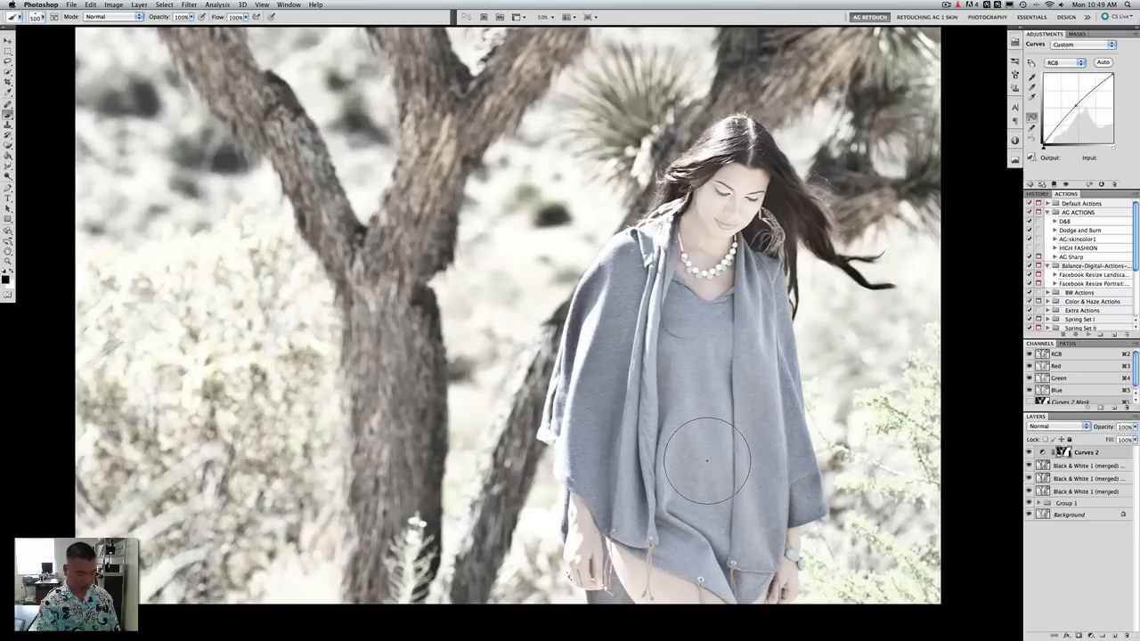
Soften the Curves 2 effect on the clothing with a 600 px black brush at 40% opacity and on the face with 400 px at 30%
key(4)
key(bracketright)
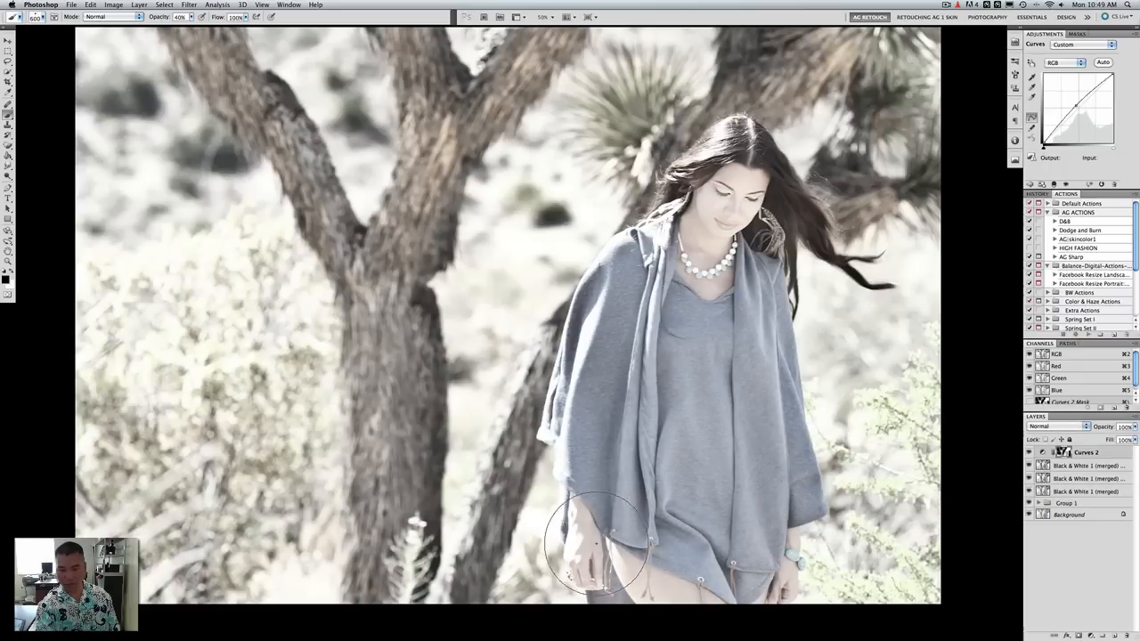
key(bracketleft)
key(bracketleft)
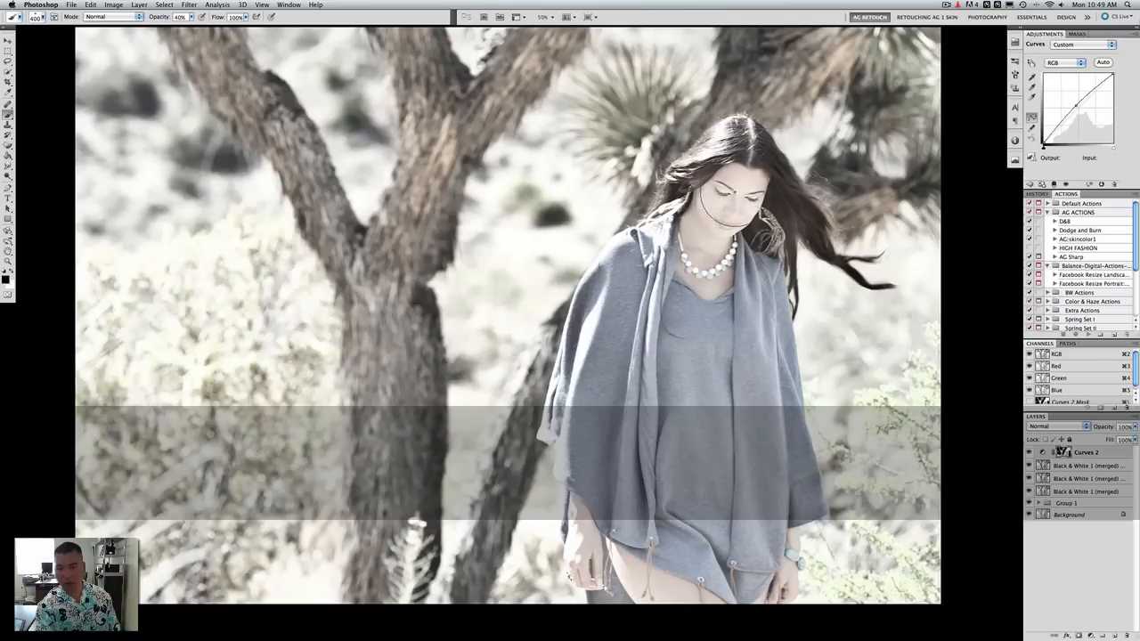
key(3)
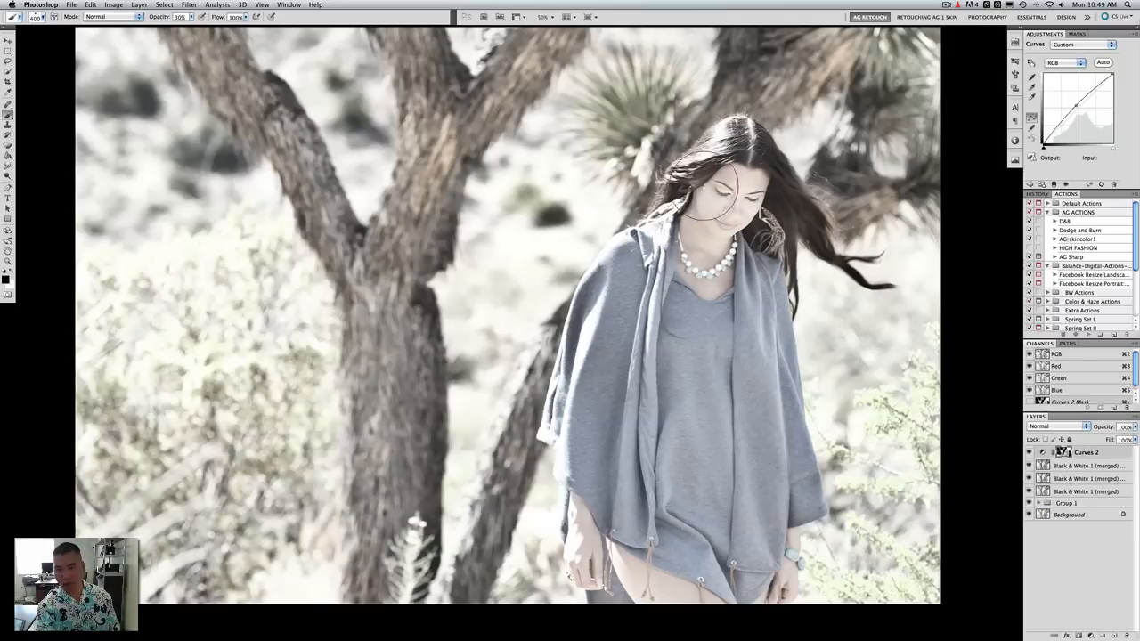
Mask the Curves 2 effect over the right-hand background with a 900 px black brush at 100% opacity, blending beside the dress at 50%
key(bracketright)
key(bracketright)
key(0)
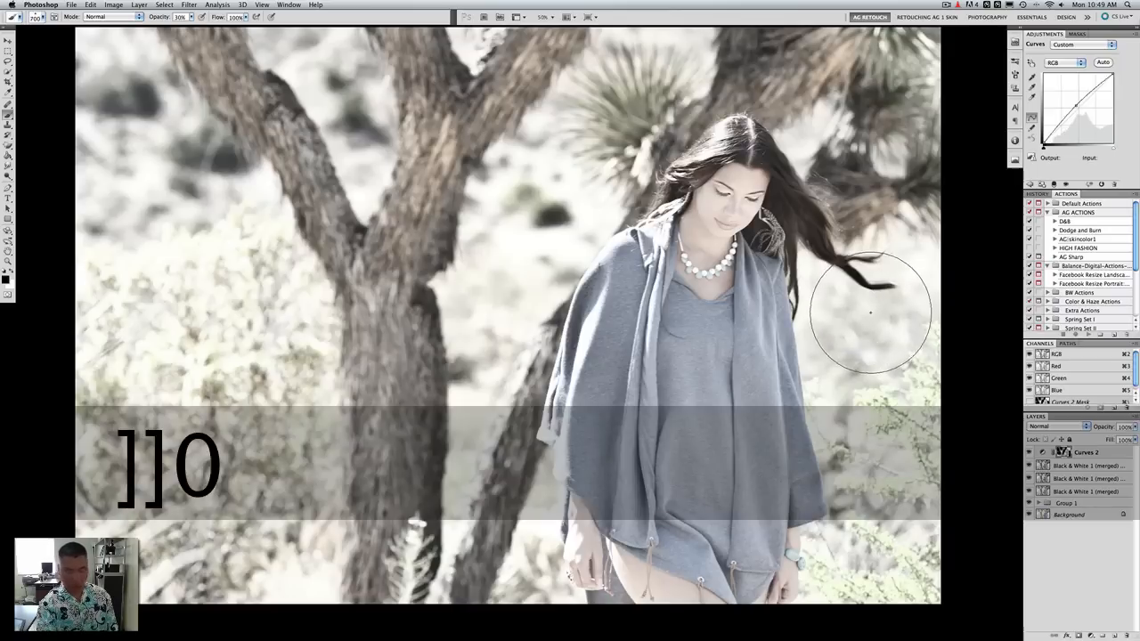
key(bracketright)
key(bracketright)
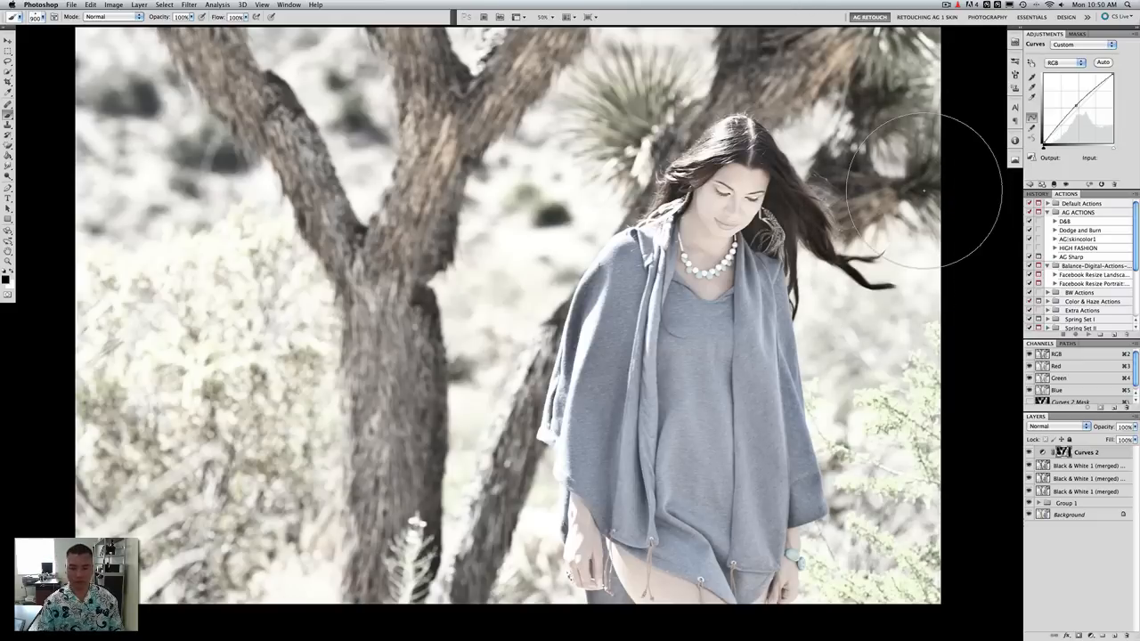
key(5)
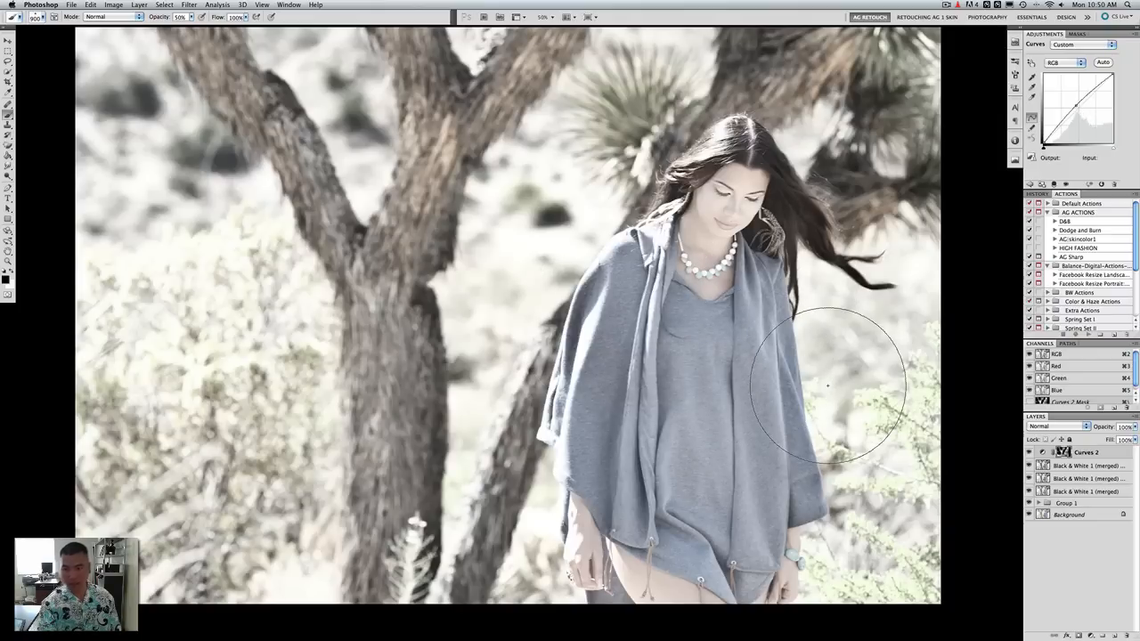
Flatten the image and run the Film Grain action from the MSoo-BW set
right_click(1104, 464)
click(1063, 553)
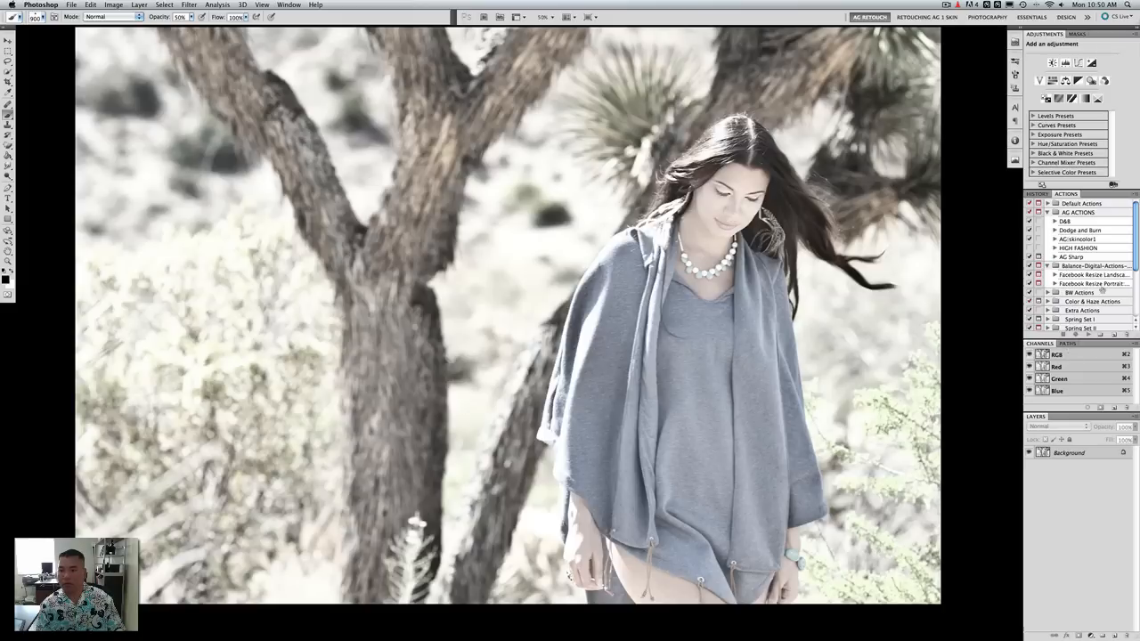
scroll(1080, 266, down, 5)
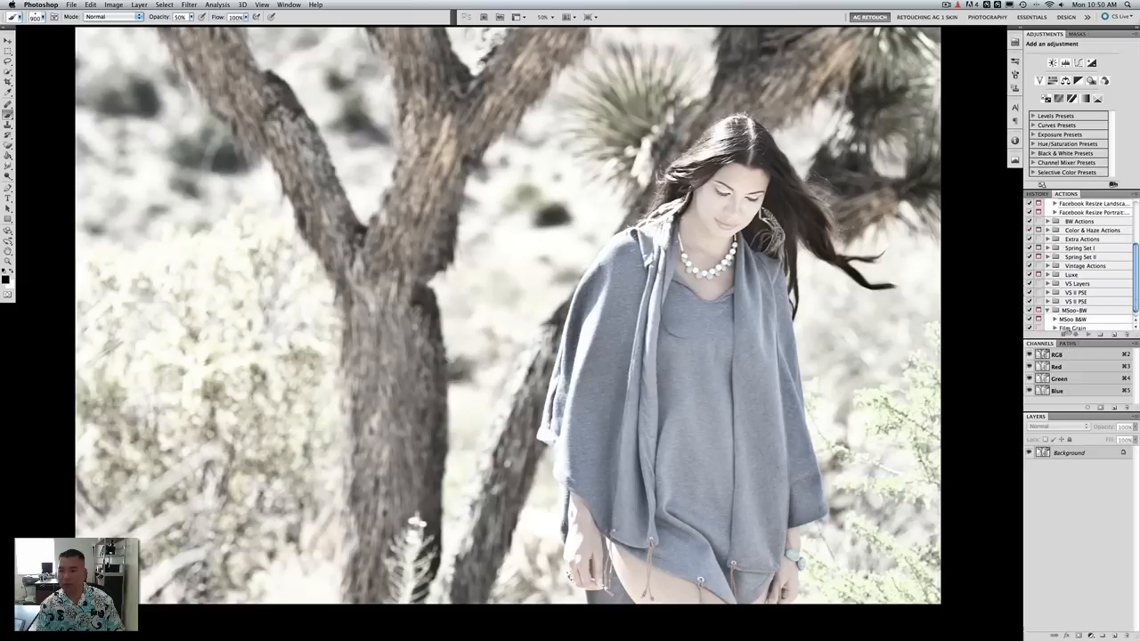
scroll(1080, 265, down, 1)
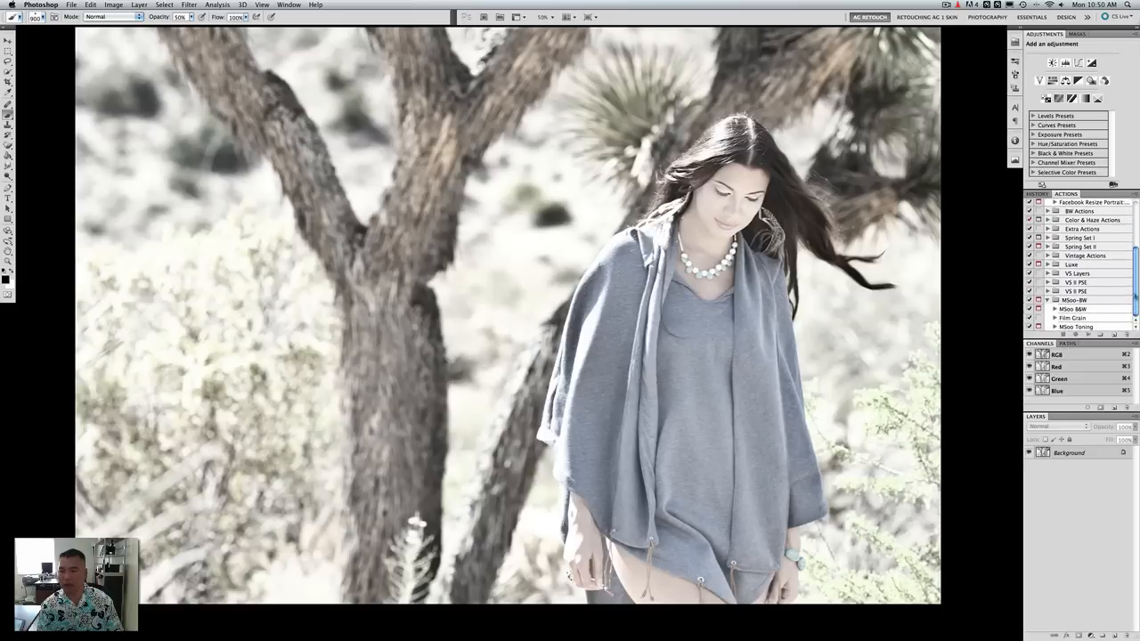
click(1082, 319)
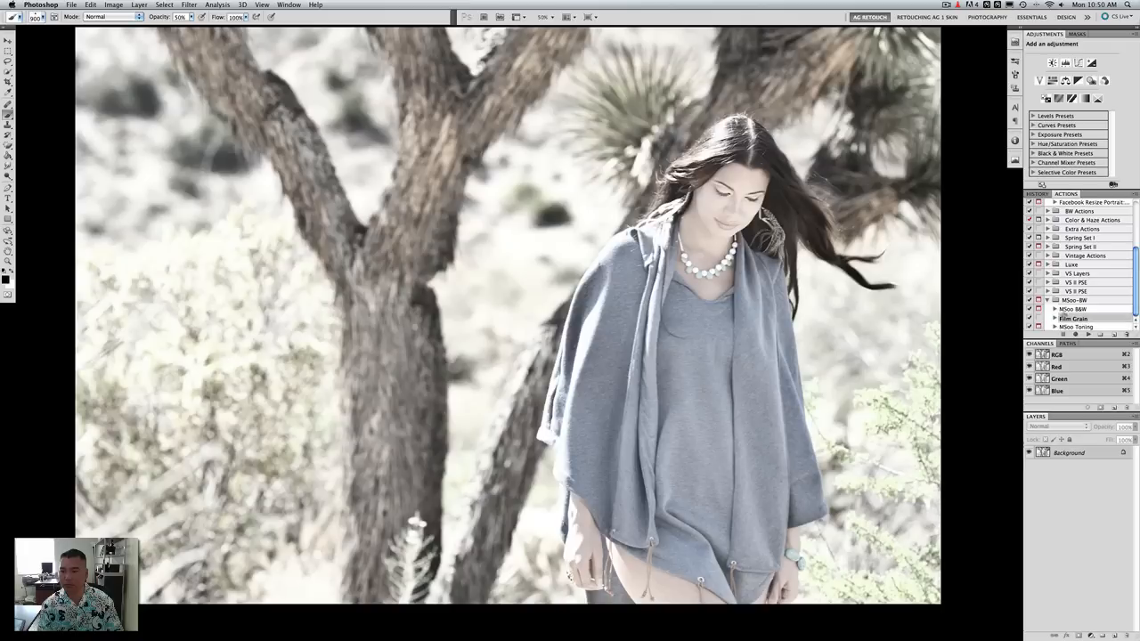
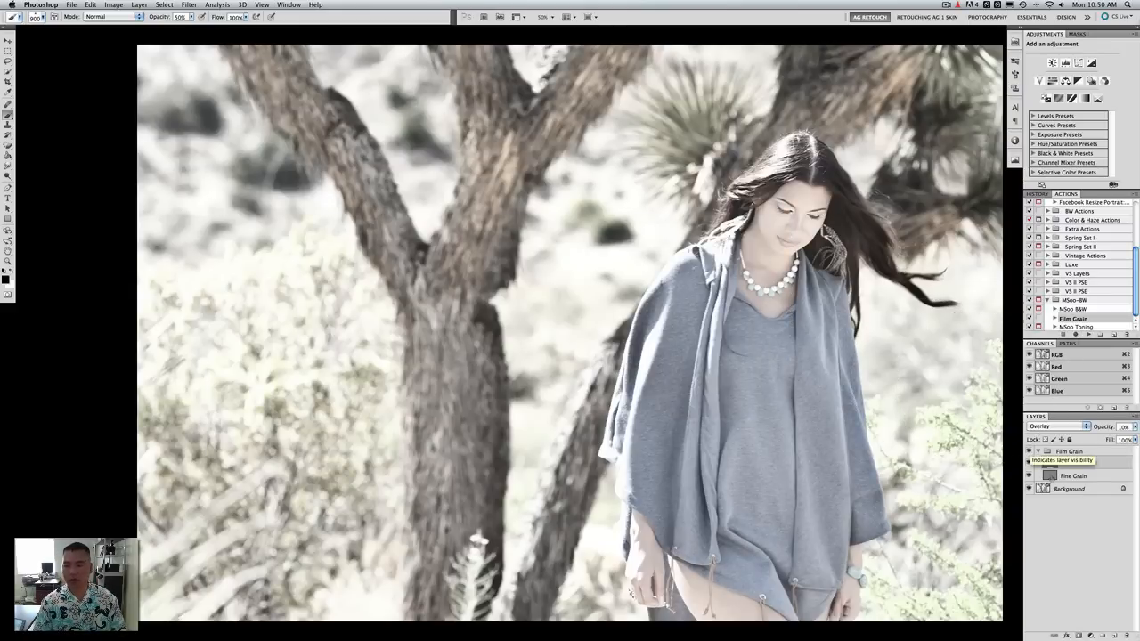
Duplicate the Background layer and merge the copy with the Course Grain and Fine Grain layers
click(1065, 489)
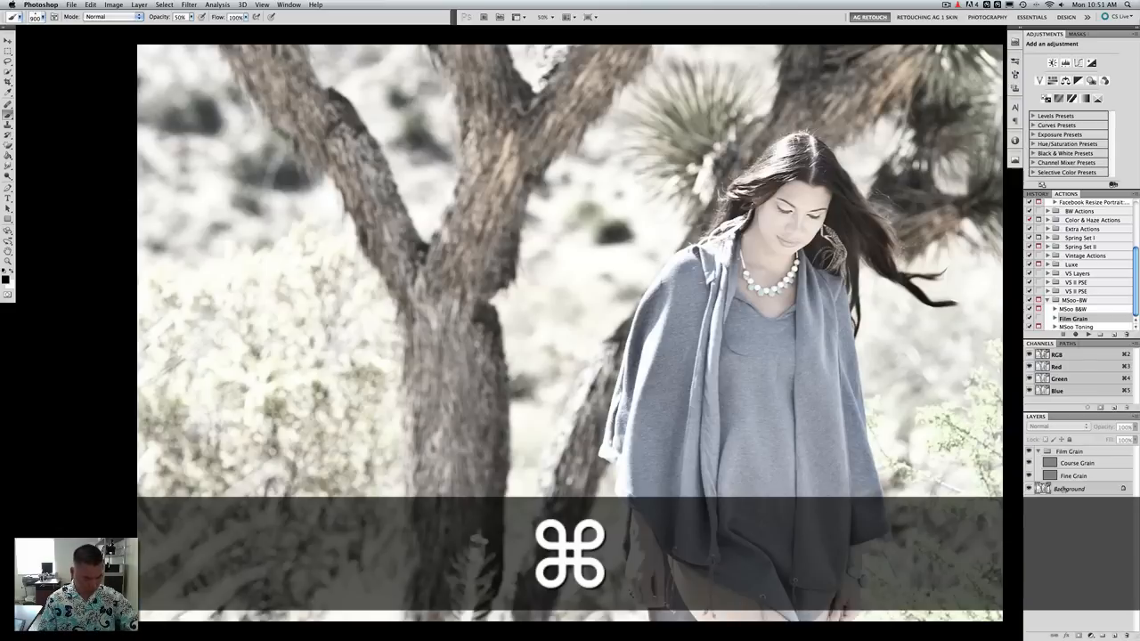
key(ctrl+j)
click(1072, 465)
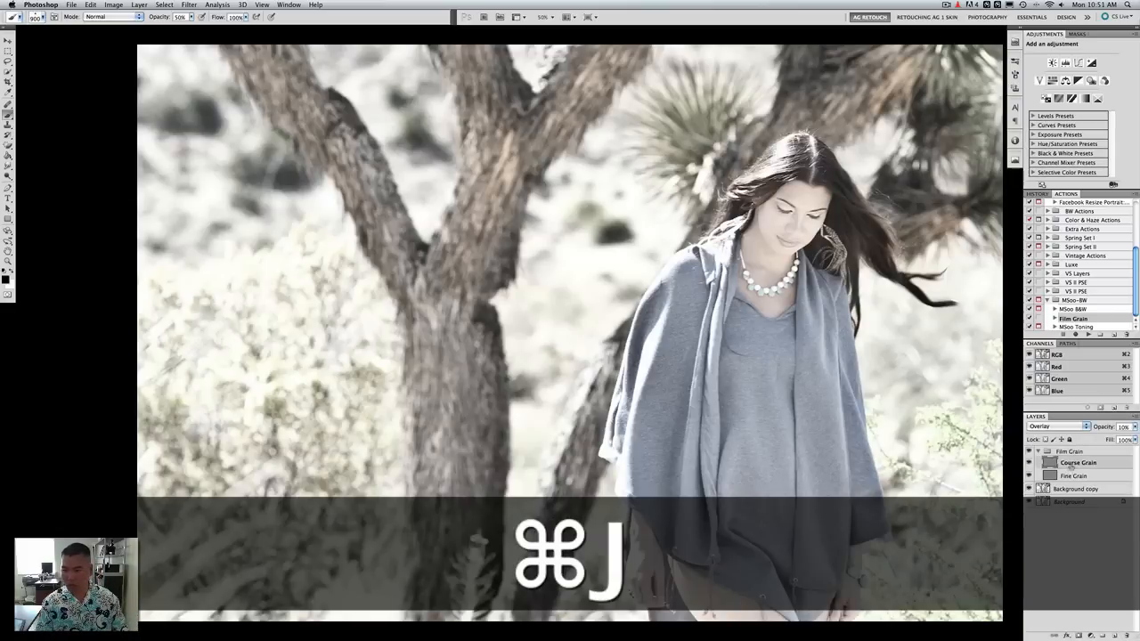
shift+click(1069, 488)
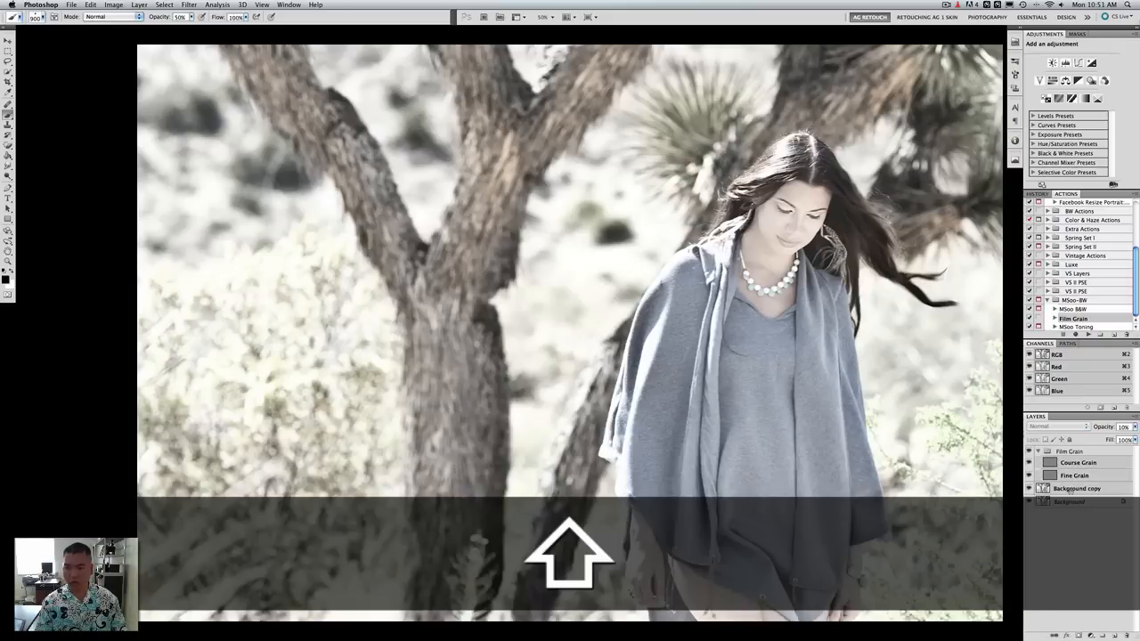
key(ctrl+e)
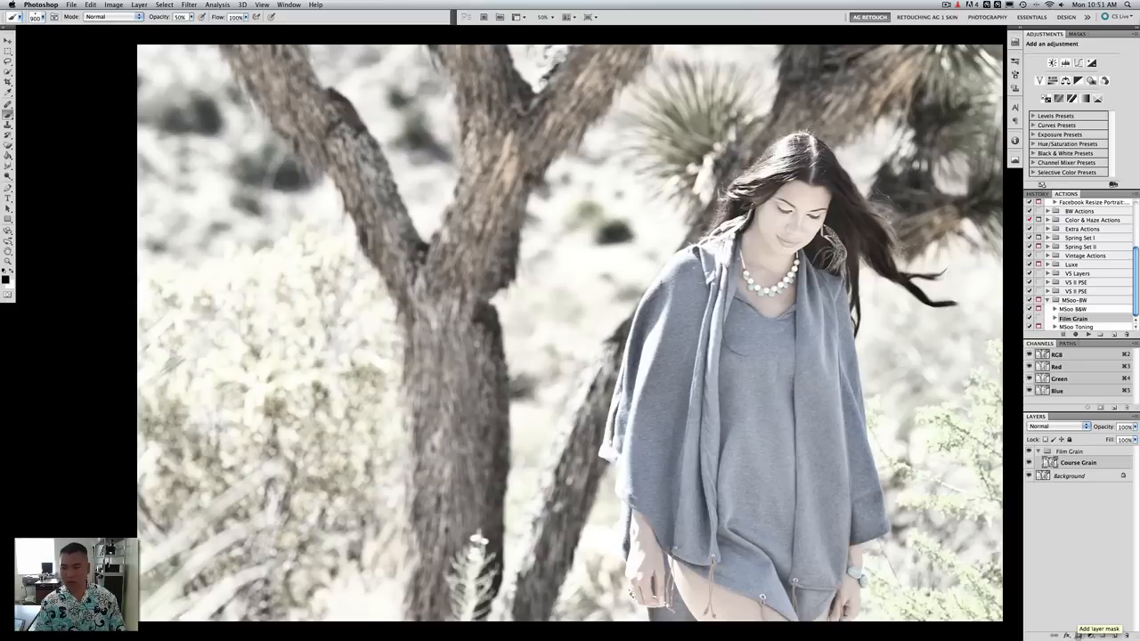
Hide the merged Course Grain layer with a black mask and paint the face back in using a 175 px white brush at 100% opacity
key(alt)
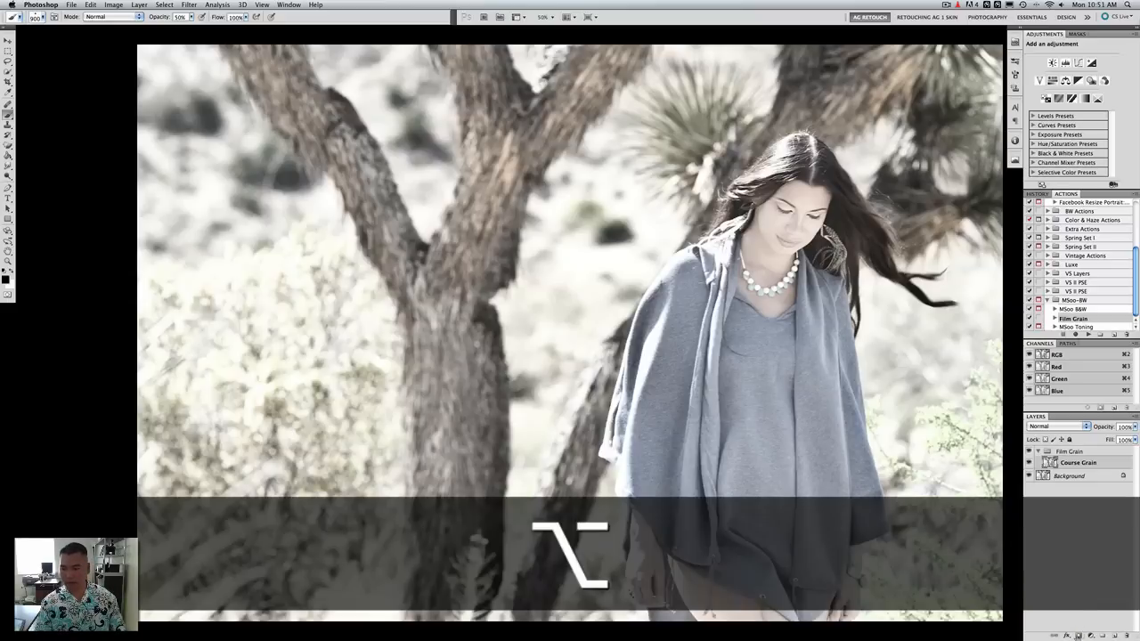
alt+click(1079, 636)
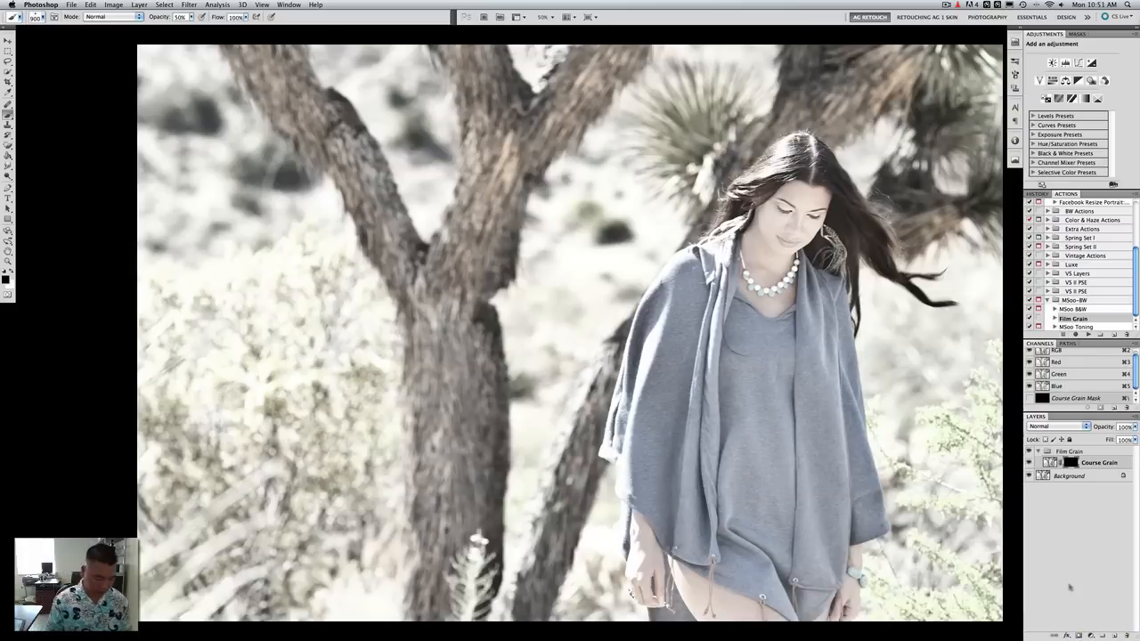
key(j)
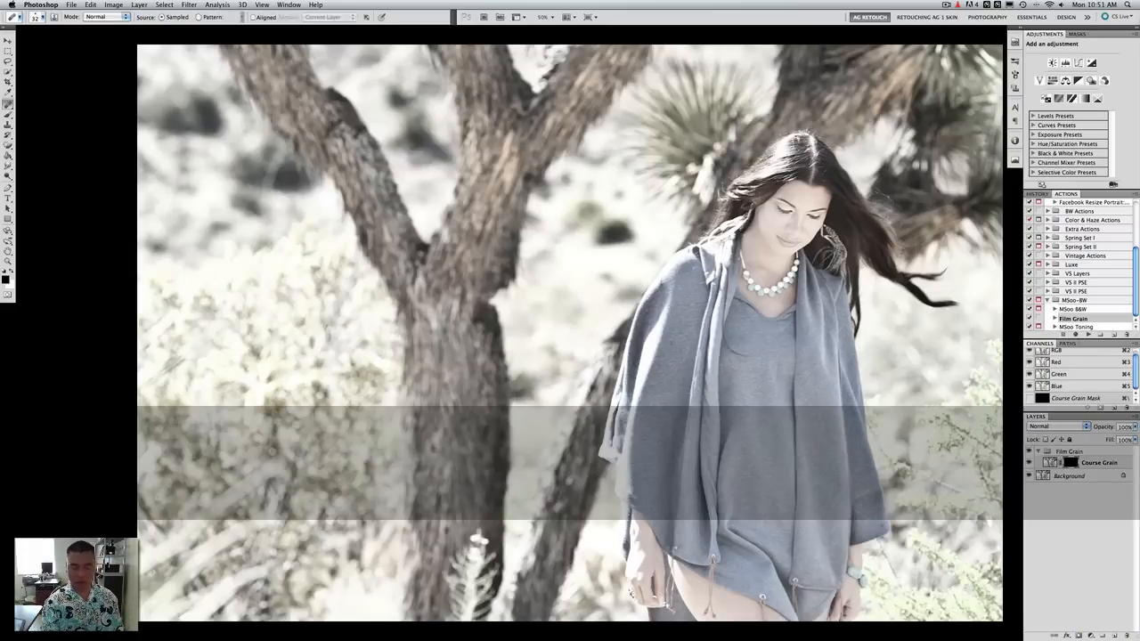
key(b)
key([)
key([)
key([)
key([)
key([)
key([)
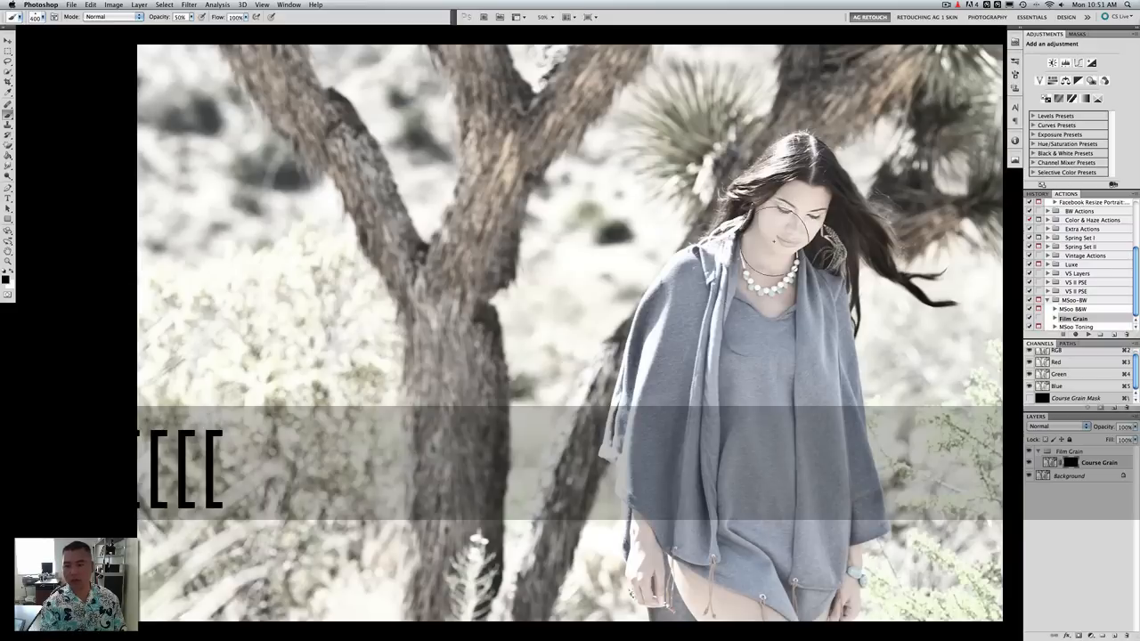
key([)
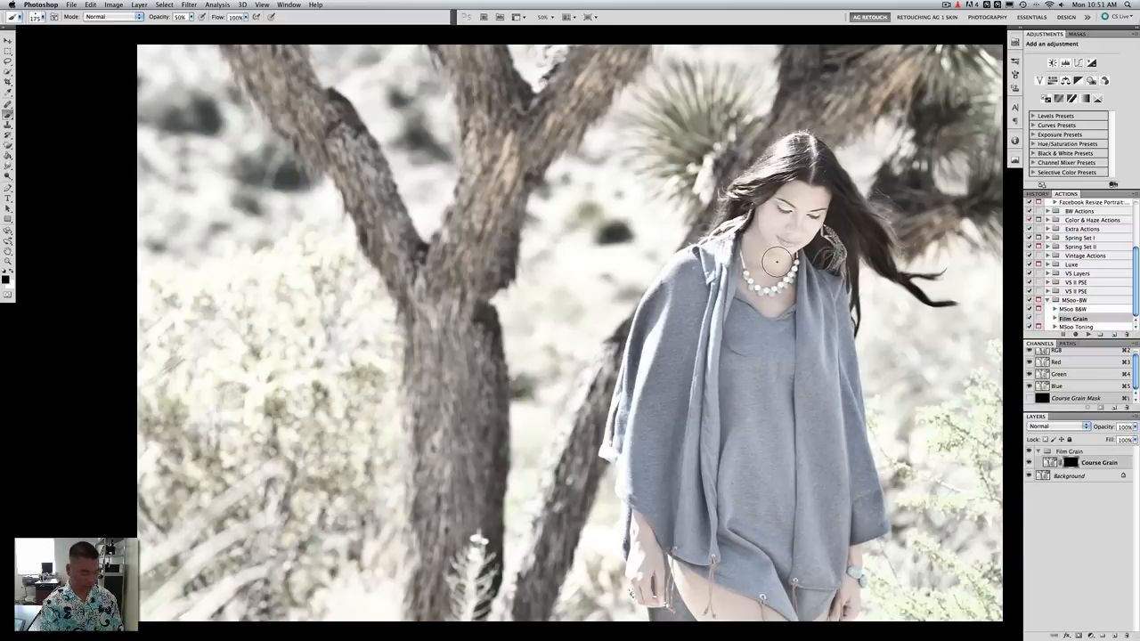
key(d)
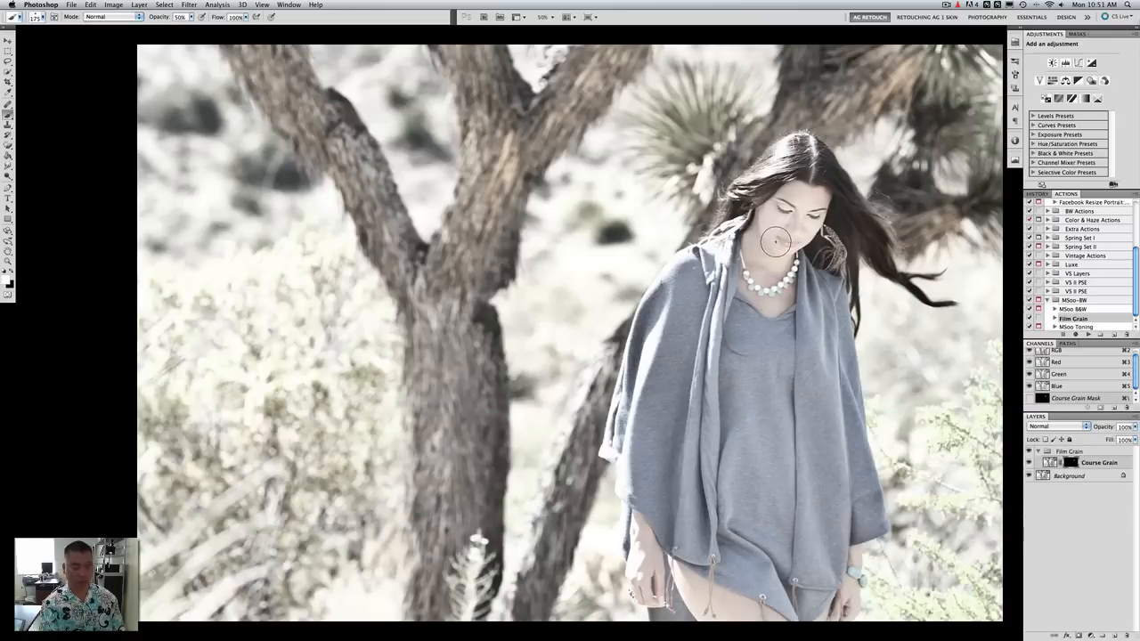
key(0)
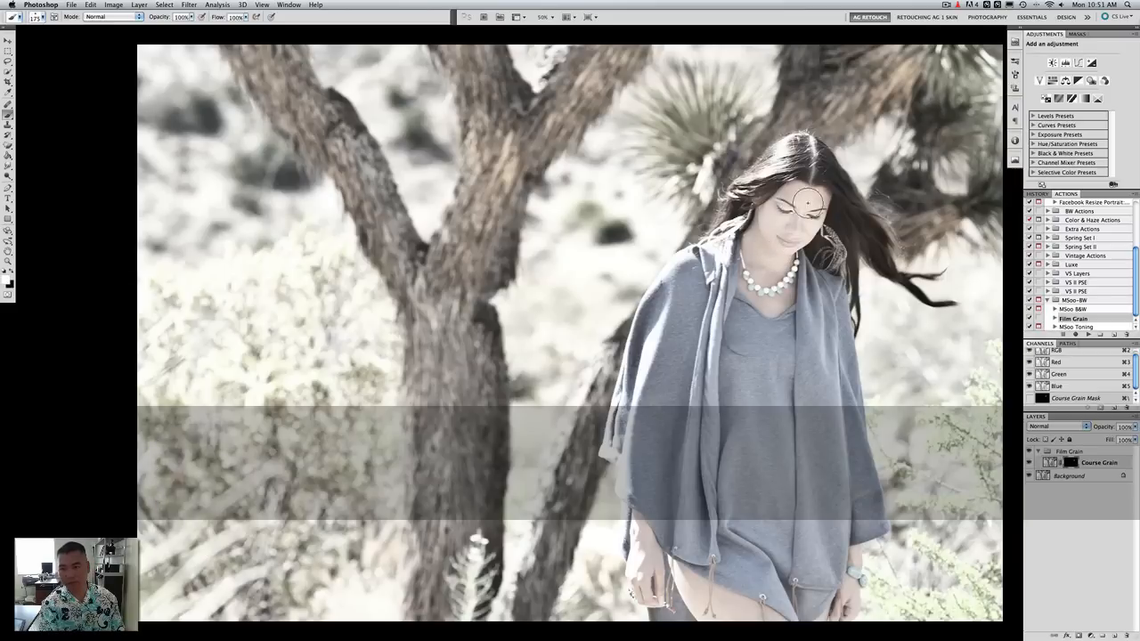
Paint the film grain onto the woman's chest, leg and hands in the Course Grain mask using a white brush of 100 to 175 px
key(bracketleft)
key(bracketleft)
key(bracketleft)
key(bracketleft)
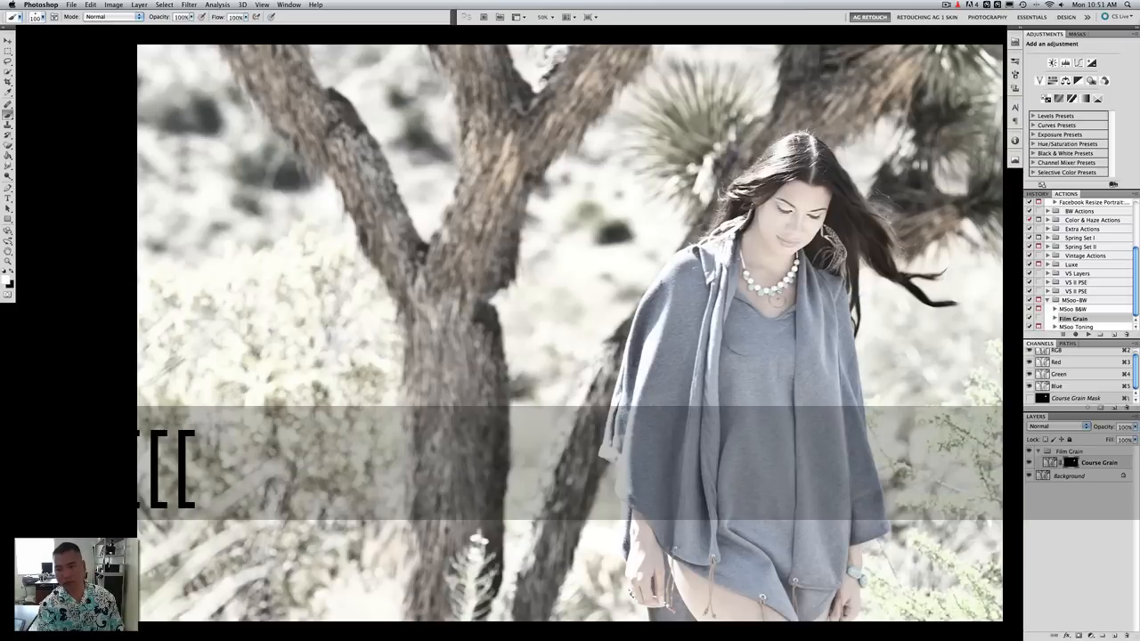
key(bracketright)
key(bracketright)
key(bracketright)
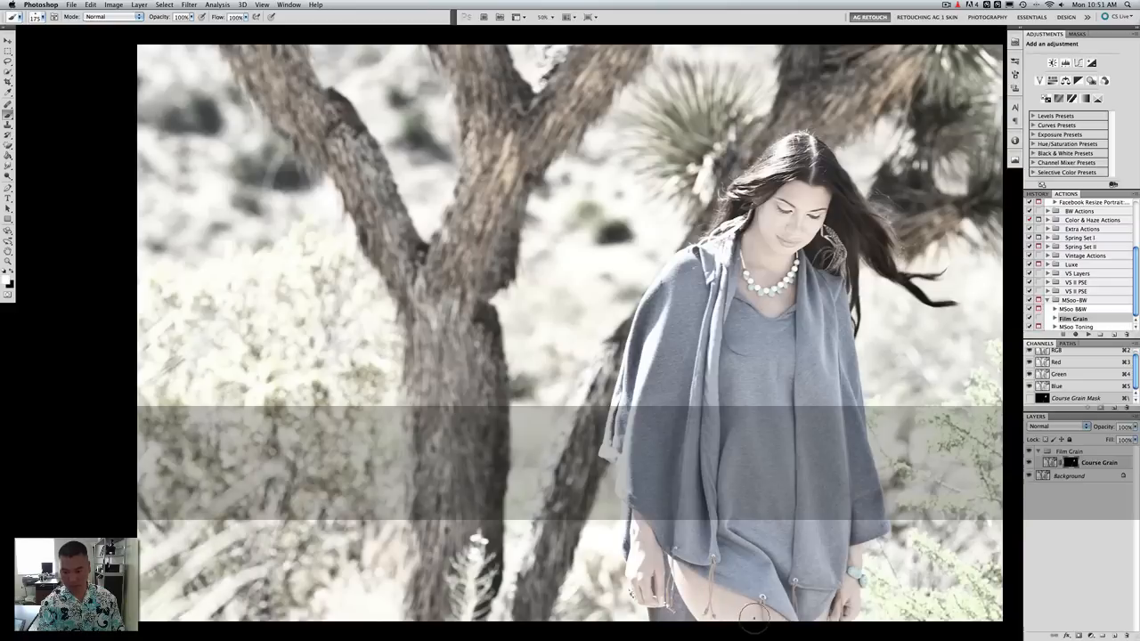
key(bracketleft)
key(bracketleft)
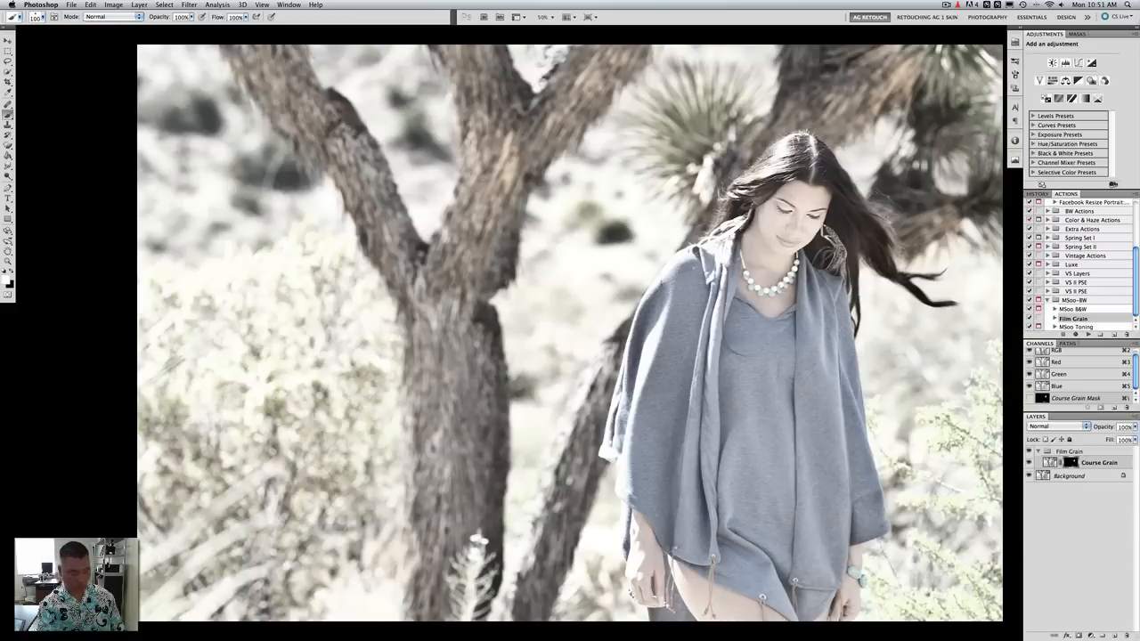
Mask the Course Grain effect off the woman's eyes with a black brush of about 50 px at 100% opacity
key(z)
click(793, 272)
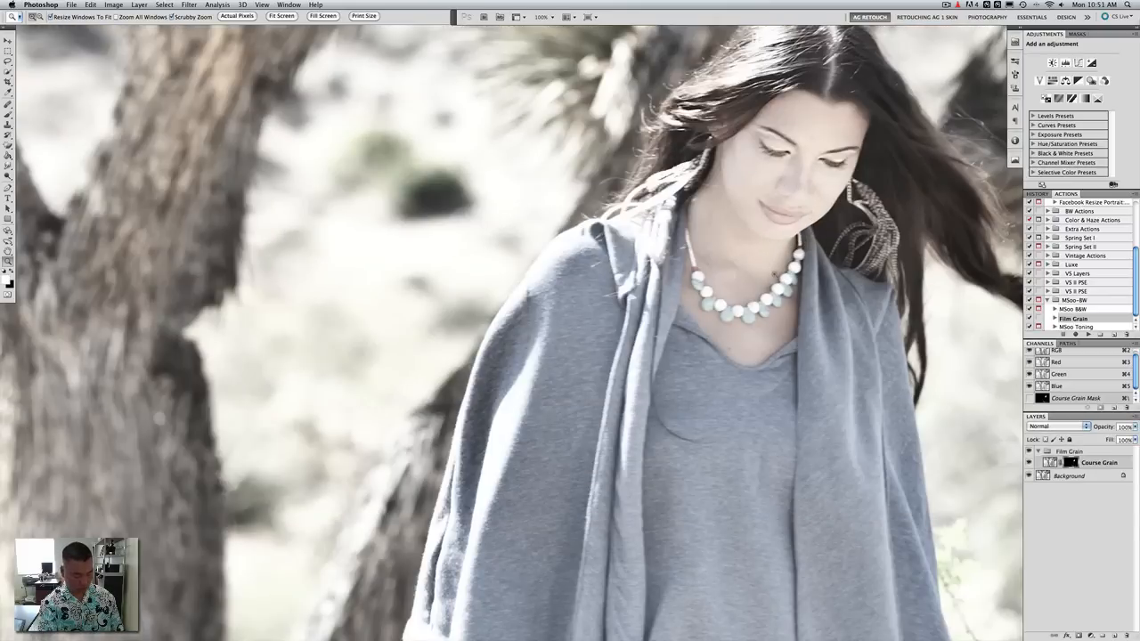
key(b)
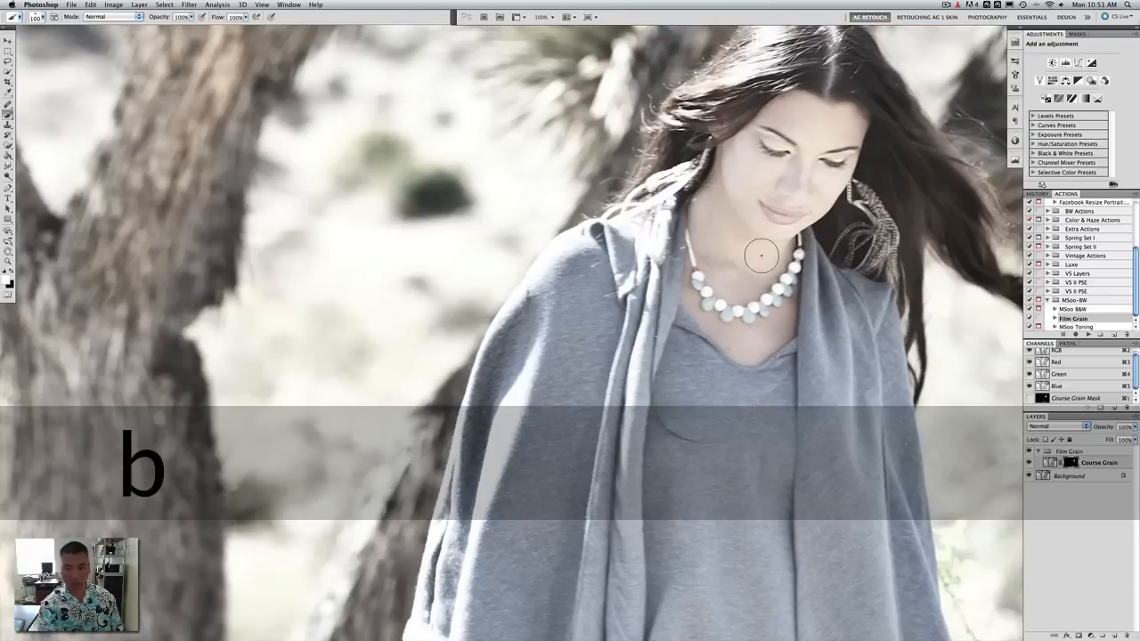
key(bracketleft)
key(bracketleft)
key(bracketleft)
key(x)
key(bracketleft)
key(bracketleft)
key(bracketleft)
key(bracketleft)
key(bracketleft)
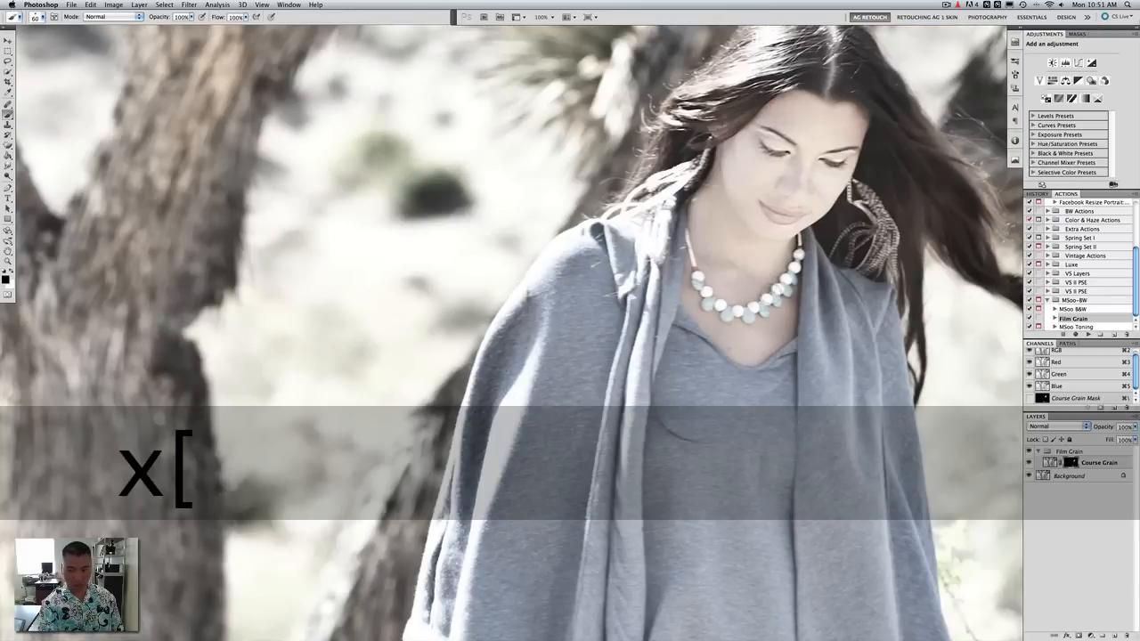
key(bracketleft)
key(bracketleft)
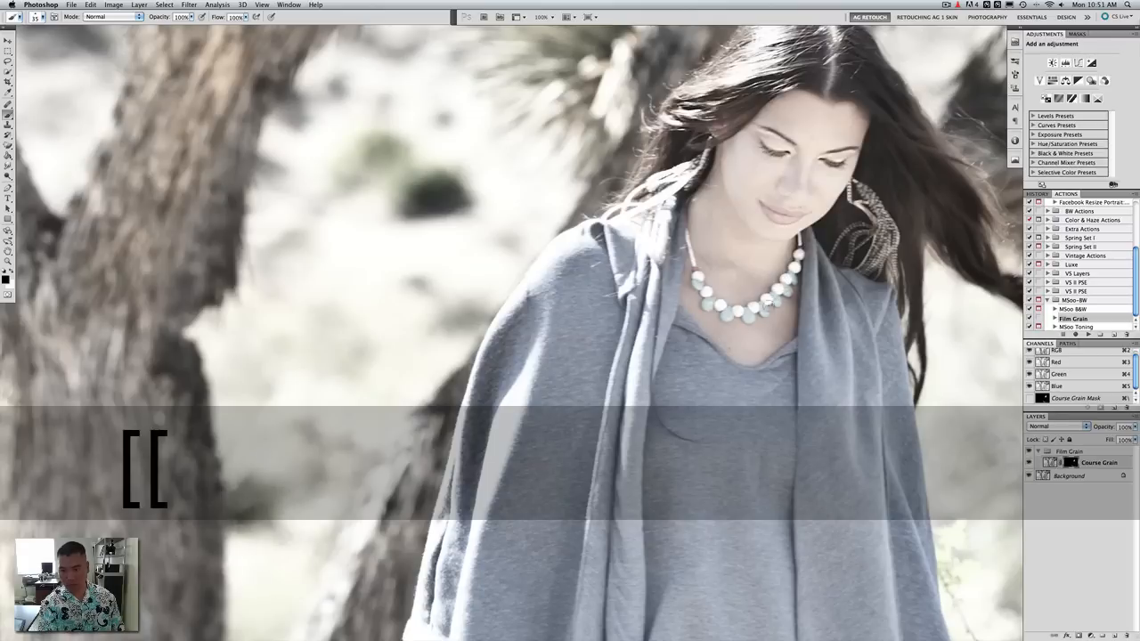
key(bracketleft)
key(bracketright)
key(bracketright)
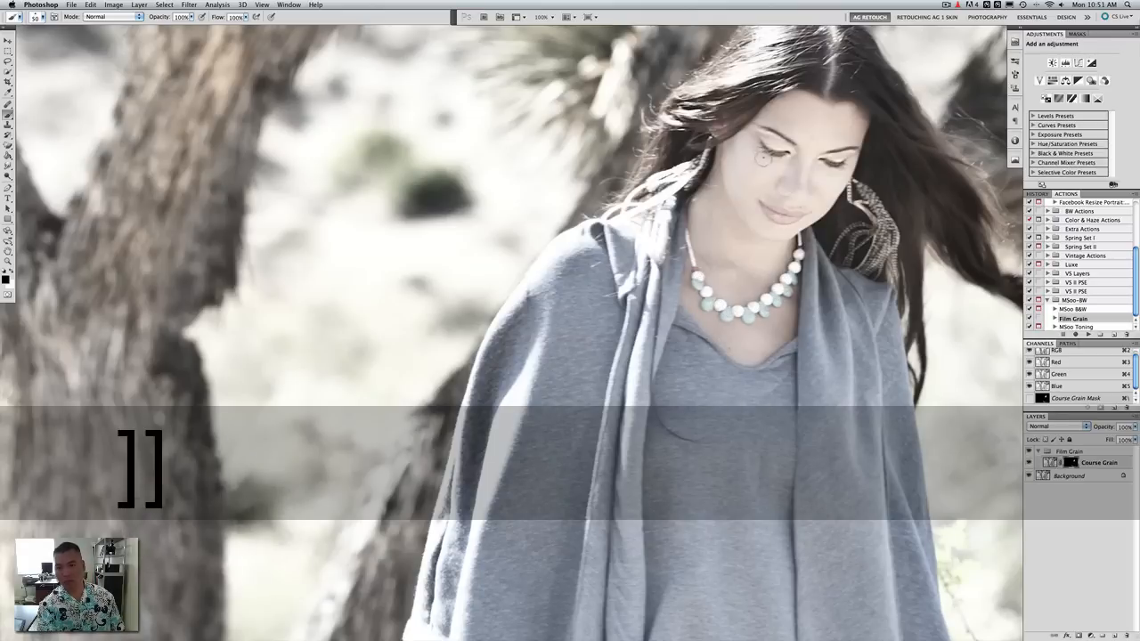
Mask the Course Grain effect around the lips with a black brush of 30 to 50 px
key(bracketleft)
key(bracketleft)
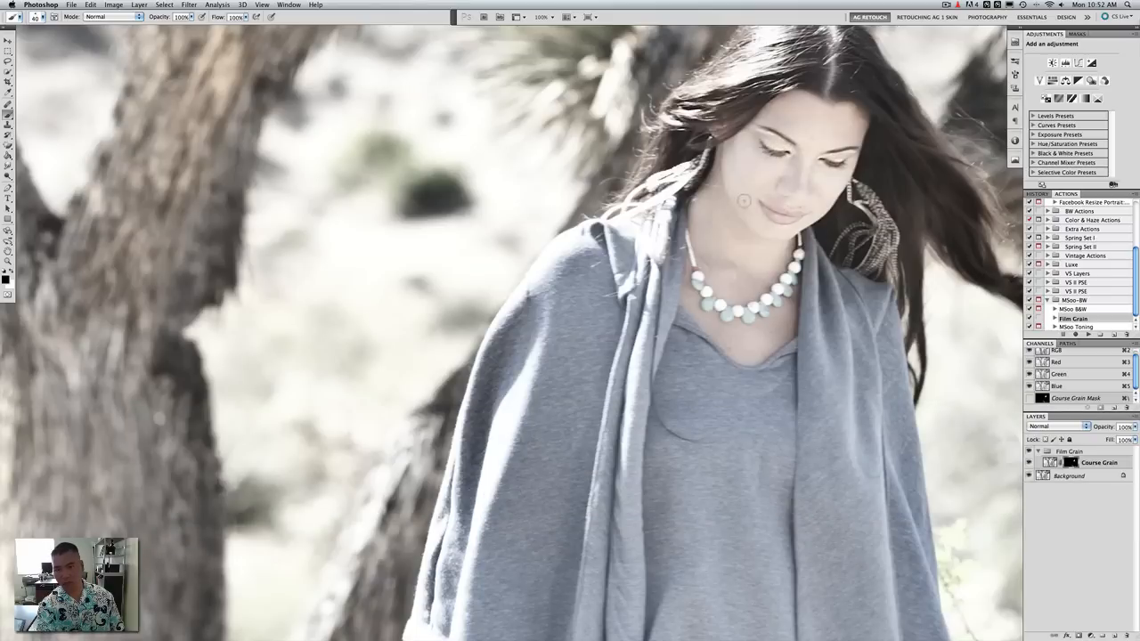
key(bracketleft)
key(bracketleft)
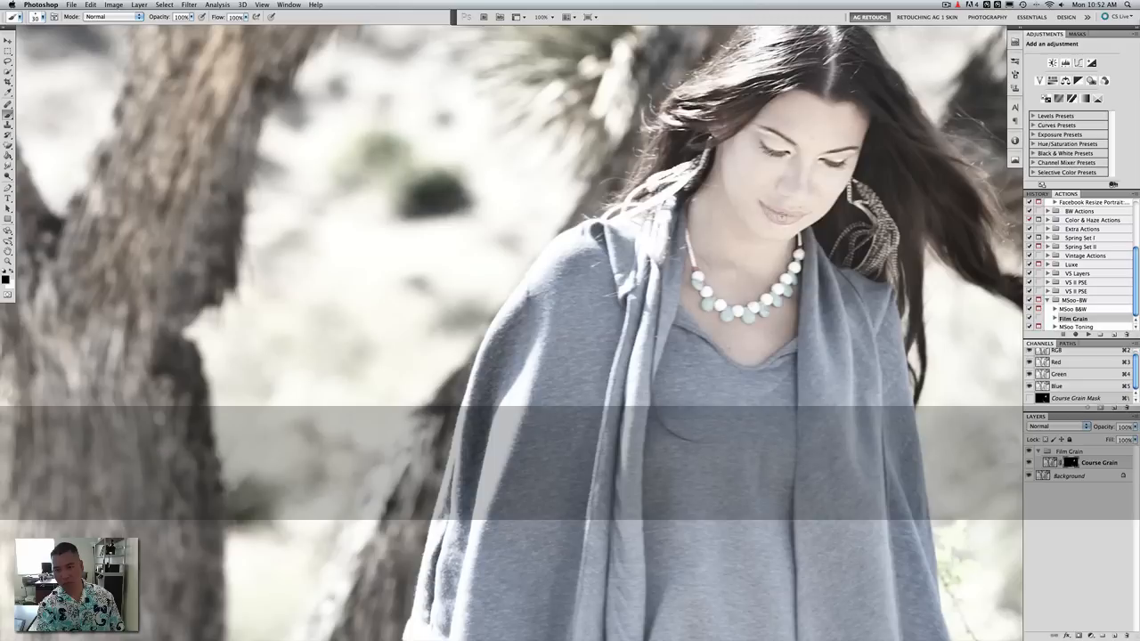
key(bracketright)
key(bracketright)
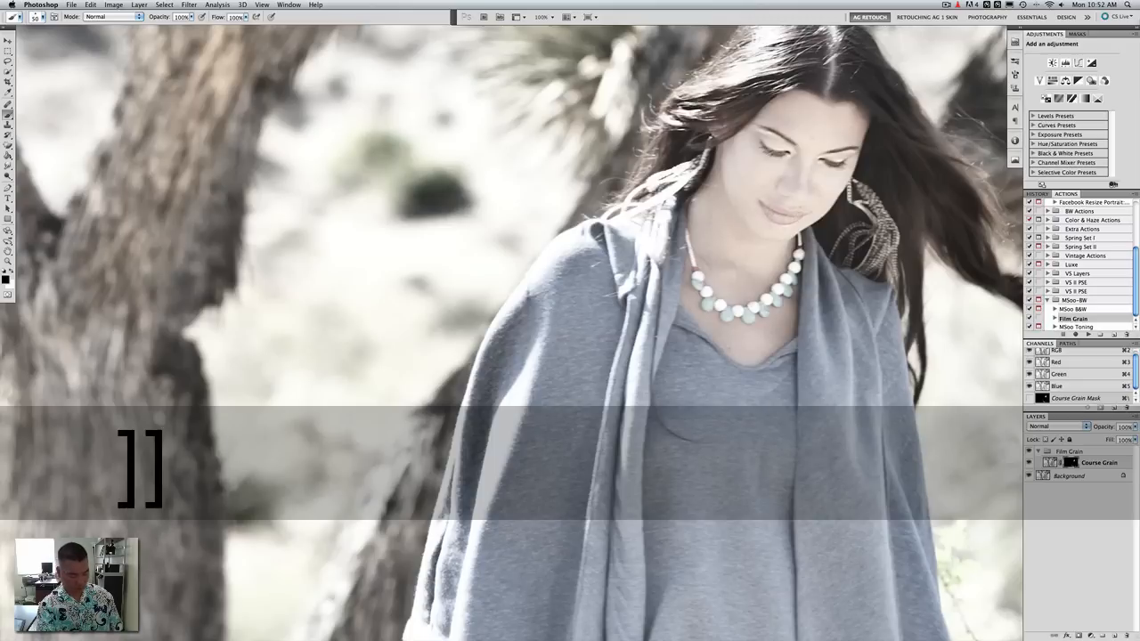
Soften the grain mask around the earring, neck and lower body with a black brush at 20% opacity, sized 100 to 250 px
key(2)
key(bracketright)
key(bracketright)
key(bracketright)
key(bracketright)
key(bracketright)
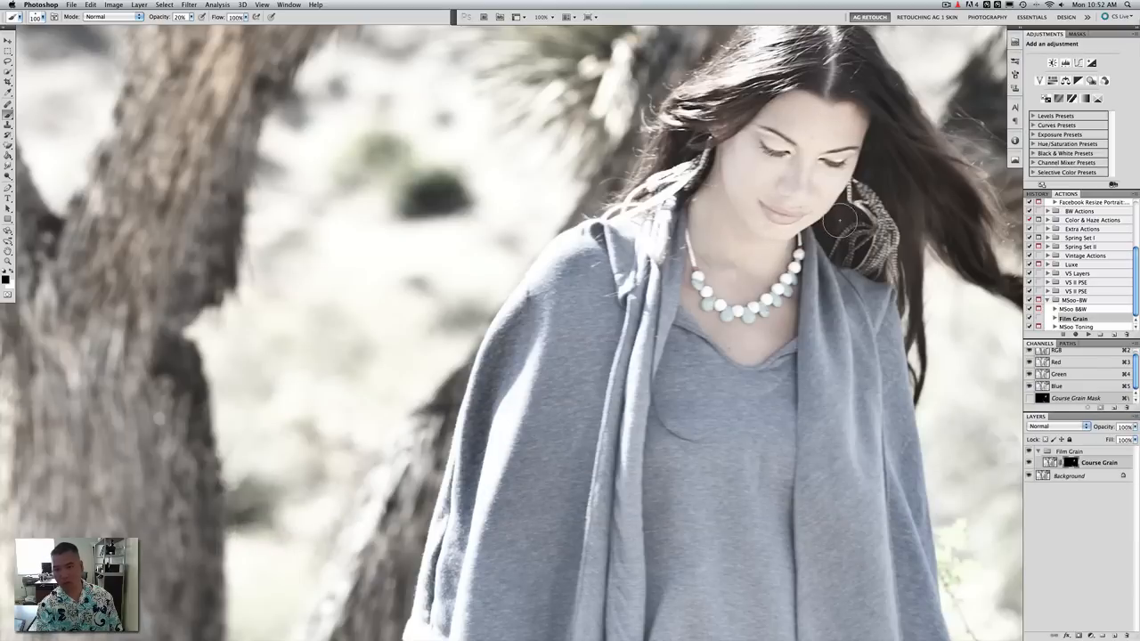
key(bracketright)
key(bracketright)
key(bracketright)
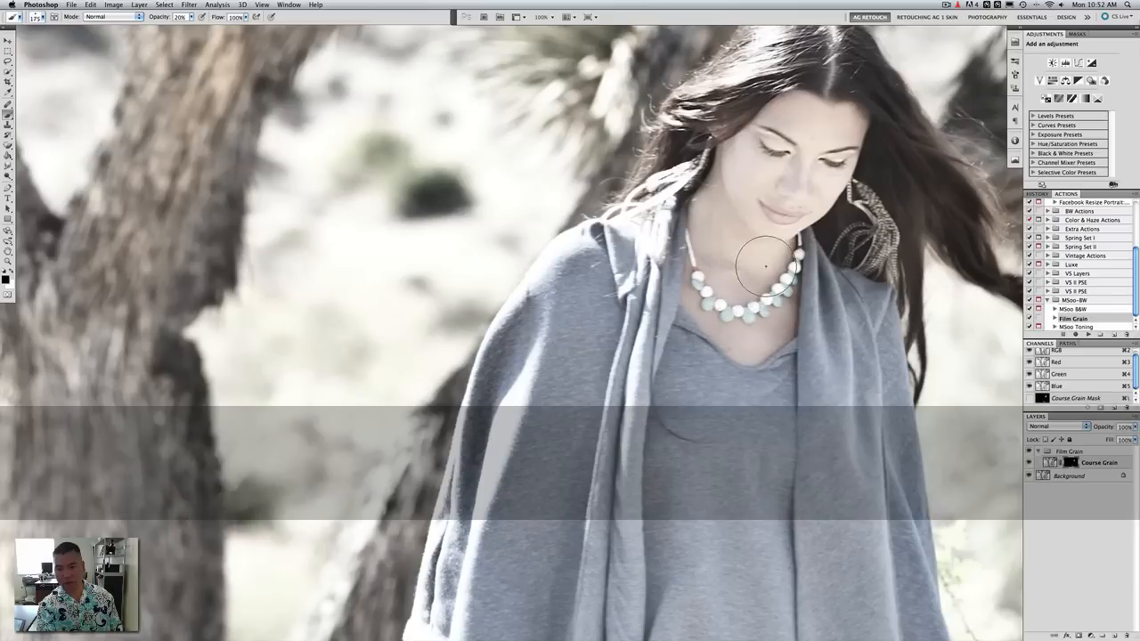
scroll(725, 145, down, 10)
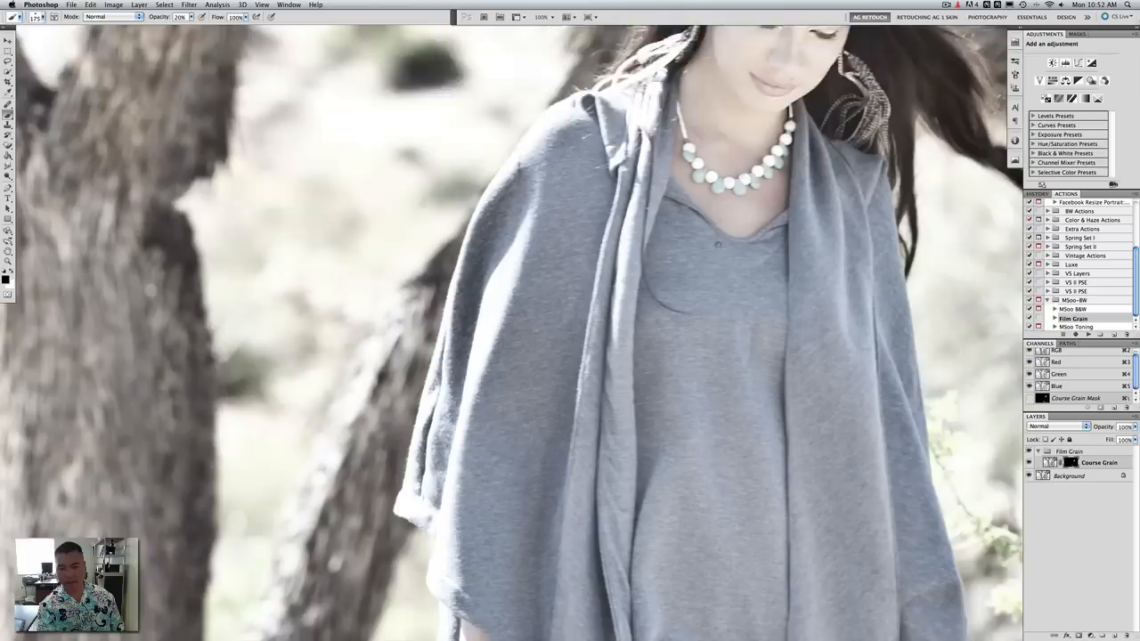
scroll(724, 145, down, 6)
key(bracketright)
key(bracketright)
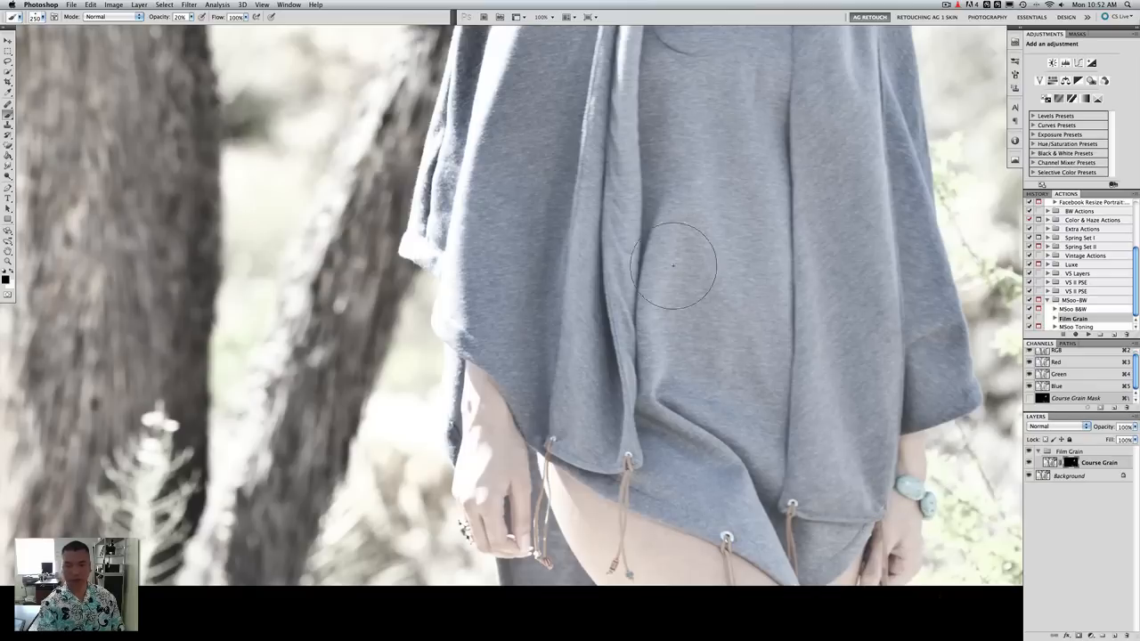
Compare the whole image with and without the Course Grain layer
key(z)
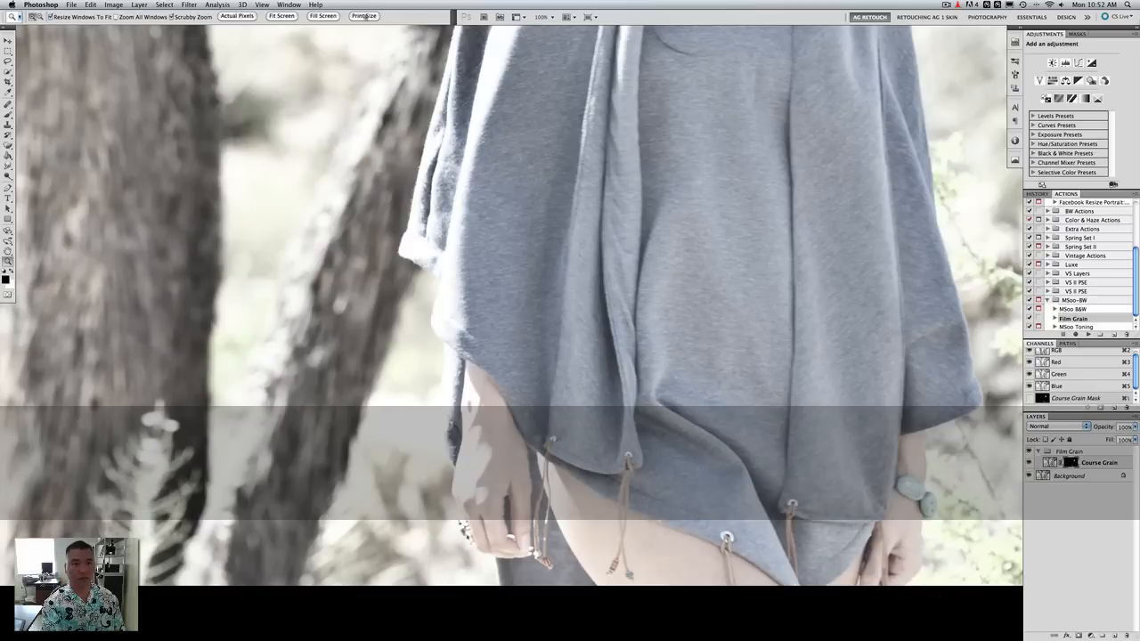
click(360, 17)
click(632, 331)
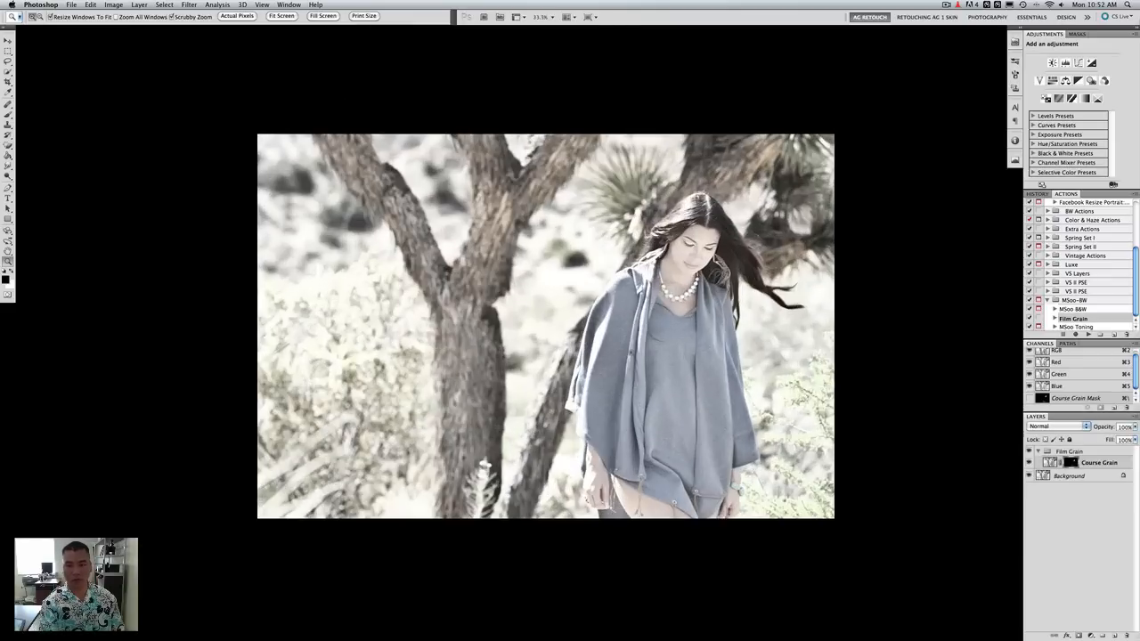
key(super+e)
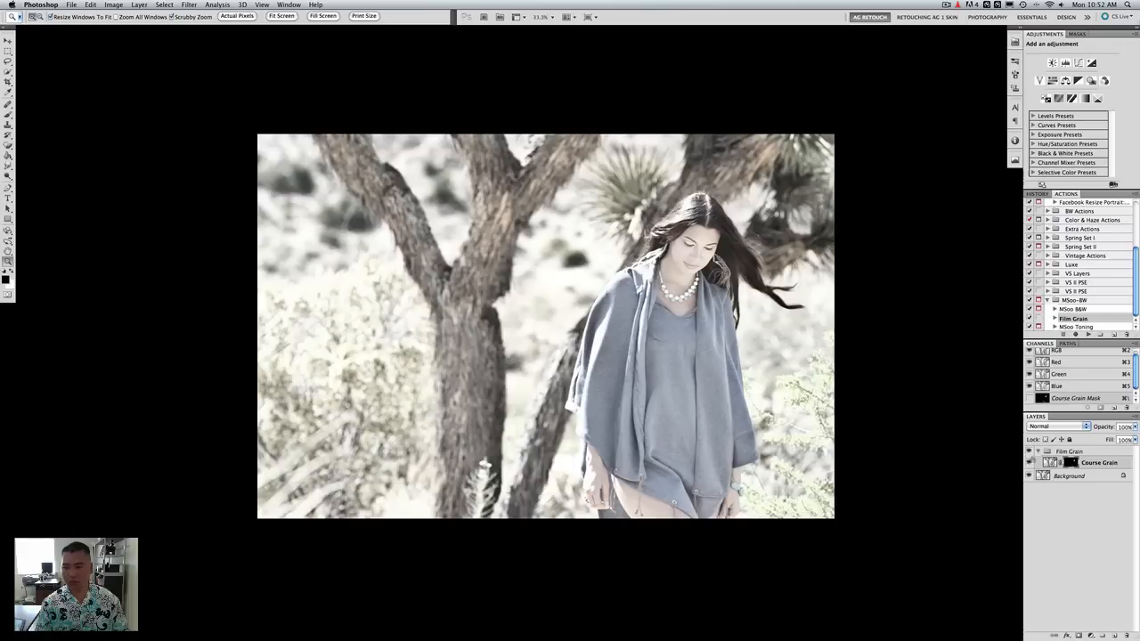
click(1030, 462)
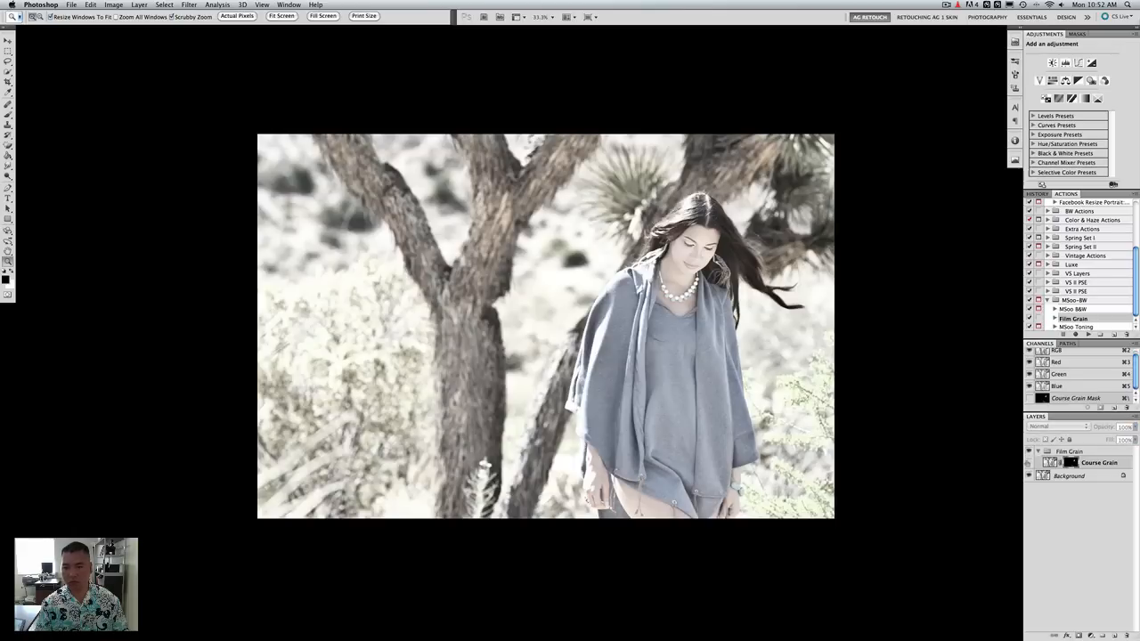
Flatten the film grain group and Background into a single layer
click(1064, 452)
right_click(1076, 452)
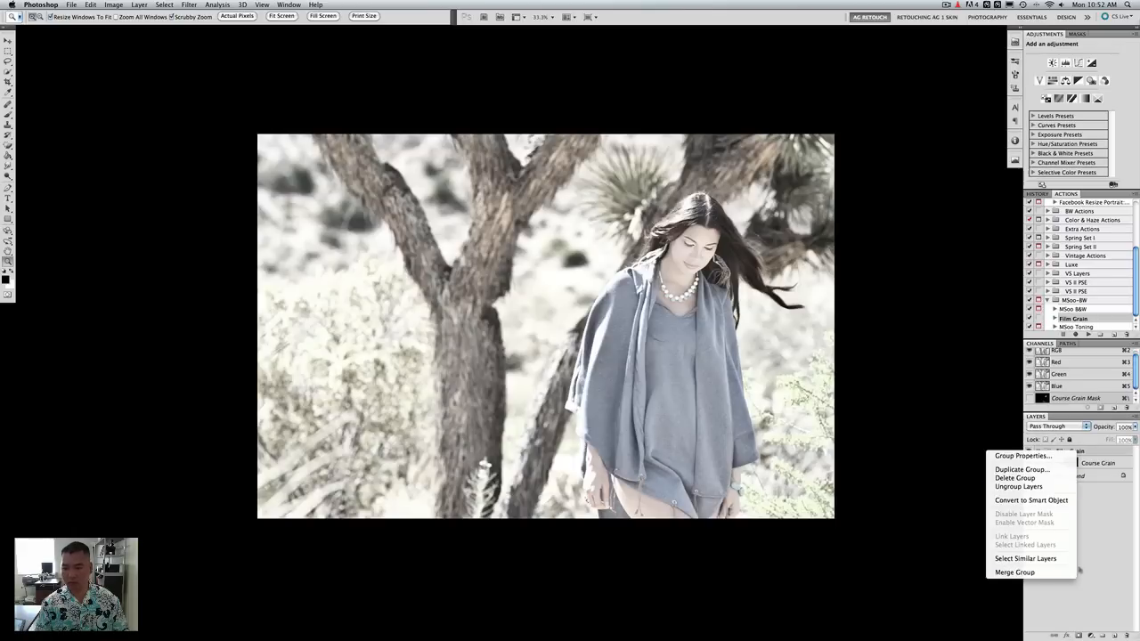
click(1082, 477)
right_click(1084, 477)
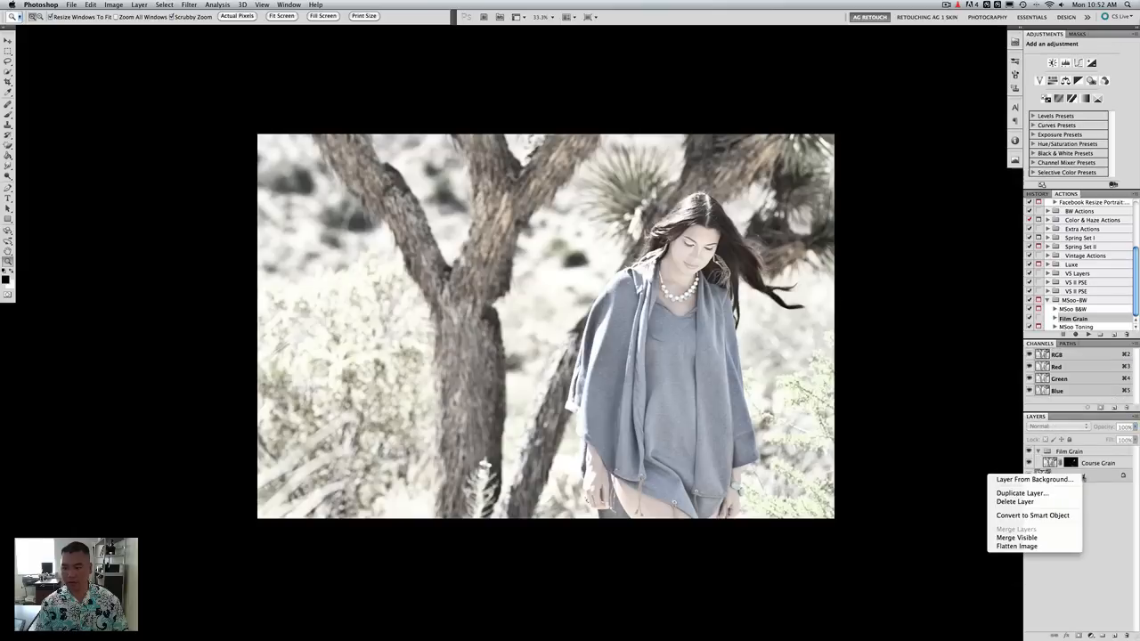
click(1038, 547)
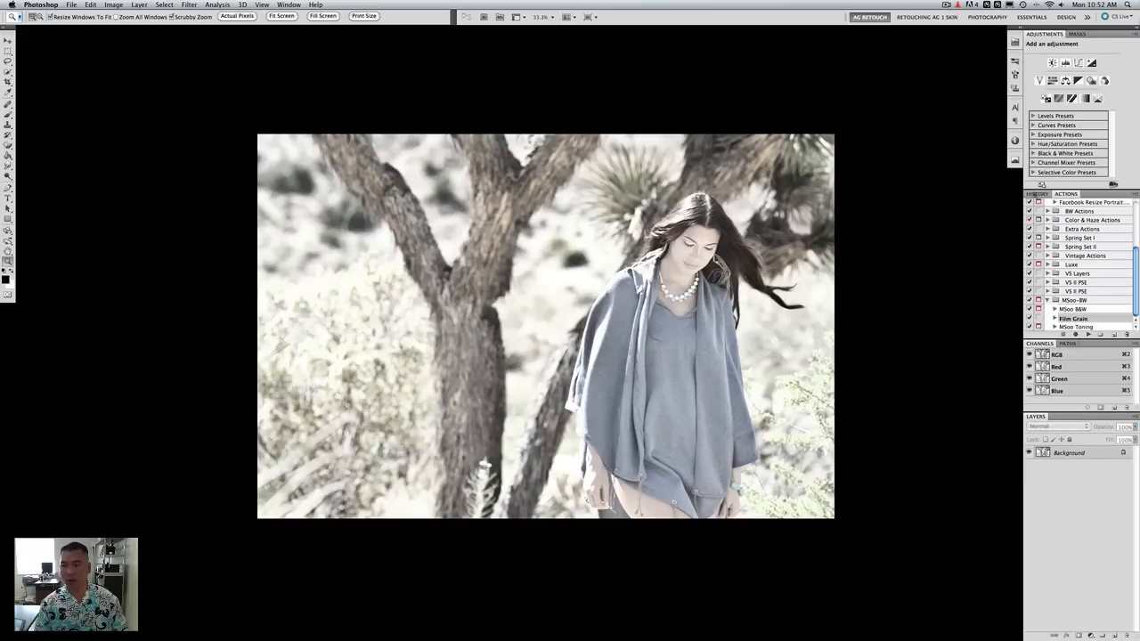
Compare the original smart object snapshot with the flattened result, ending on the Flatten Image history state
click(1038, 193)
click(1061, 205)
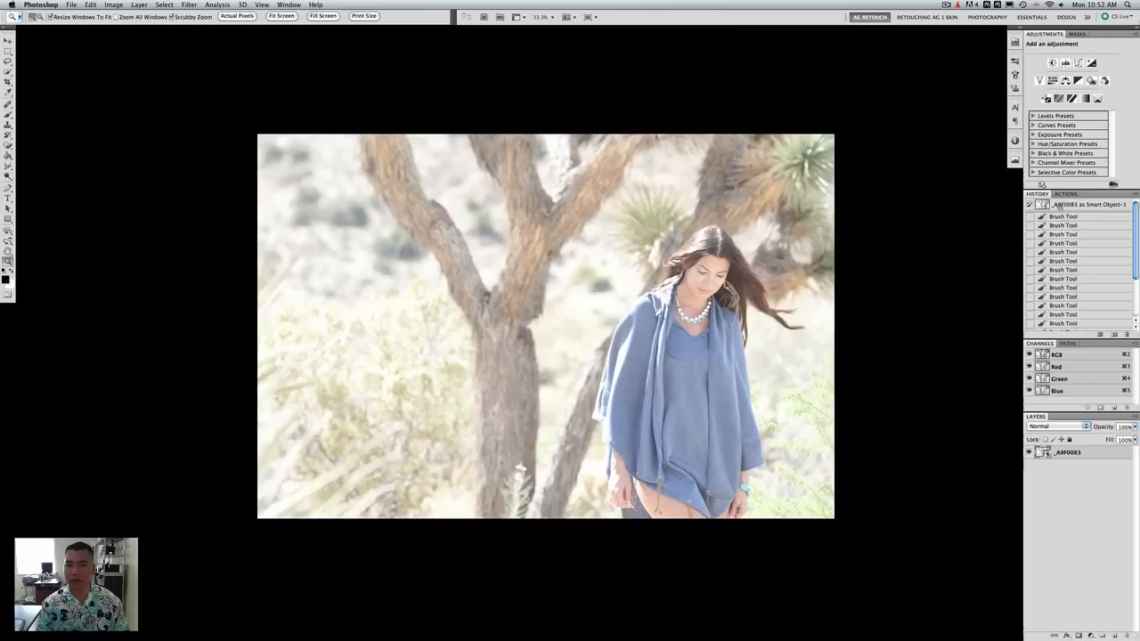
scroll(1073, 227, down, 5)
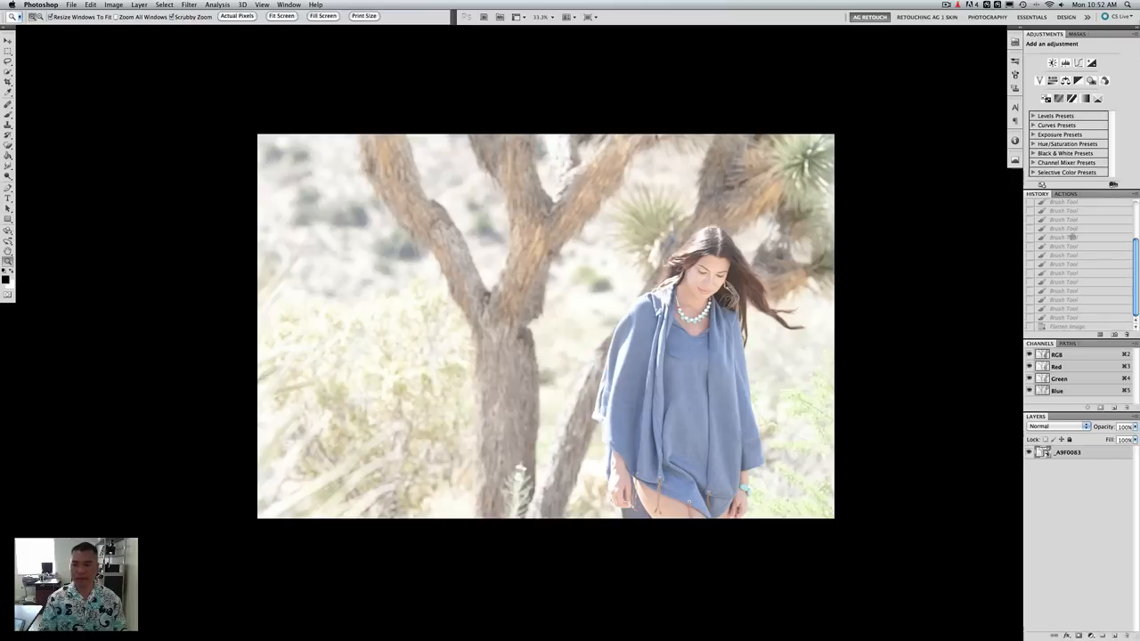
scroll(1064, 334, down, 3)
click(1064, 327)
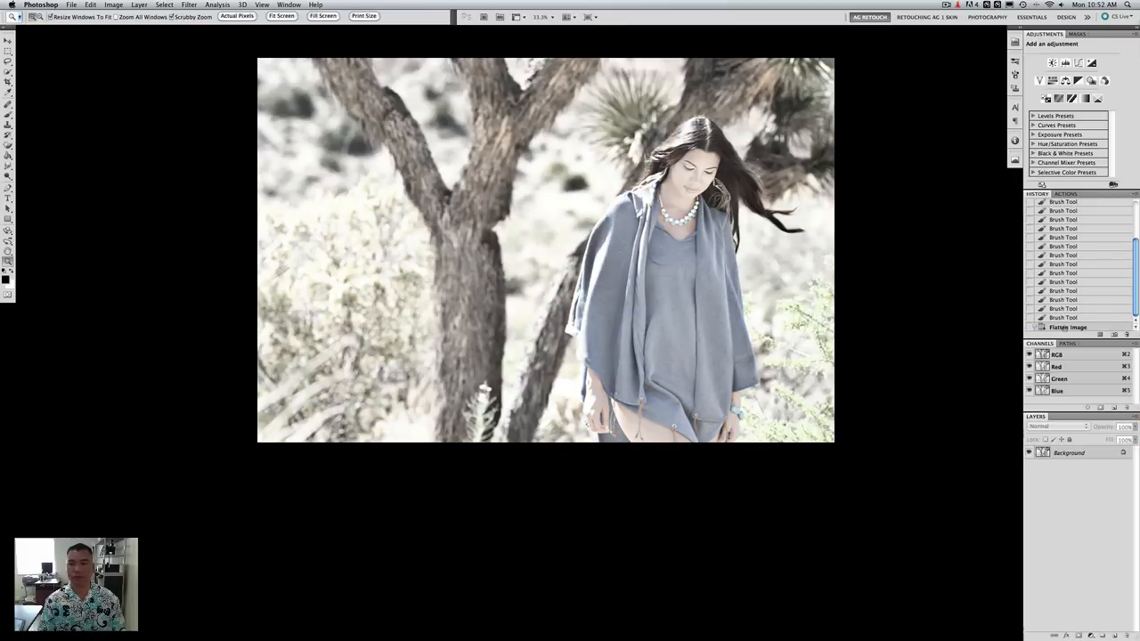
Inspect the flattened portrait at 50% in full-screen view
click(886, 313)
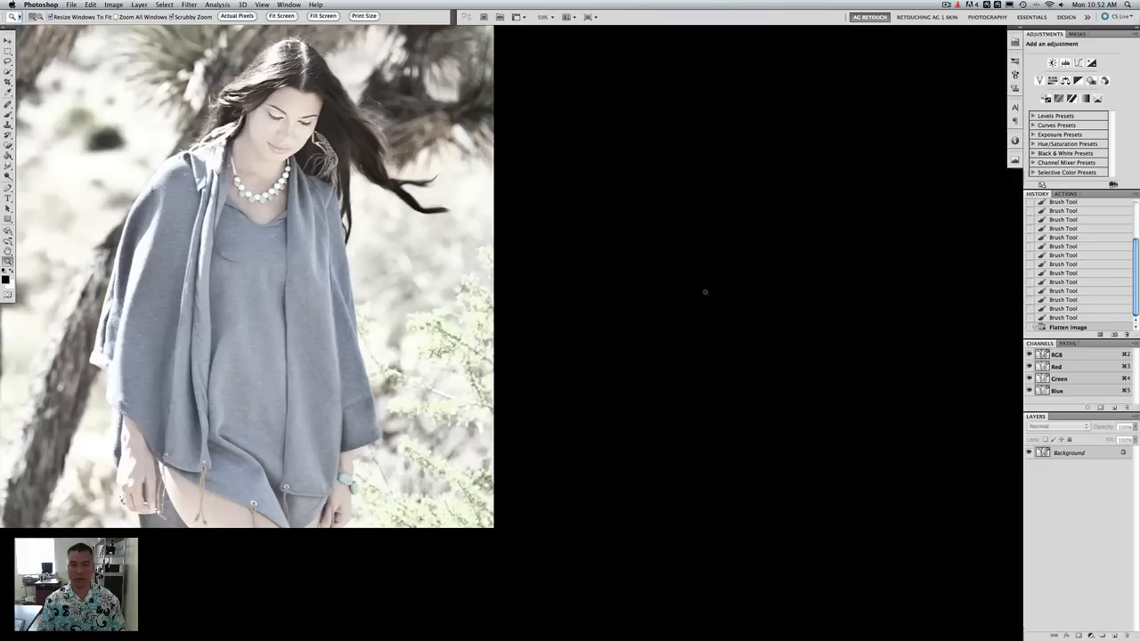
drag(377, 266, 813, 354)
key(f)
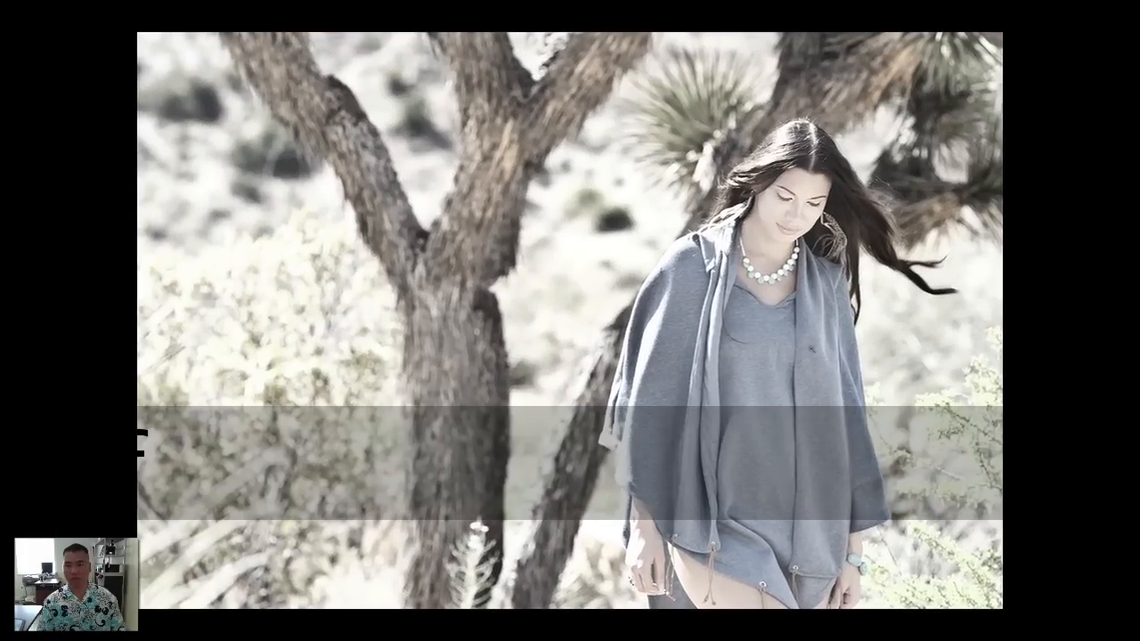
key(f)
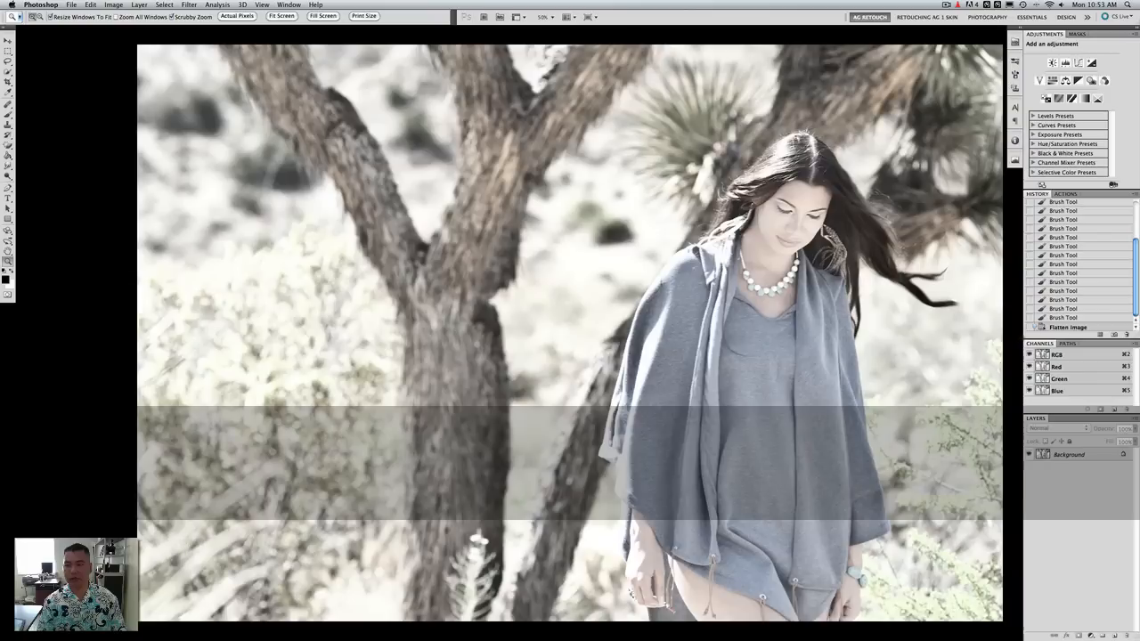
Switch twice between the opening snapshot and the Flatten Image state to compare the portrait before and after retouching
scroll(1051, 210, up, 5)
click(1063, 206)
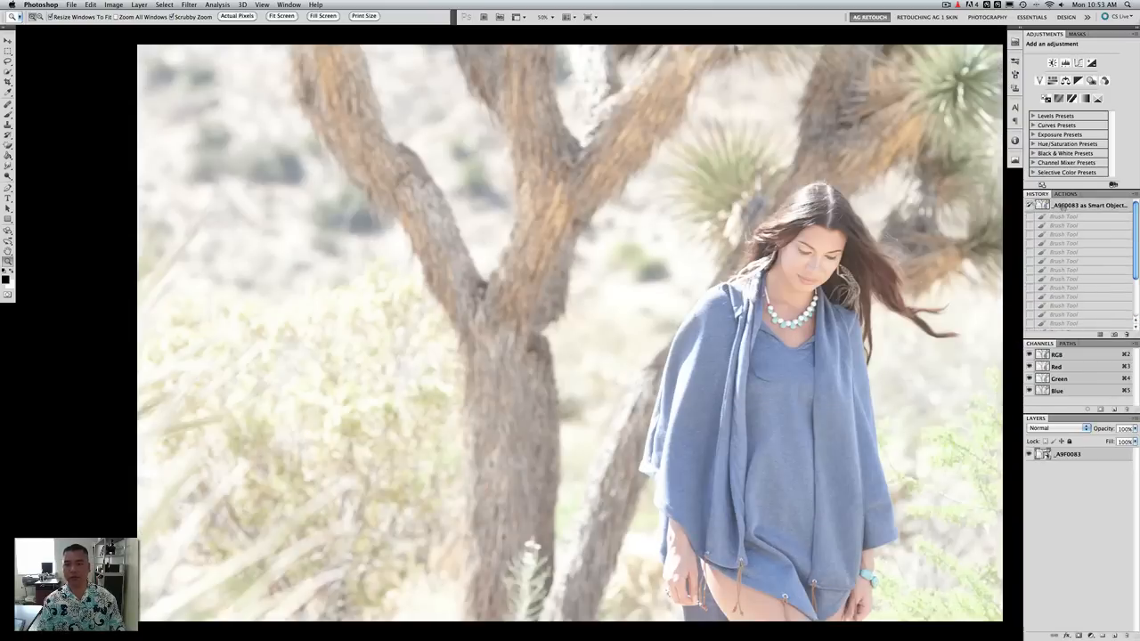
scroll(1078, 236, down, 5)
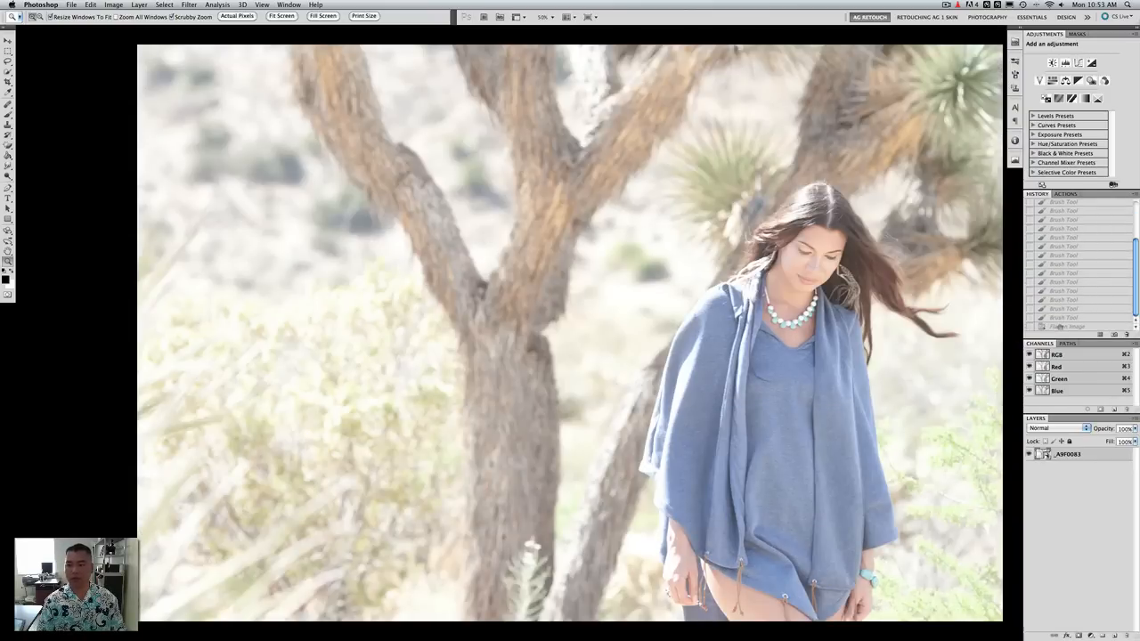
click(1065, 326)
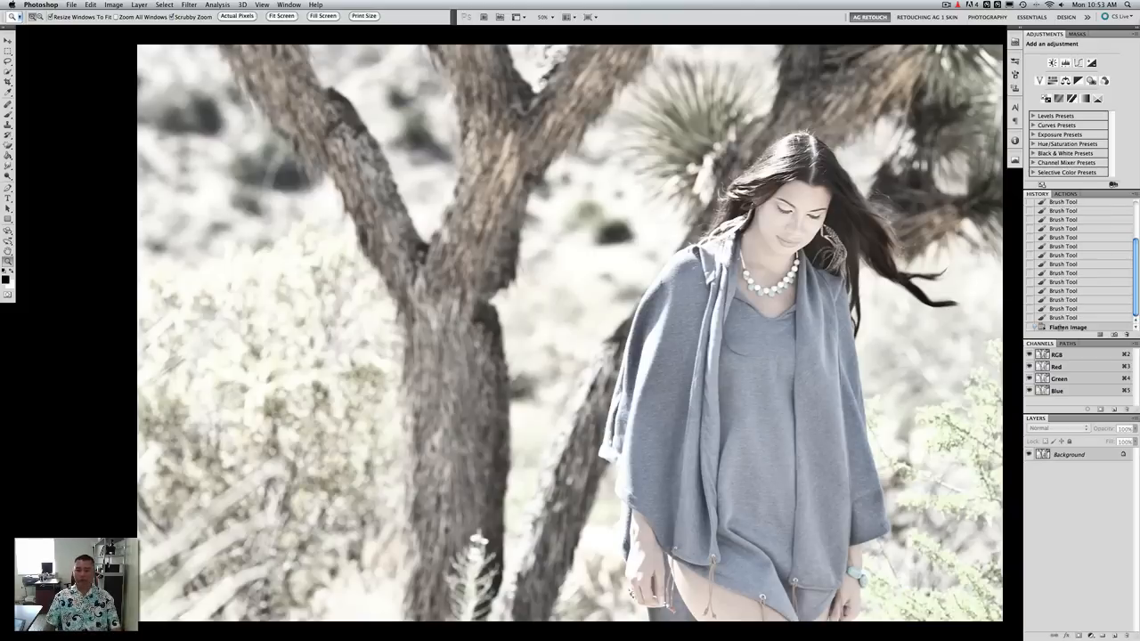
scroll(1074, 263, up, 5)
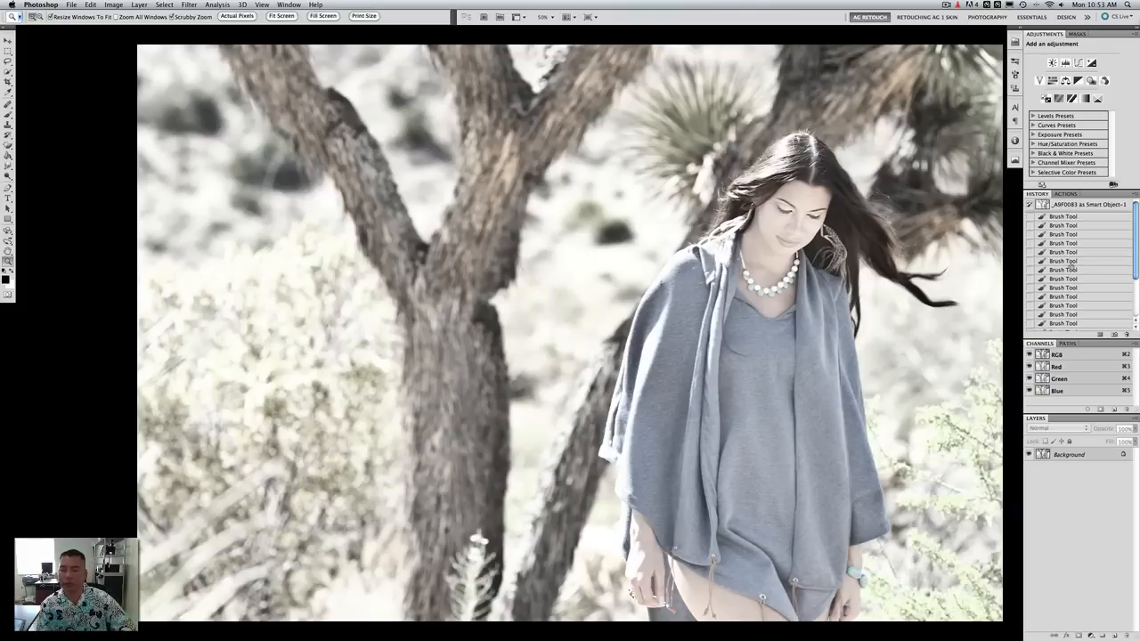
click(1058, 207)
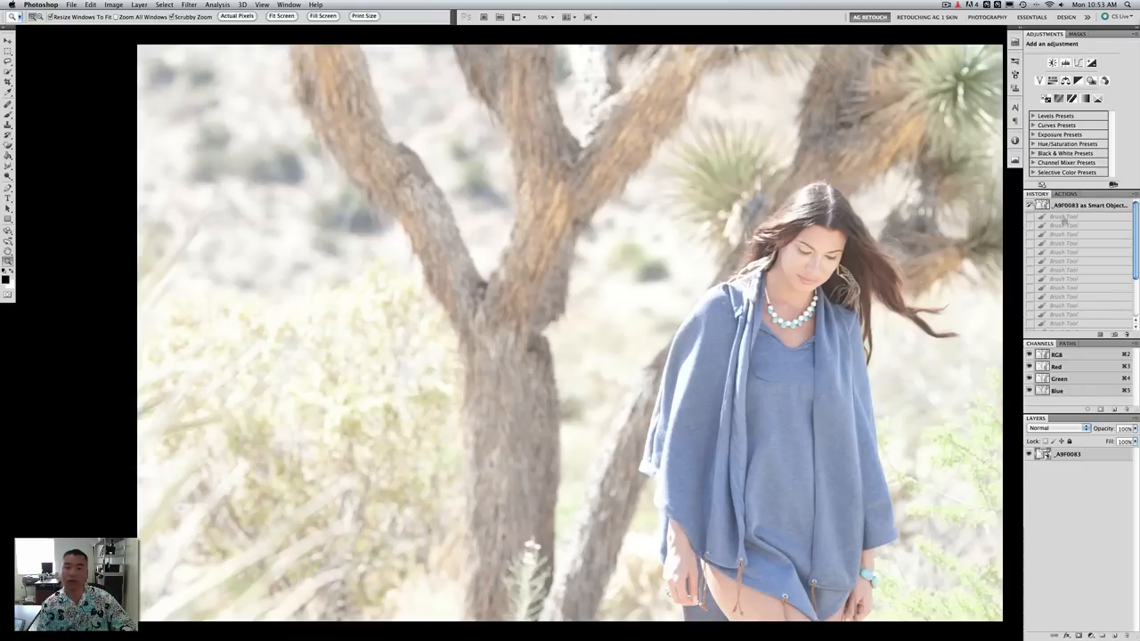
scroll(1065, 224, down, 5)
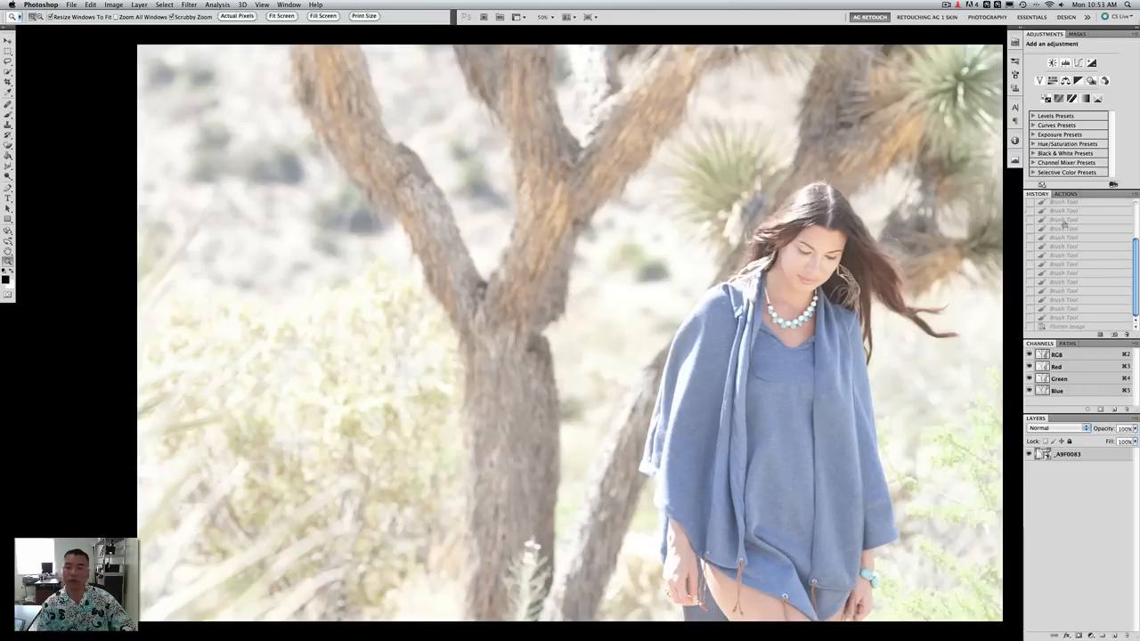
click(1059, 327)
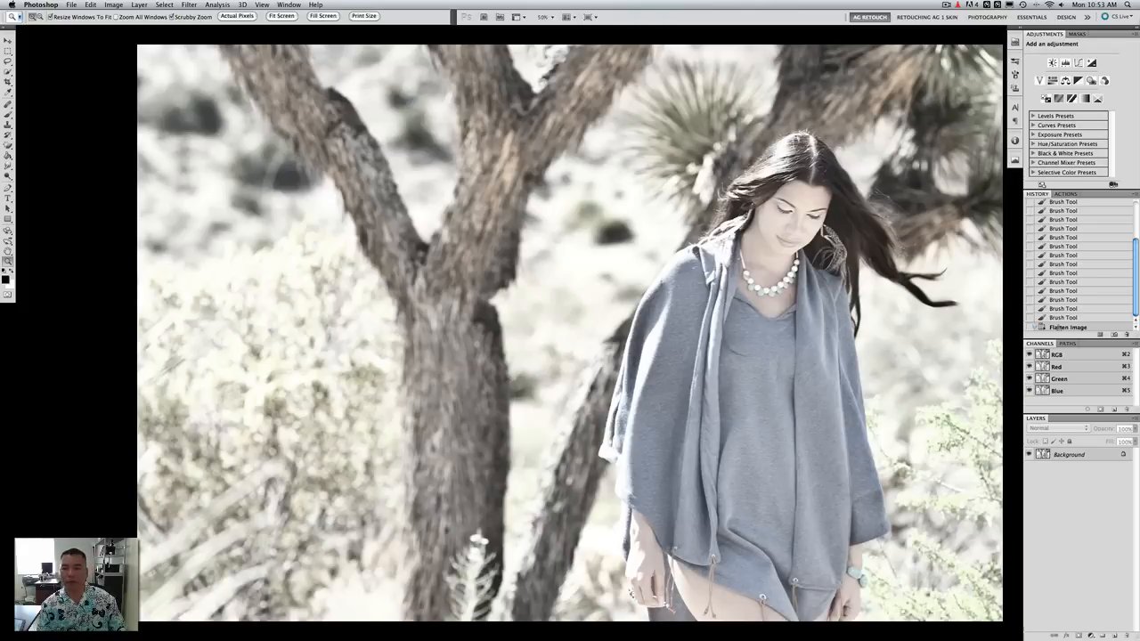
Add a new empty layer above the Background and sample a light beige from the desert background as the foreground colour
scroll(570, 333, right, 1)
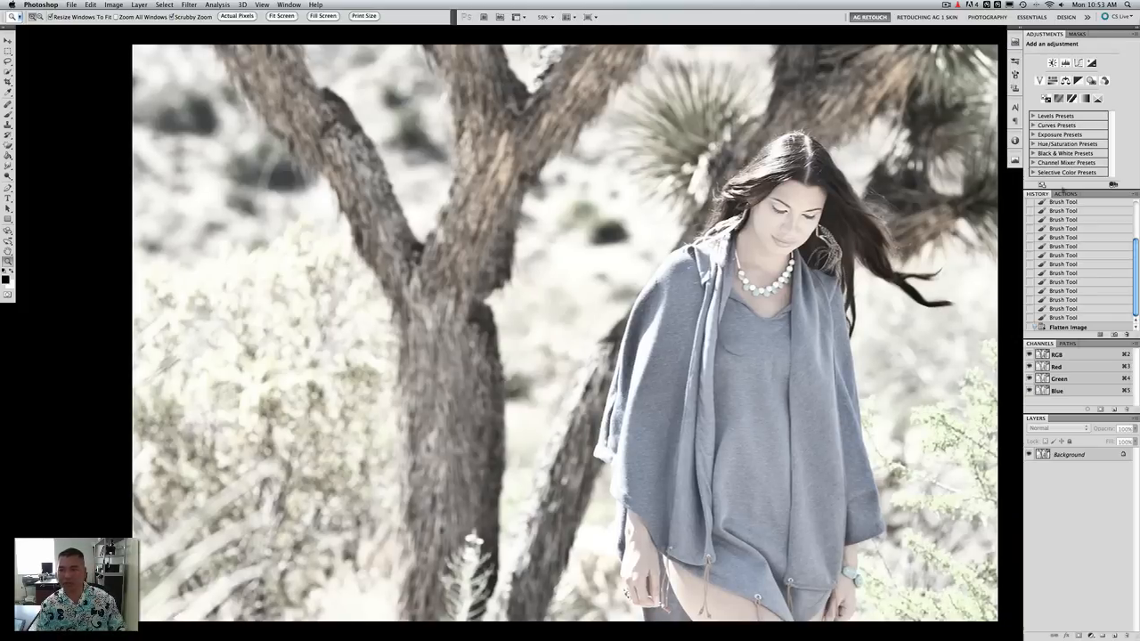
click(1066, 195)
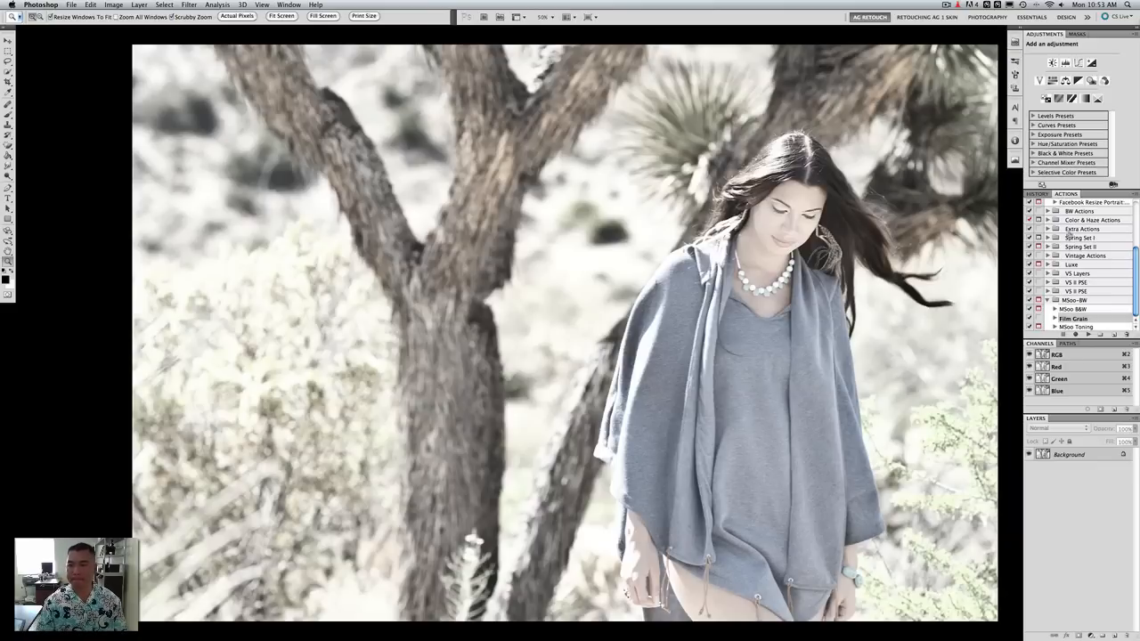
scroll(1067, 235, up, 2)
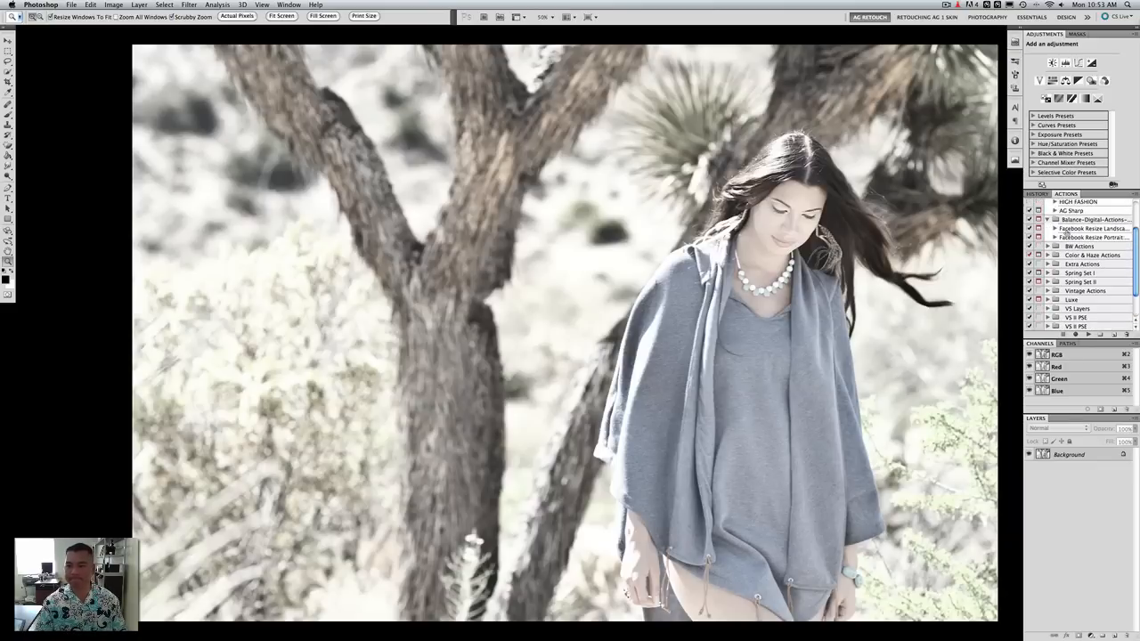
click(1115, 636)
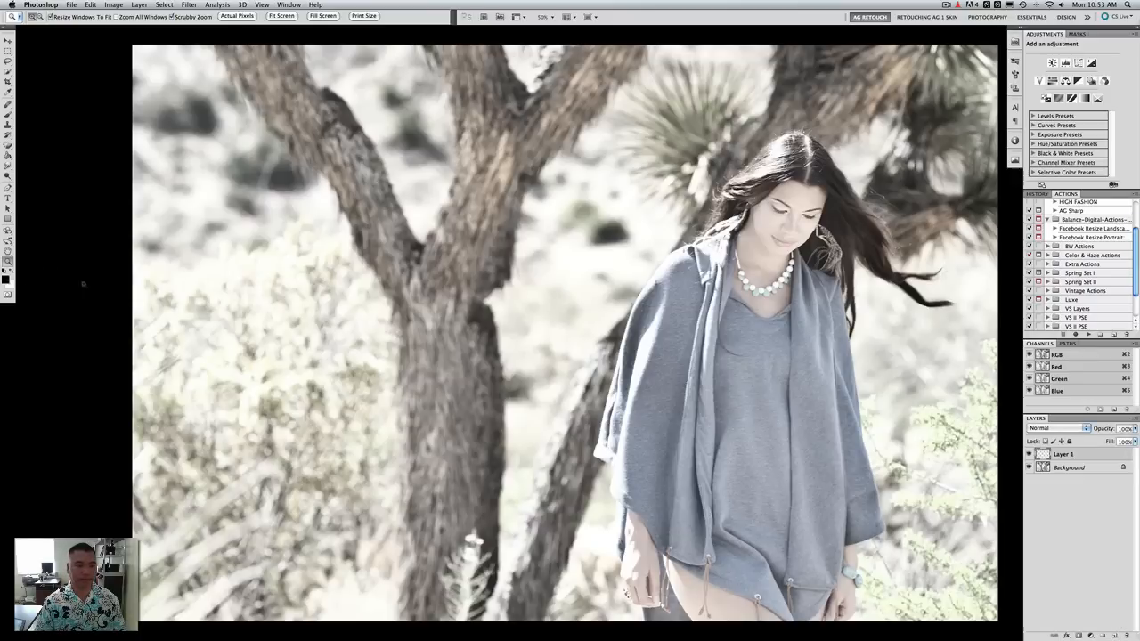
key(i)
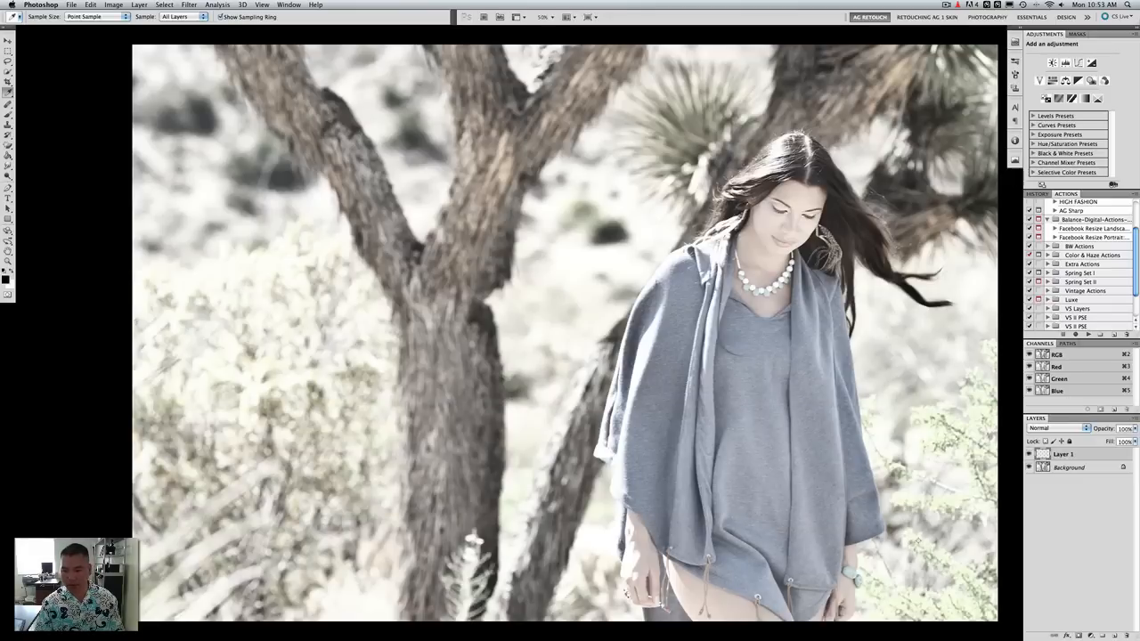
click(919, 539)
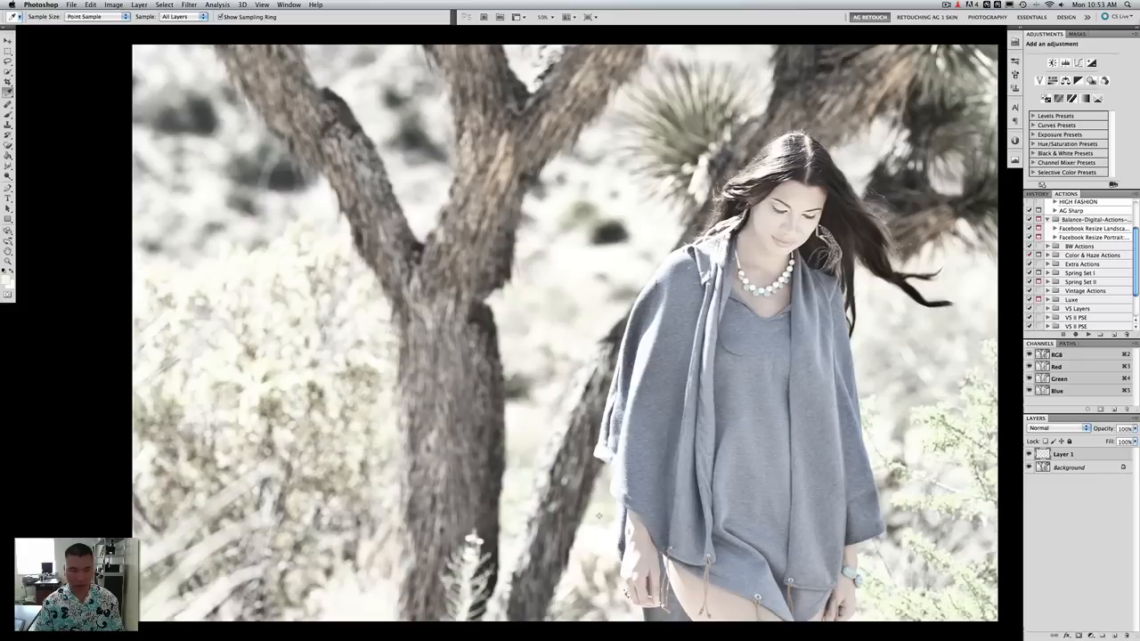
click(582, 575)
Fill the new layer with the sampled beige using the Paint Bucket and set its blend mode to Multiply
key(g)
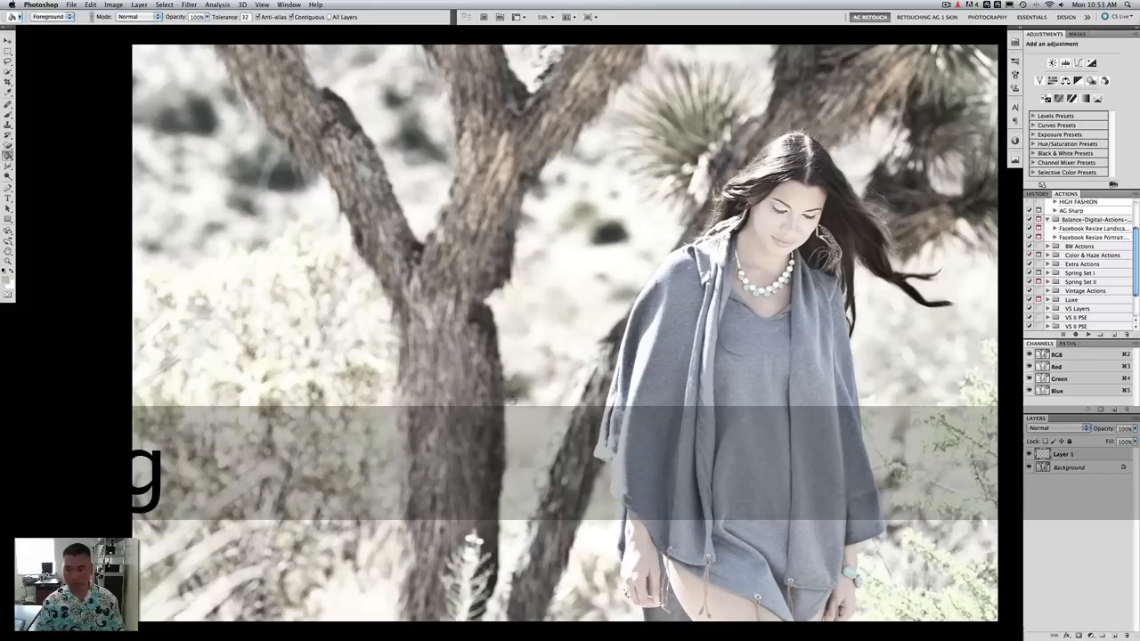
click(704, 421)
click(1092, 431)
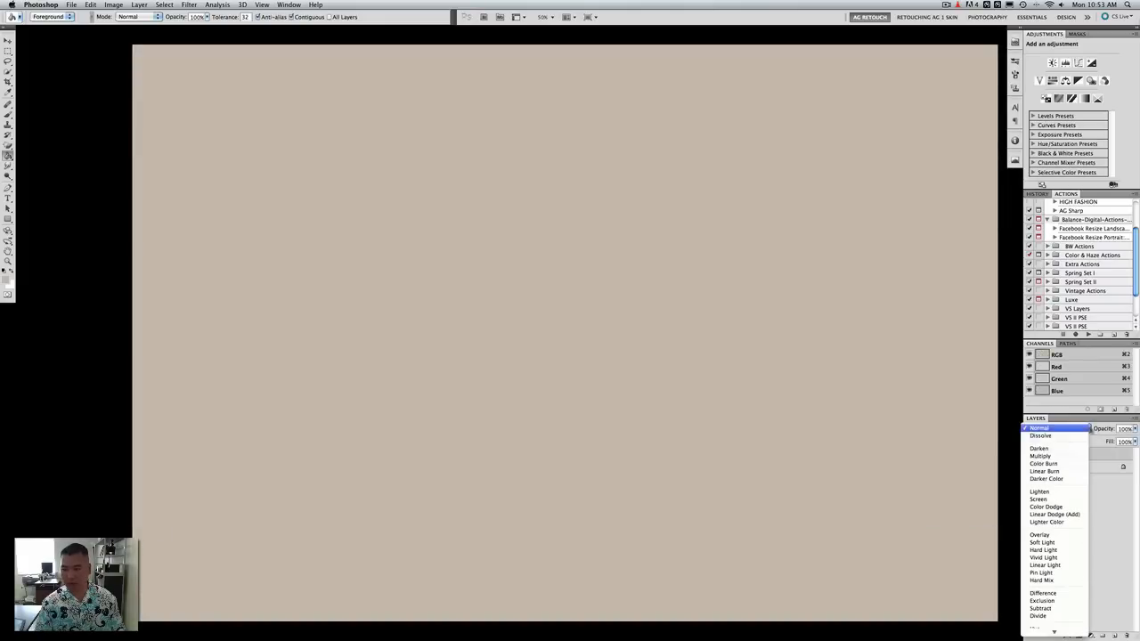
click(1057, 456)
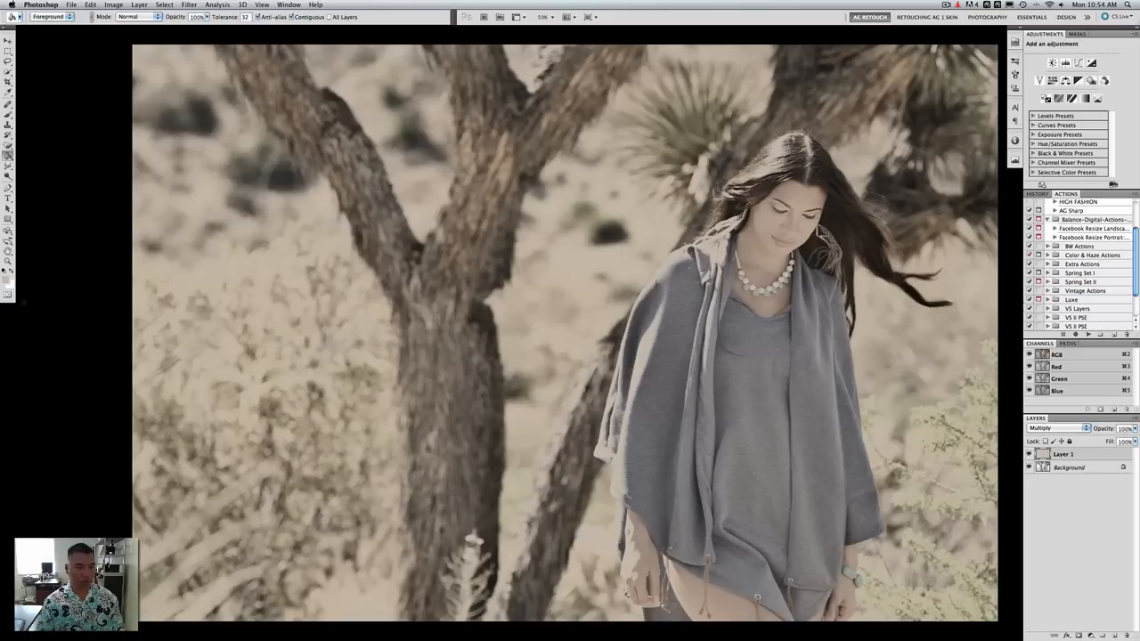
Choose bright yellow (e3ea21) as the foreground colour and refill the colour layer with it
click(6, 285)
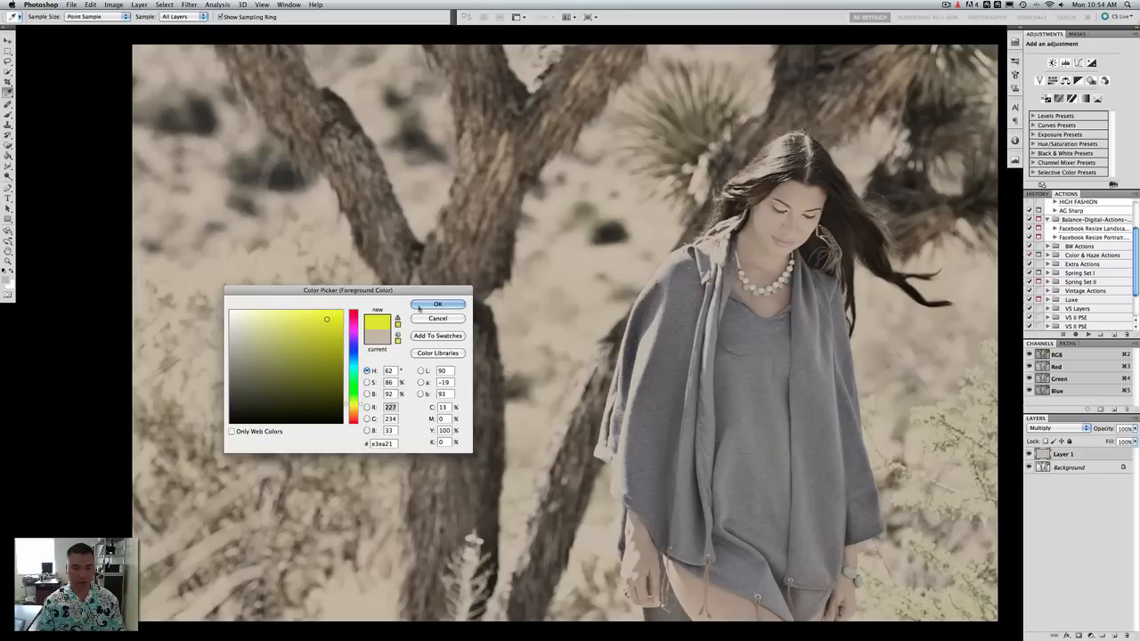
click(420, 306)
click(422, 308)
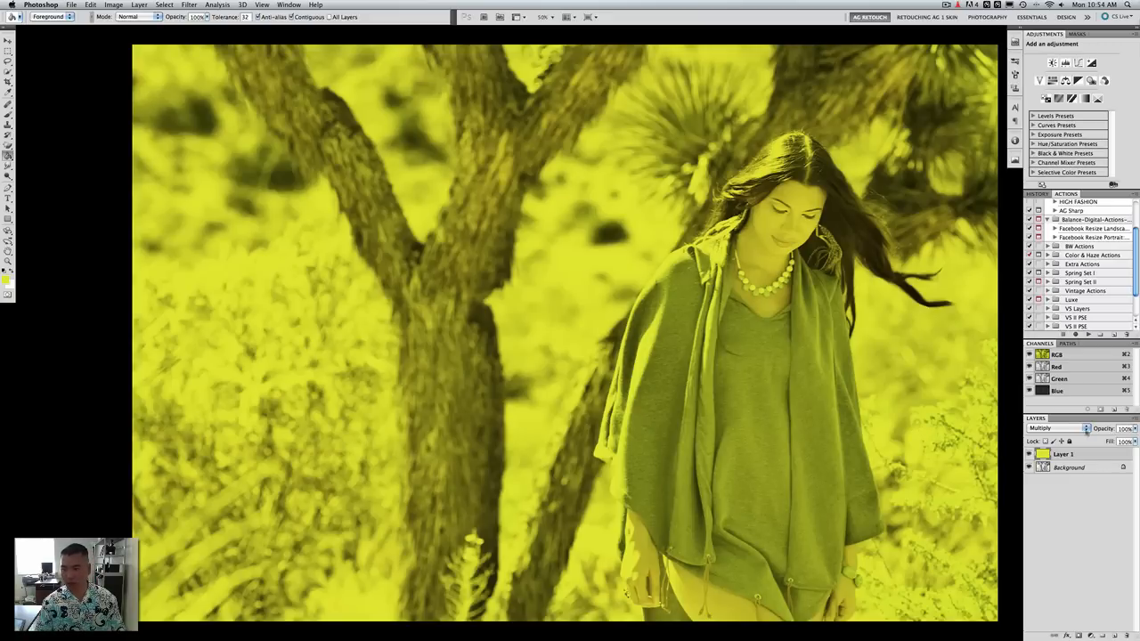
Try the Overlay blend mode on the yellow layer and switch it to Soft Light
click(1087, 432)
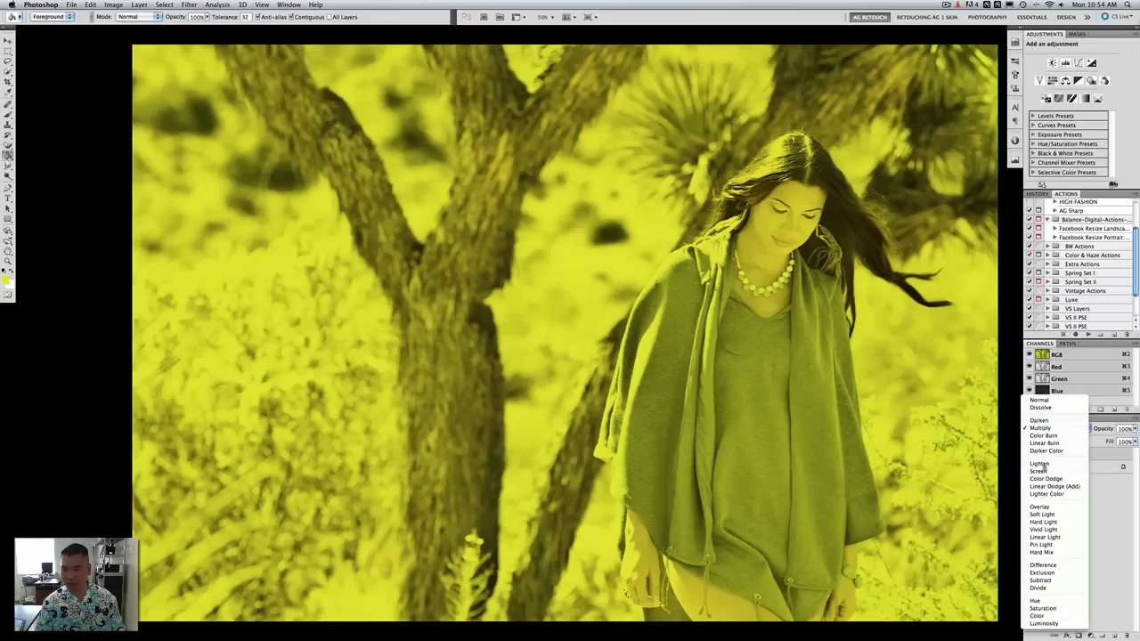
click(1040, 507)
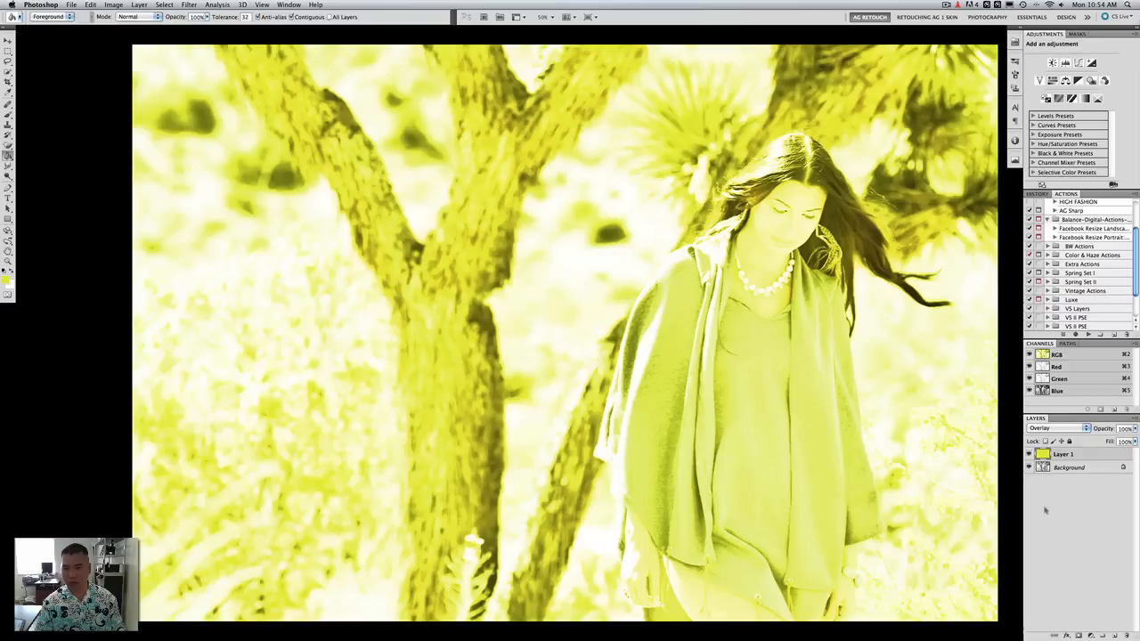
click(1082, 433)
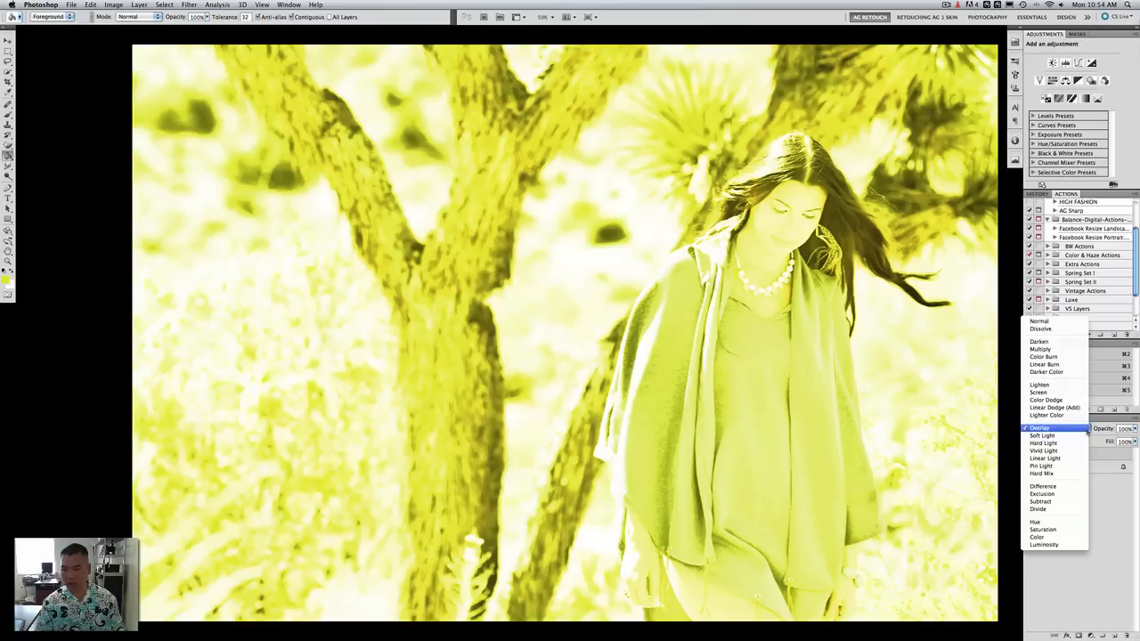
click(1042, 435)
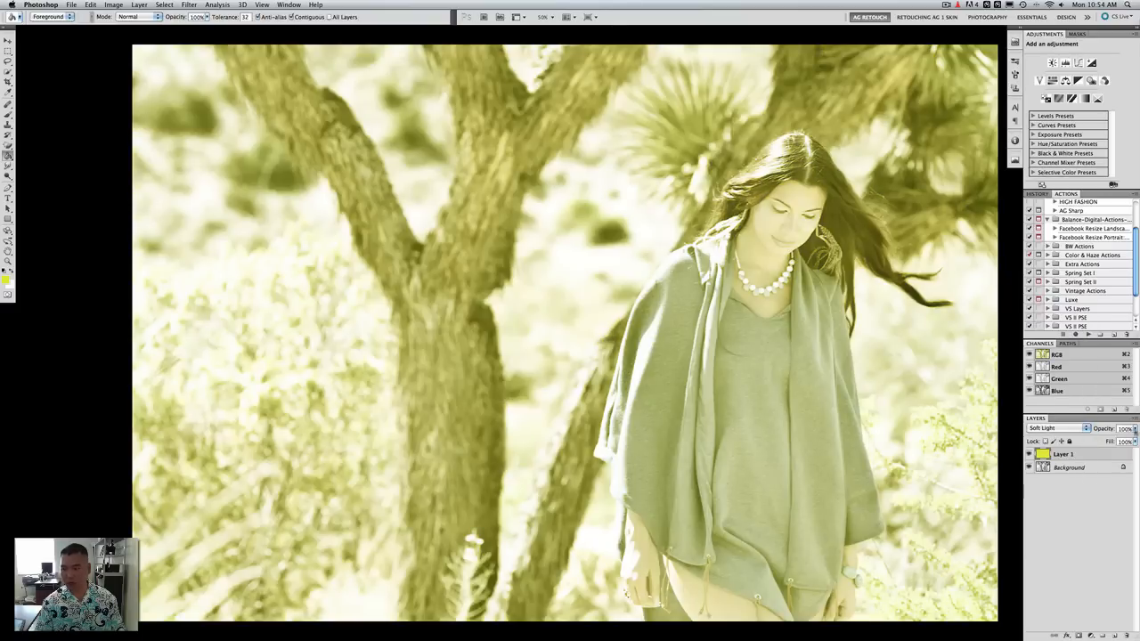
Lower the yellow layer's opacity through 29% down to 0% and delete the layer
click(1135, 429)
drag(1131, 440, 1100, 440)
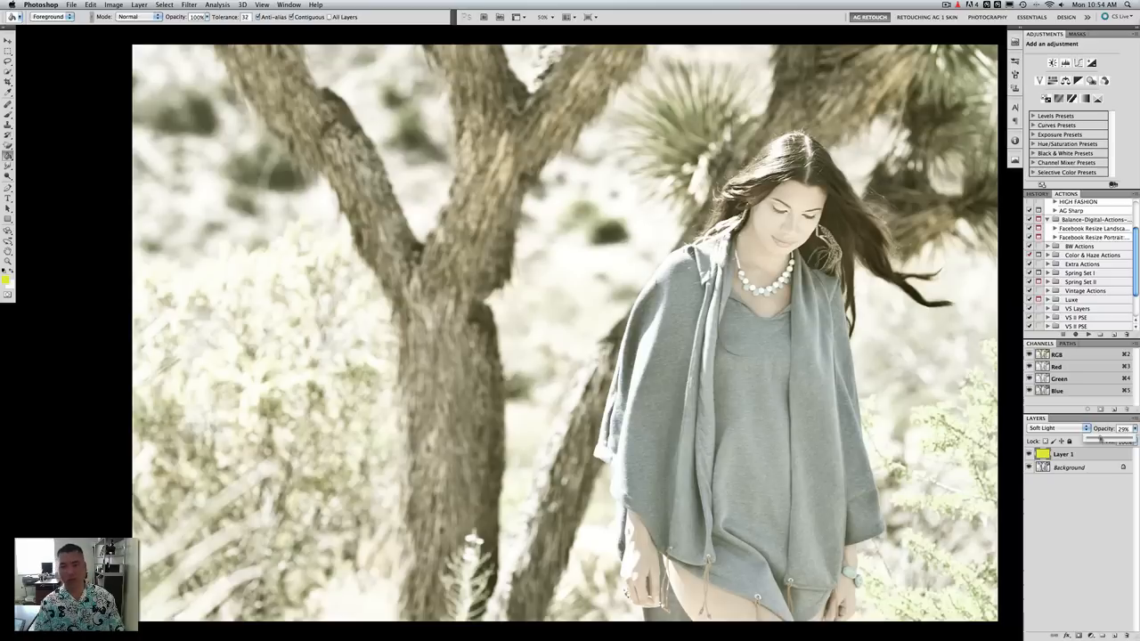
drag(1100, 440, 1087, 440)
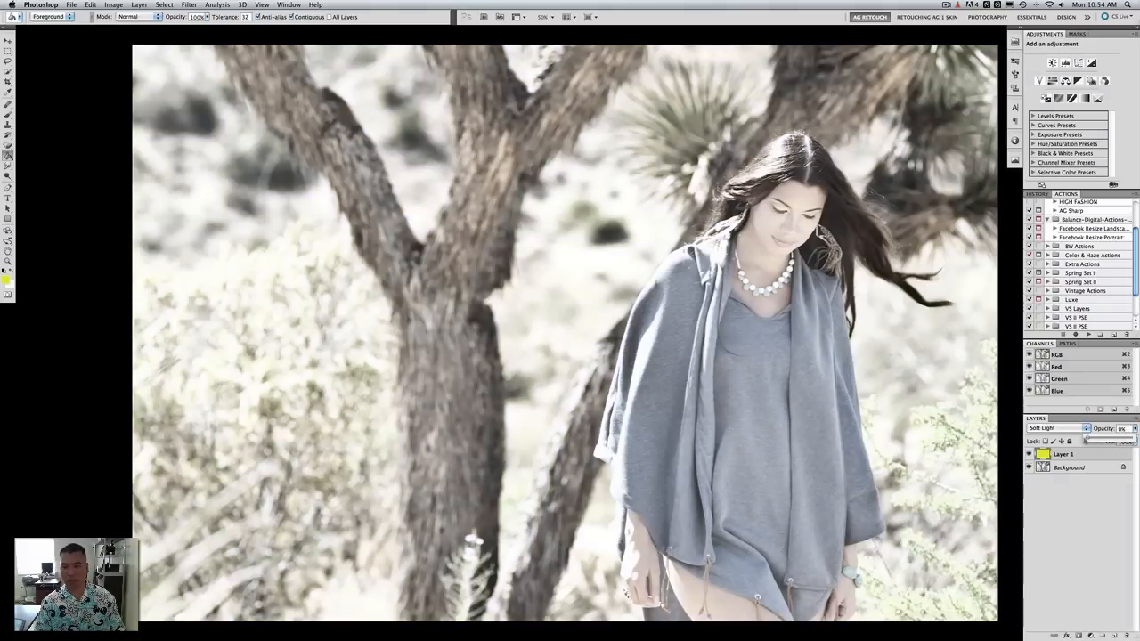
click(1068, 455)
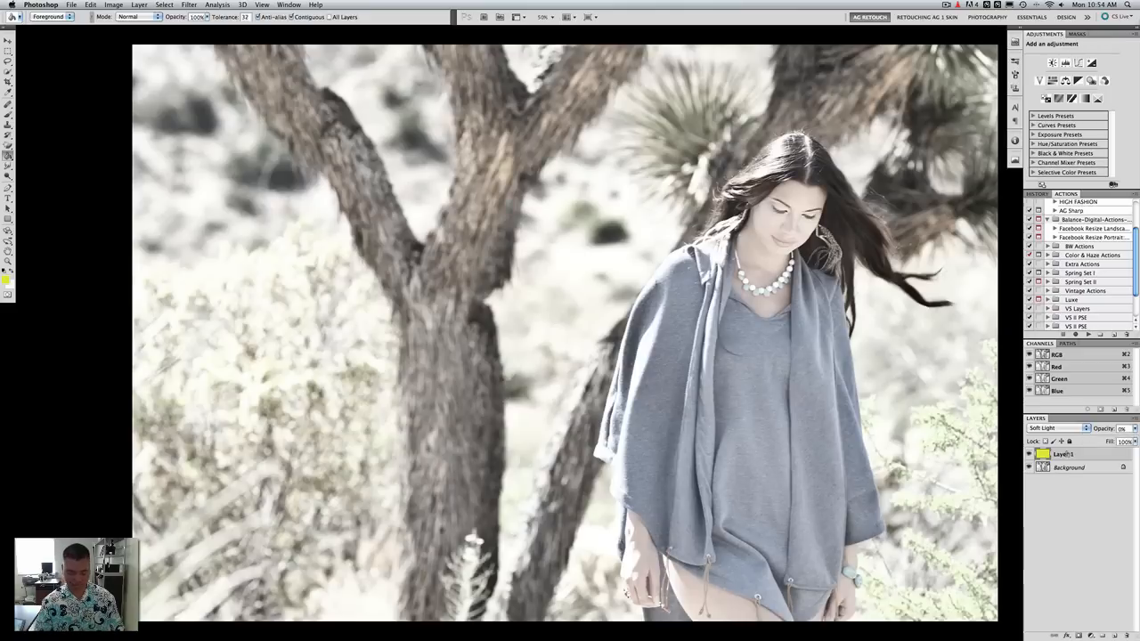
key(Delete)
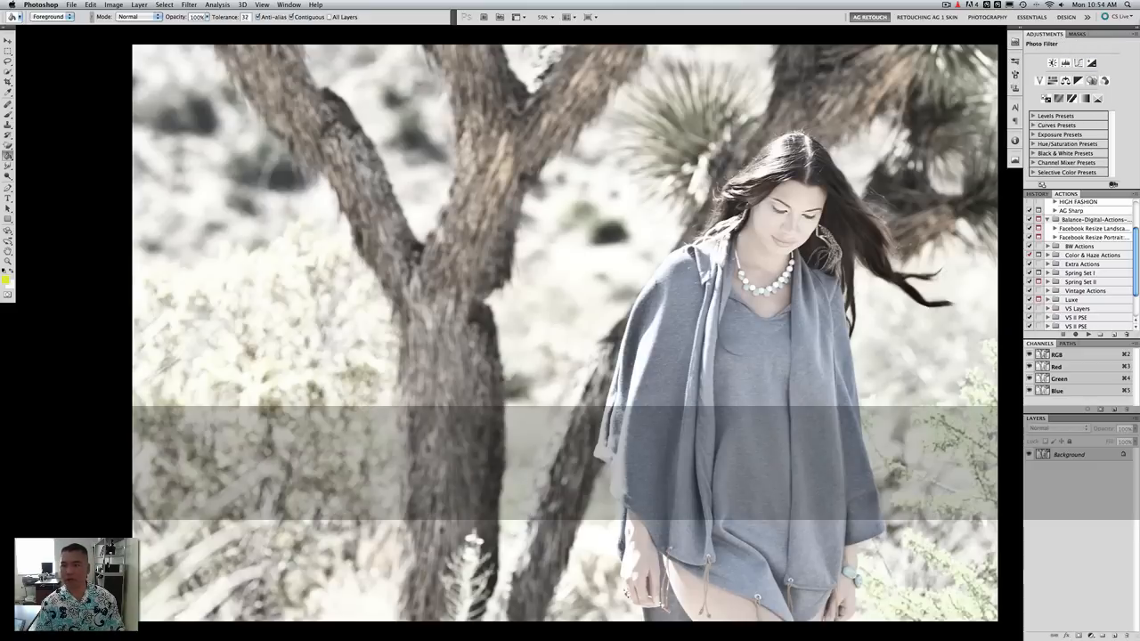
Try different warming filters and density on a new Photo Filter adjustment layer, and delete that layer
click(1092, 80)
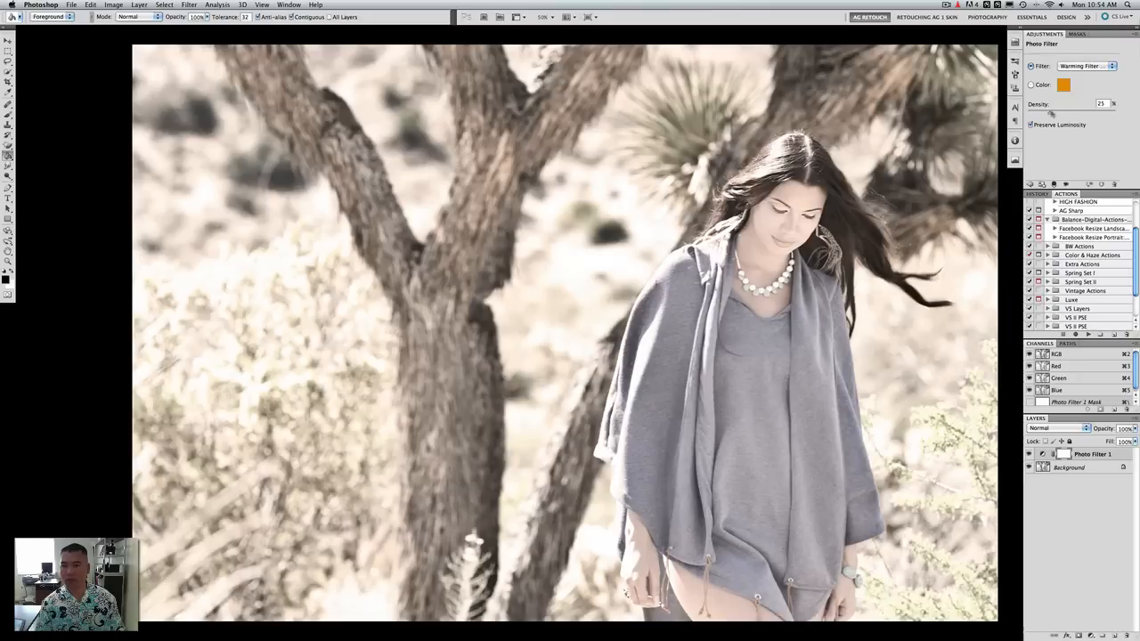
click(1113, 66)
click(1083, 80)
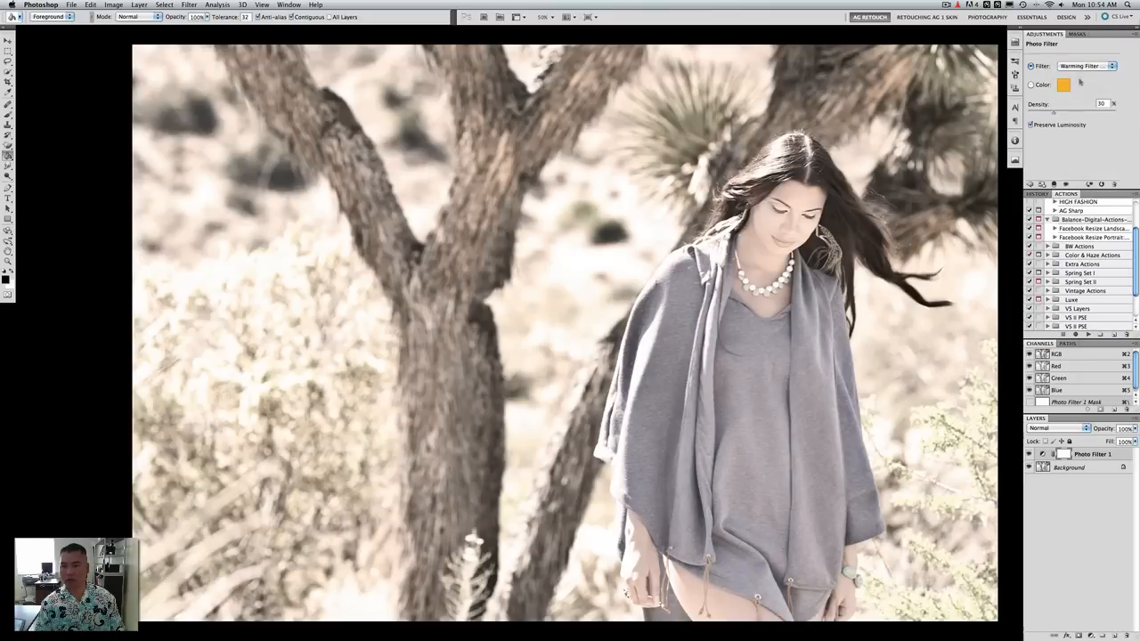
drag(1071, 117, 1060, 114)
click(1113, 66)
click(1087, 54)
key(Delete)
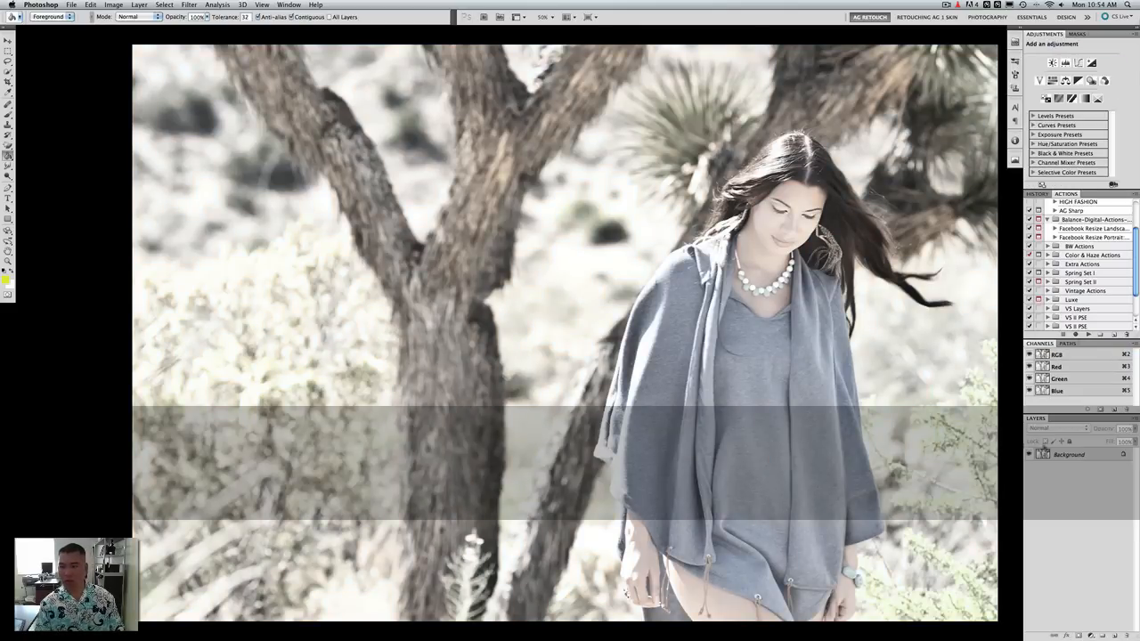
Run the AG skincolor1 action on the flattened portrait
scroll(1079, 230, up, 3)
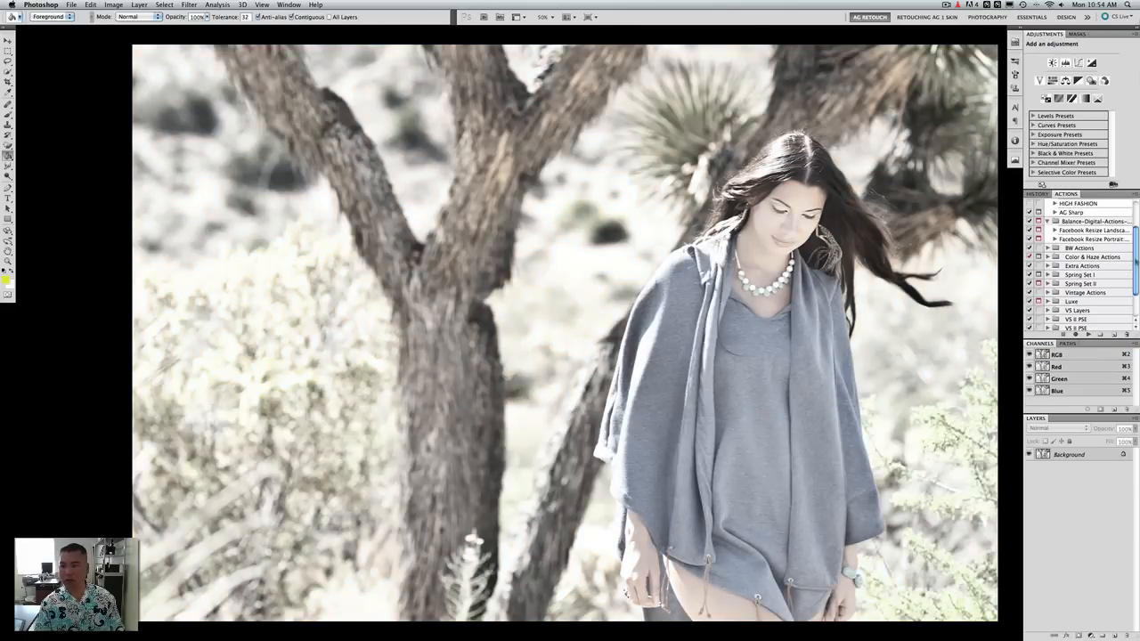
click(1078, 223)
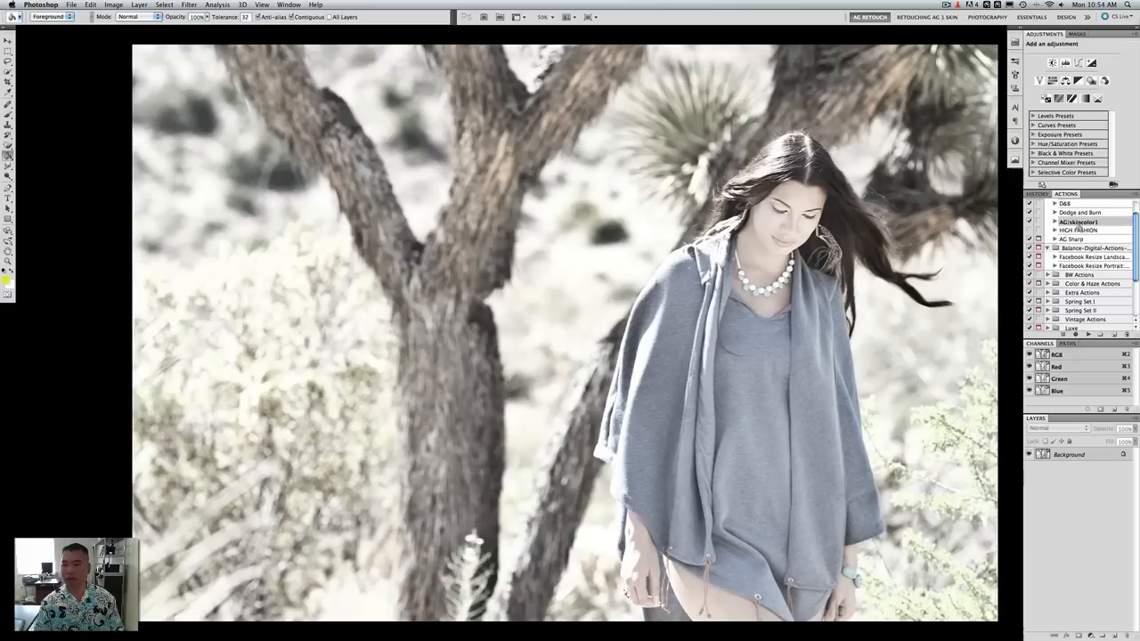
click(1088, 334)
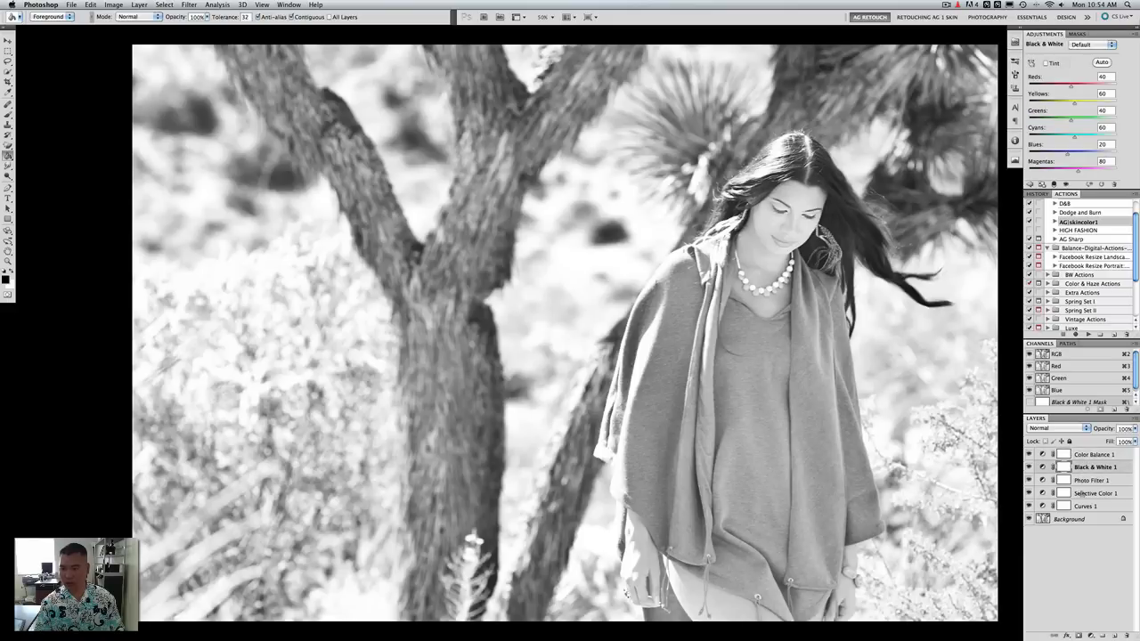
Set the Black & White 1 adjustment layer's blend mode to Luminosity
click(1080, 492)
click(1084, 469)
click(1087, 428)
click(1053, 629)
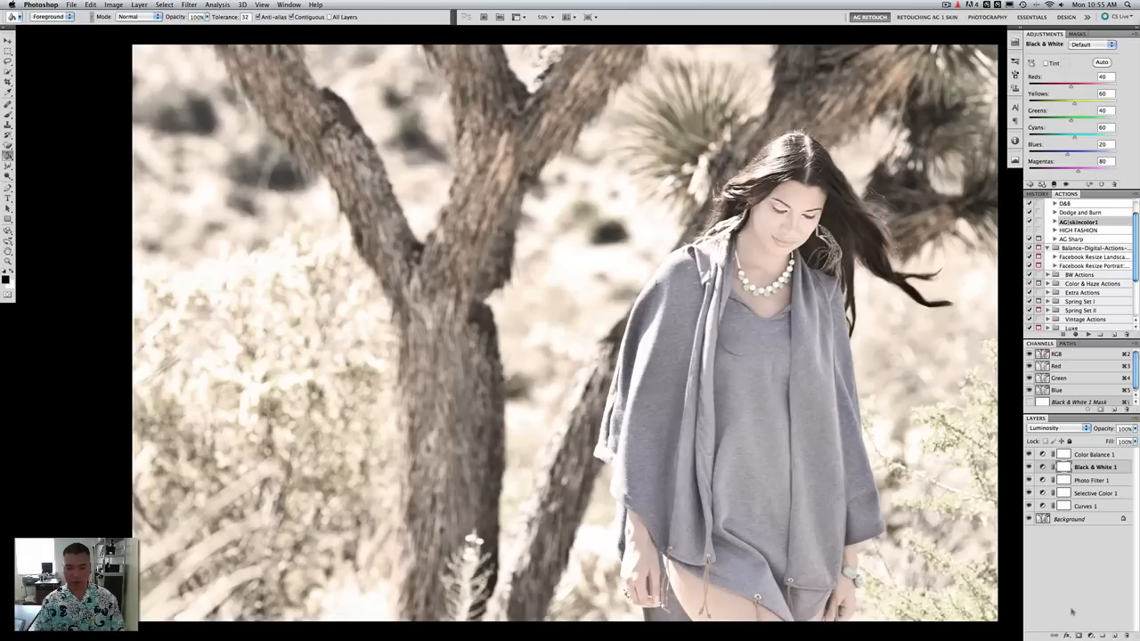
Flatten the adjustment layers into the Background and inspect the toned portrait up close
right_click(1093, 456)
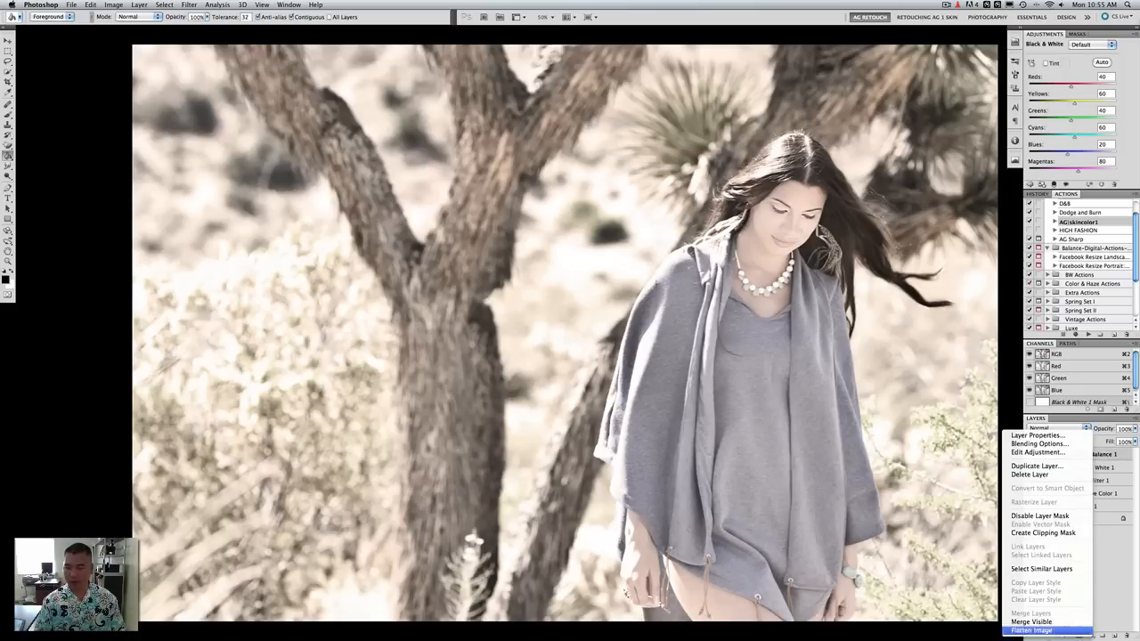
click(1046, 631)
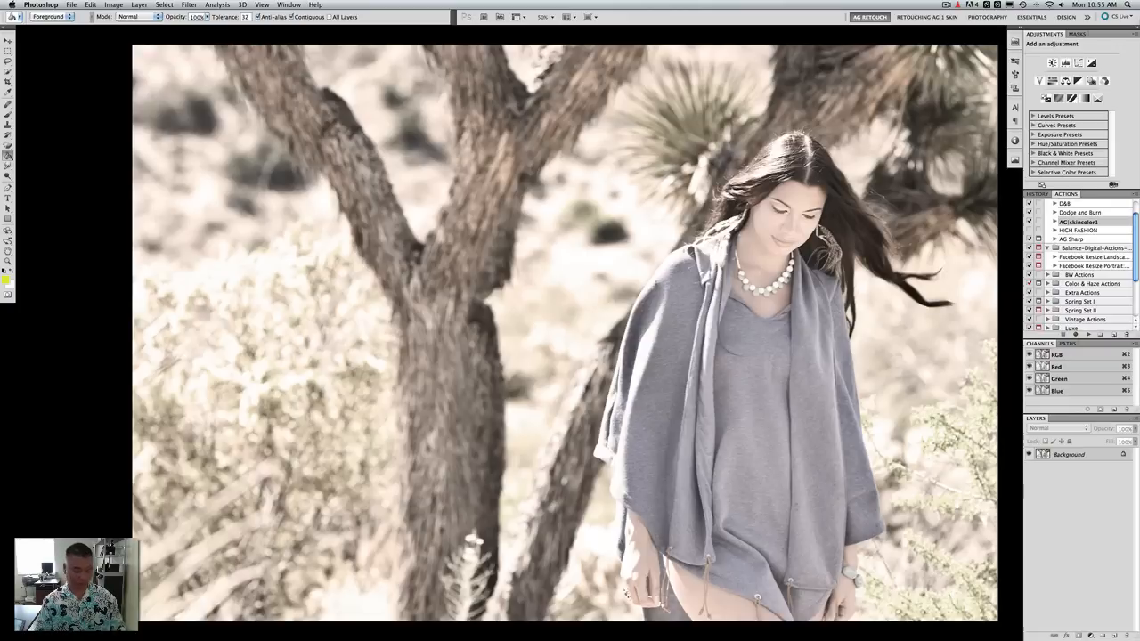
key(z)
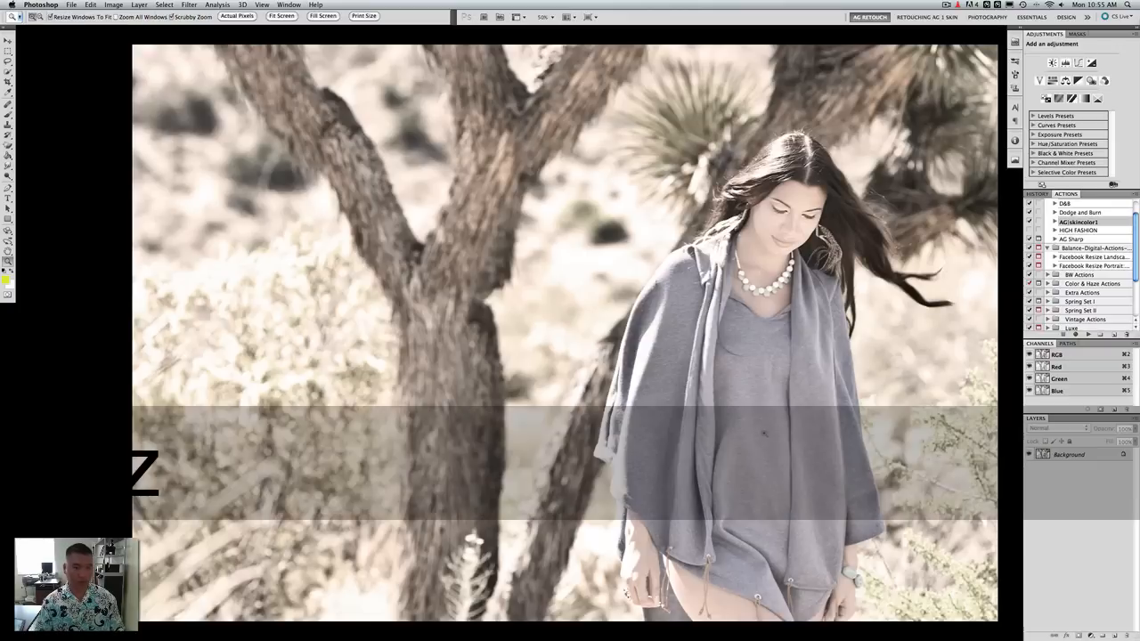
click(376, 107)
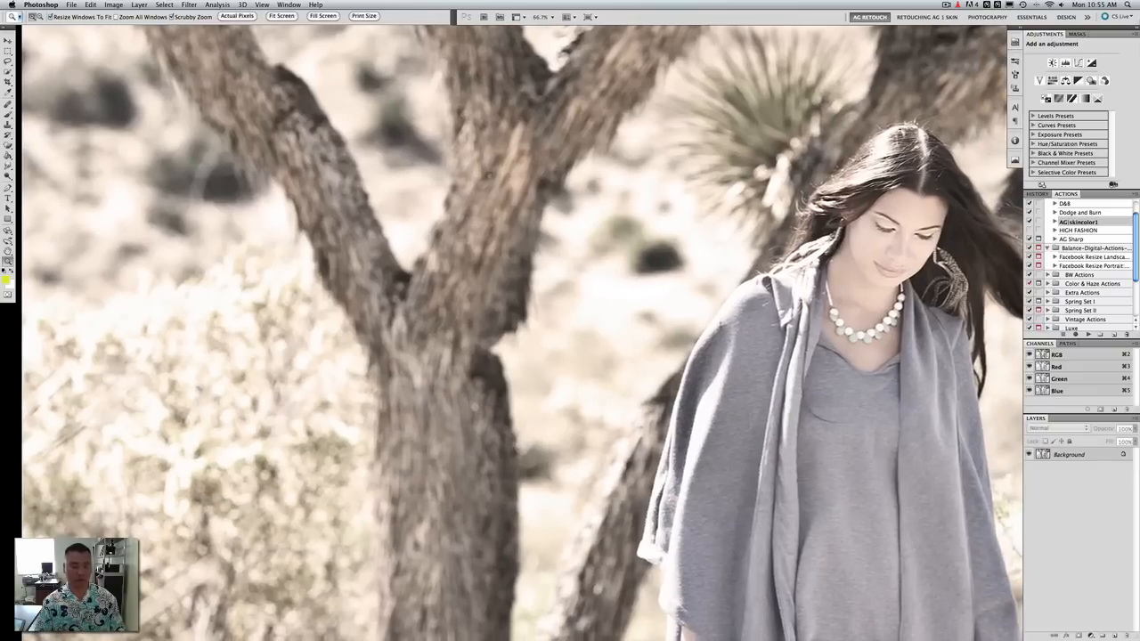
key(alt)
alt+click(490, 179)
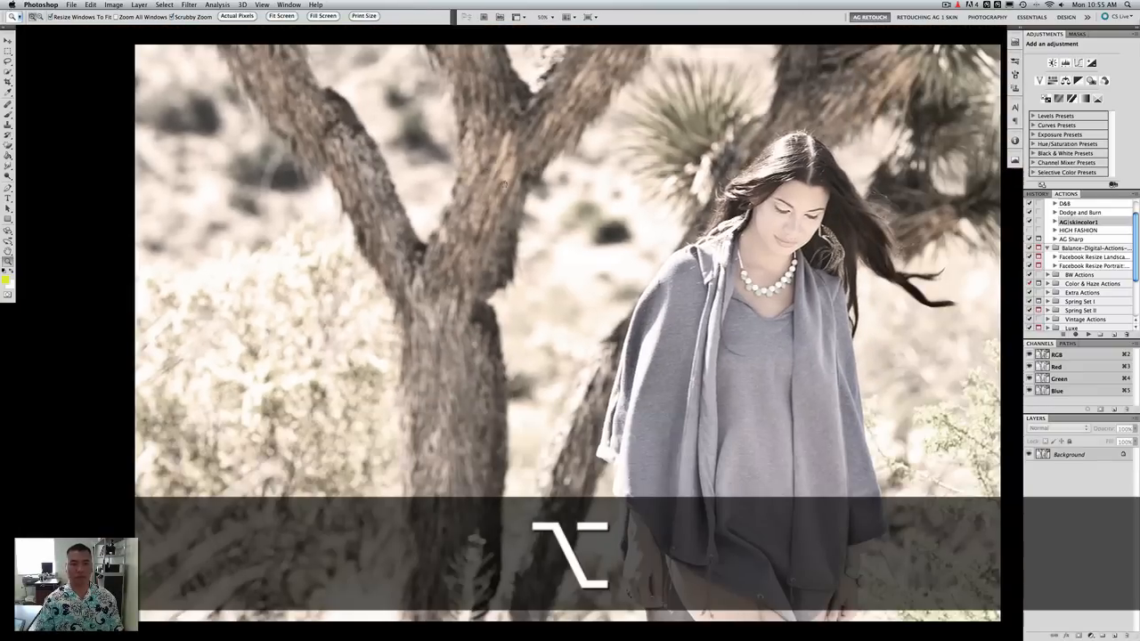
Sharpen the flattened portrait with Unsharp Mask at amount 72%, radius 2.1 pixels and threshold 1
click(189, 5)
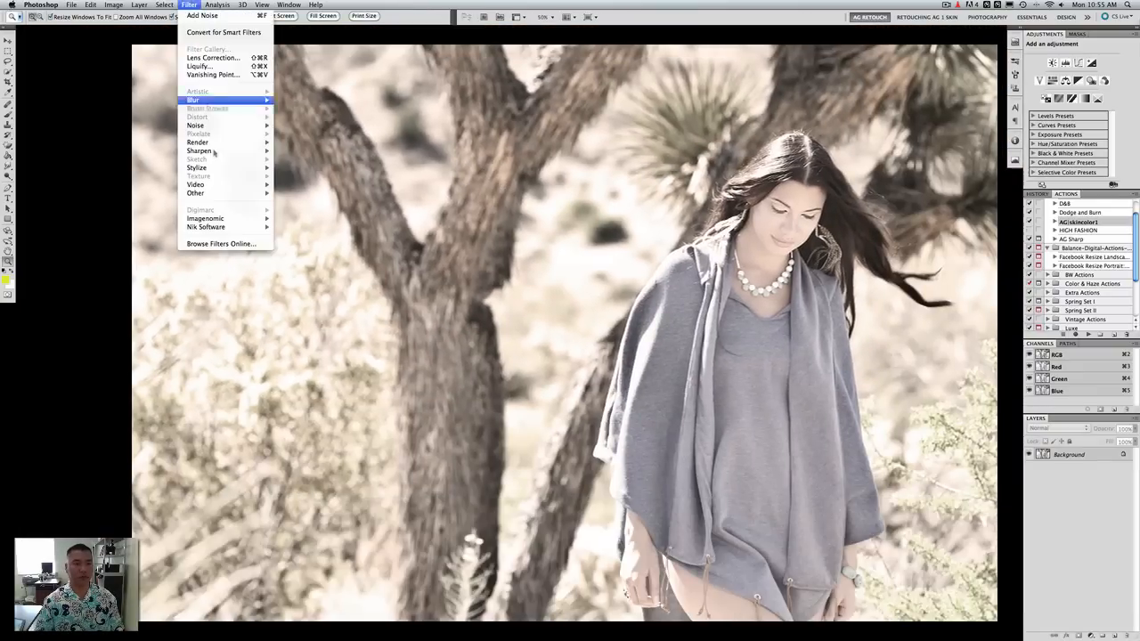
mouse_move(210, 151)
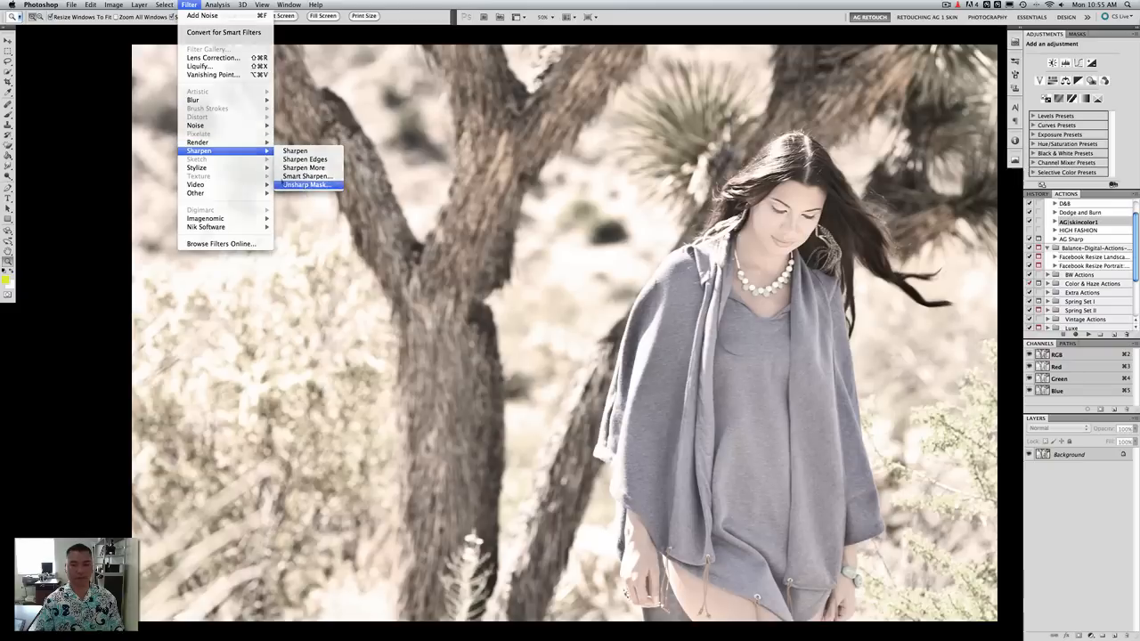
click(305, 184)
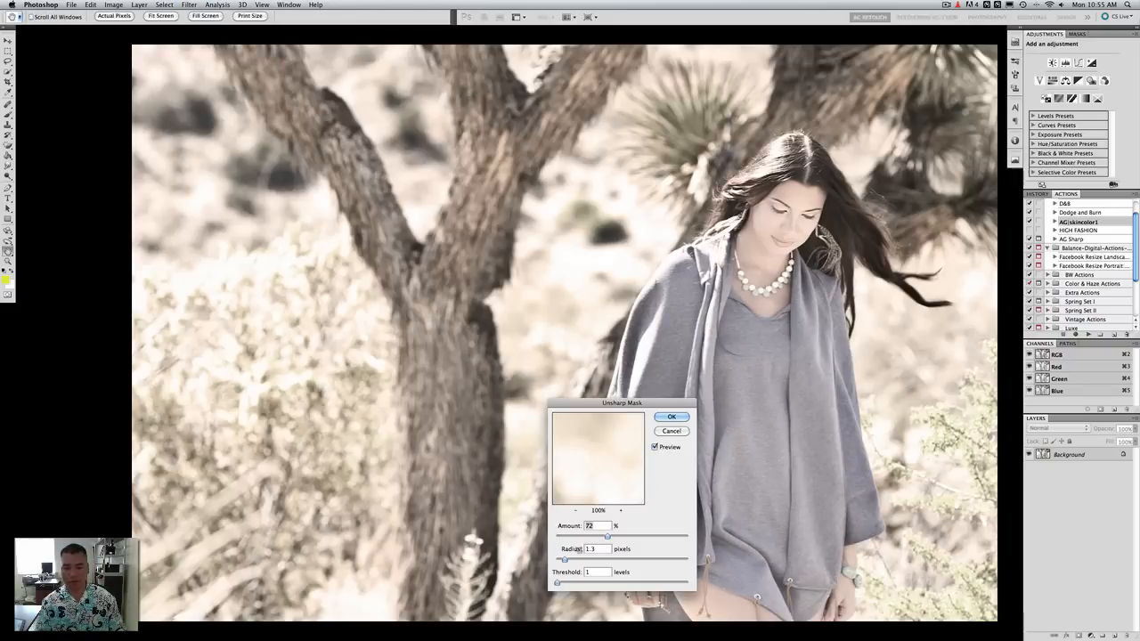
drag(564, 560, 571, 560)
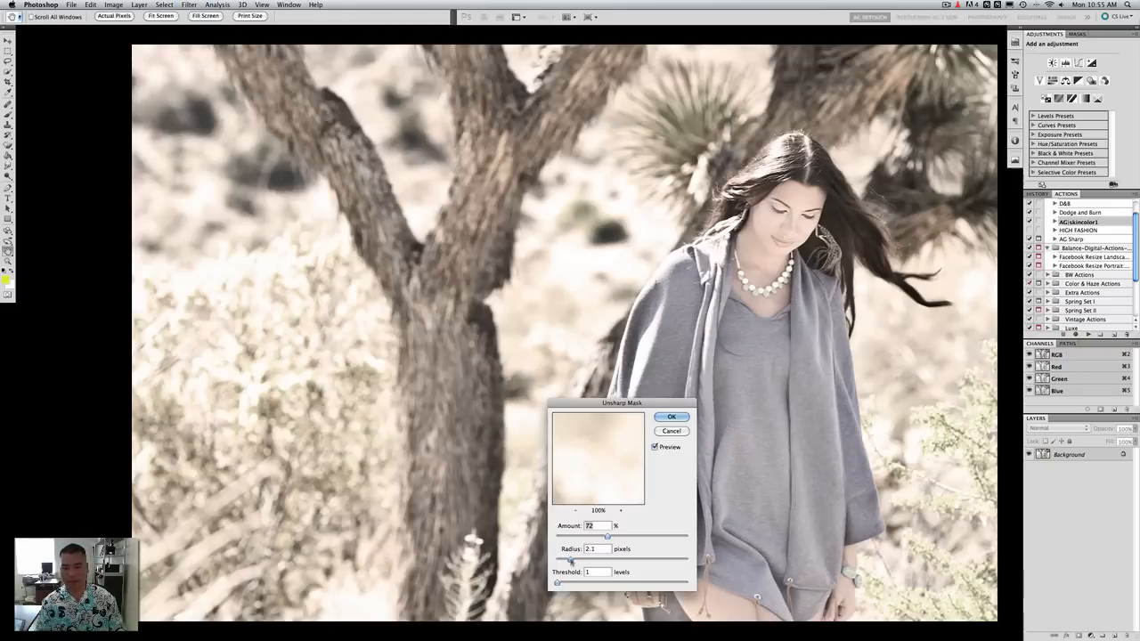
click(672, 417)
Duplicate the sharpened Background onto a new layer
key(j)
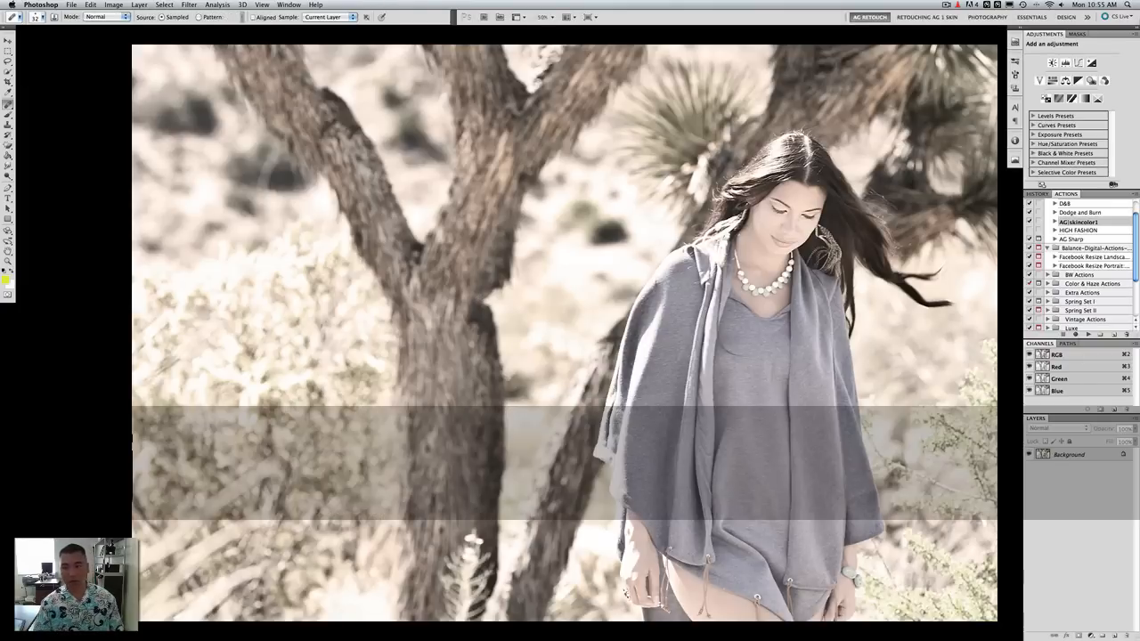
key(alt)
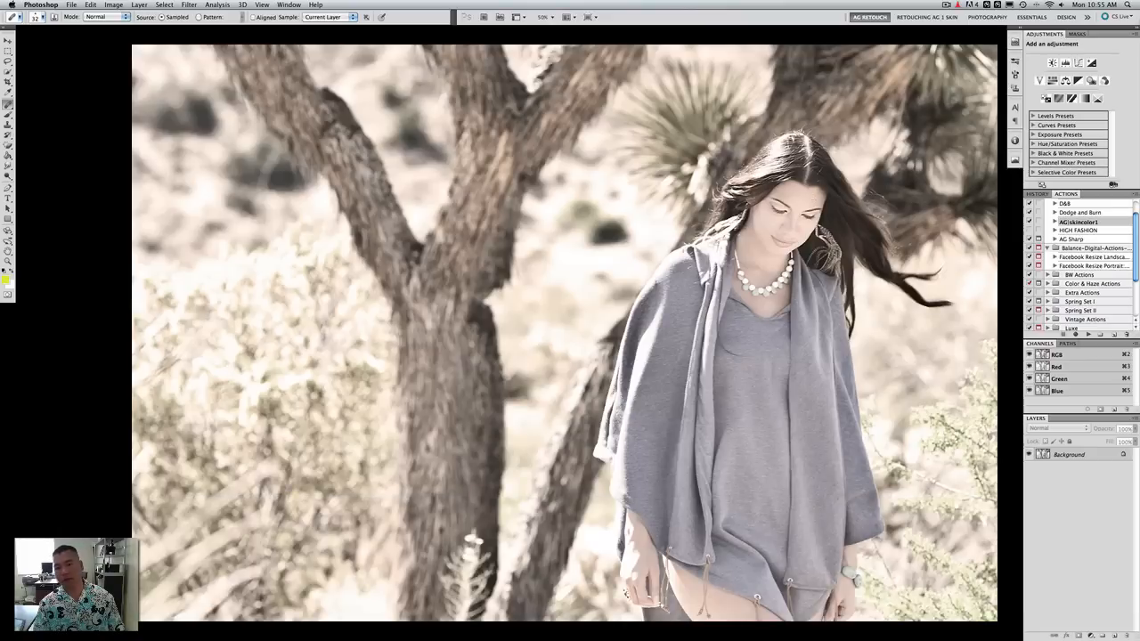
key(super)
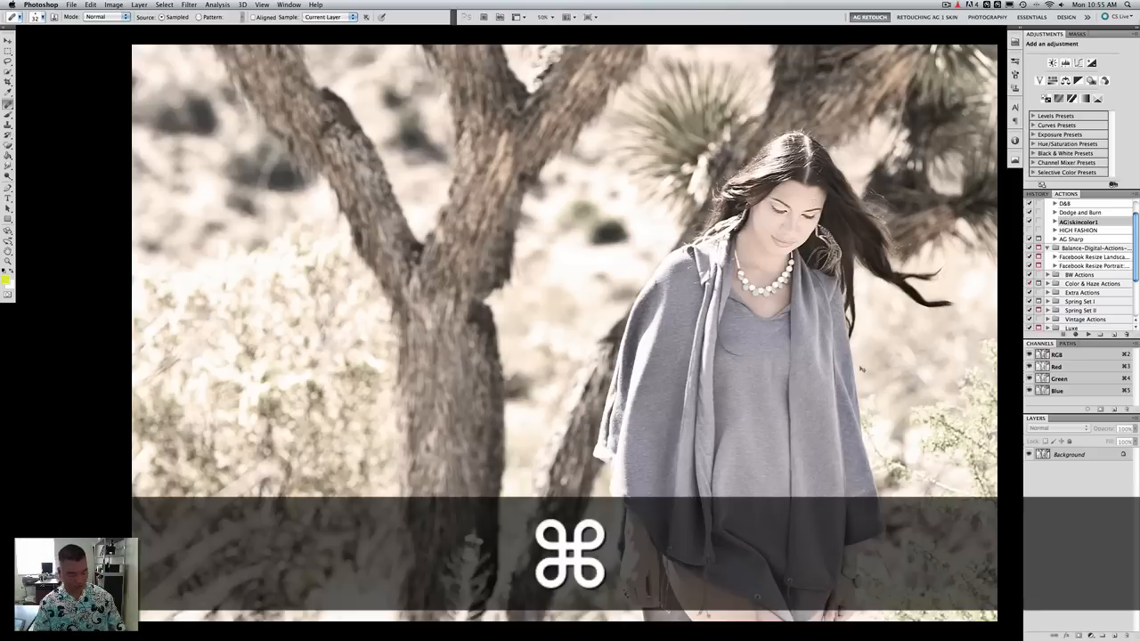
key(super+j)
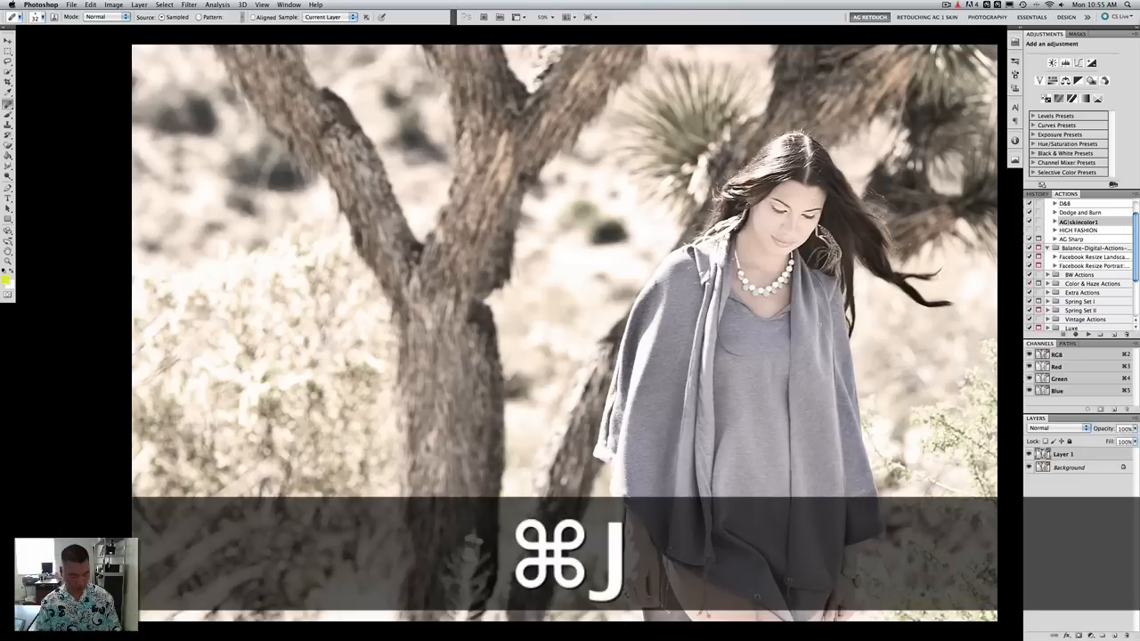
Select the hair and neck area beside the woman's cheek, narrow it to about 85% width, deselect, and compare the layer with the original
key(m)
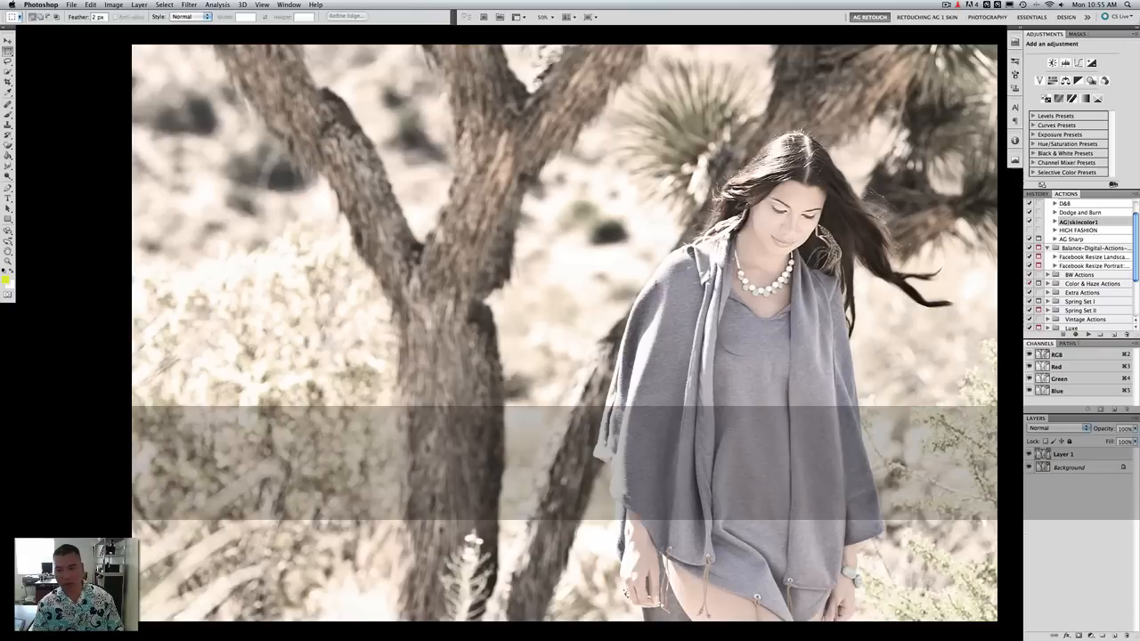
drag(729, 176, 776, 281)
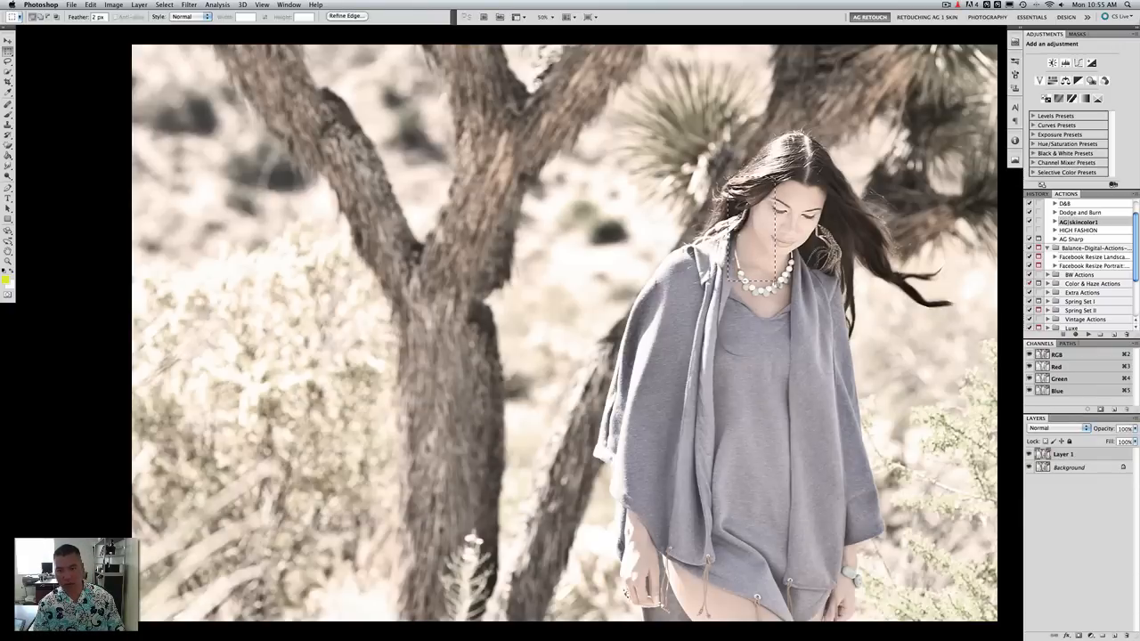
key(super+t)
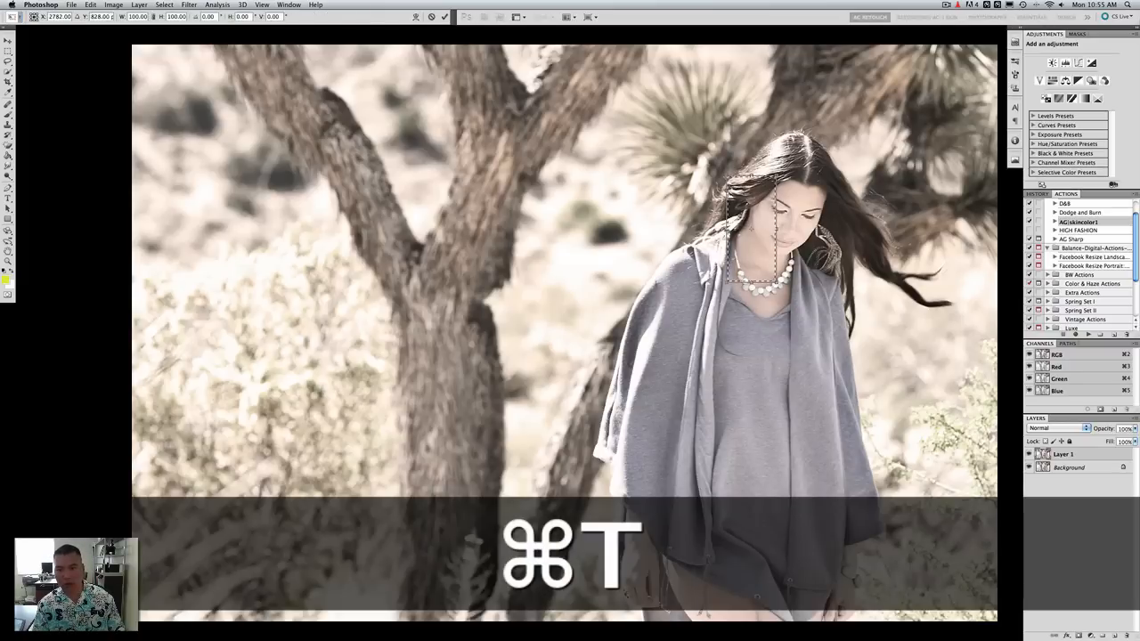
drag(728, 231, 736, 231)
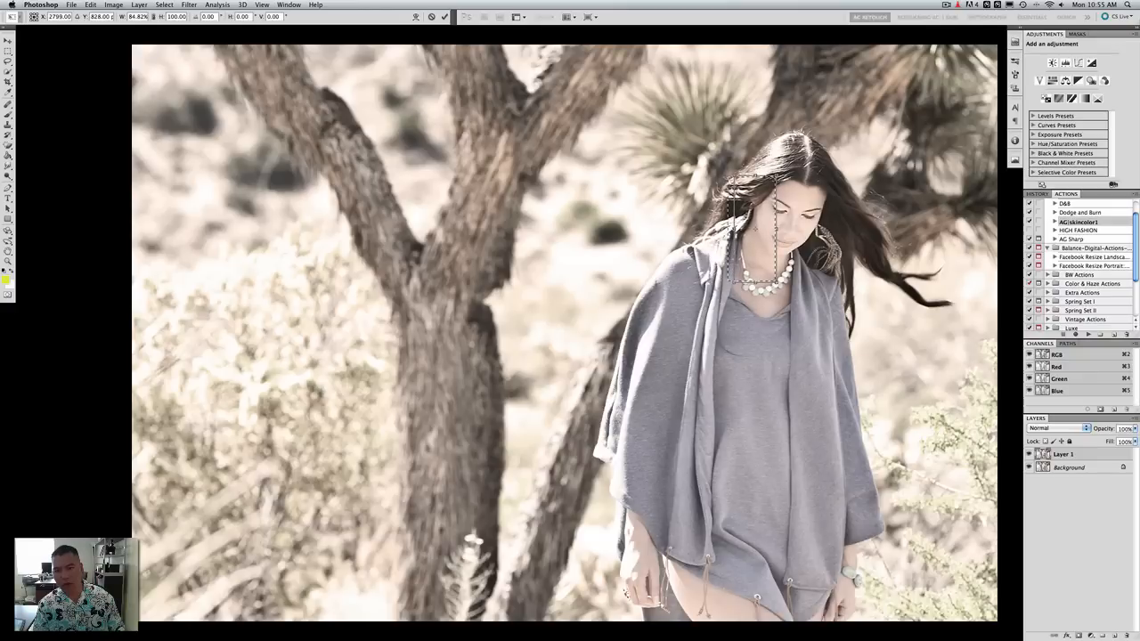
key(Return)
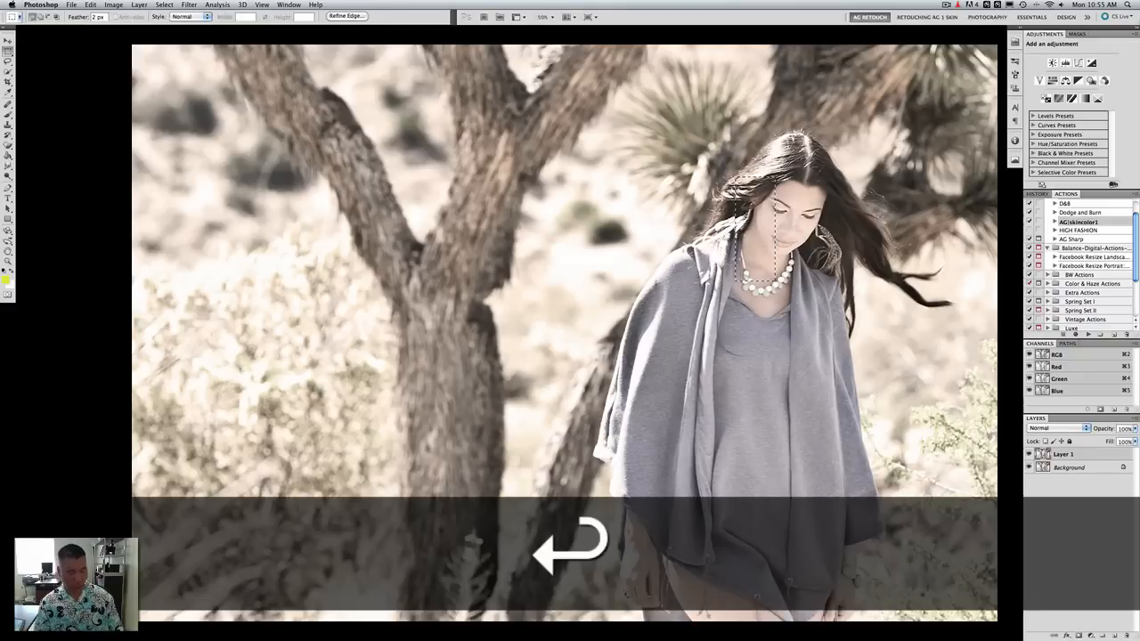
key(super+d)
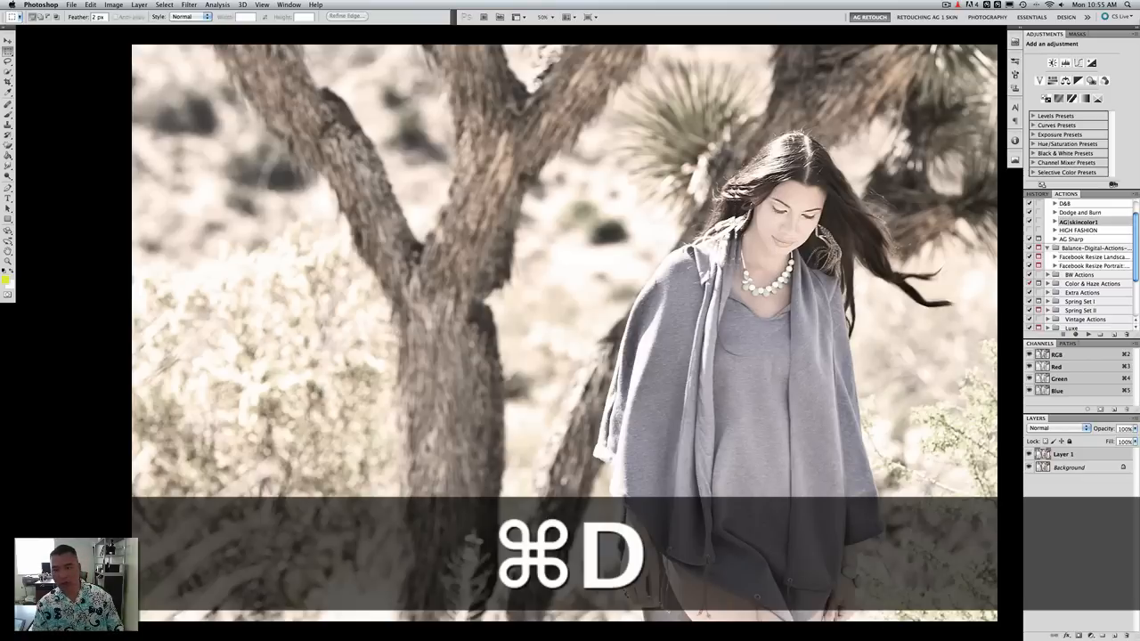
click(1030, 454)
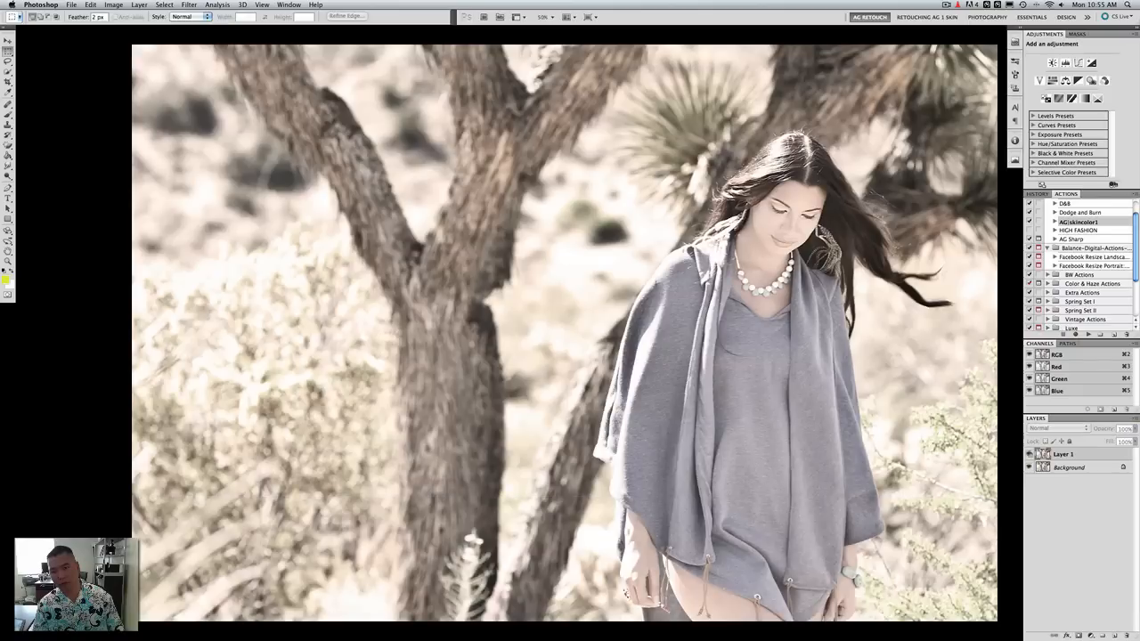
click(1030, 455)
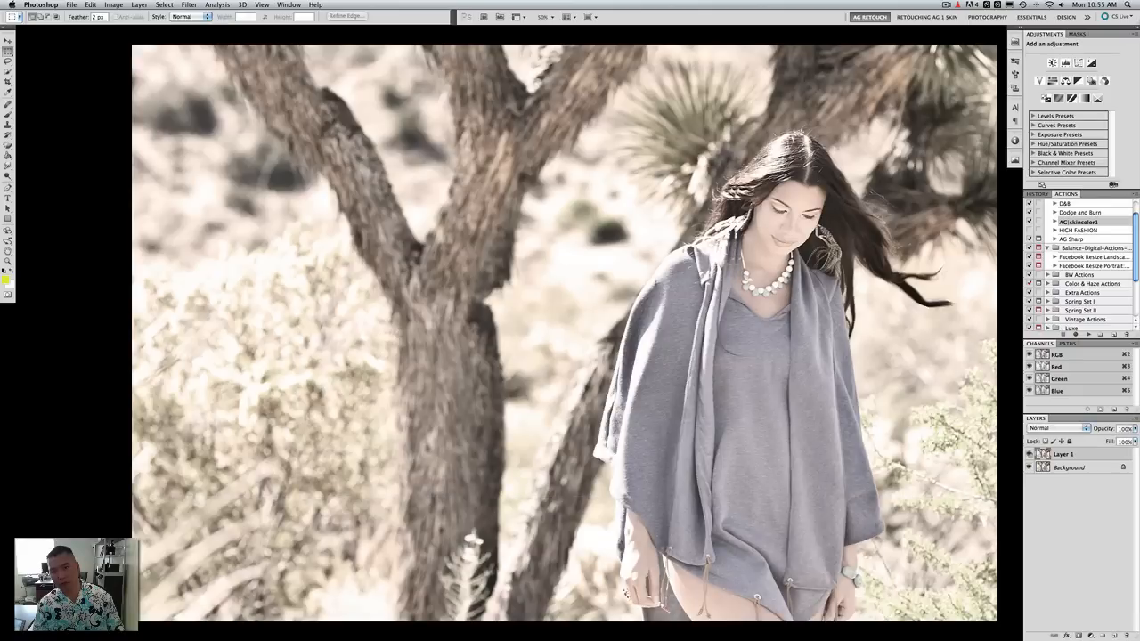
Add a layer mask to Layer 1 and set up a black brush at 100% opacity for masking
click(1079, 635)
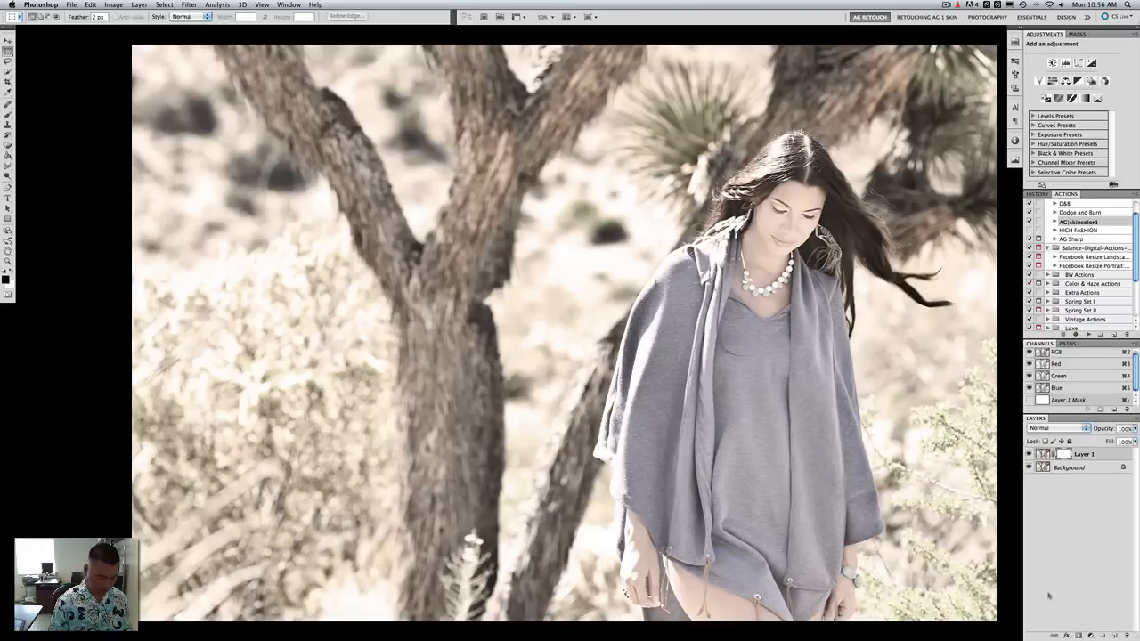
key(b)
key([)
key([)
key([)
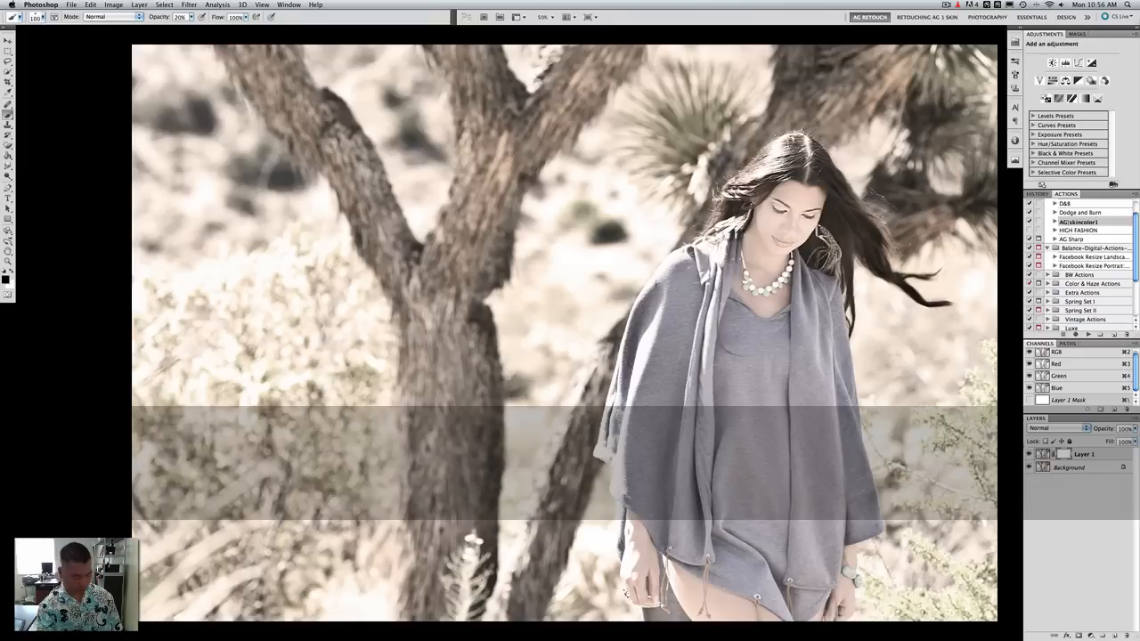
key(x)
key([)
key([)
key([)
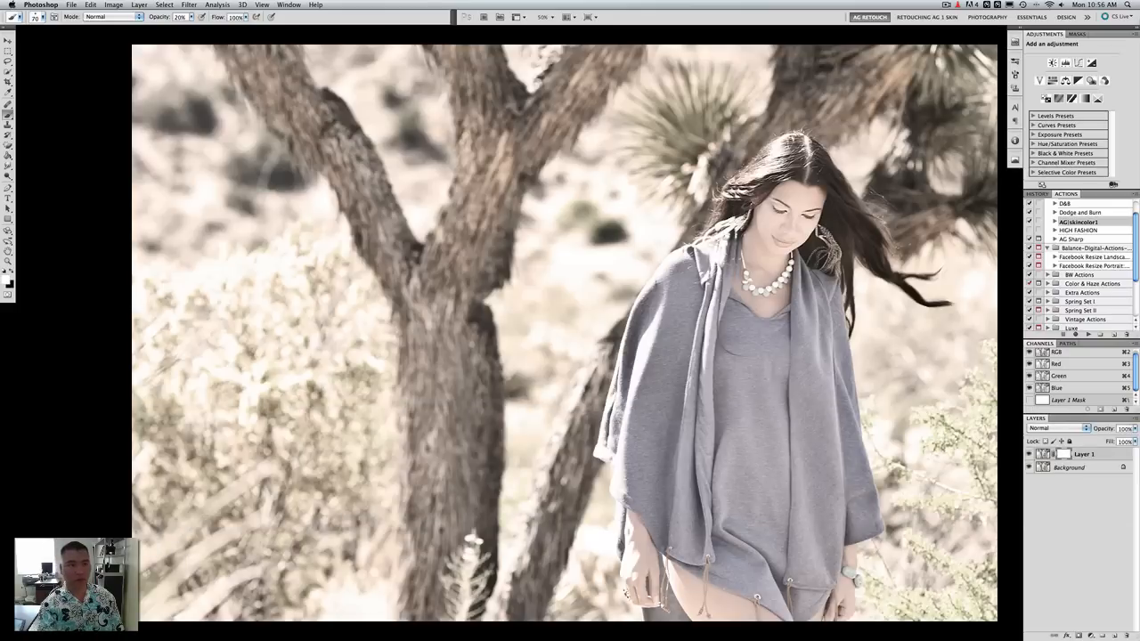
key(0)
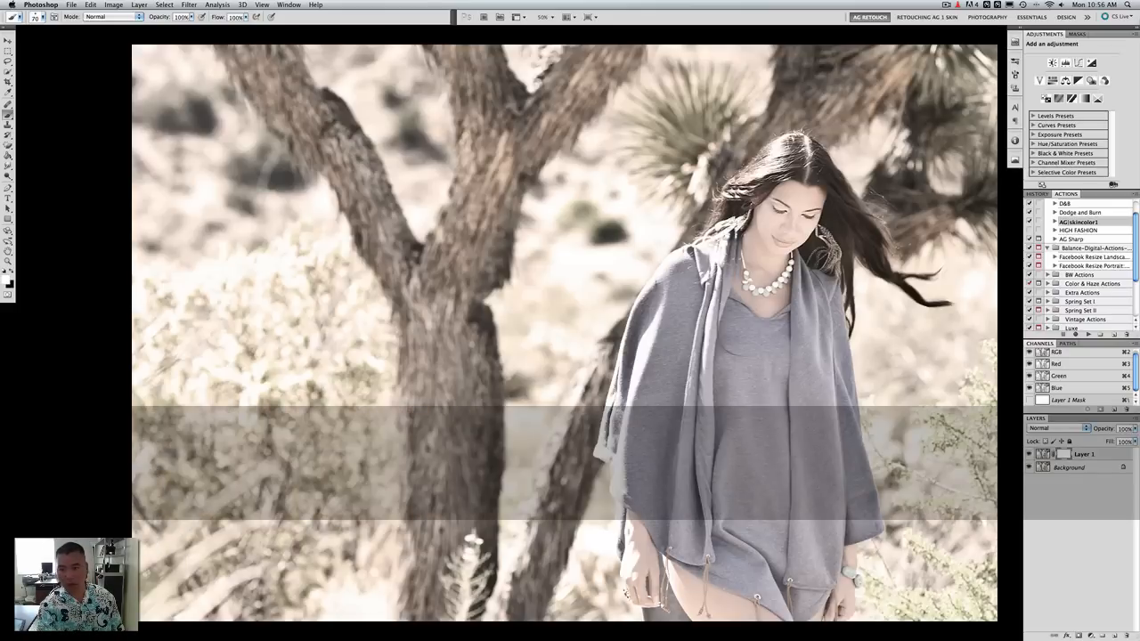
key(bracketright)
key(bracketright)
key(x)
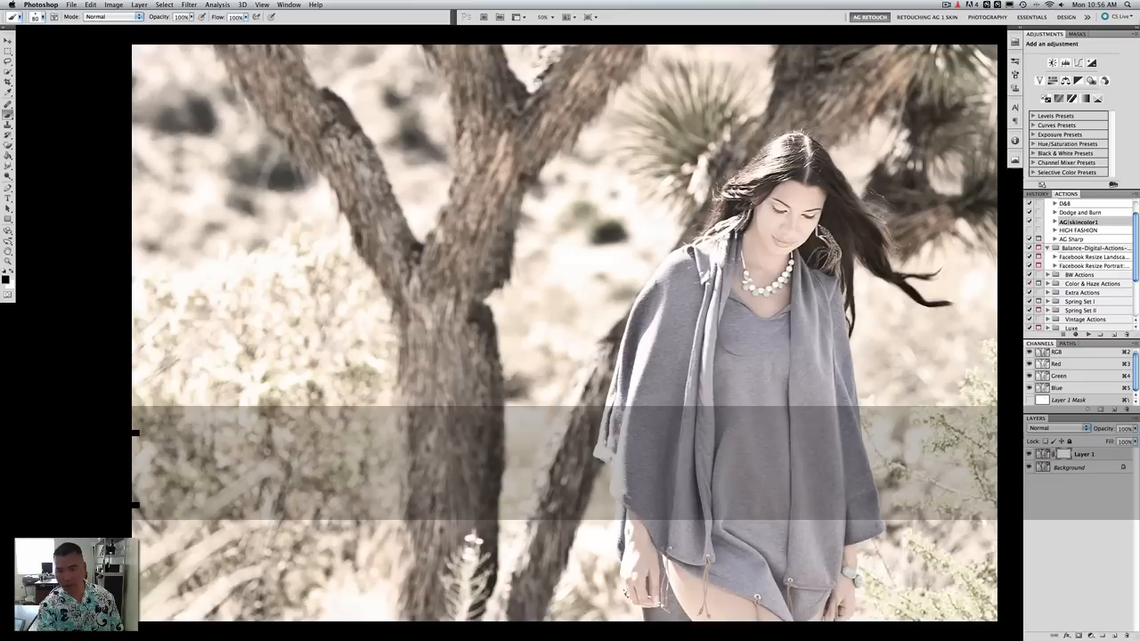
Paint black on the mask around the neck and necklace with brush sizes between 35 and 80 px, and merge the layer down
key(bracketleft)
key(bracketleft)
key(bracketleft)
key(bracketleft)
key(bracketleft)
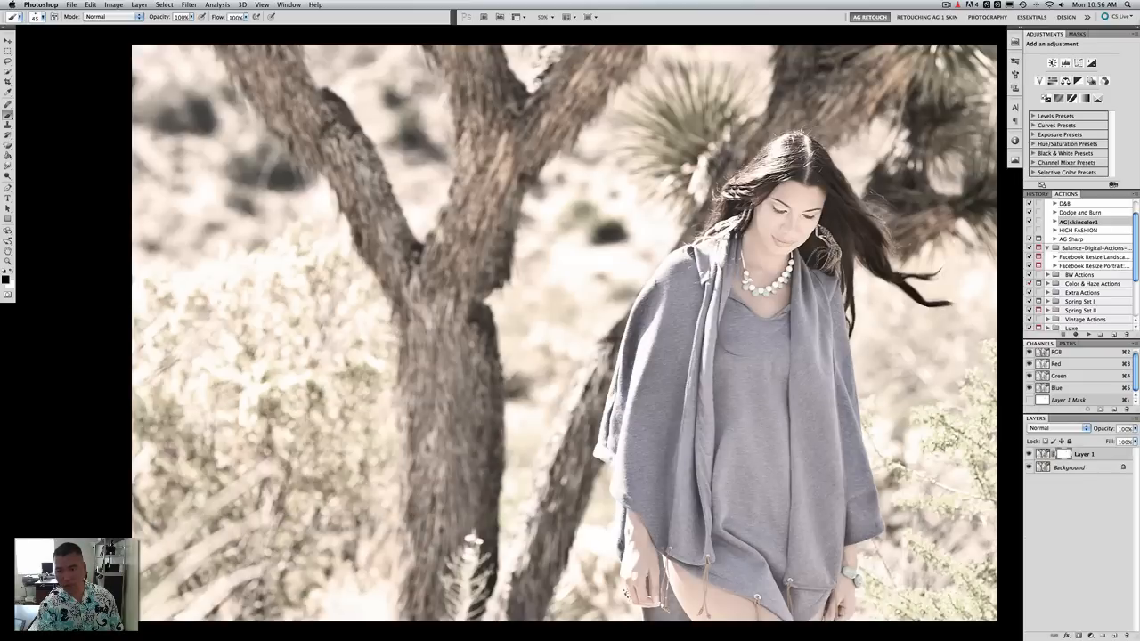
key(bracketright)
key(bracketright)
key(bracketright)
key(bracketright)
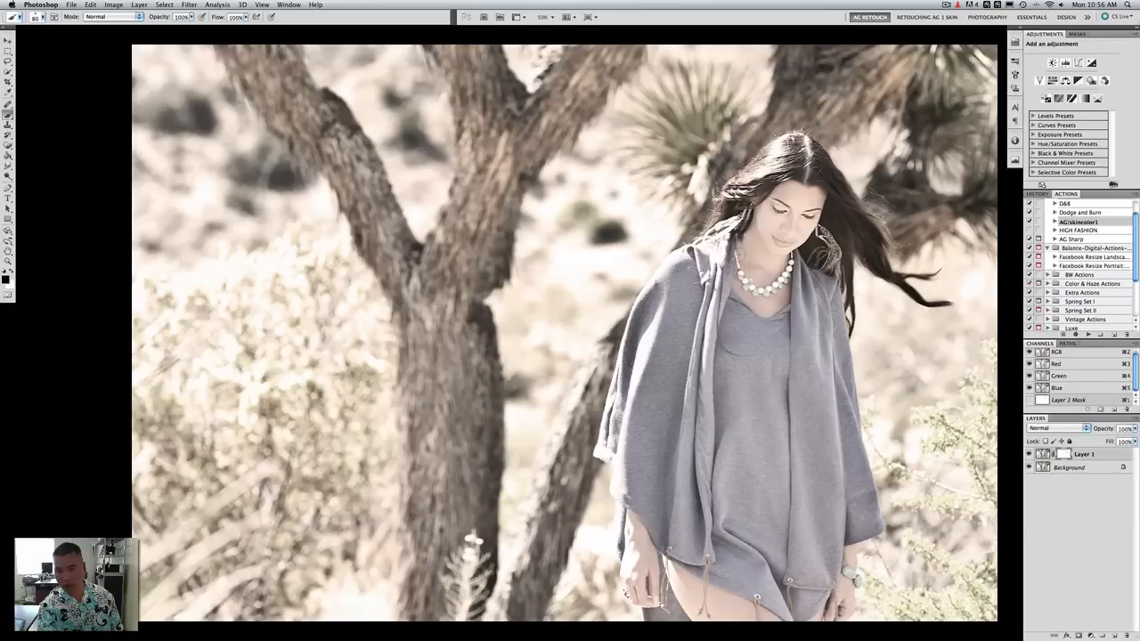
key(bracketleft)
key(bracketleft)
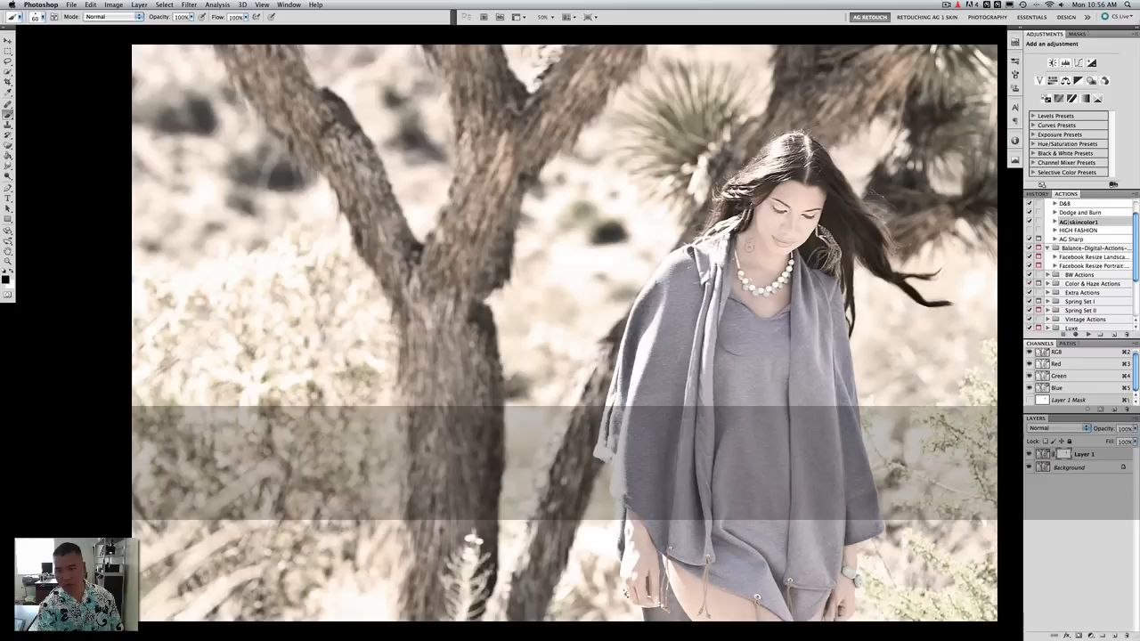
key(bracketleft)
key(bracketleft)
key(bracketleft)
key(bracketleft)
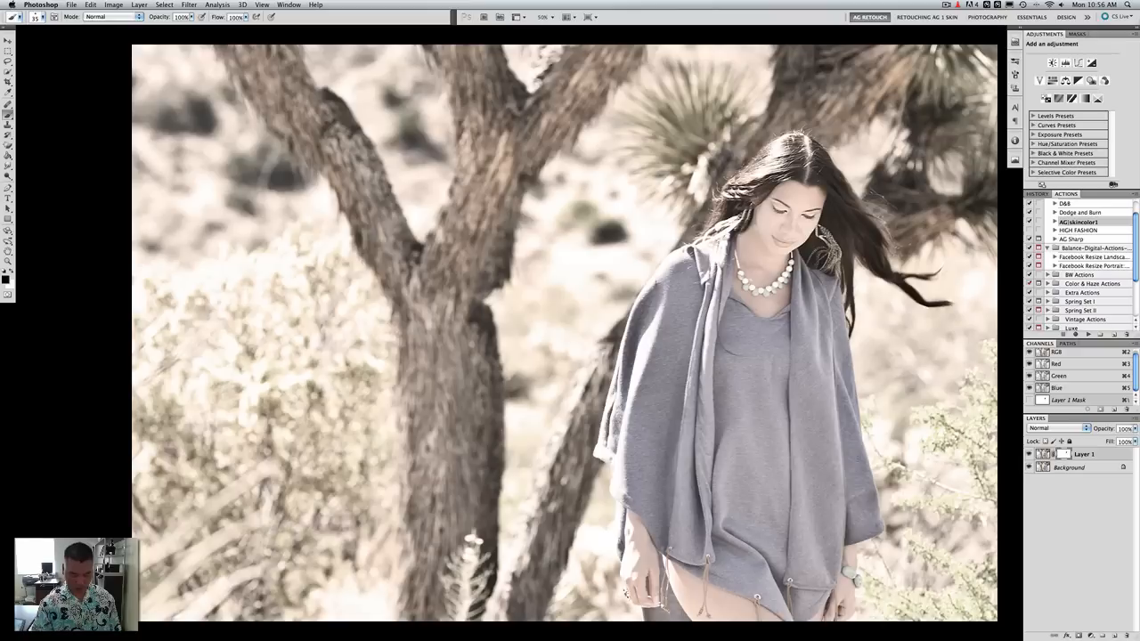
key(super+e)
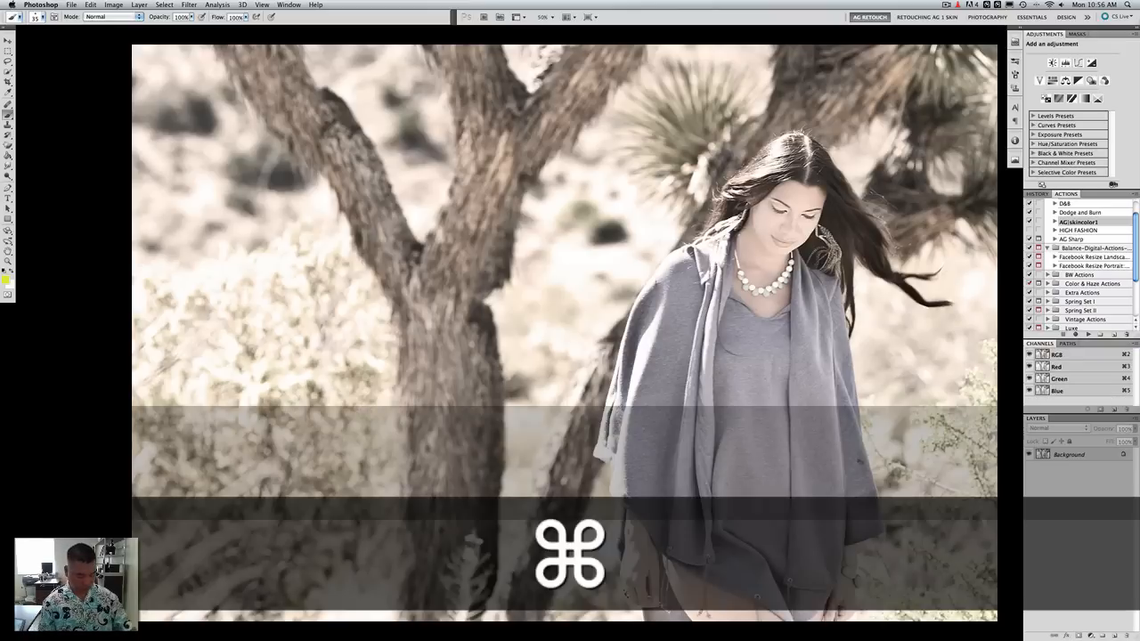
Duplicate the Background and open a rectangular selection of the hair, cheek and neck in the Liquify filter
key(super+j)
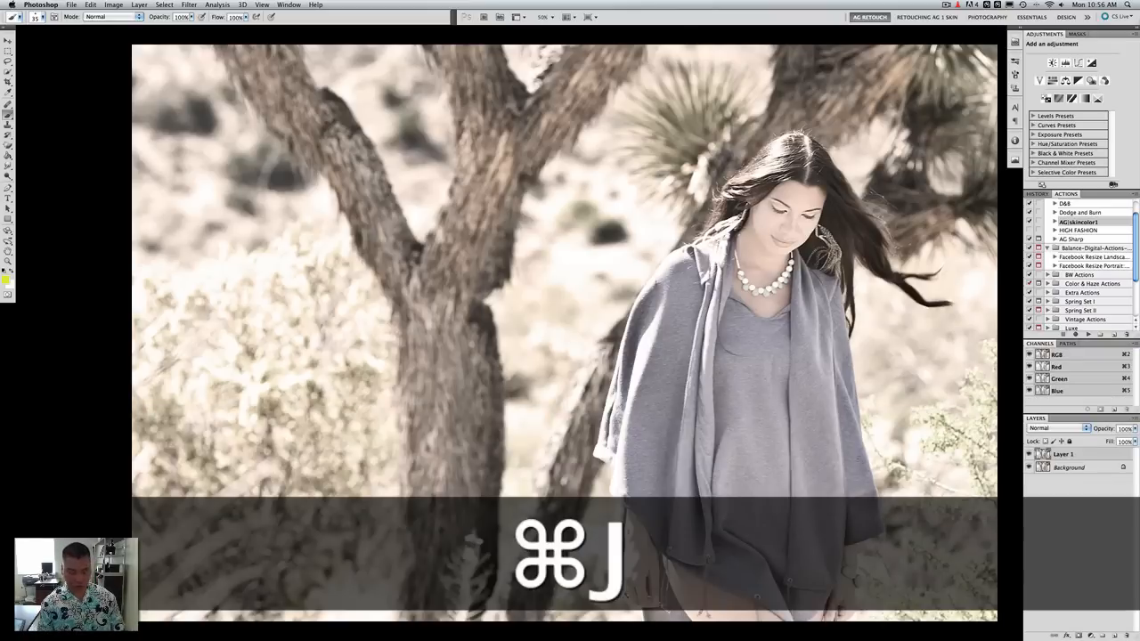
key(l)
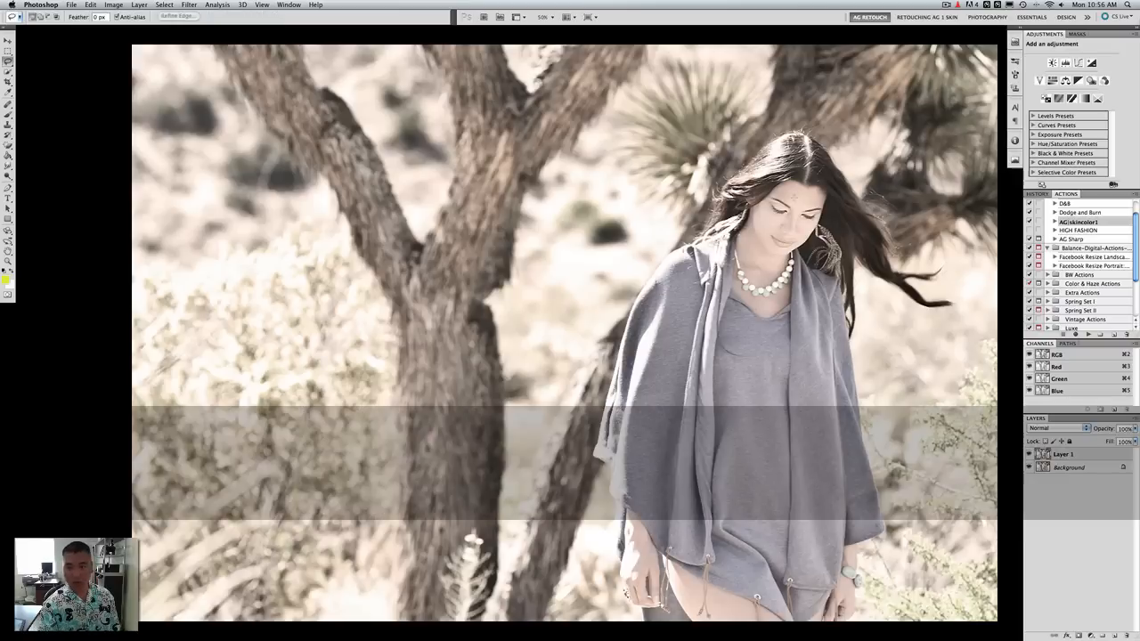
key(m)
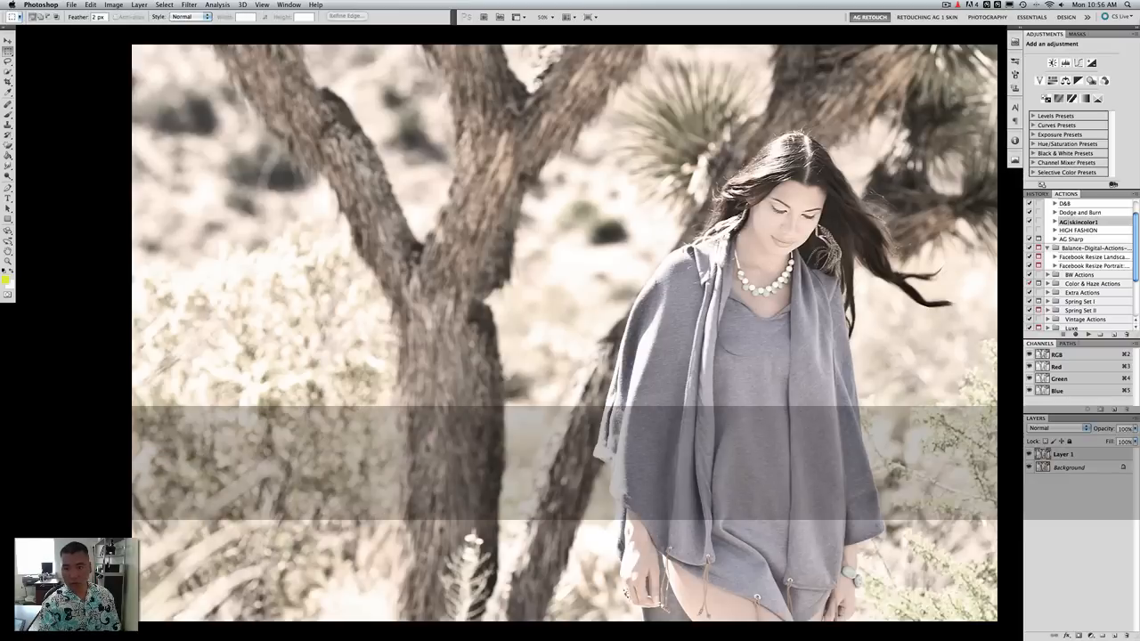
drag(780, 242, 821, 329)
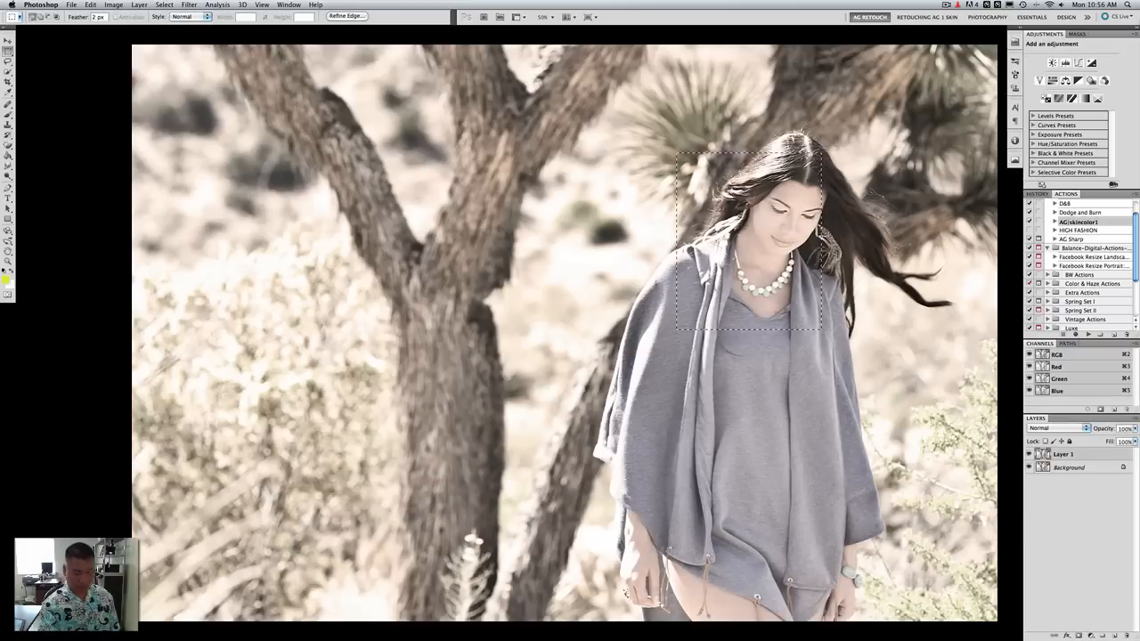
key(super+d)
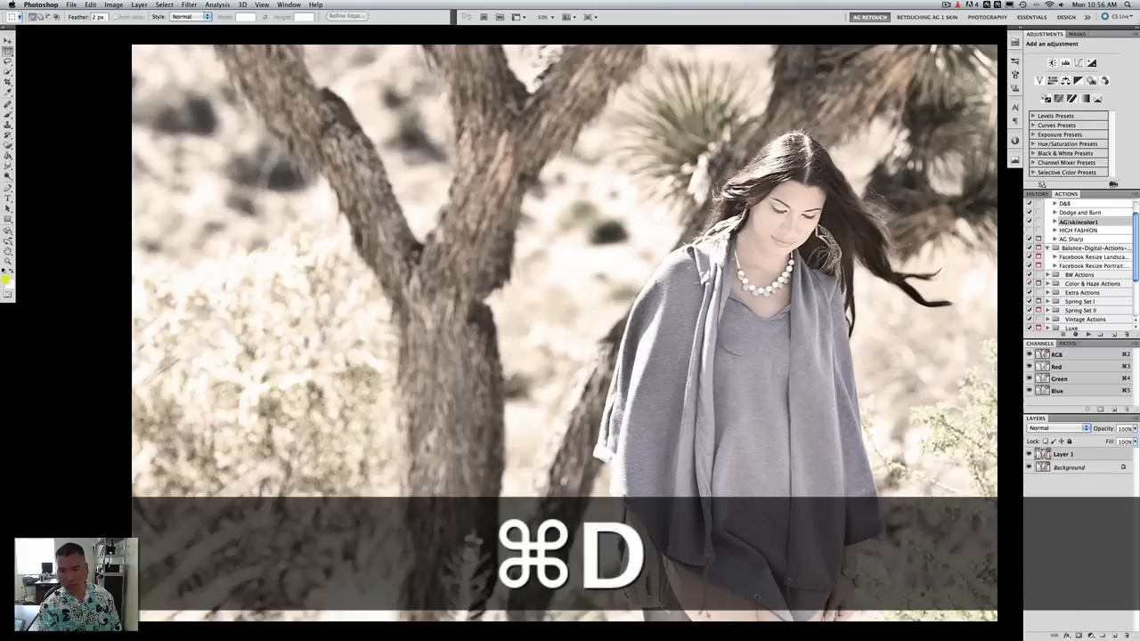
mouse_move(712, 181)
mouse_down()
mouse_move(778, 275)
mouse_move(767, 247)
mouse_move(774, 257)
mouse_up()
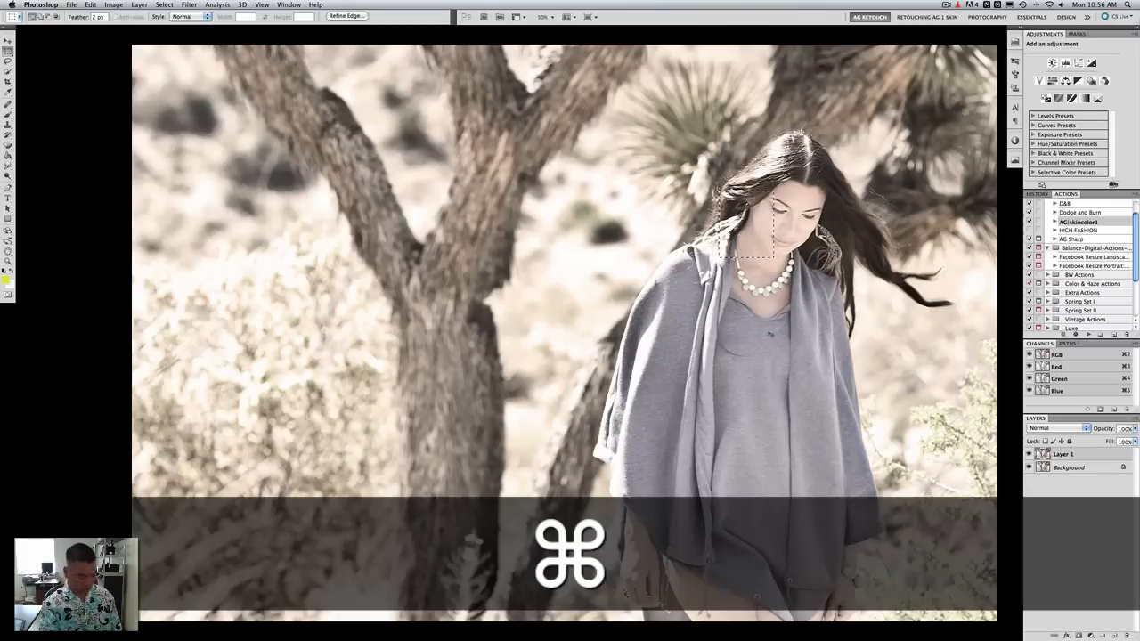
key(super+shift+x)
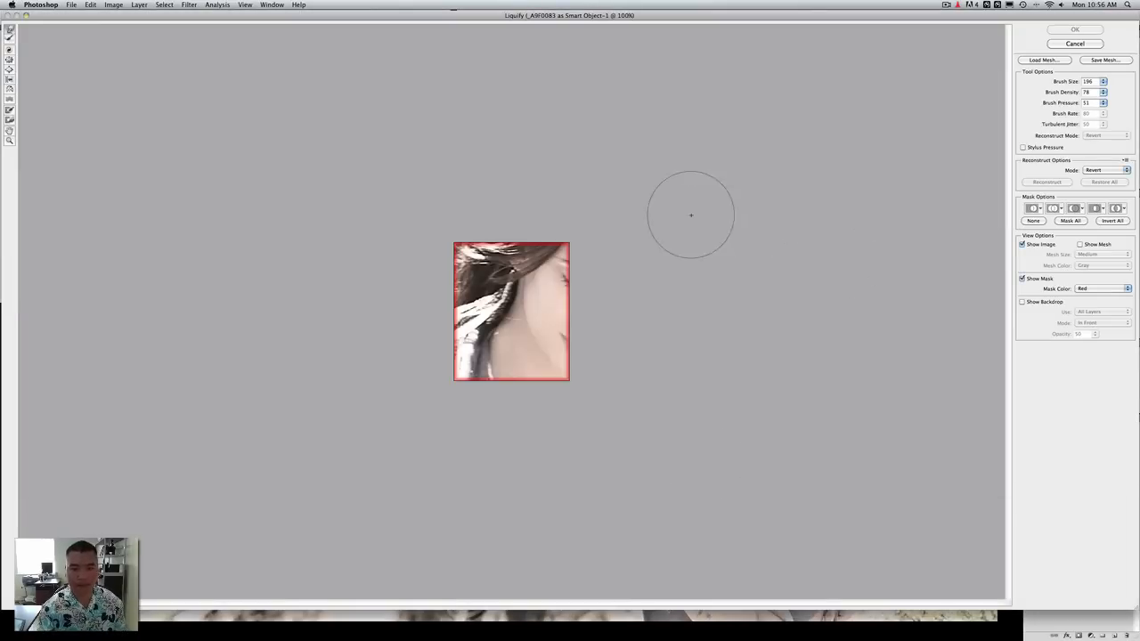
Push the hair edge toward the woman's neck in Liquify with brush sizes 196 and 151, and apply the filter
mouse_move(487, 326)
mouse_down()
mouse_move(511, 354)
mouse_move(501, 343)
mouse_move(533, 317)
mouse_move(526, 305)
mouse_up()
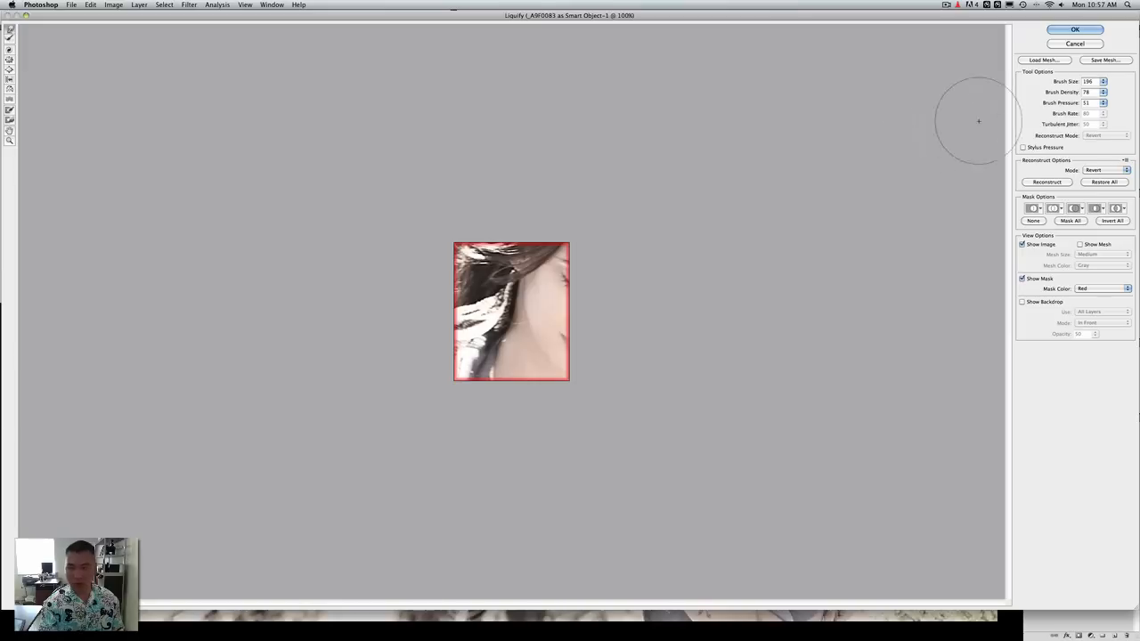
click(1104, 82)
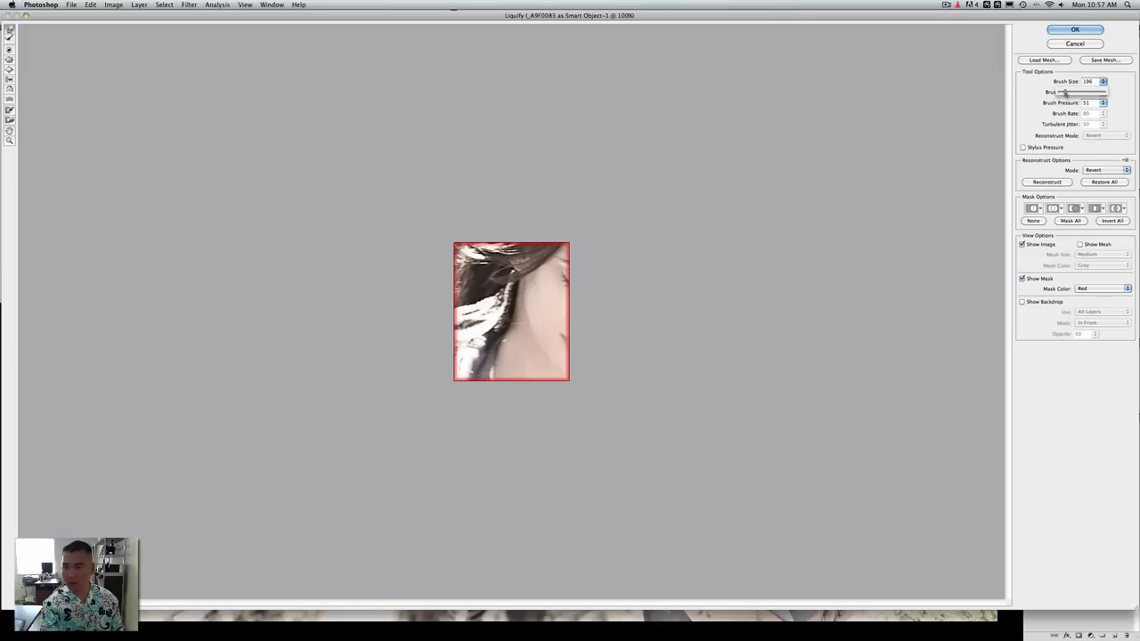
drag(1065, 92, 1064, 93)
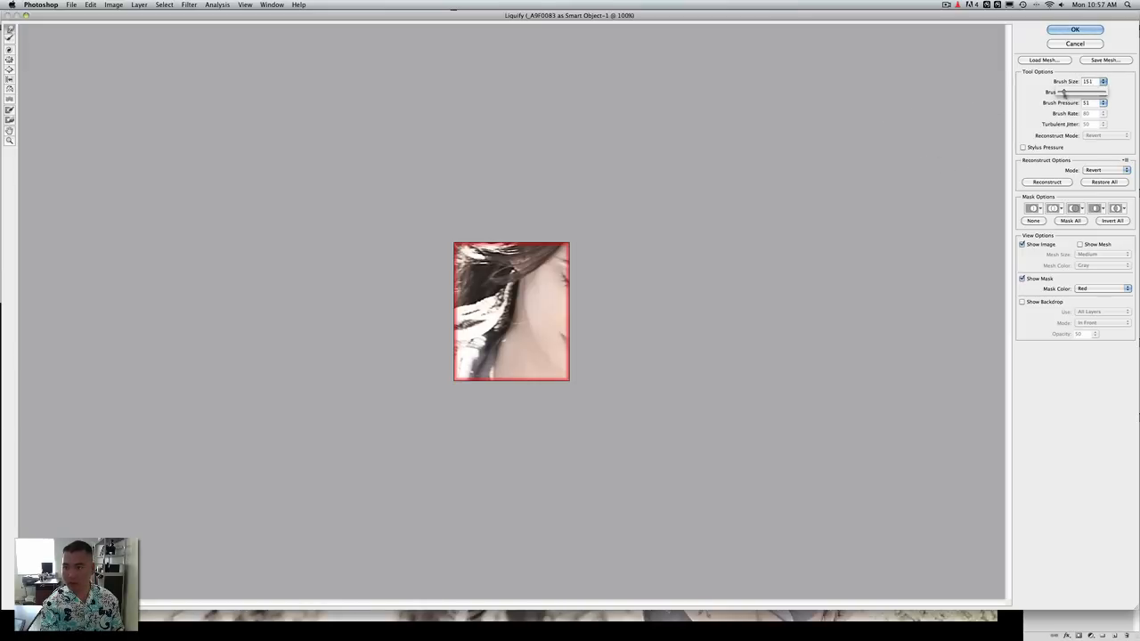
click(517, 329)
drag(513, 327, 535, 336)
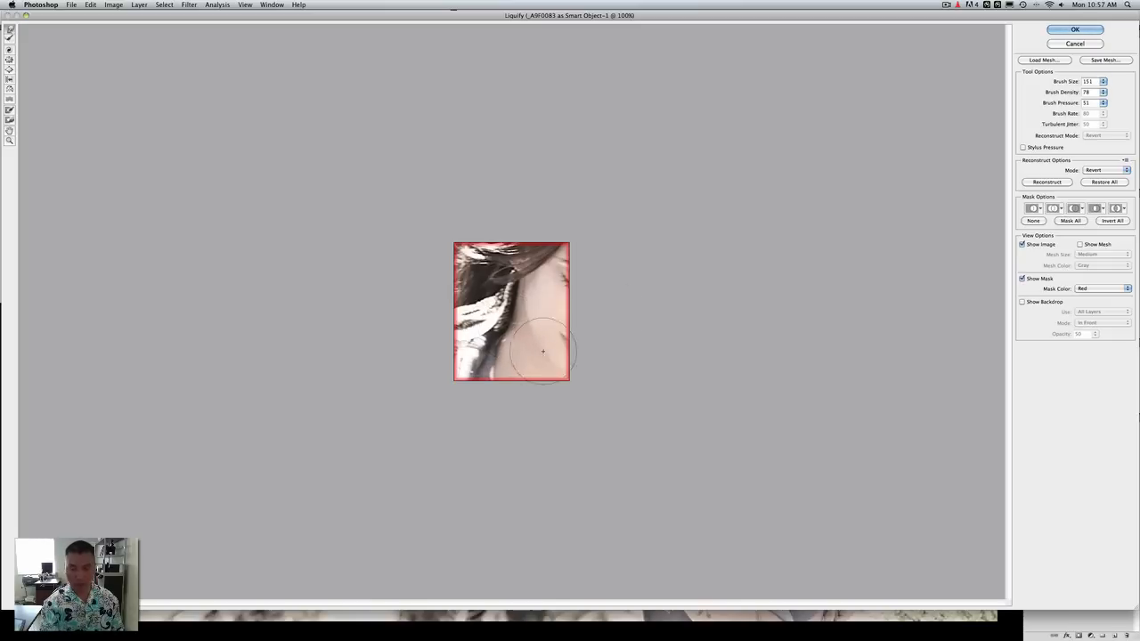
click(1075, 30)
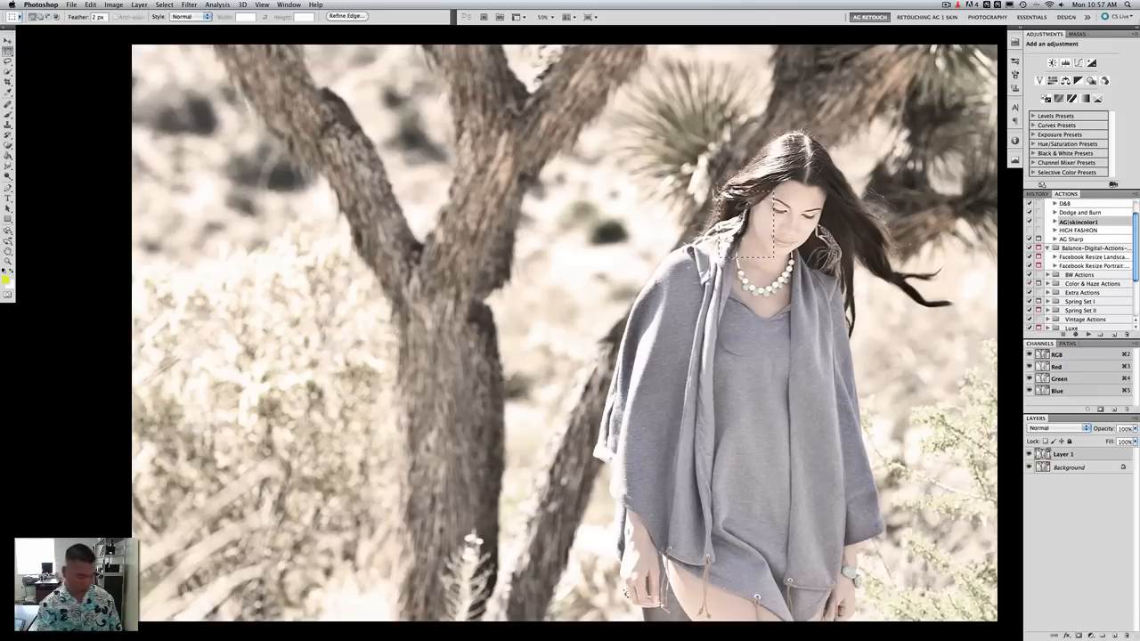
Reopen Liquify on the same selection, push the lower hair edge further over the neck with the 151 brush, and apply it
key(super+shift+x)
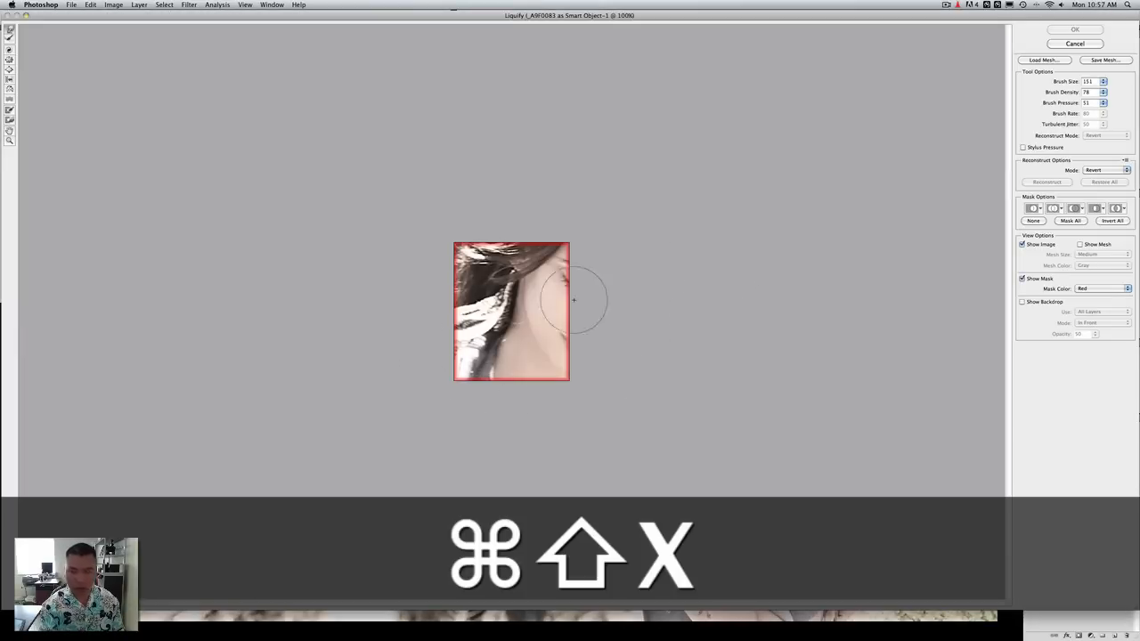
click(1102, 81)
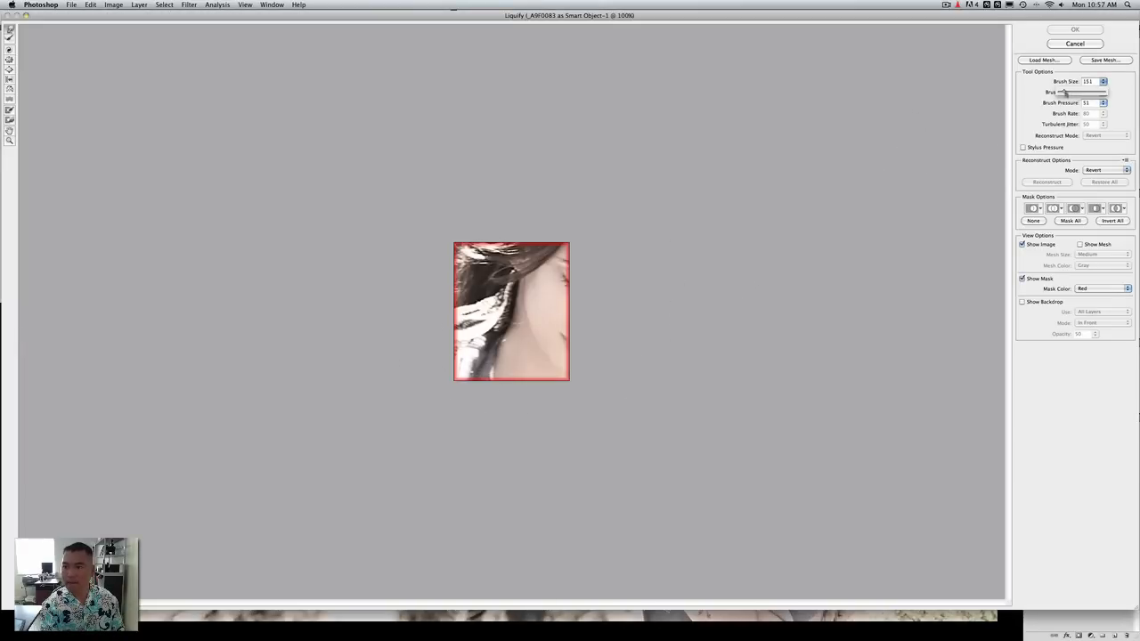
click(492, 348)
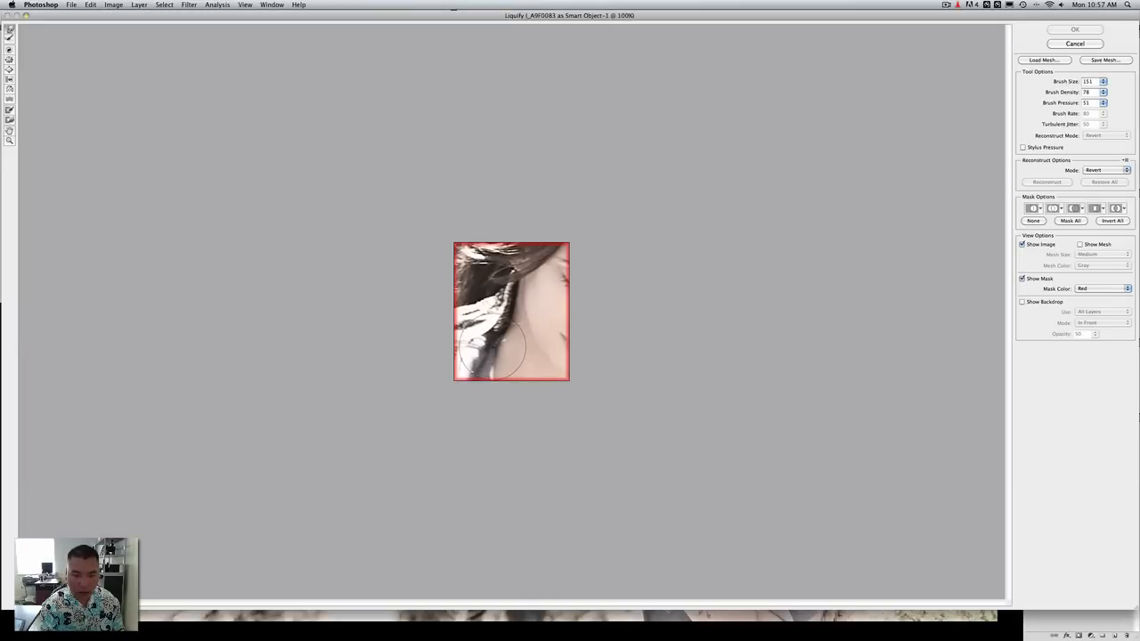
drag(490, 346, 499, 357)
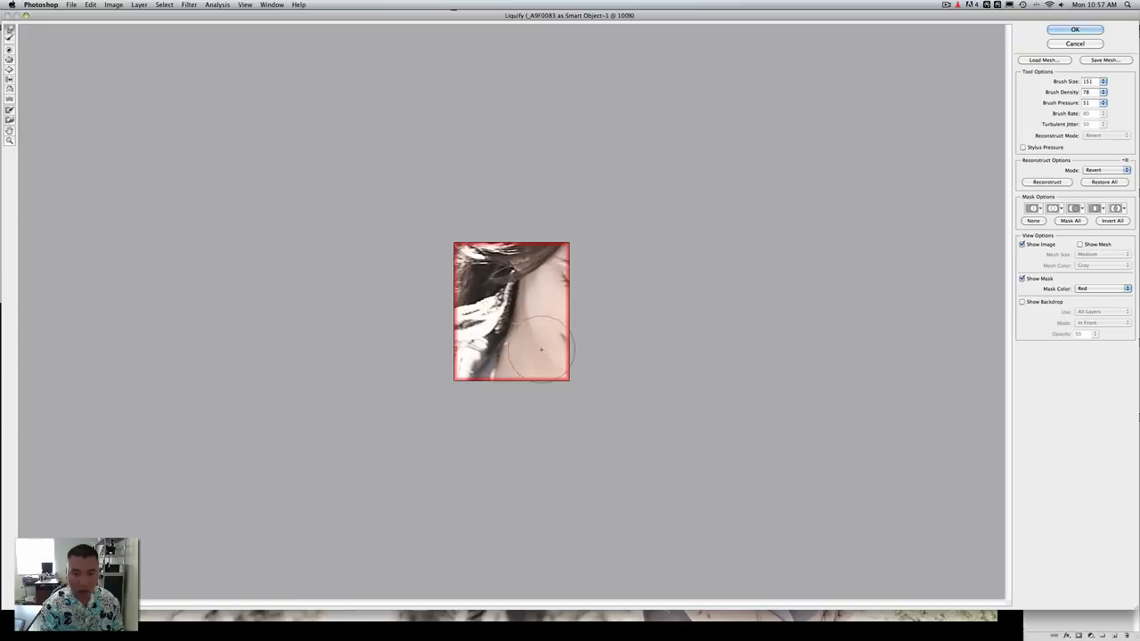
click(1073, 29)
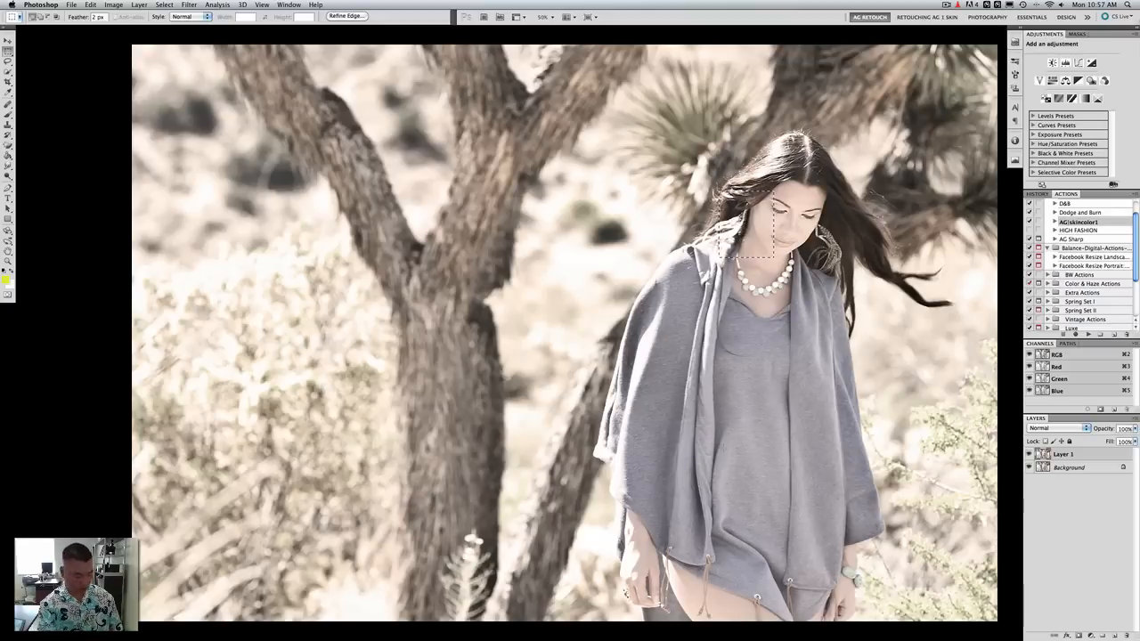
Clear the selection, compare Layer 1 with the original by toggling its visibility, and restore the selection
key(super+d)
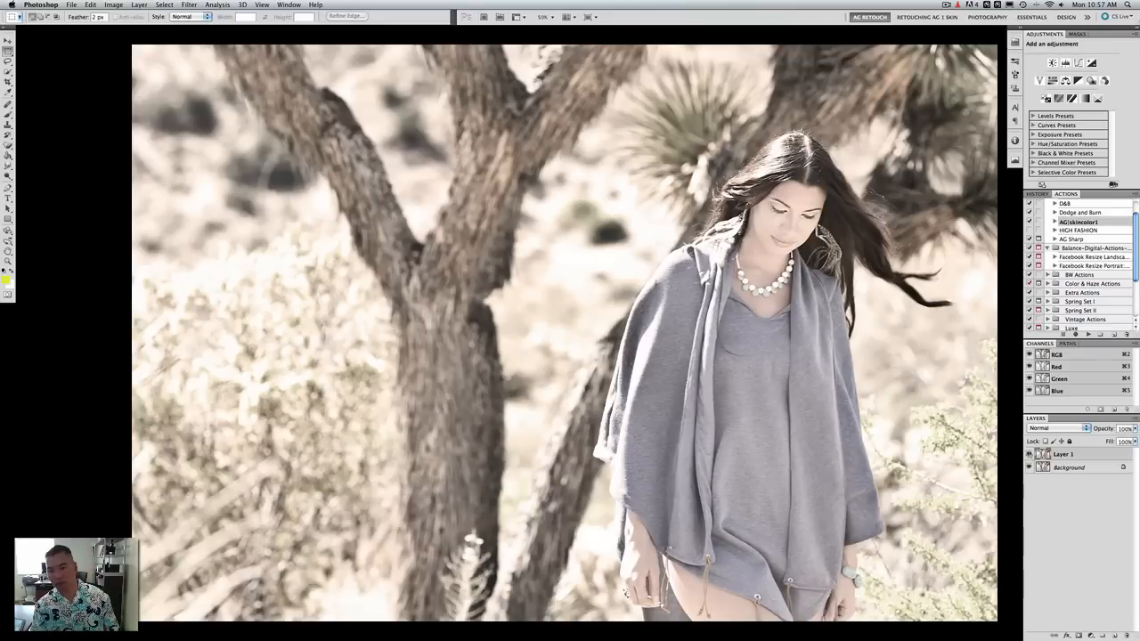
click(1030, 455)
click(1030, 456)
click(1030, 455)
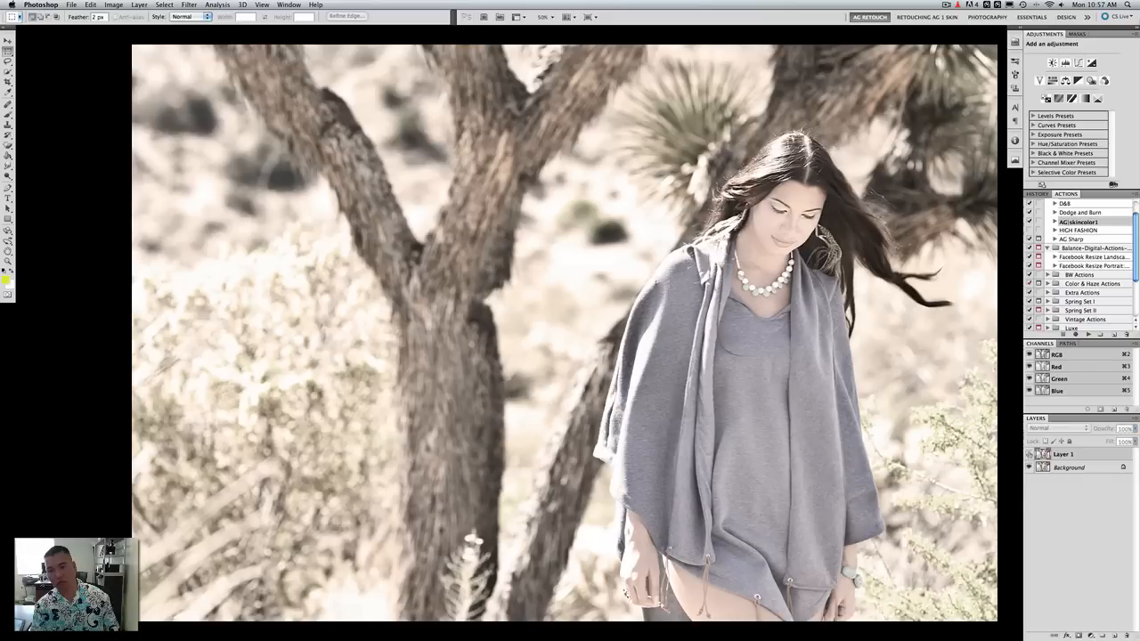
click(1030, 456)
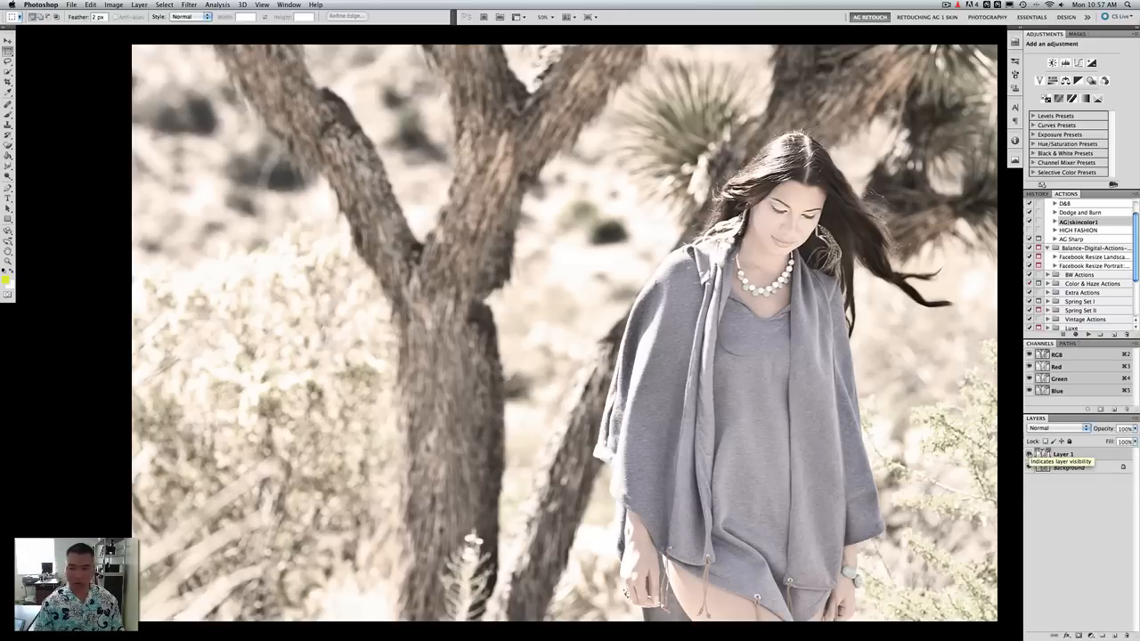
key(super+z)
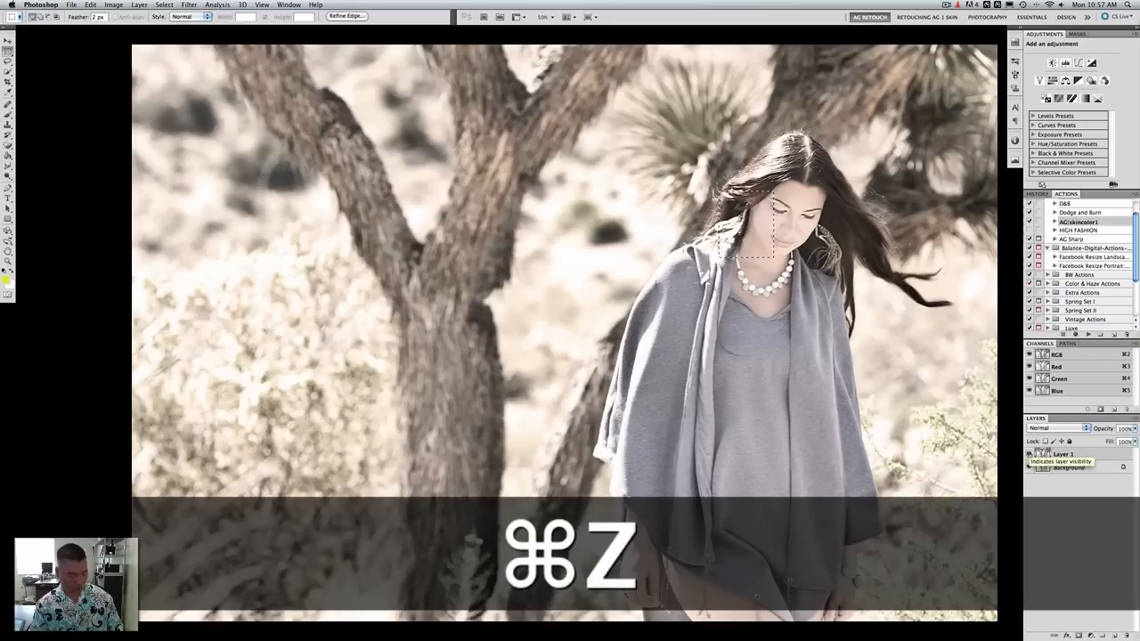
Open Liquify again and nudge the hair beside the neck inward with brush sizes 151 and 136
key(super+shift+x)
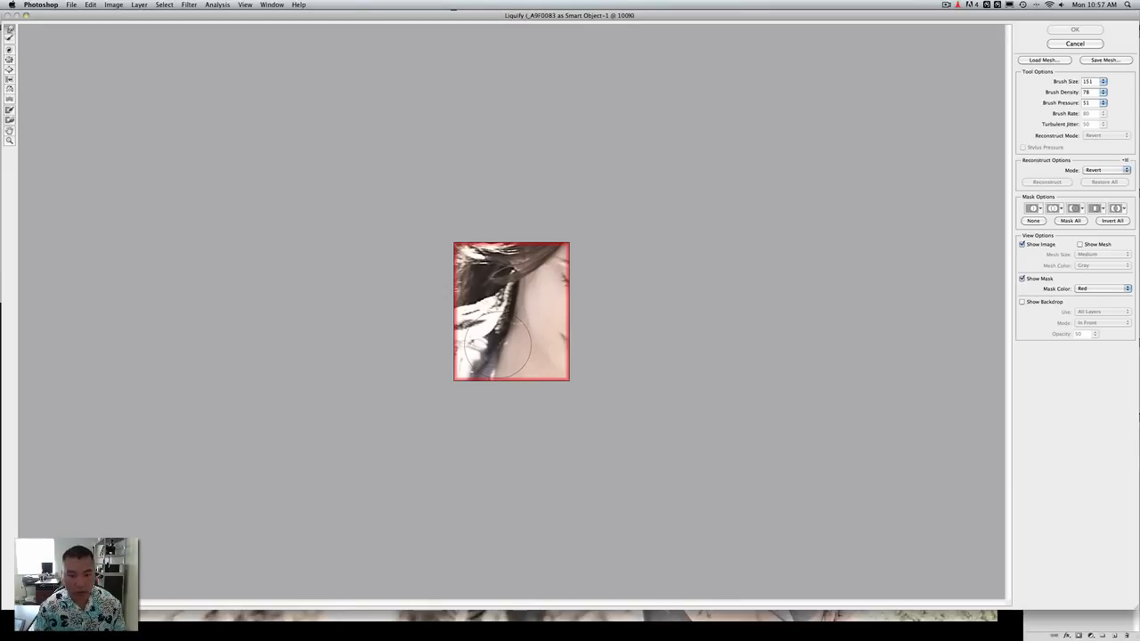
drag(499, 345, 513, 336)
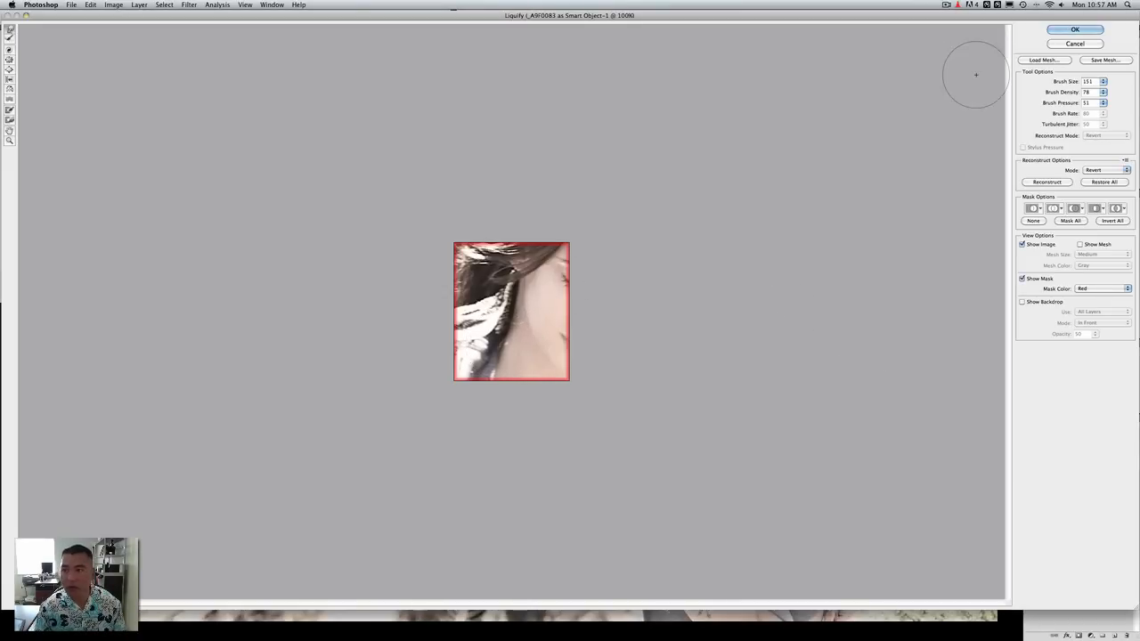
click(1104, 82)
drag(1078, 93, 1067, 93)
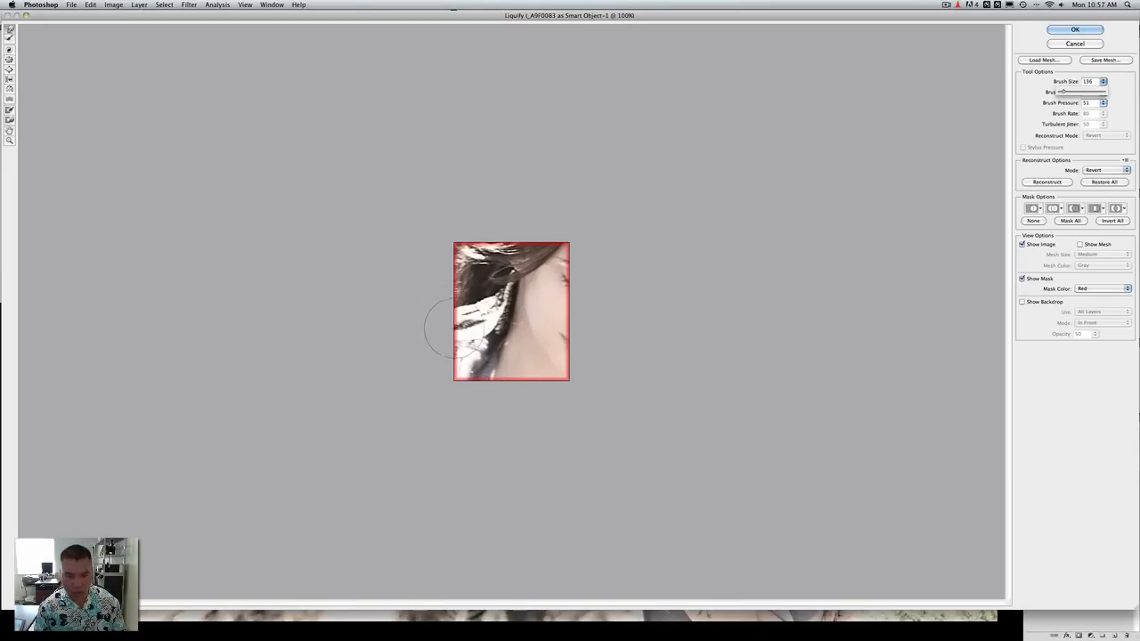
drag(450, 326, 495, 352)
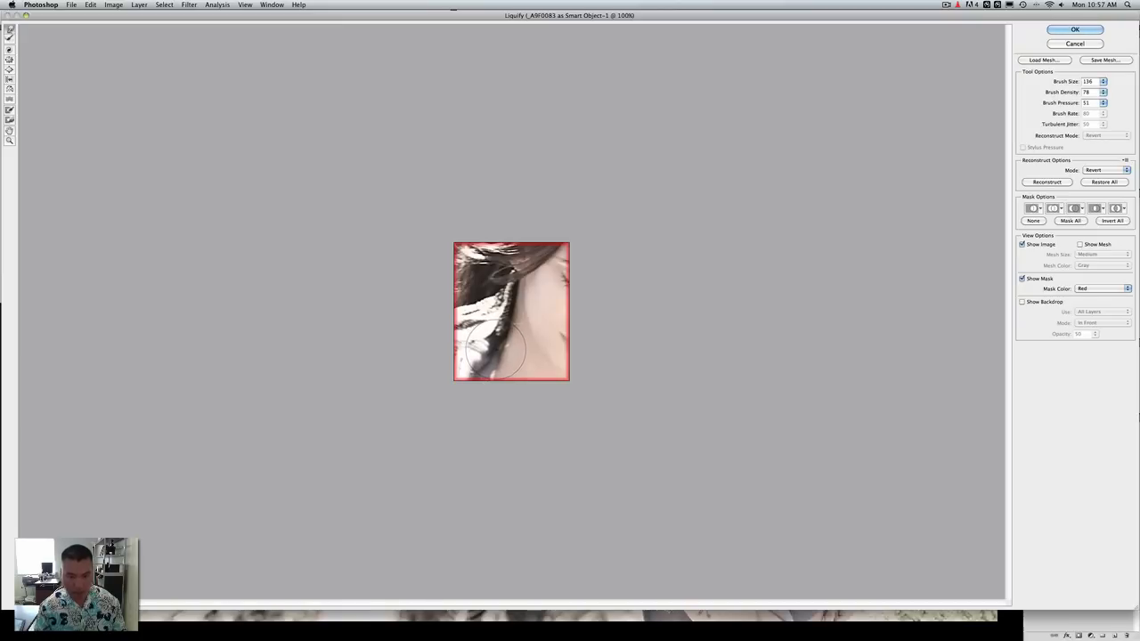
mouse_move(492, 346)
mouse_down()
mouse_move(572, 303)
mouse_move(499, 344)
mouse_up()
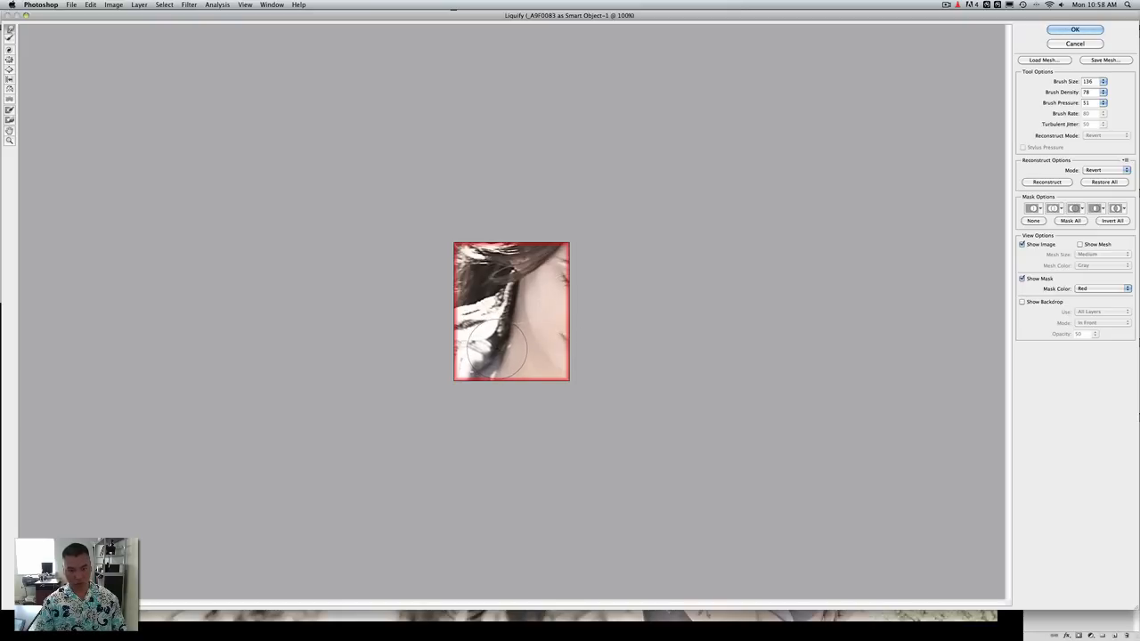
Refine the hair edge along the neck with a 76 Liquify brush, apply the filter, and deselect
drag(1103, 91, 1061, 92)
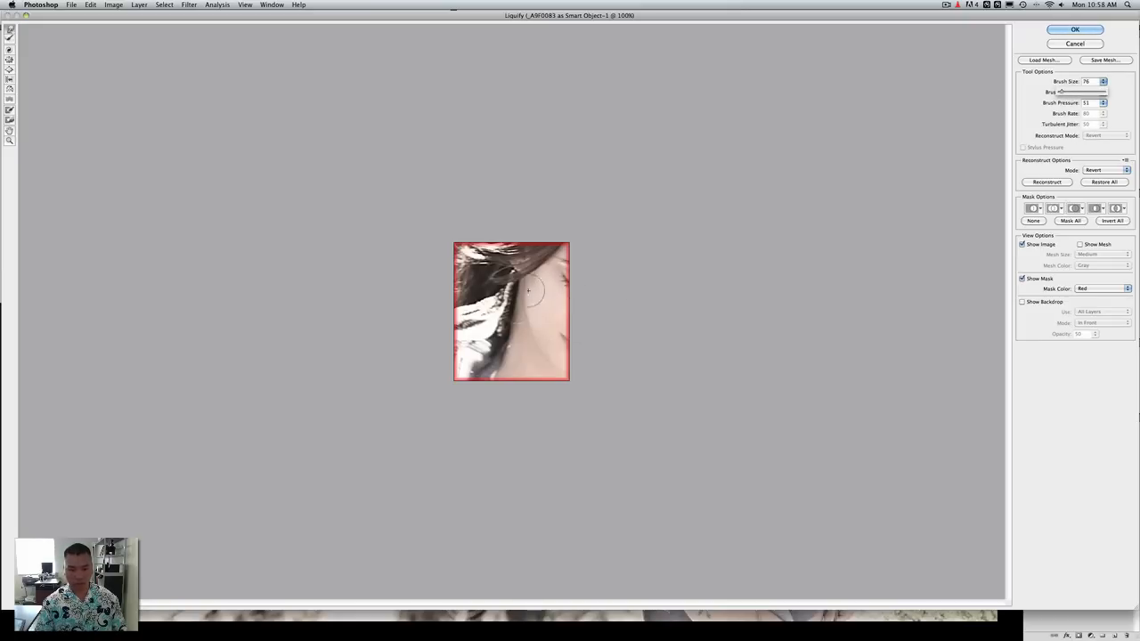
click(511, 339)
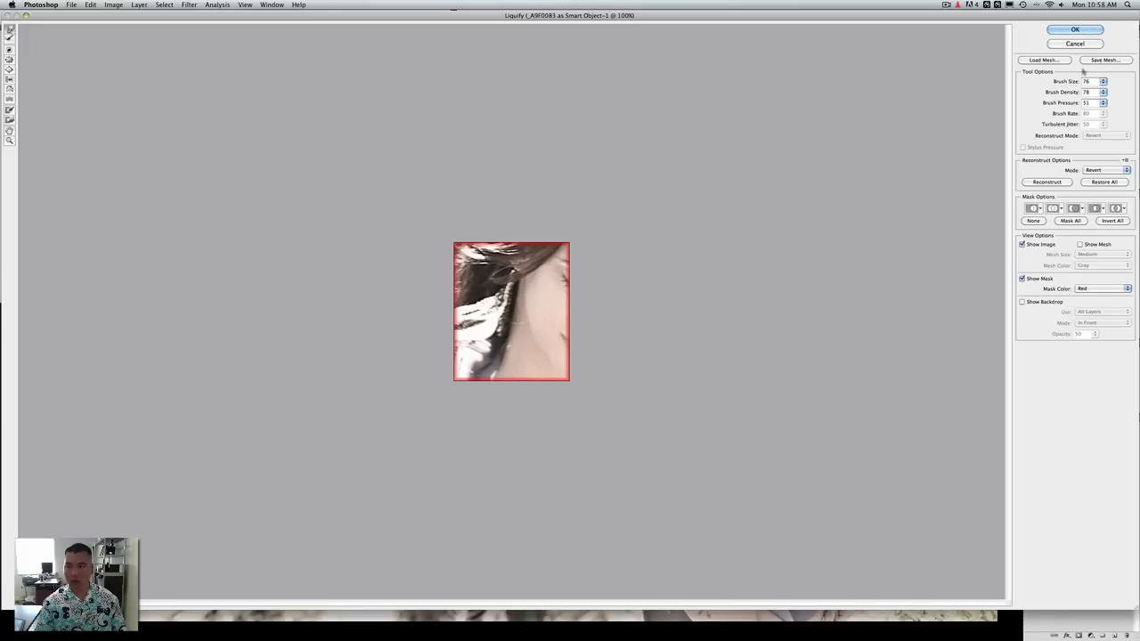
click(1076, 31)
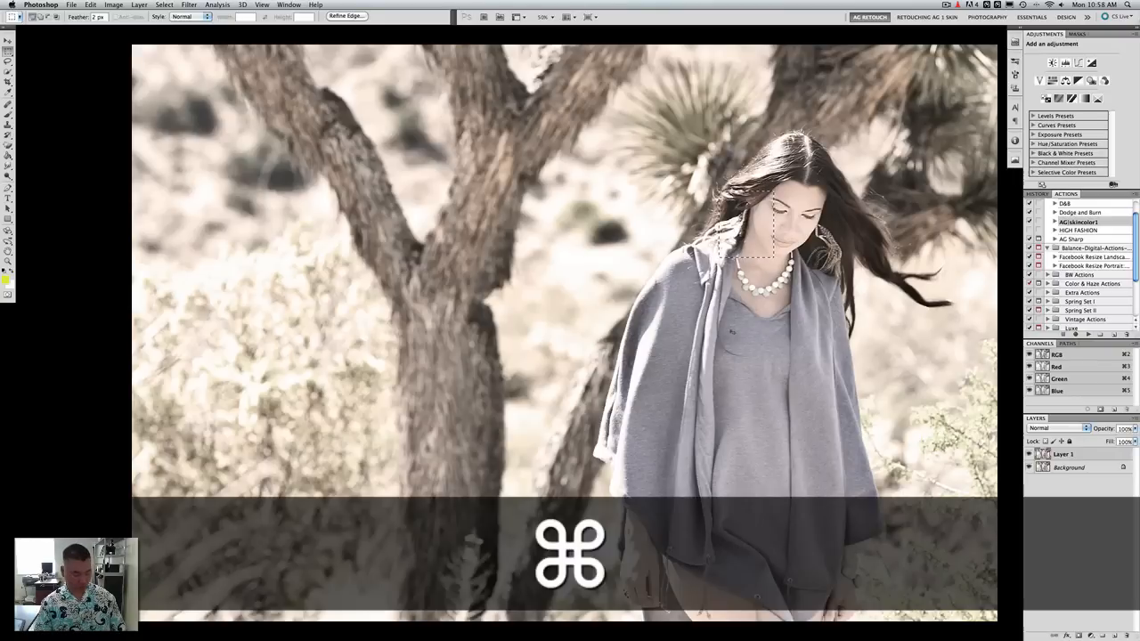
key(super+d)
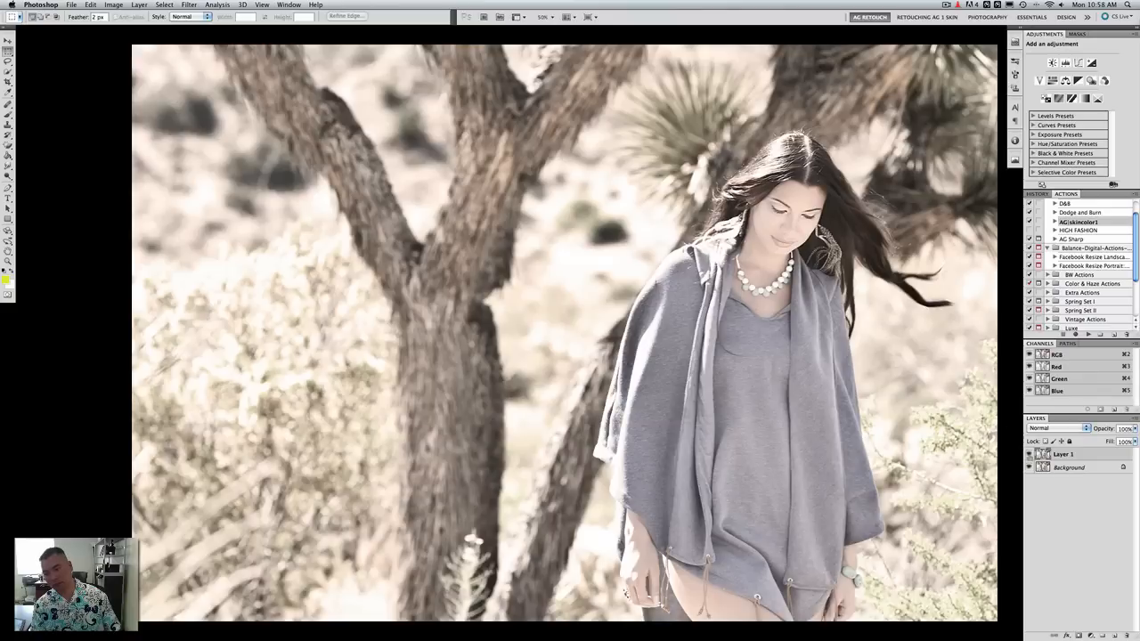
Toggle Layer 1's visibility to compare the liquified hair and neck with the original
click(1030, 455)
click(1030, 455)
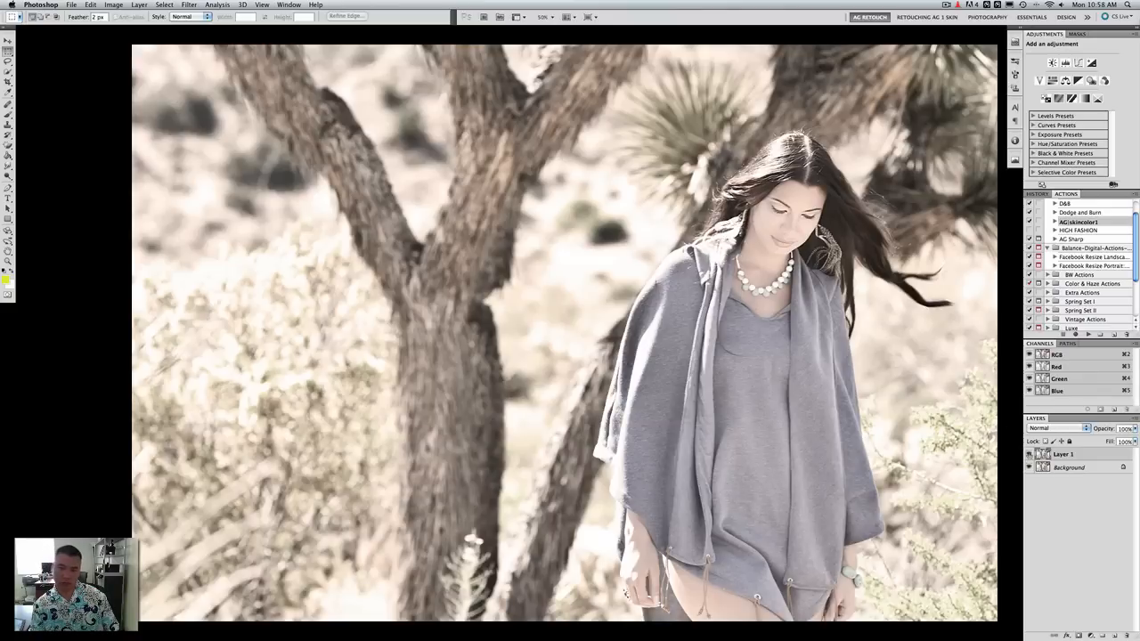
click(1030, 455)
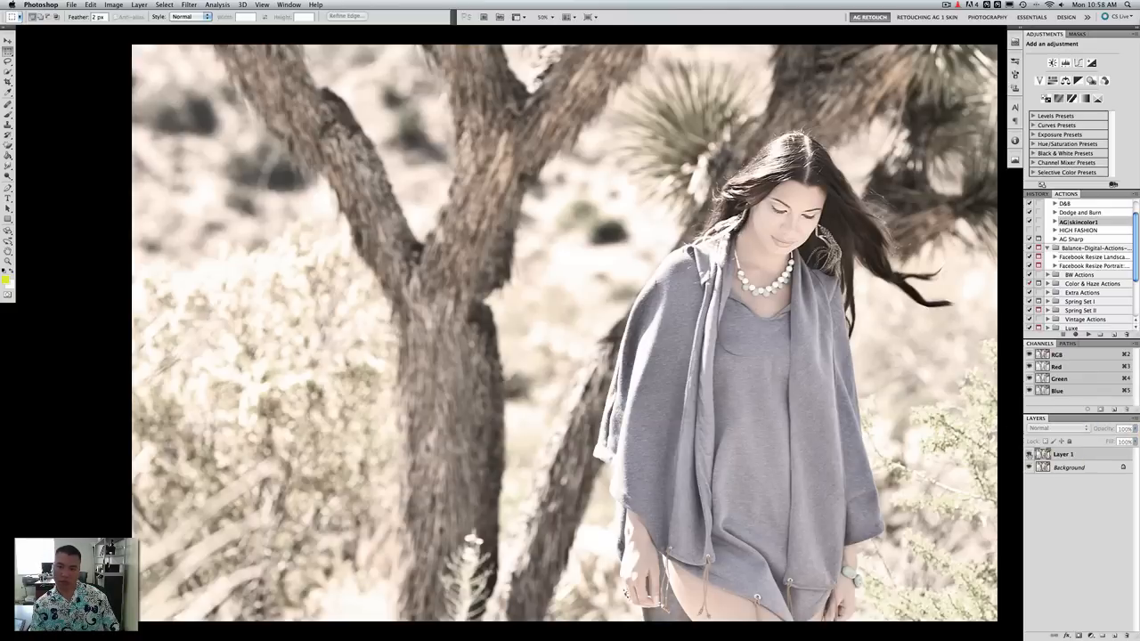
click(1030, 456)
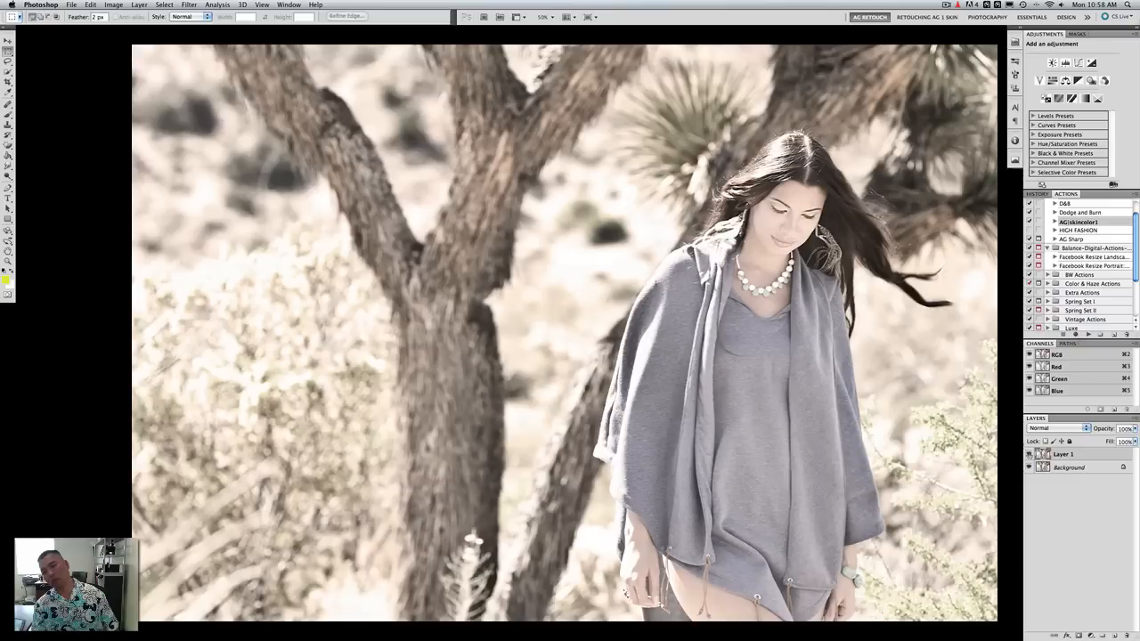
click(1029, 455)
click(1030, 455)
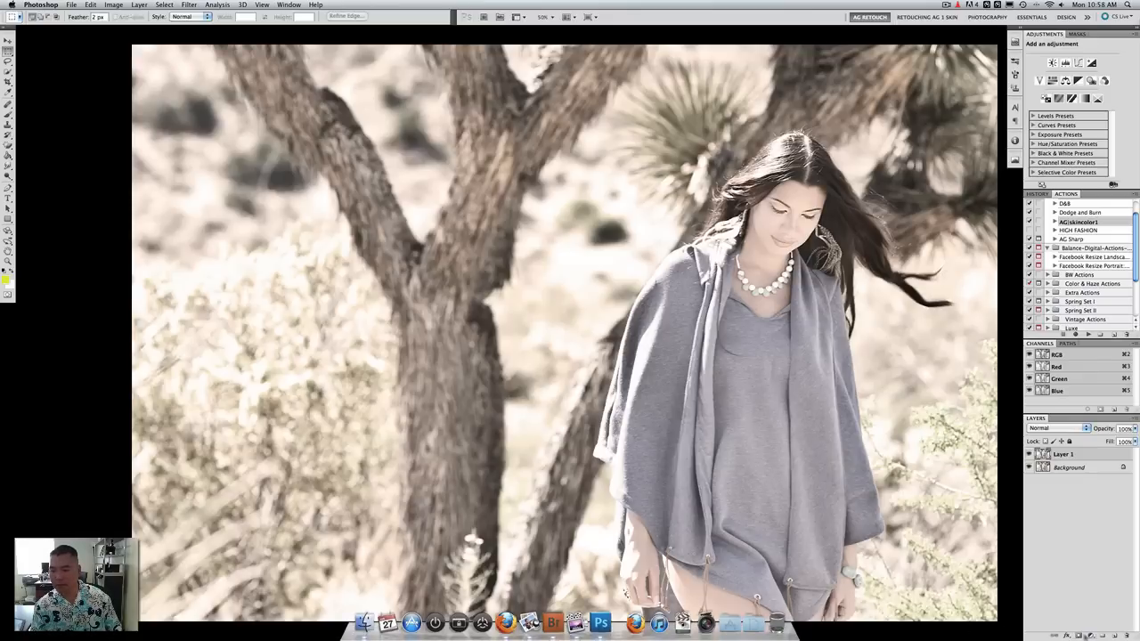
Add a layer mask to Layer 1, set up a black 35 px brush at 100% opacity, and compare the layer with the original
click(1079, 636)
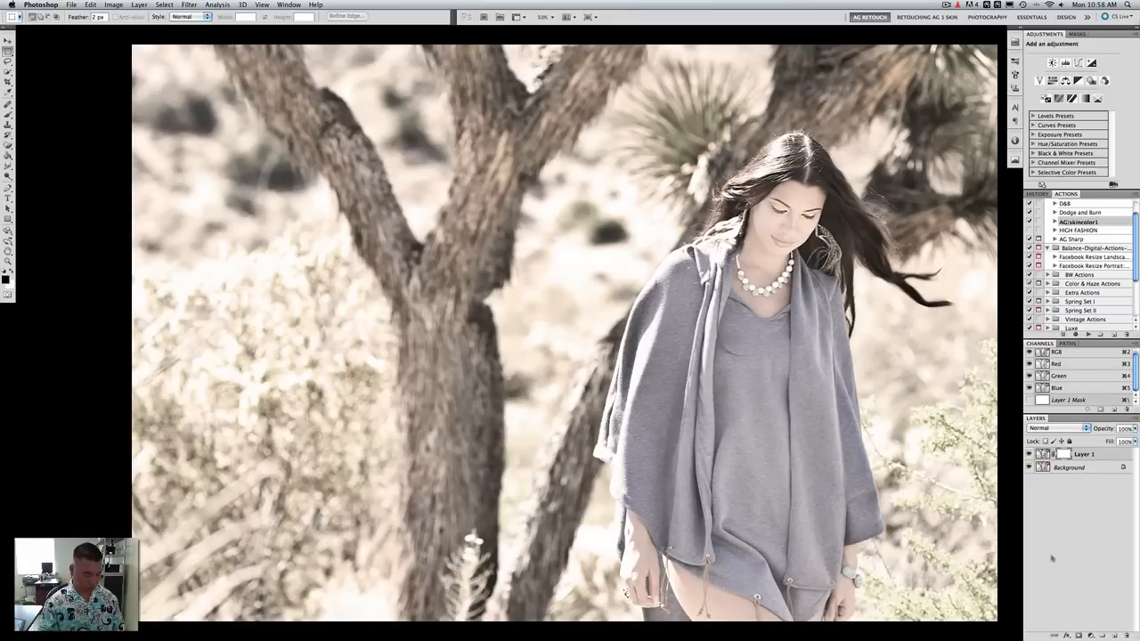
key(b)
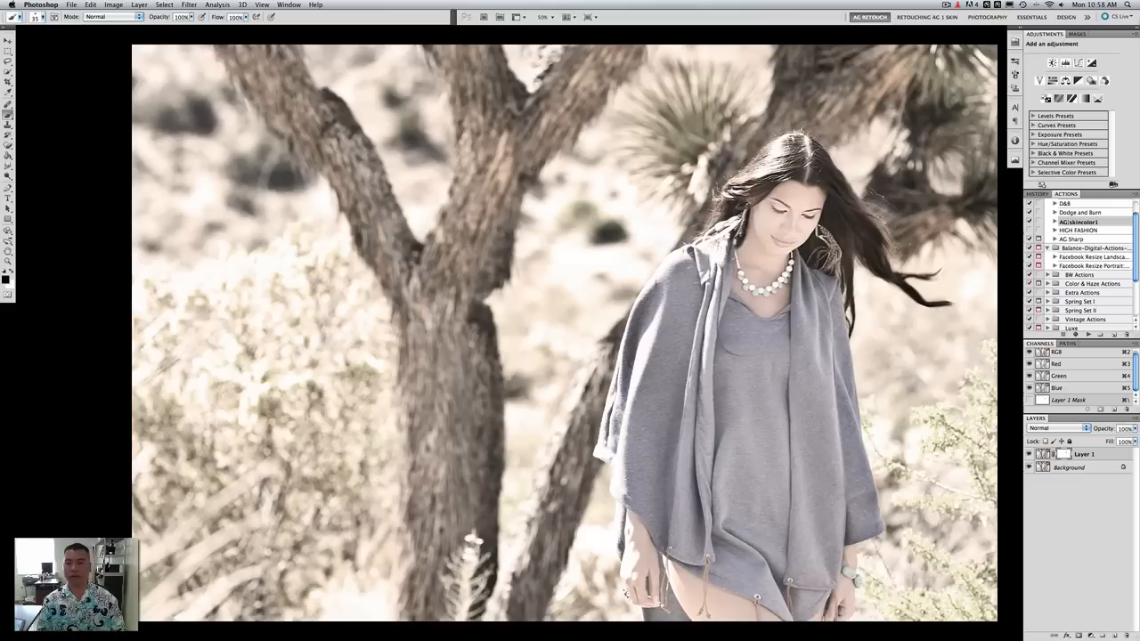
key(super+e)
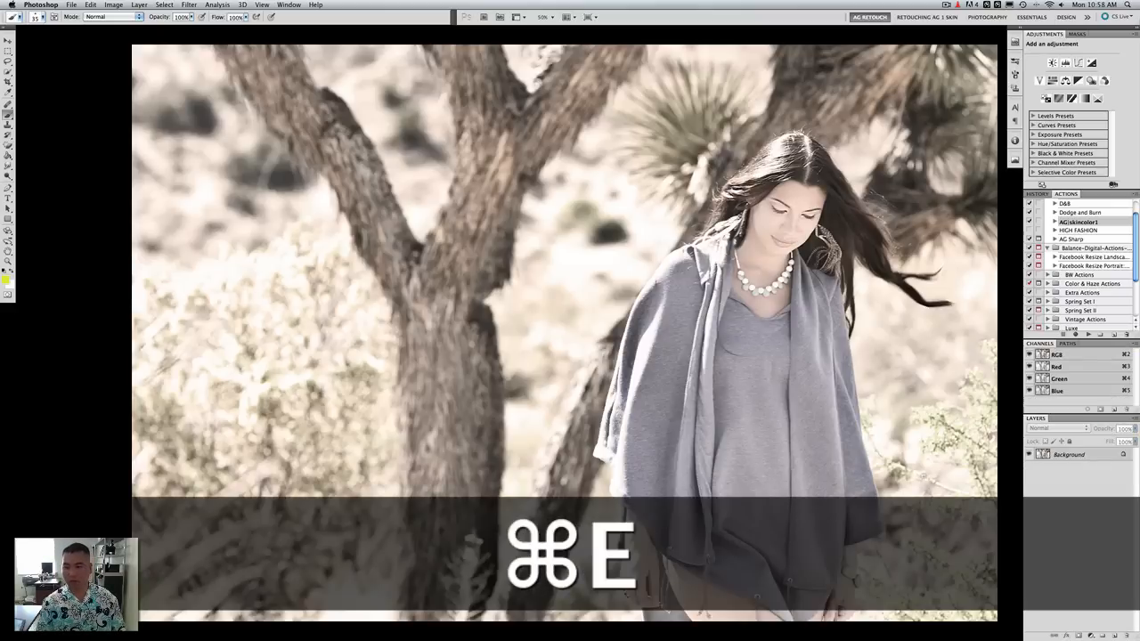
key(super+z)
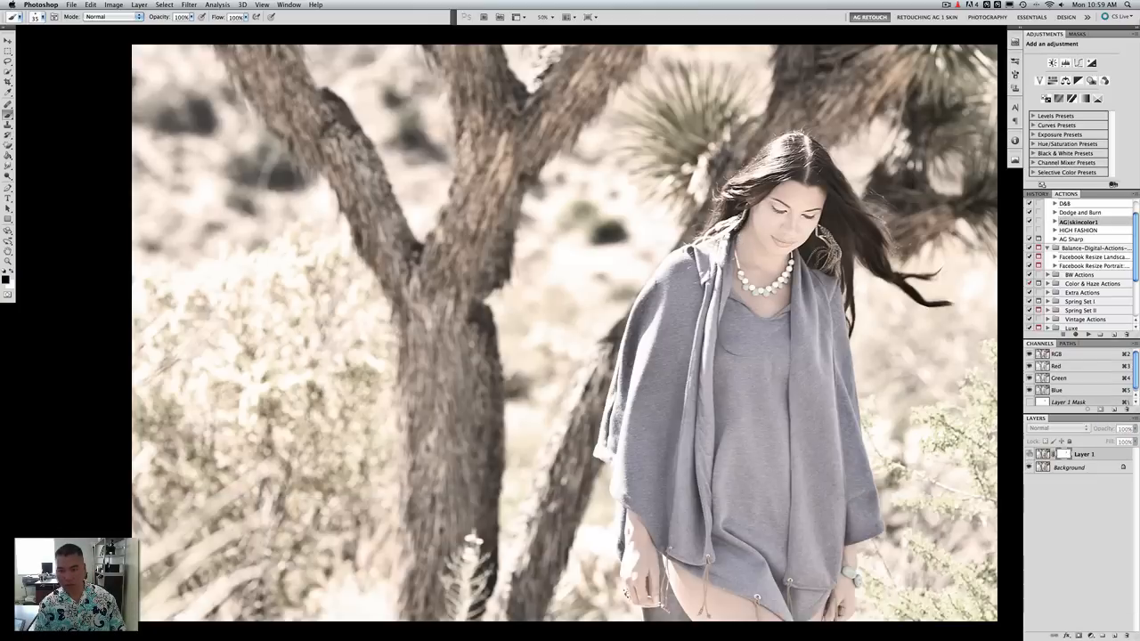
click(1029, 454)
click(1030, 455)
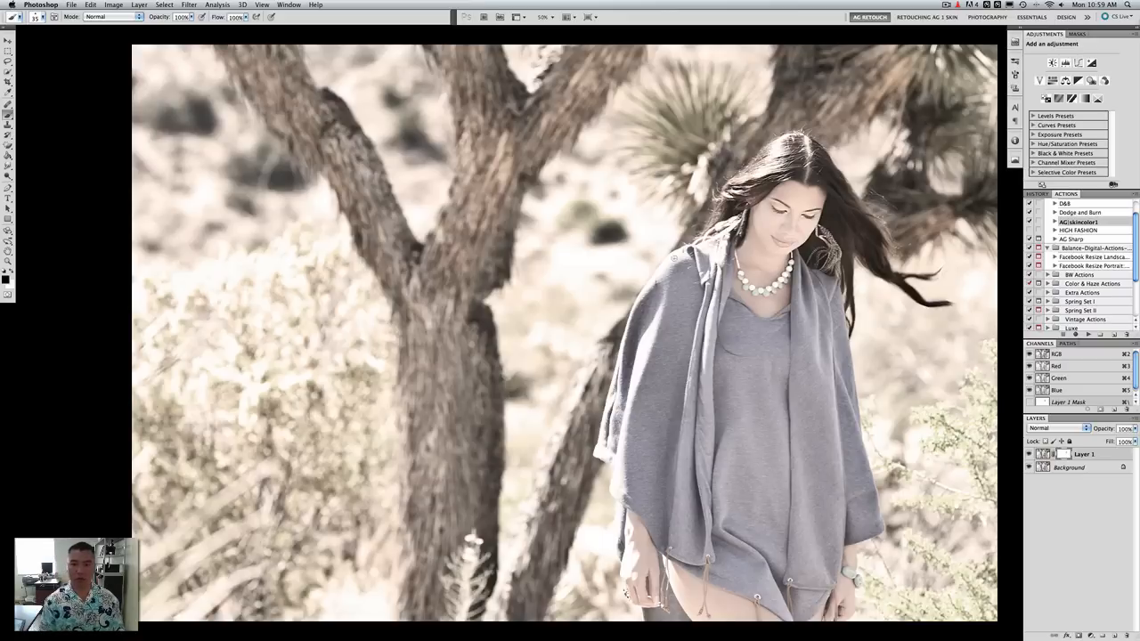
Touch up Layer 1's mask with the black brush at sizes between 20 and 50 px, and merge the layer down
key(bracketleft)
key(bracketleft)
key(bracketleft)
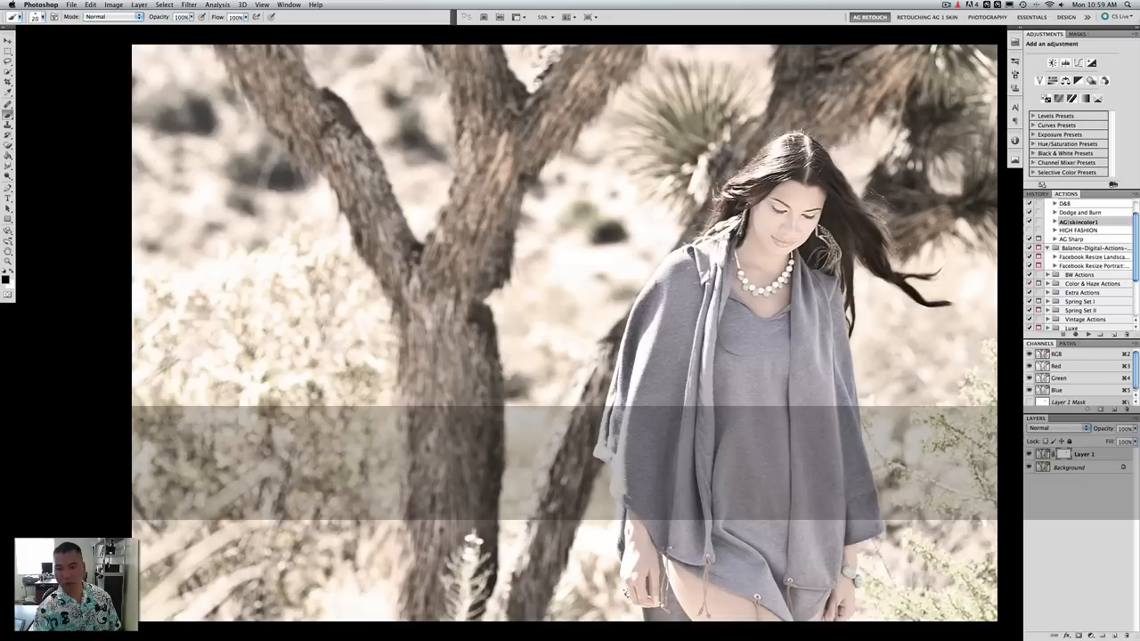
key(bracketright)
key(bracketright)
key(bracketright)
key(bracketright)
key(bracketright)
key(bracketright)
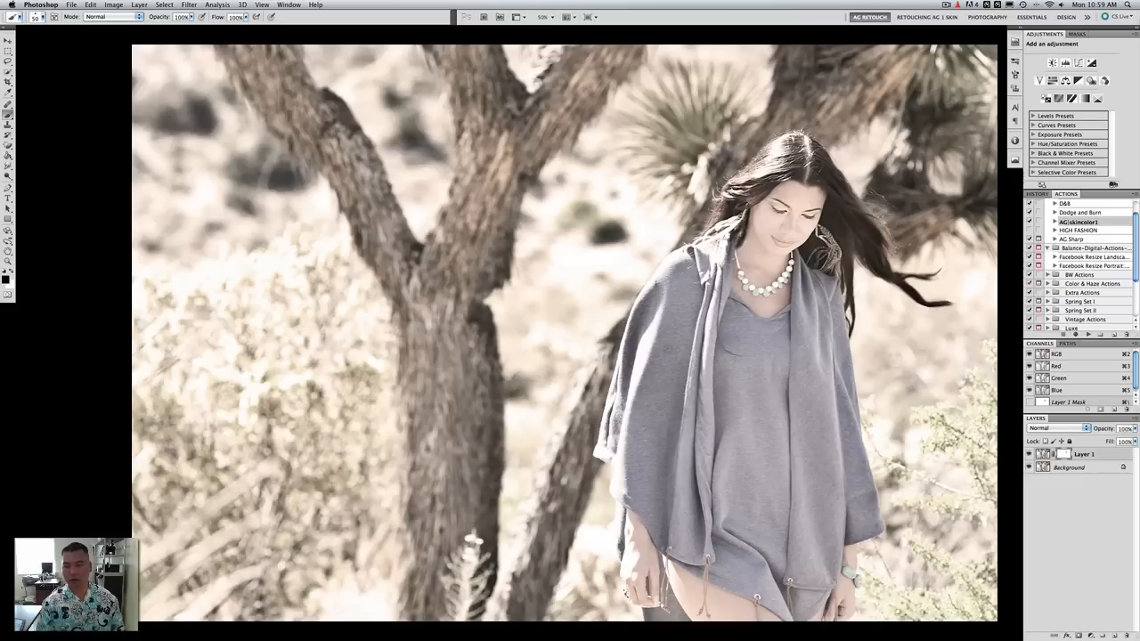
key(super+e)
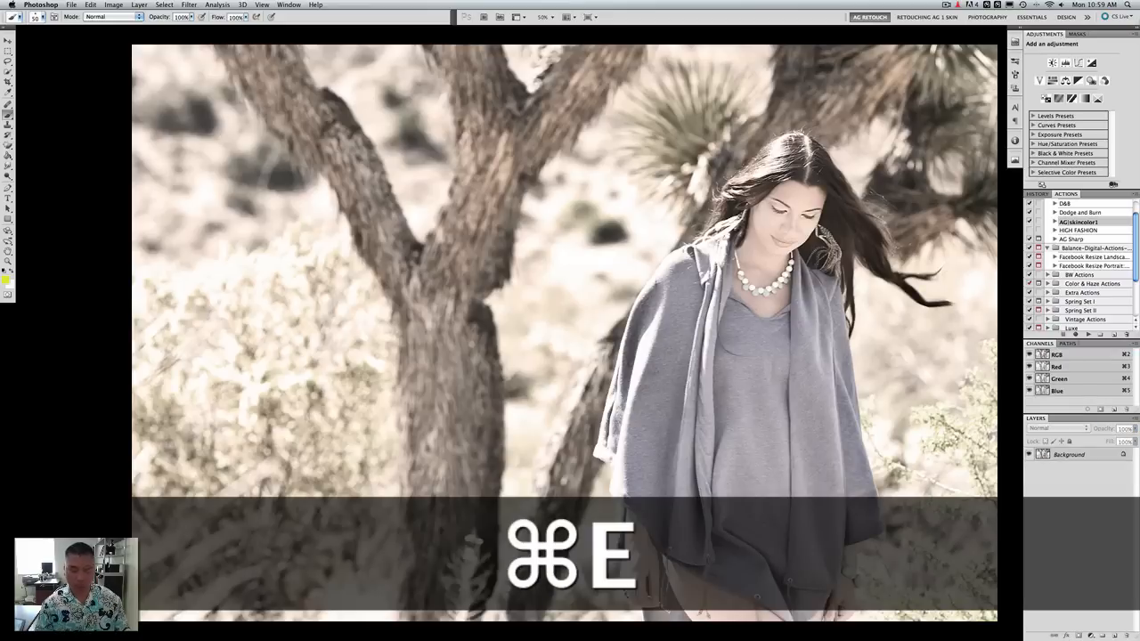
View the retouched portrait in full-screen mode and zoom in on the woman to examine the result
key(f)
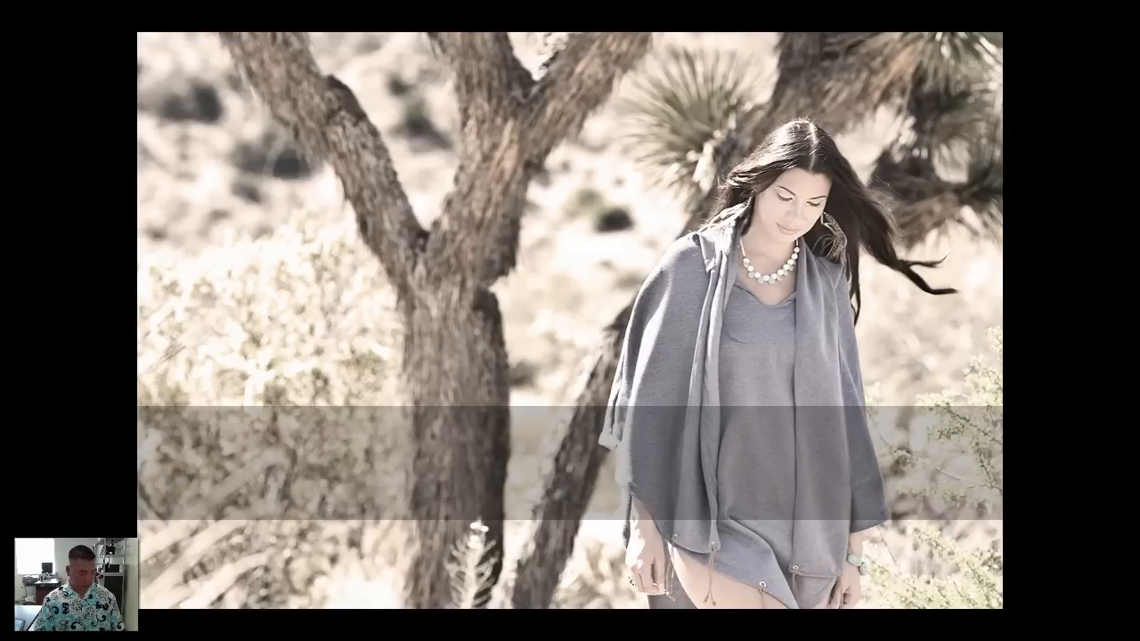
key(z)
click(630, 325)
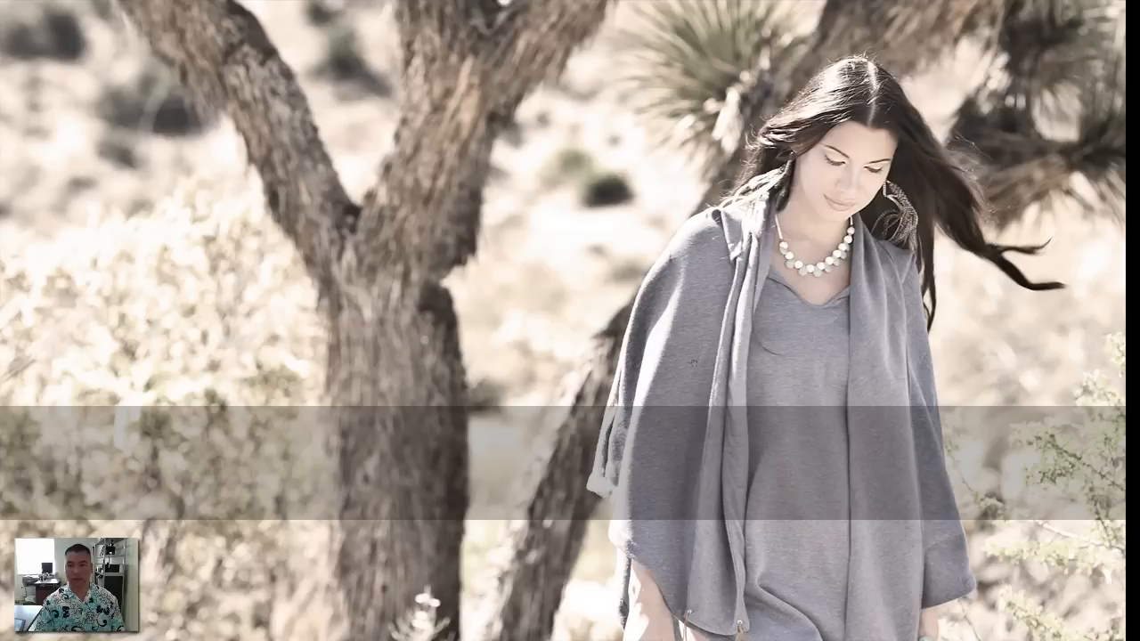
drag(703, 358, 714, 358)
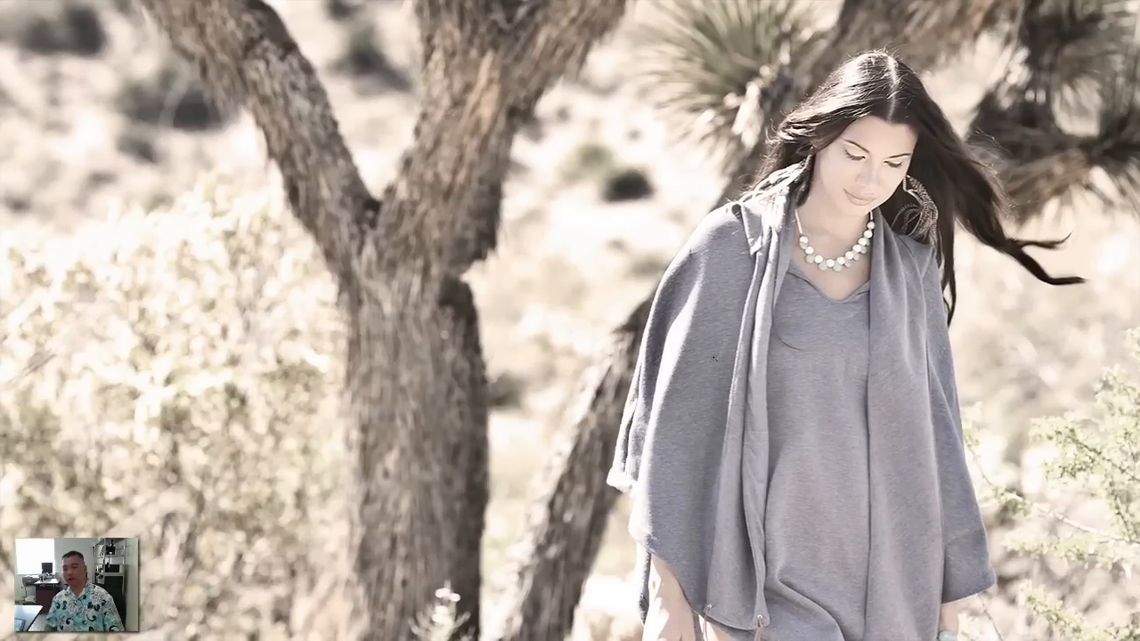